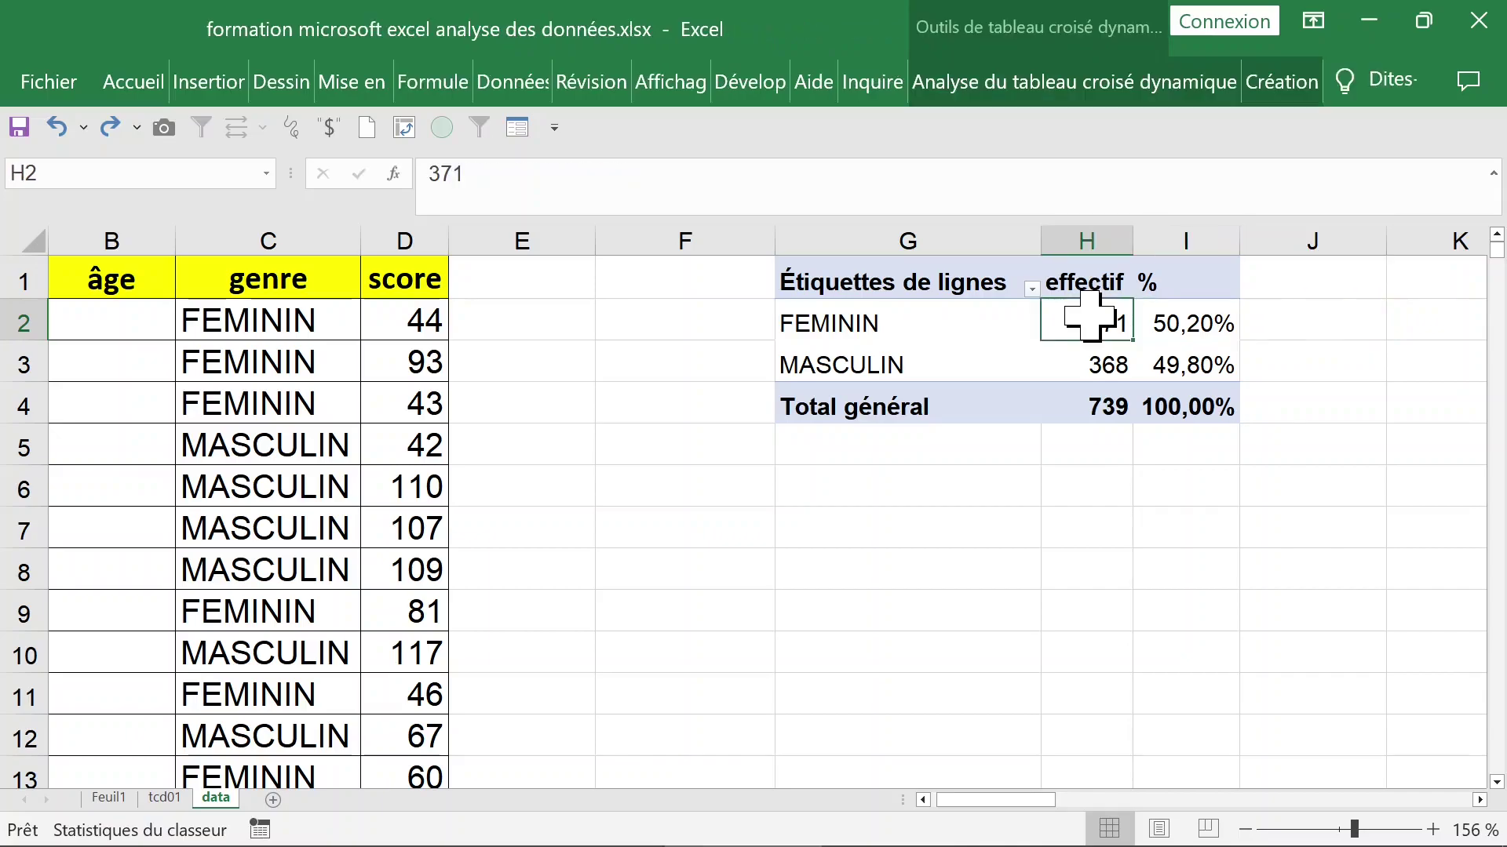
Examine the two existing pivot tables beside the data: the gender counts with percentages and the score statistics by gender.
key("Right")
key("Right")
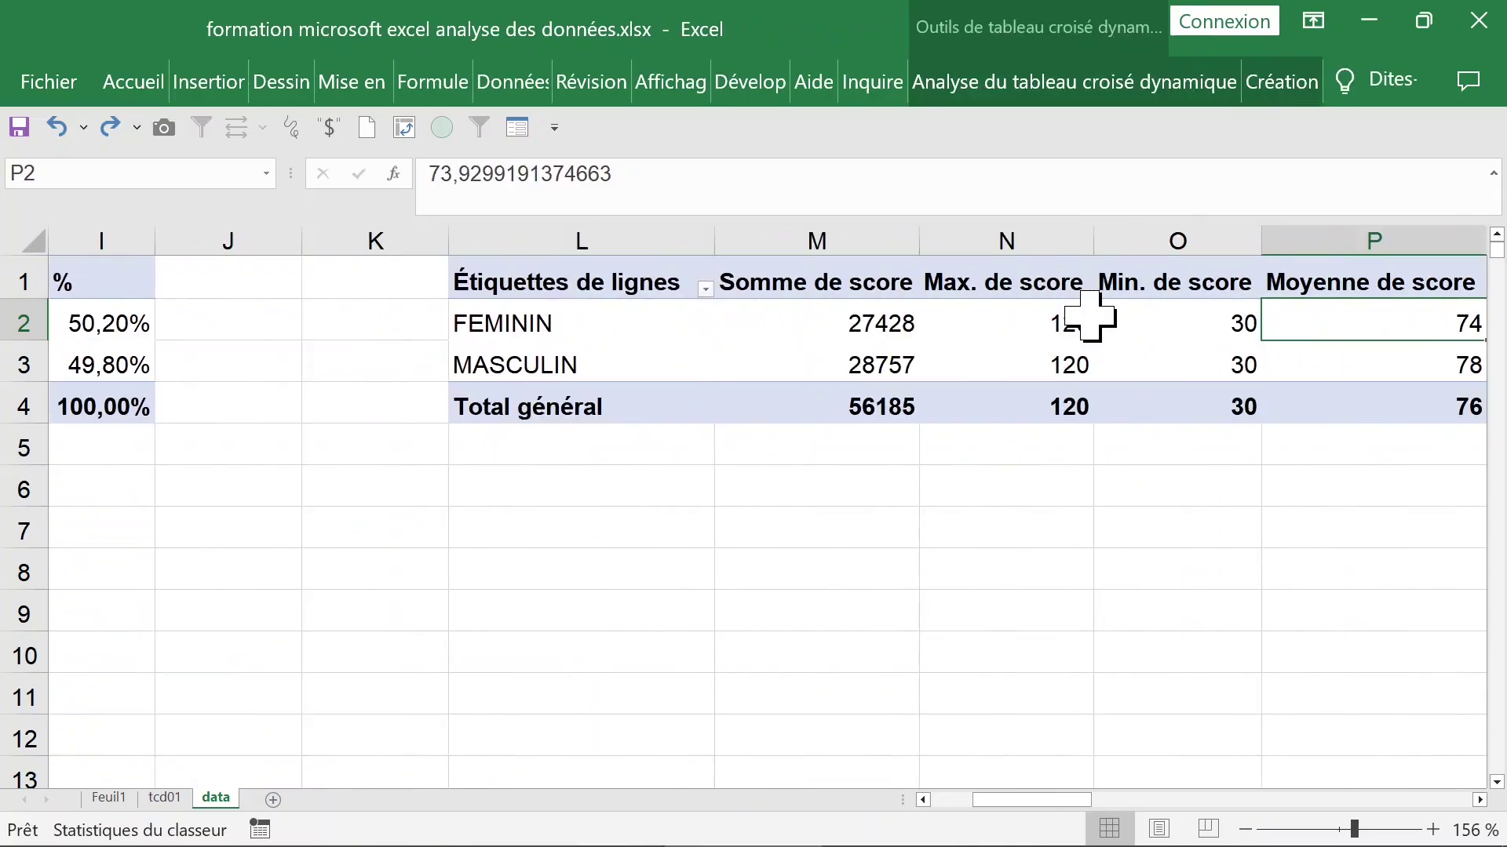
key("Right")
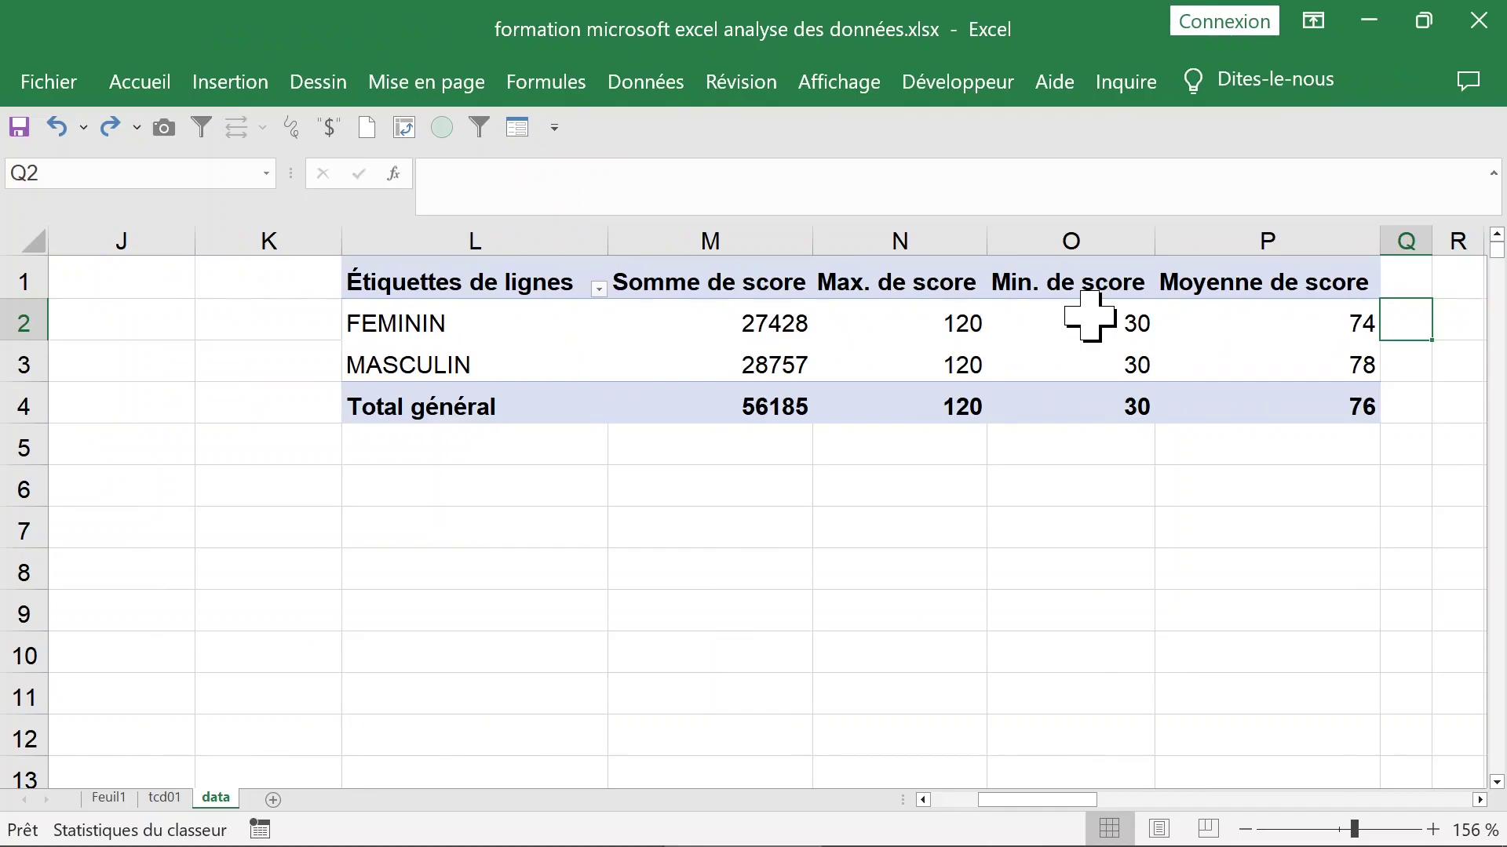
left_click(1248, 305)
left_click(494, 333)
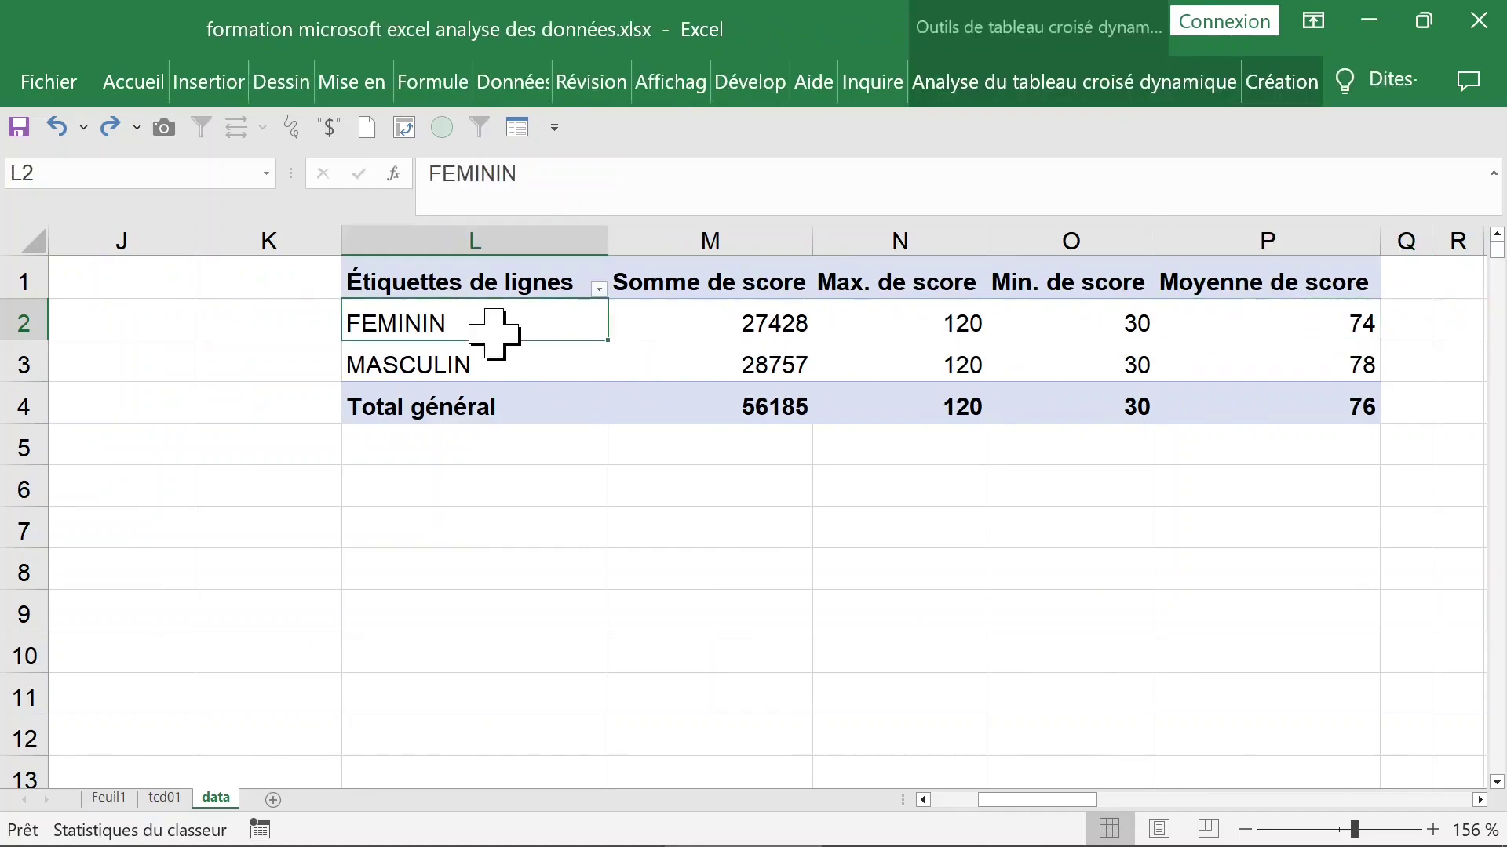
key("Left")
key("Left")
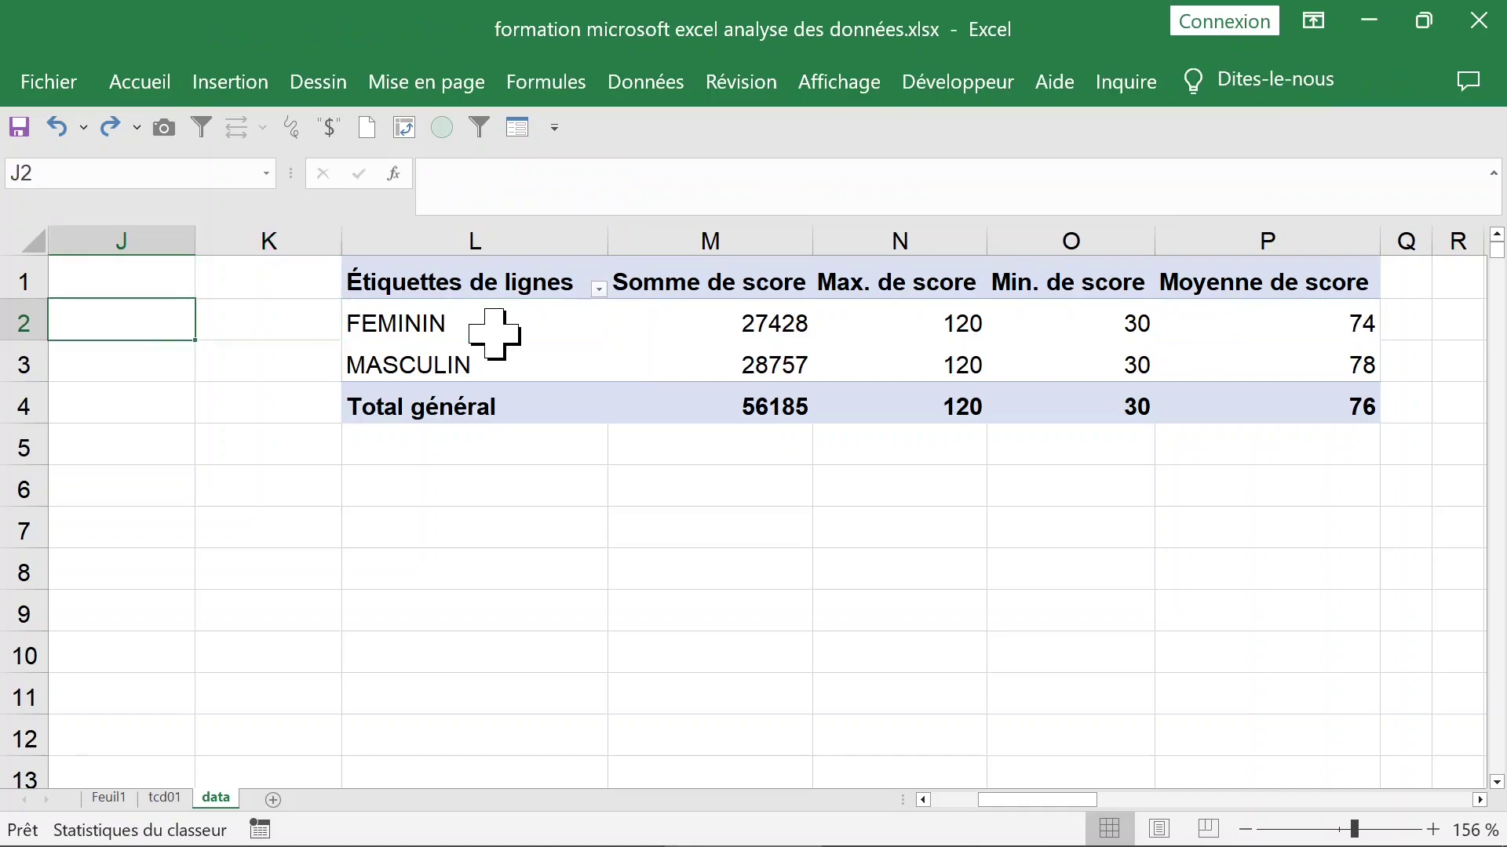
key("Home")
Enter the formula =DATEDIF(A2;AUJOURDHUI();"y") in cell B2 to calculate the age from the date in column A.
left_click(303, 327)
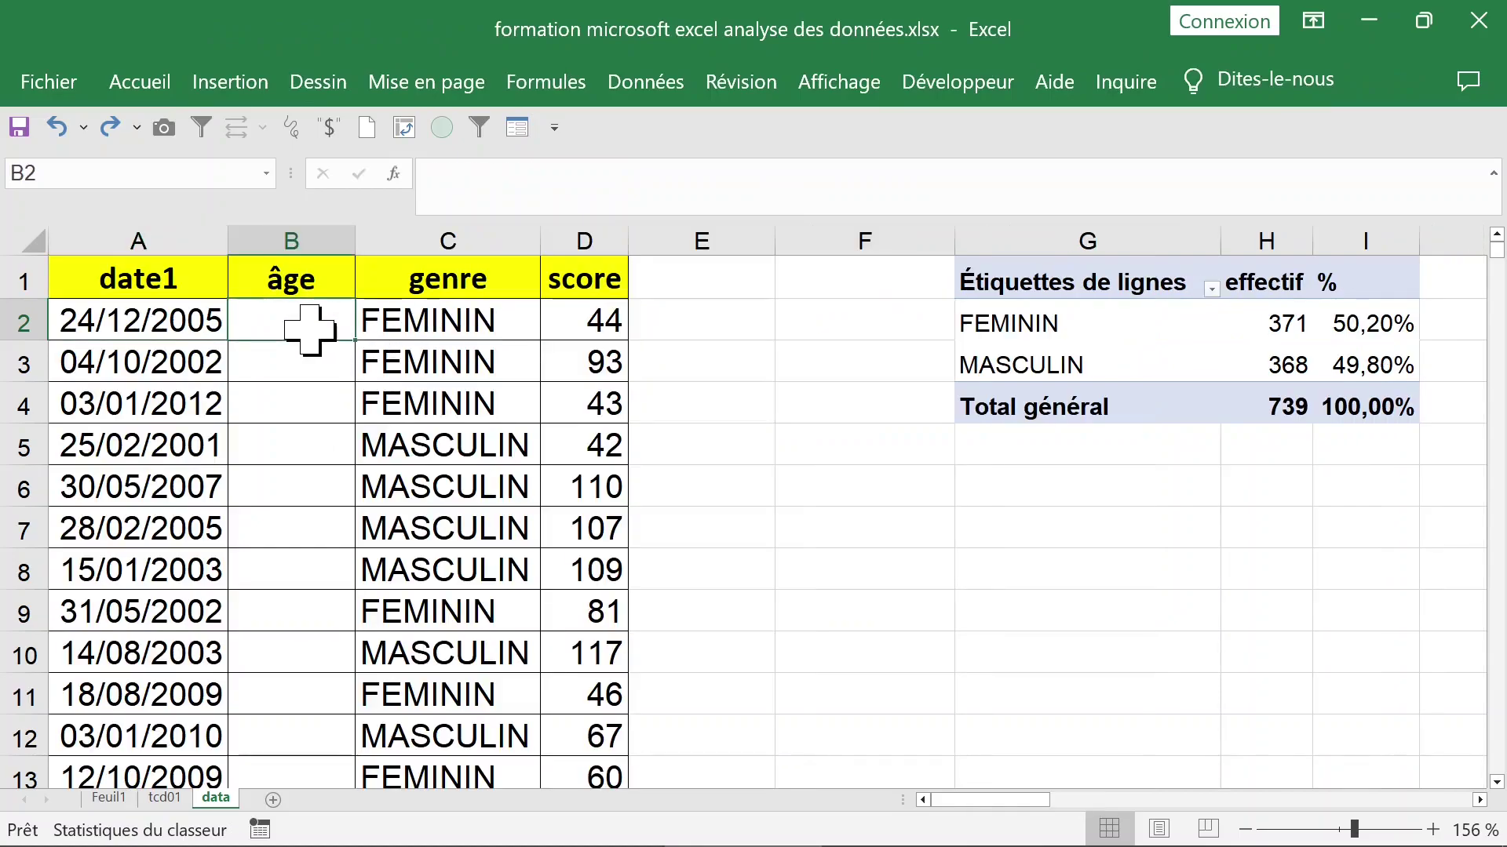
type("=datedif")
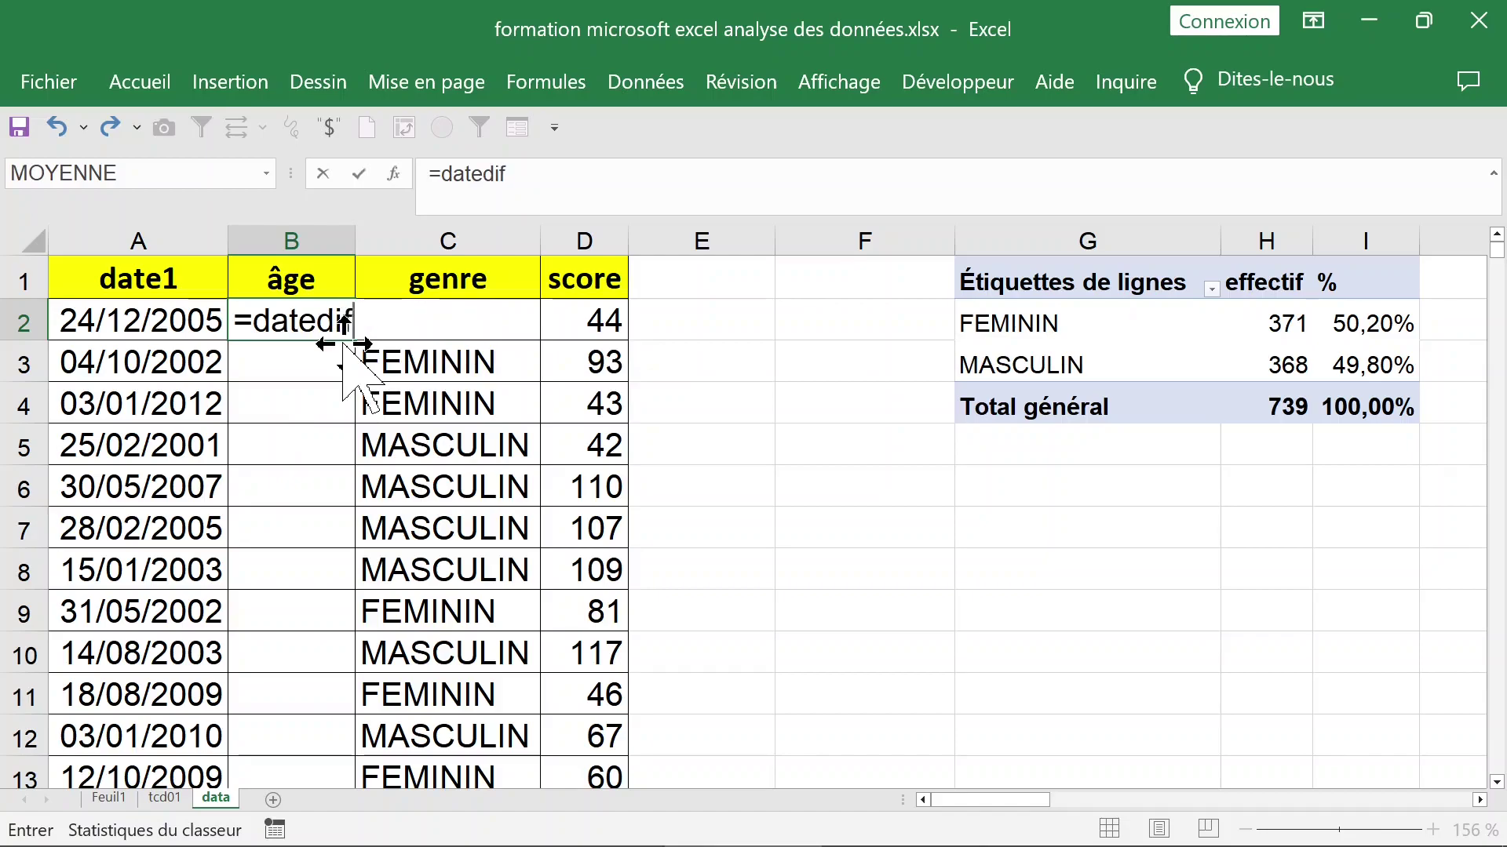
type("(")
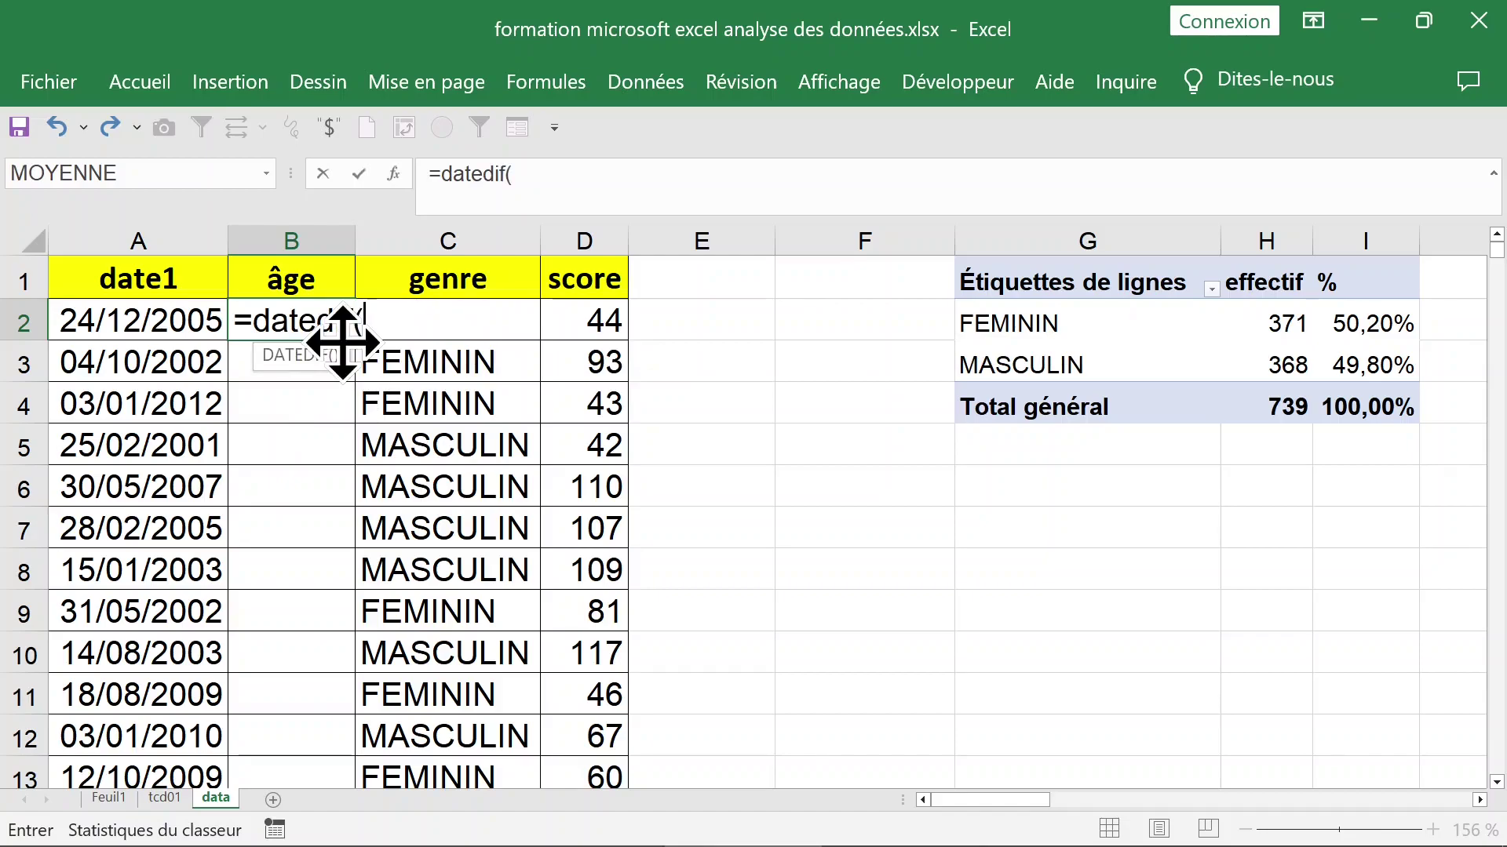
left_click(143, 321)
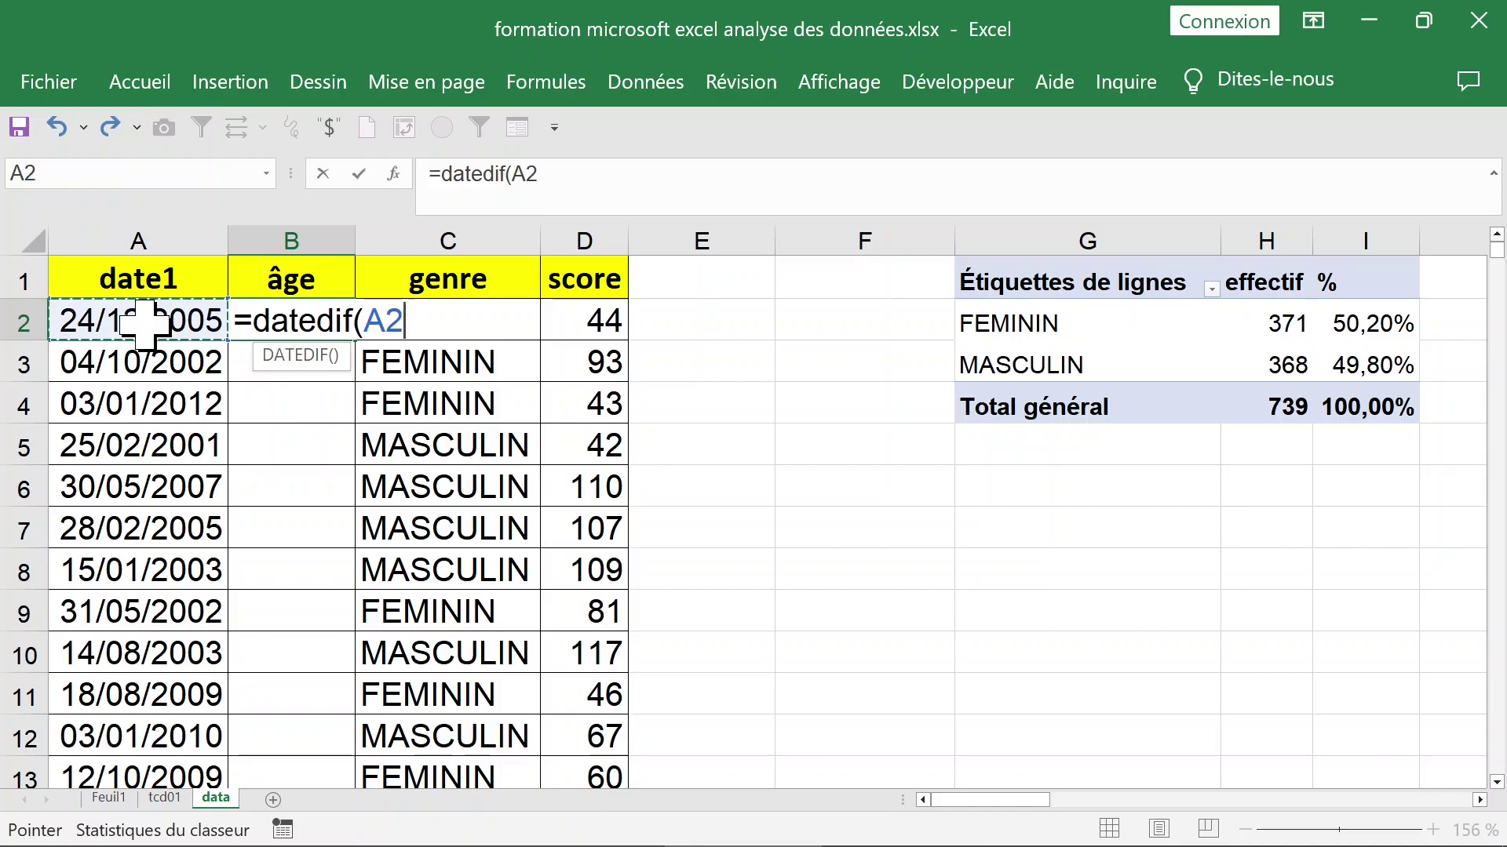
type(";auj")
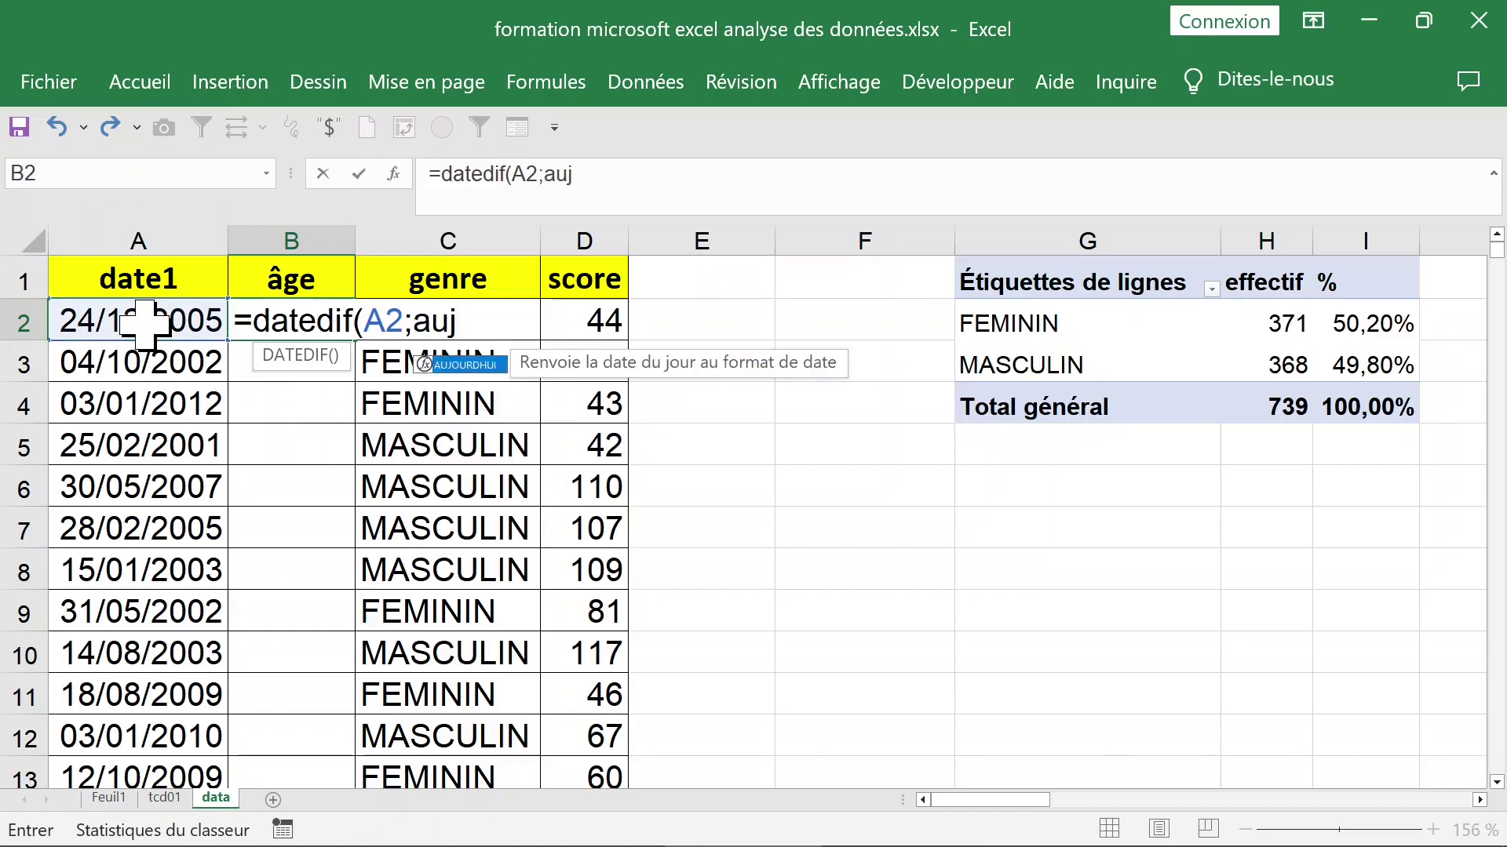
key("Tab")
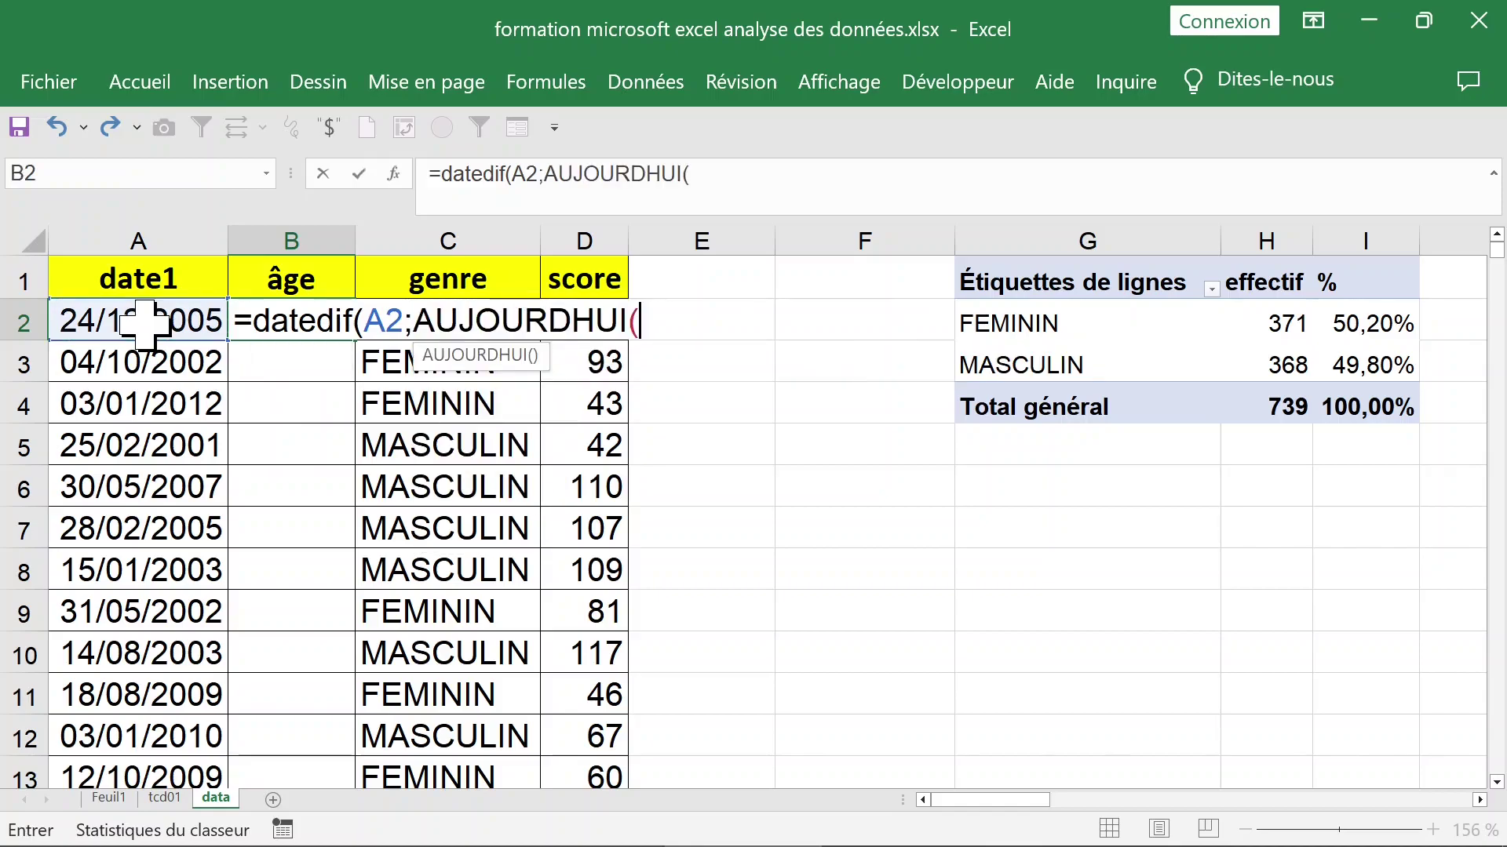
type(");\"y")
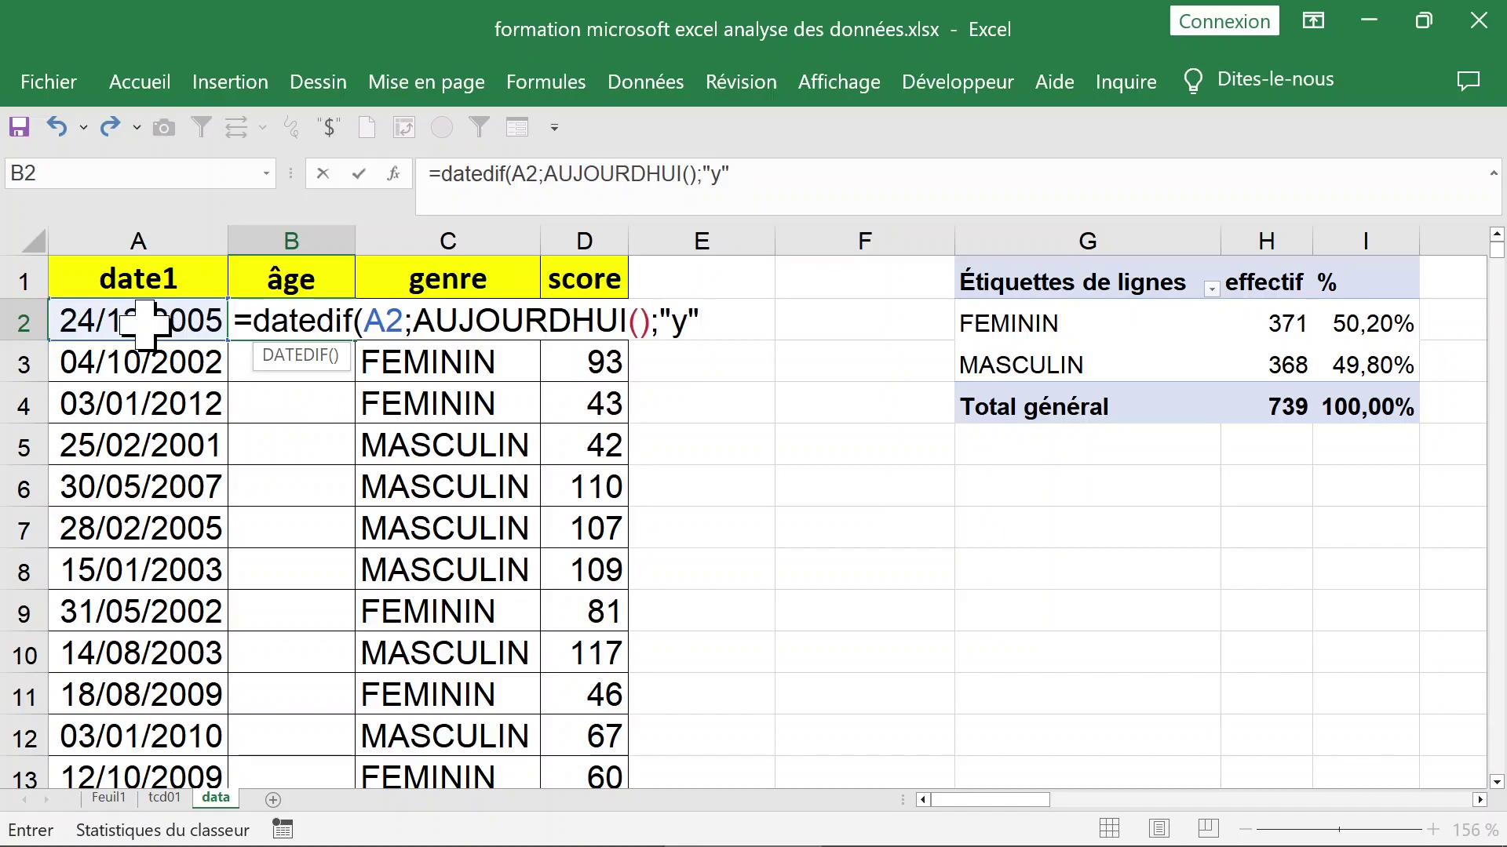
type("\")")
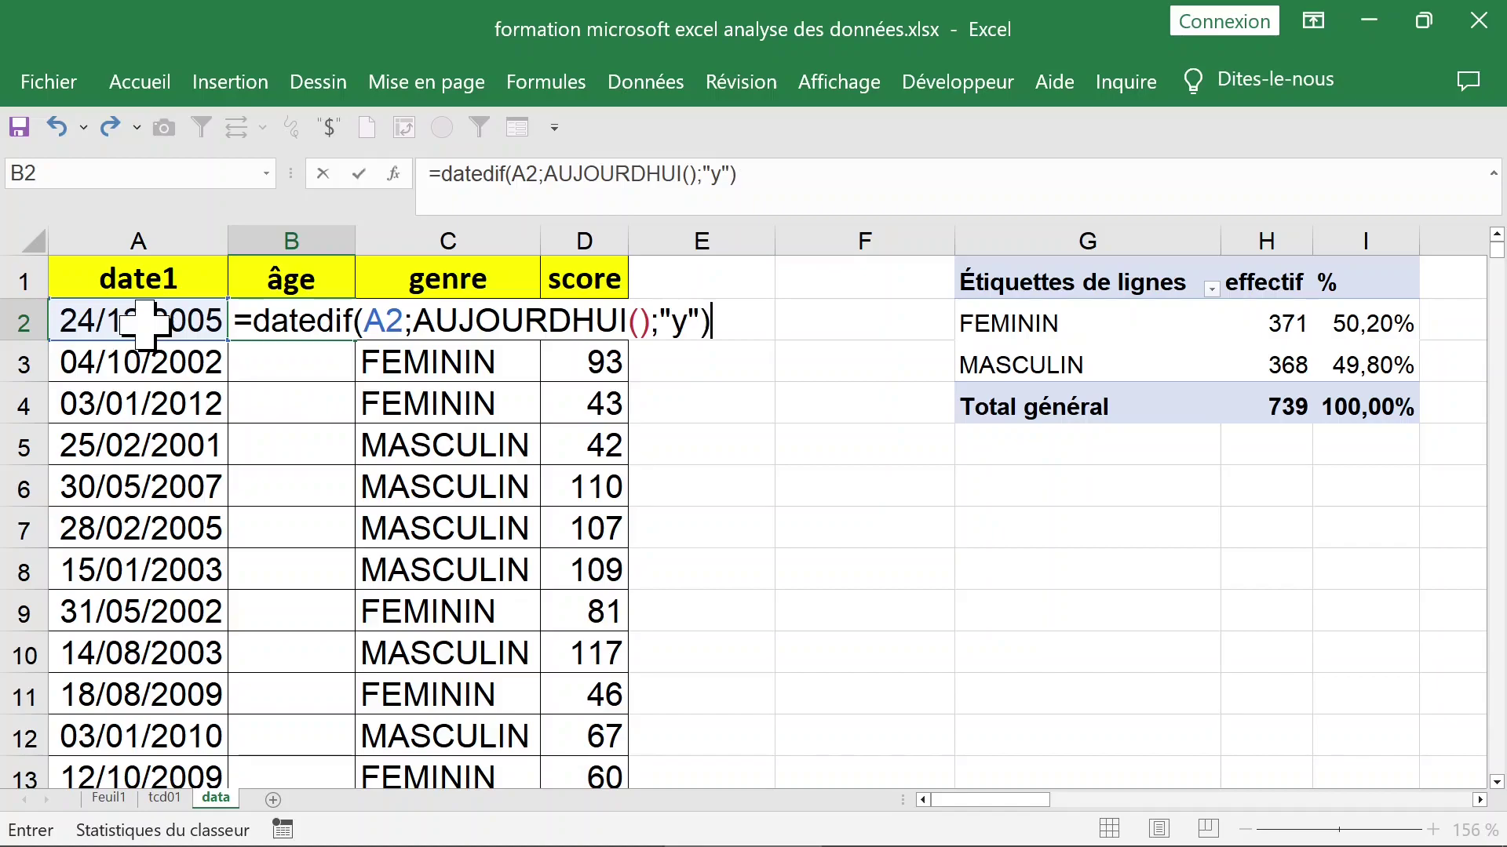
key("ctrl+Return")
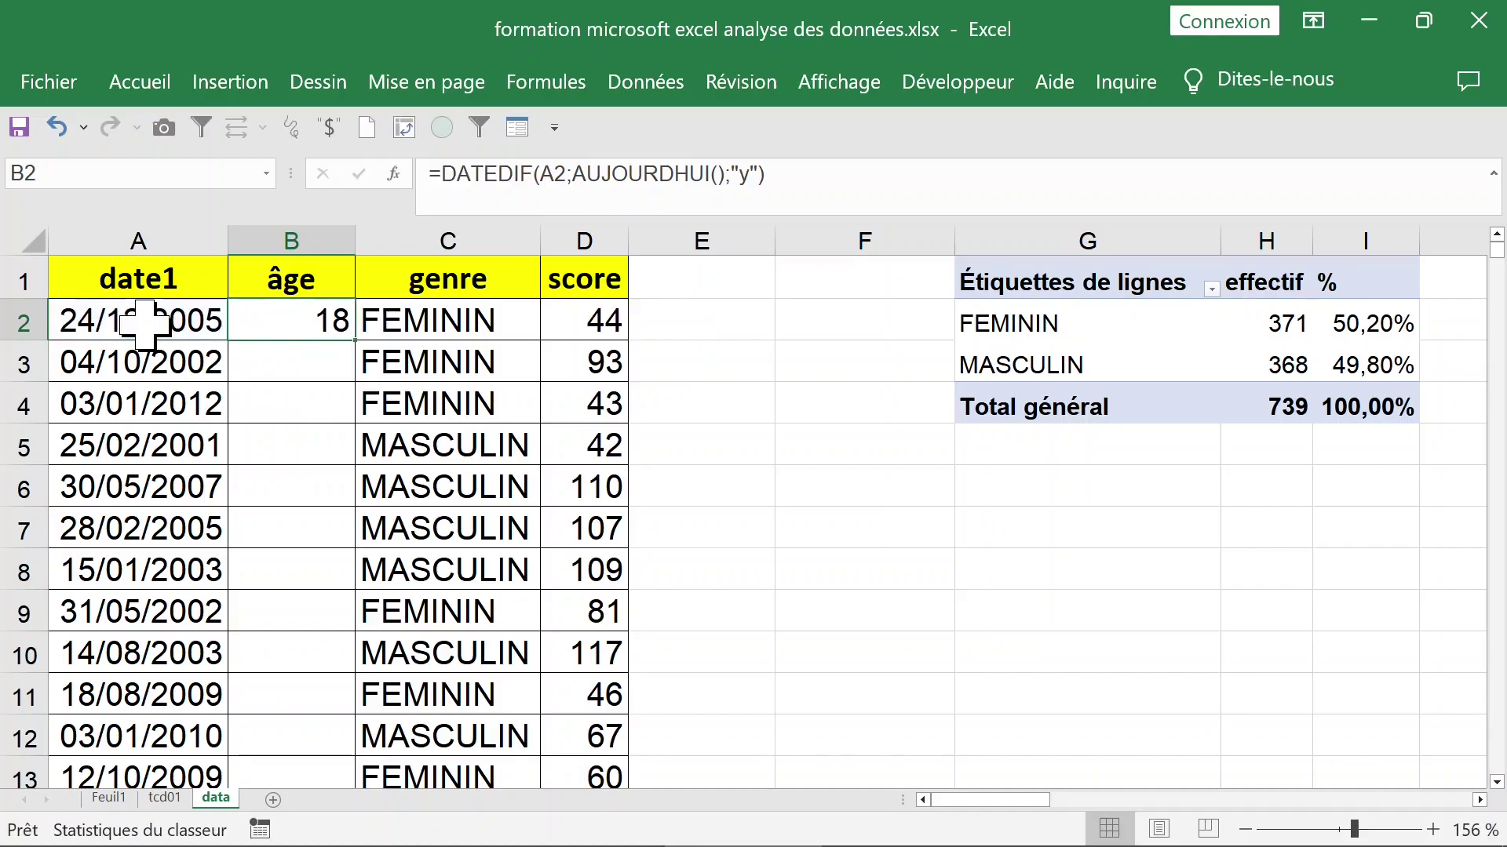
Fill the age formula from B2 down the whole âge column.
double_click(361, 341)
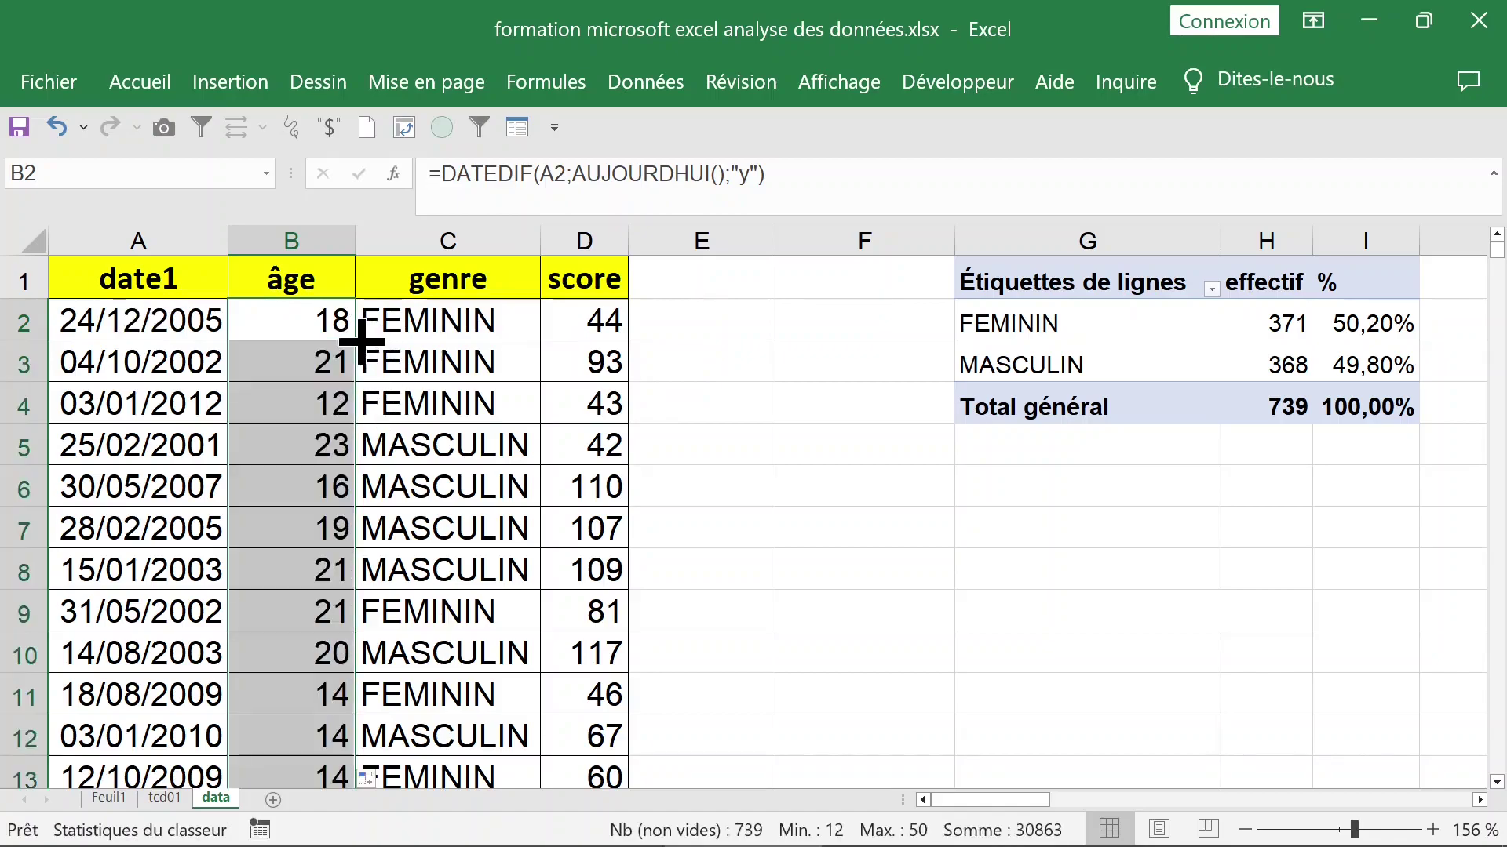
left_click(330, 397)
left_click(369, 360)
left_click(263, 346)
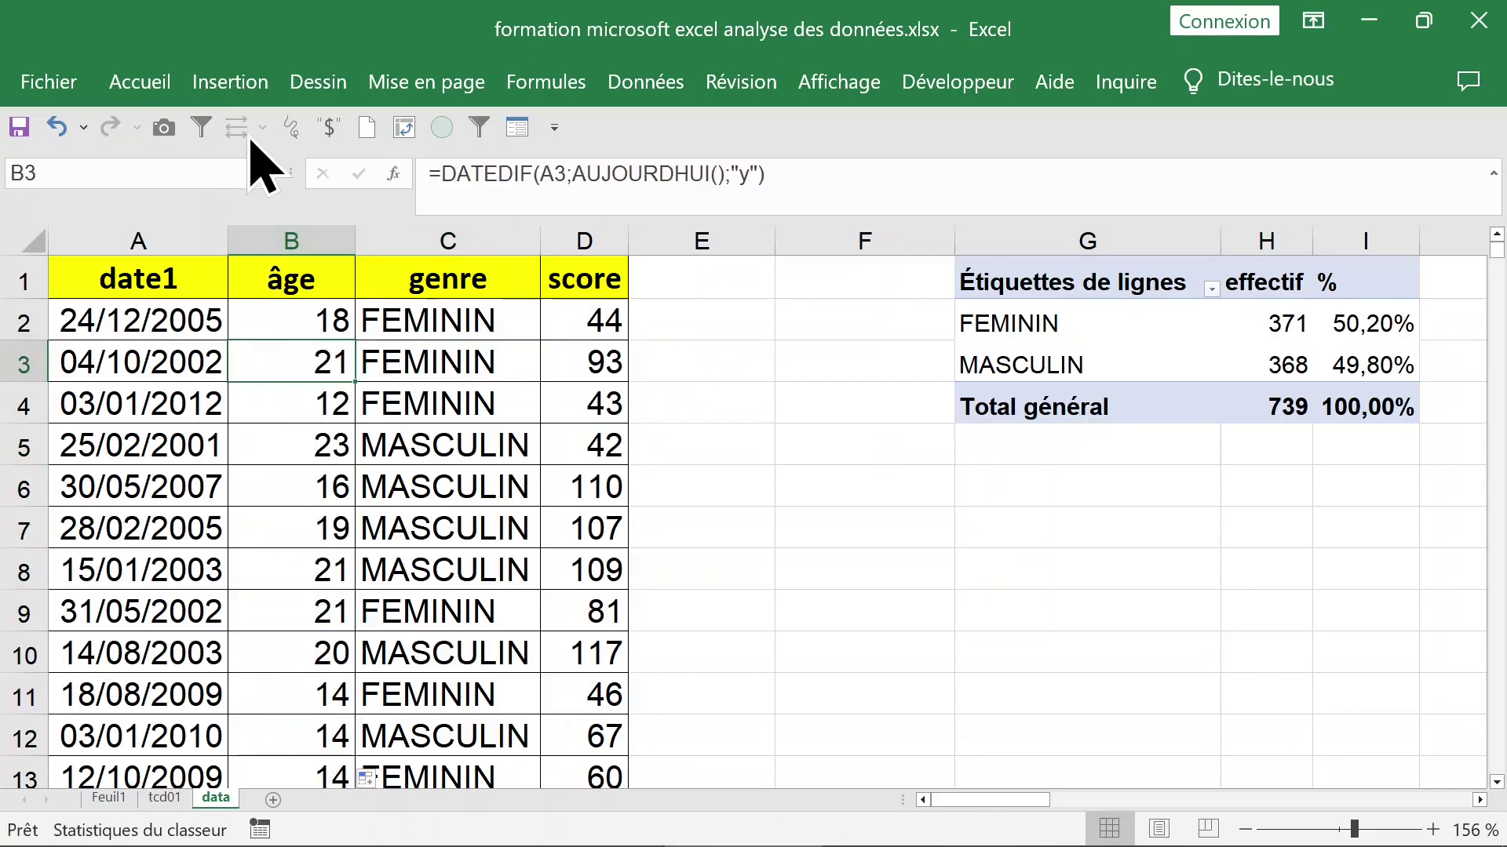
Create a pivot table from the data table and place it on the existing sheet tcd01 in cell A1.
left_click(234, 85)
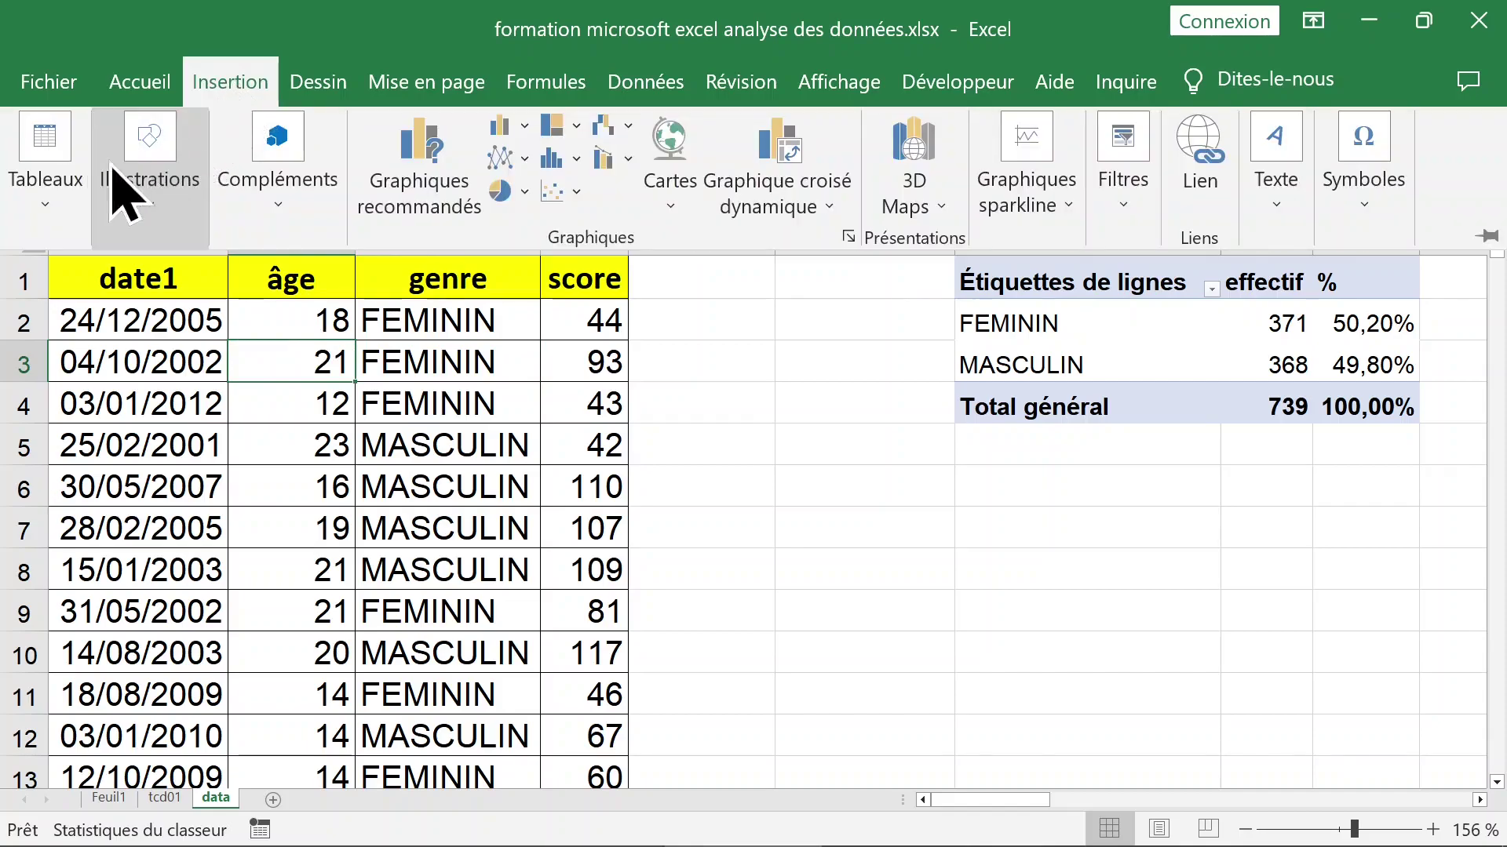
left_click(44, 149)
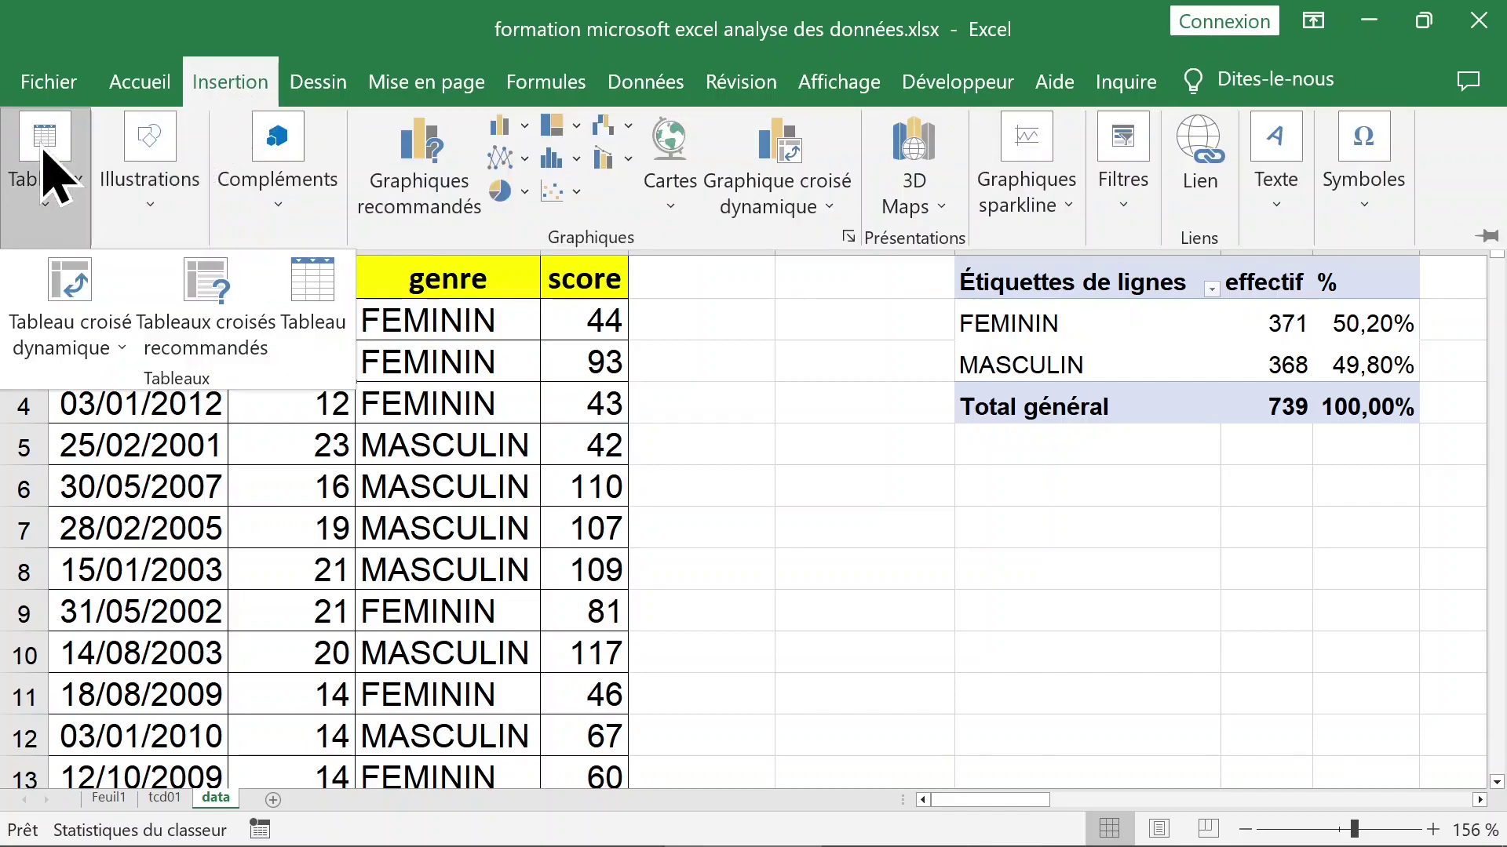
left_click(78, 307)
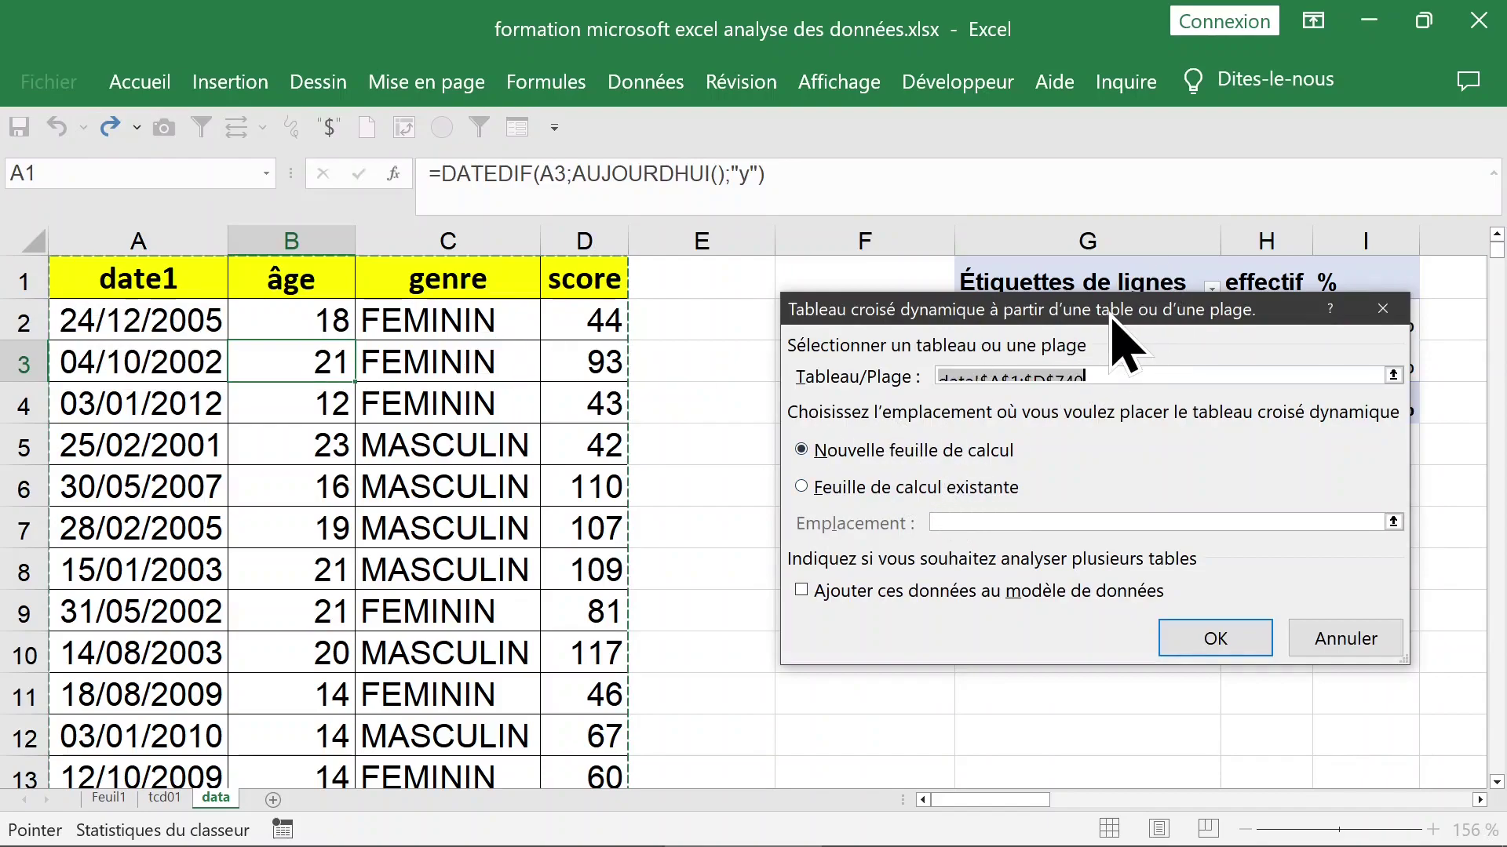
left_click_drag(1158, 290, 1163, 412)
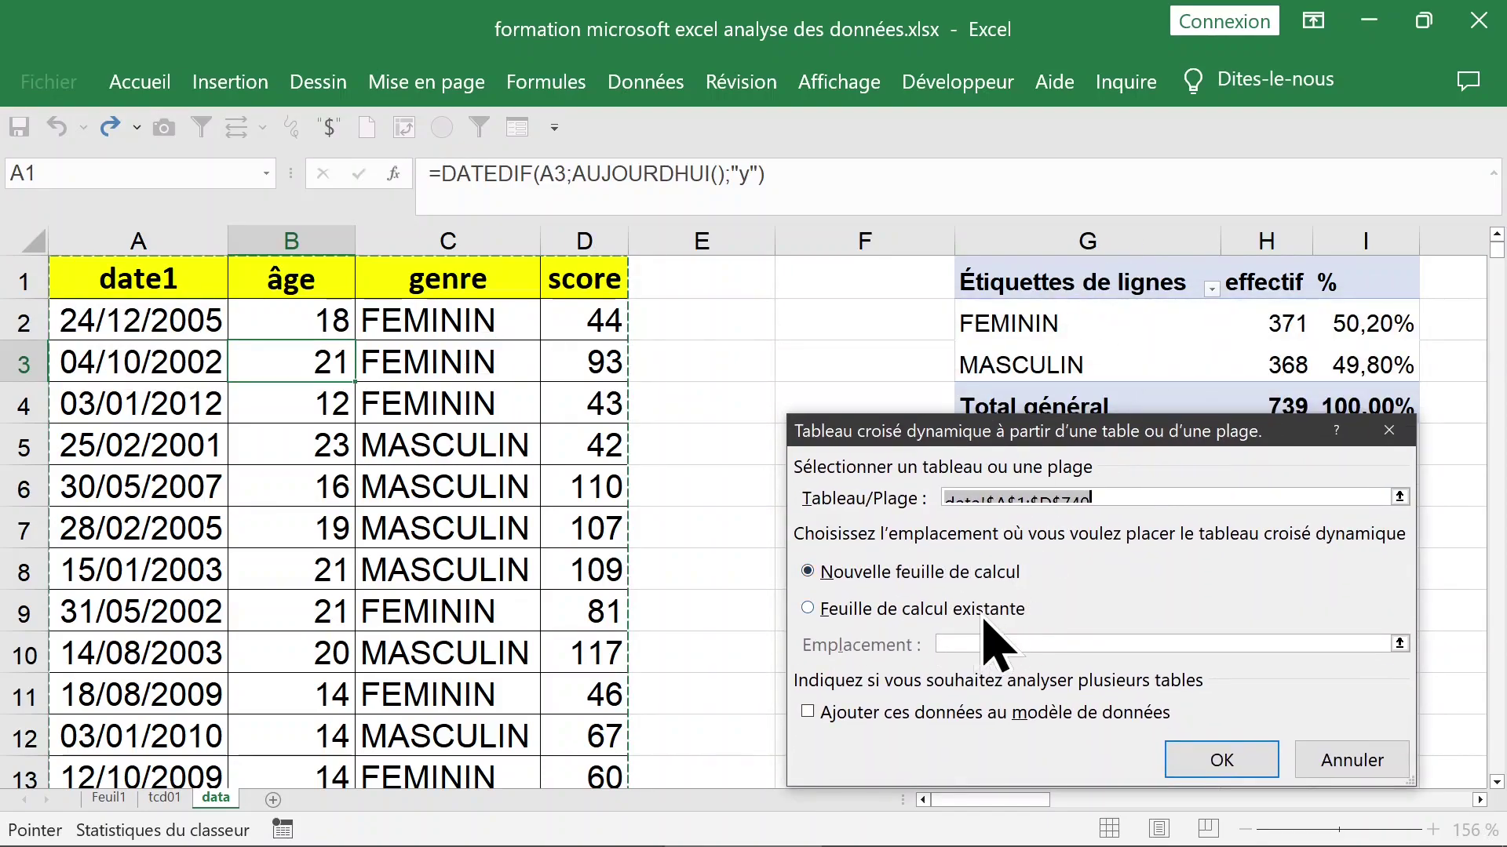
left_click(946, 611)
left_click(980, 643)
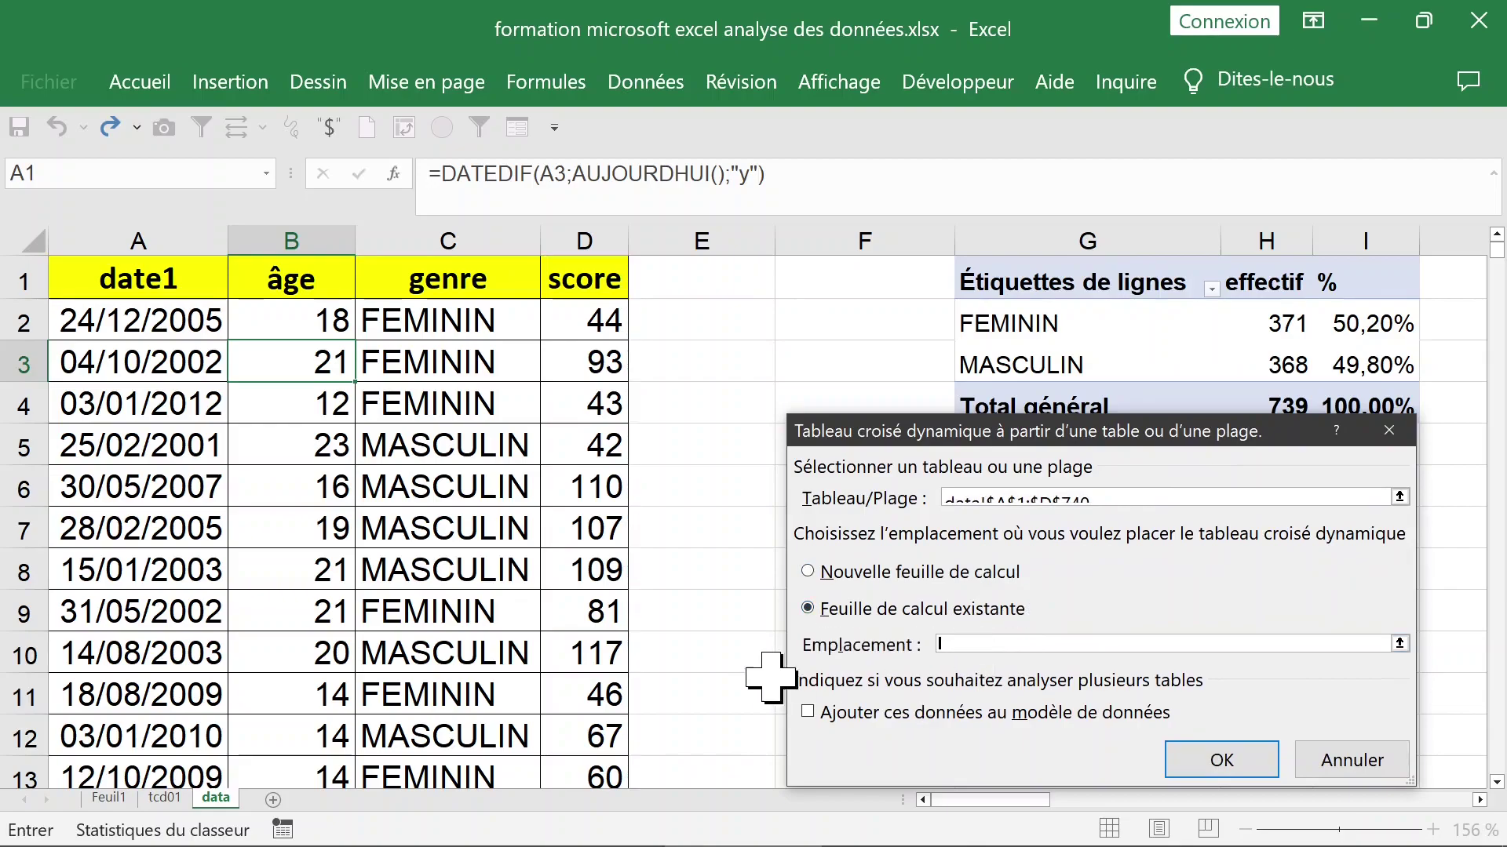
left_click(165, 799)
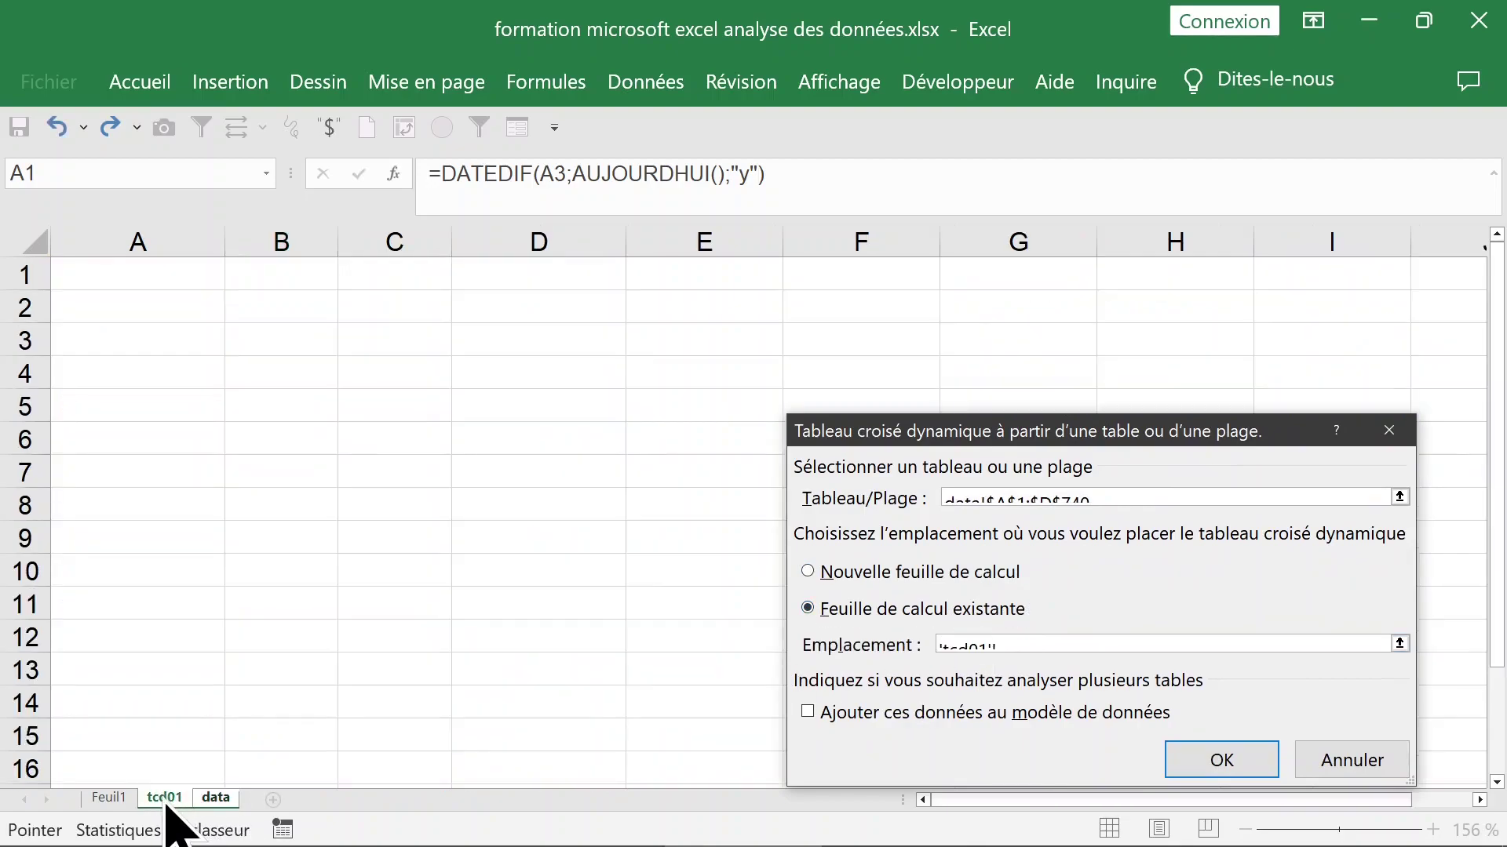
left_click(142, 275)
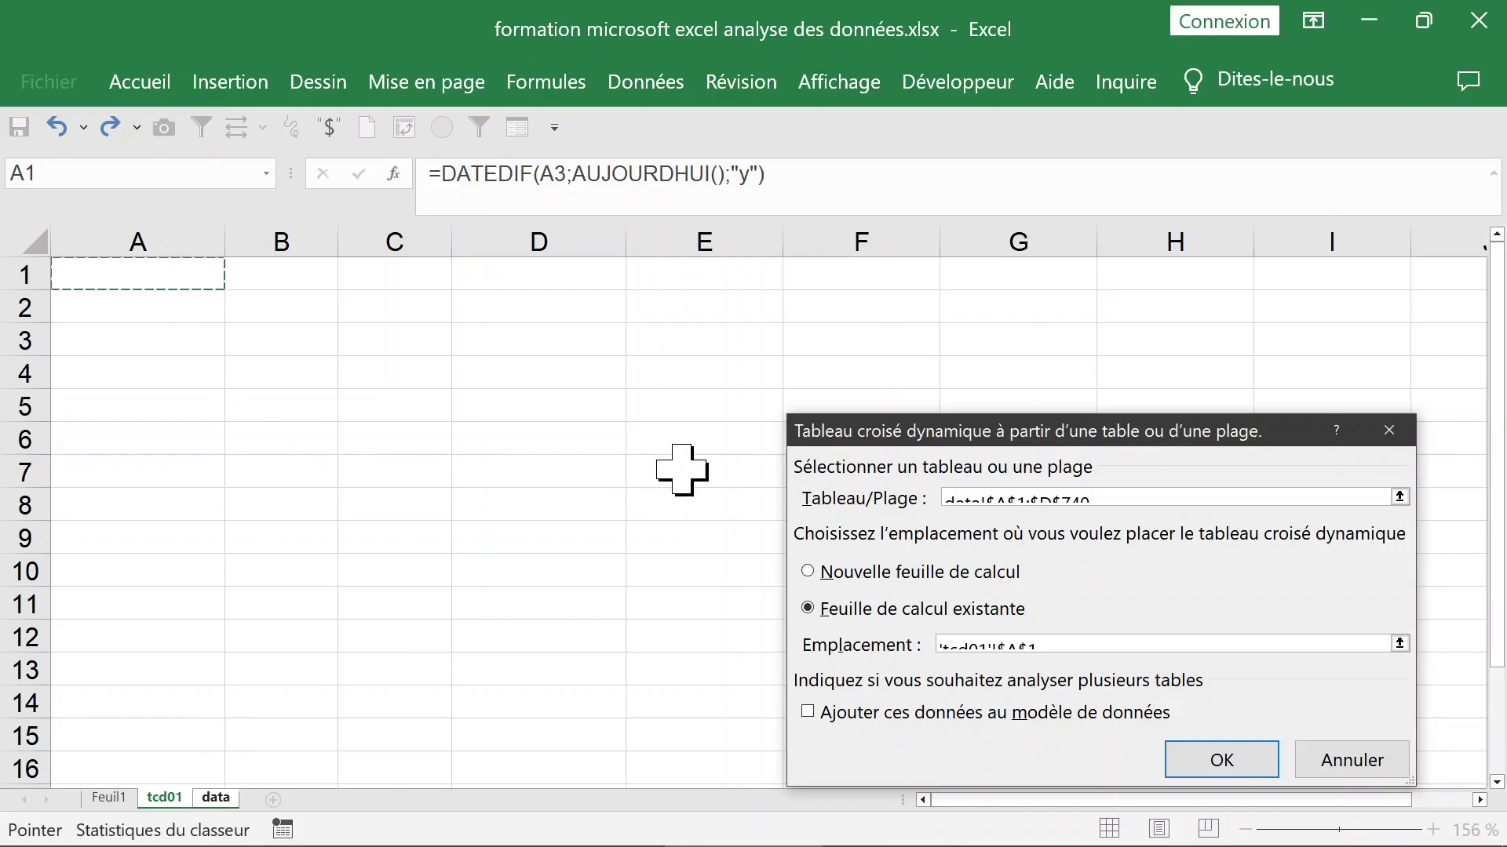
left_click(1222, 762)
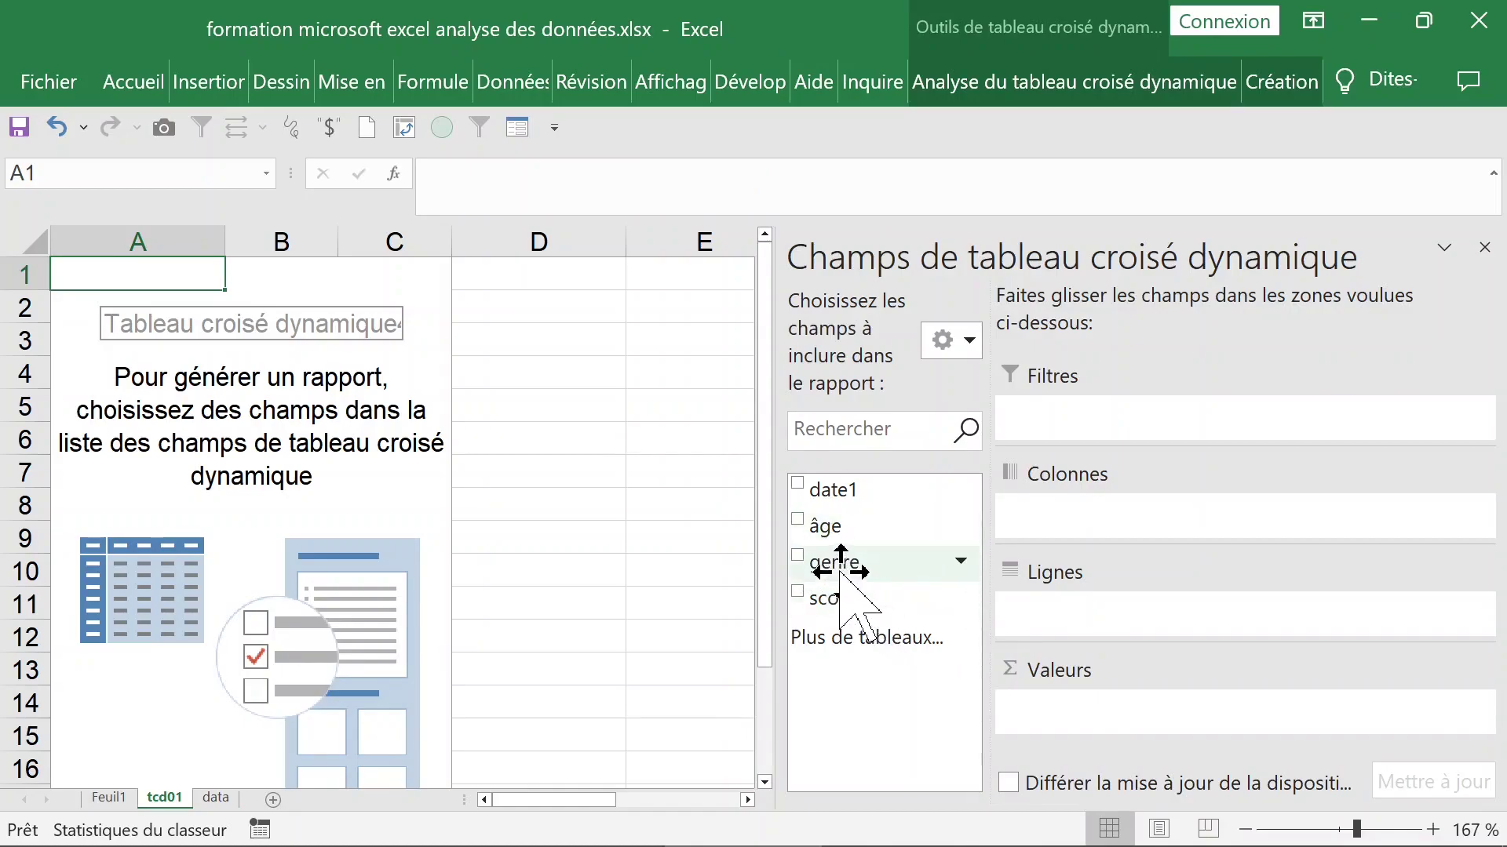
Add genre to the pivot table's rows and twice to its values as a count, and close the field list.
left_click(798, 556)
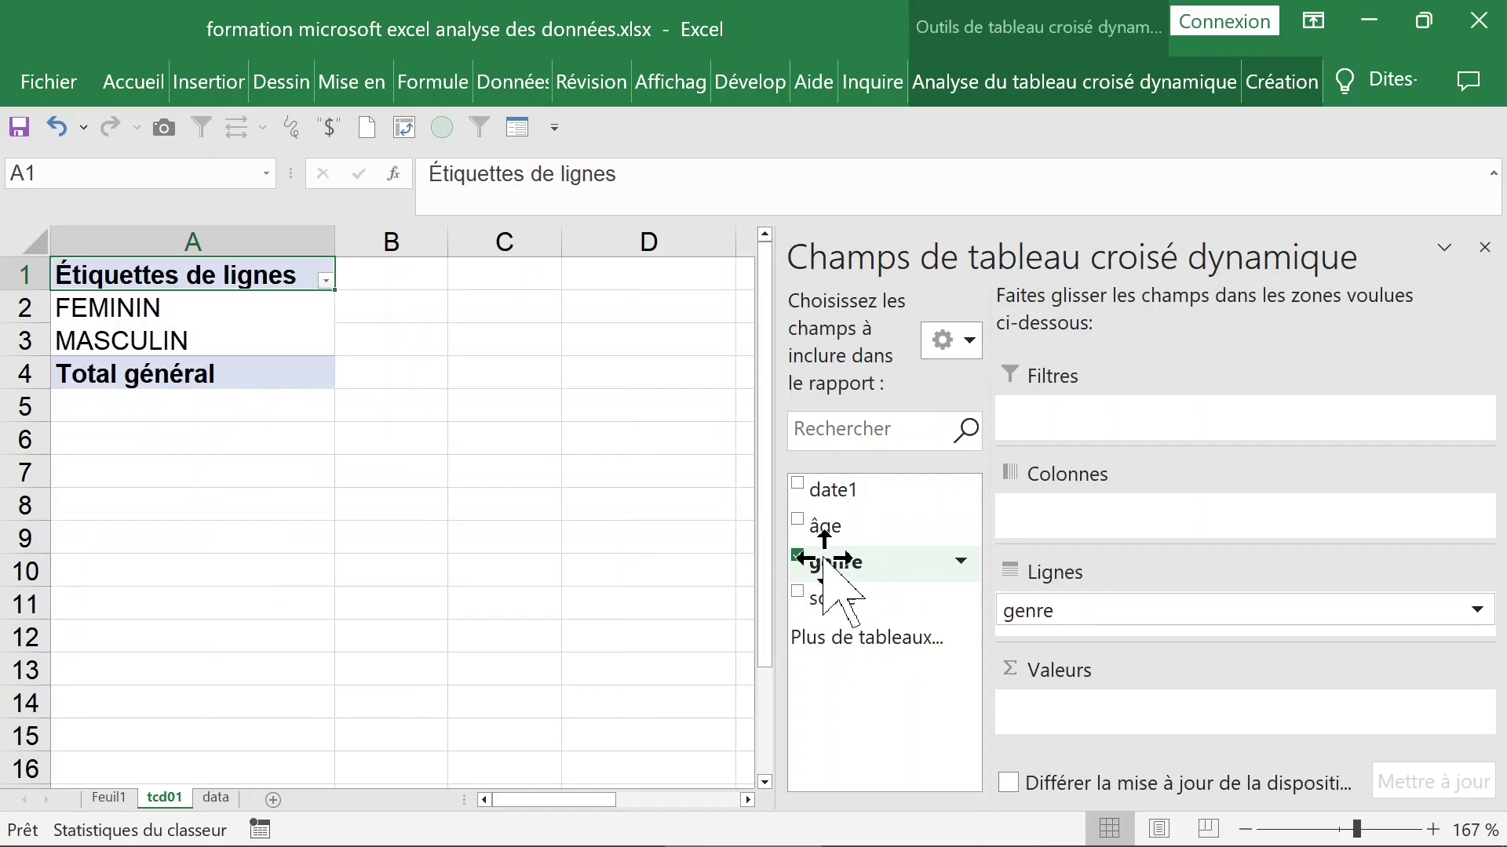
left_click_drag(830, 561, 1057, 698)
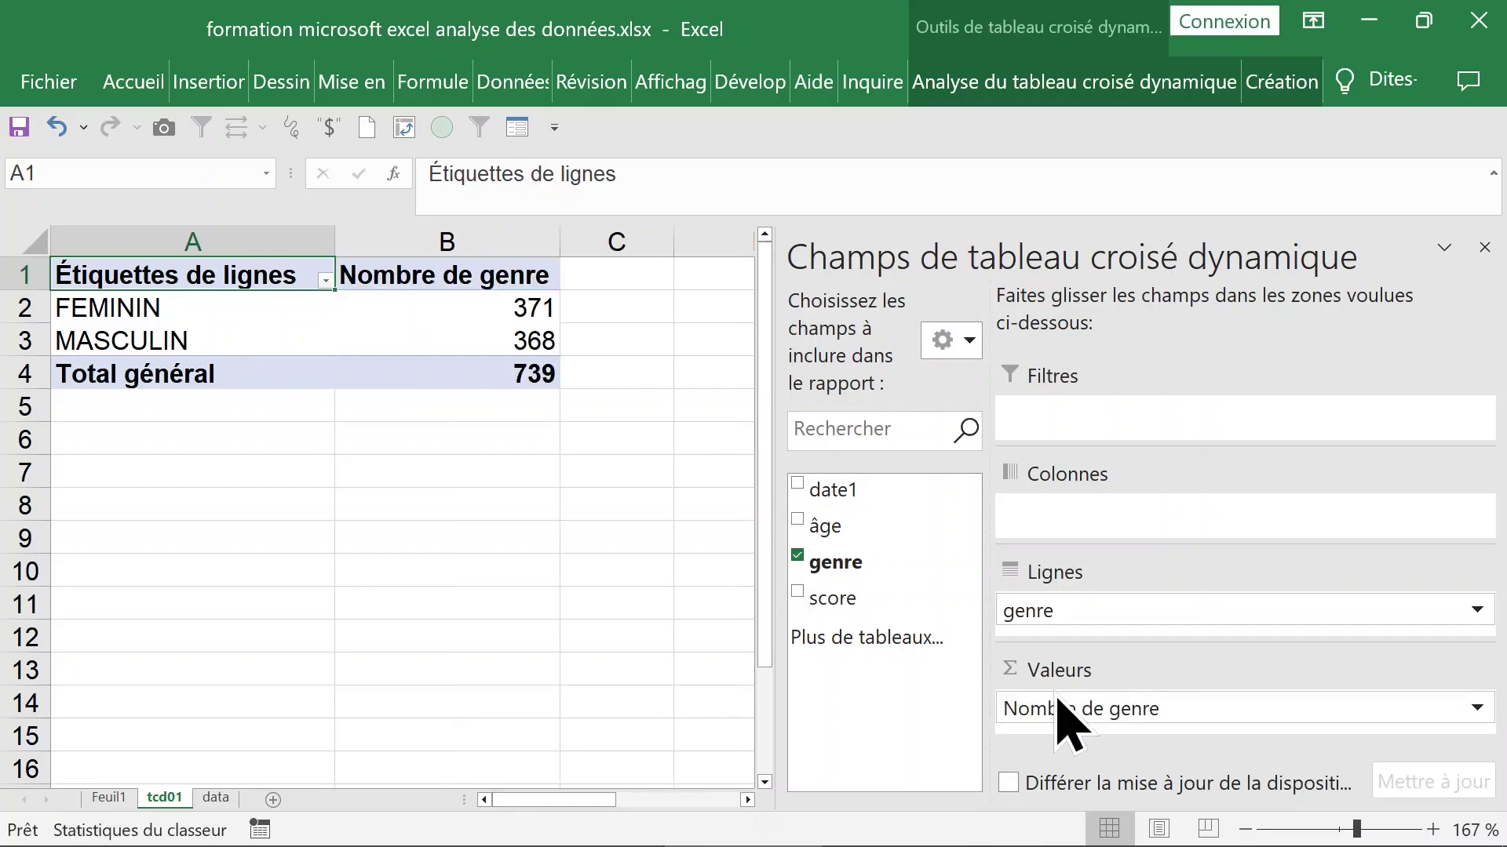
left_click_drag(881, 572, 1095, 715)
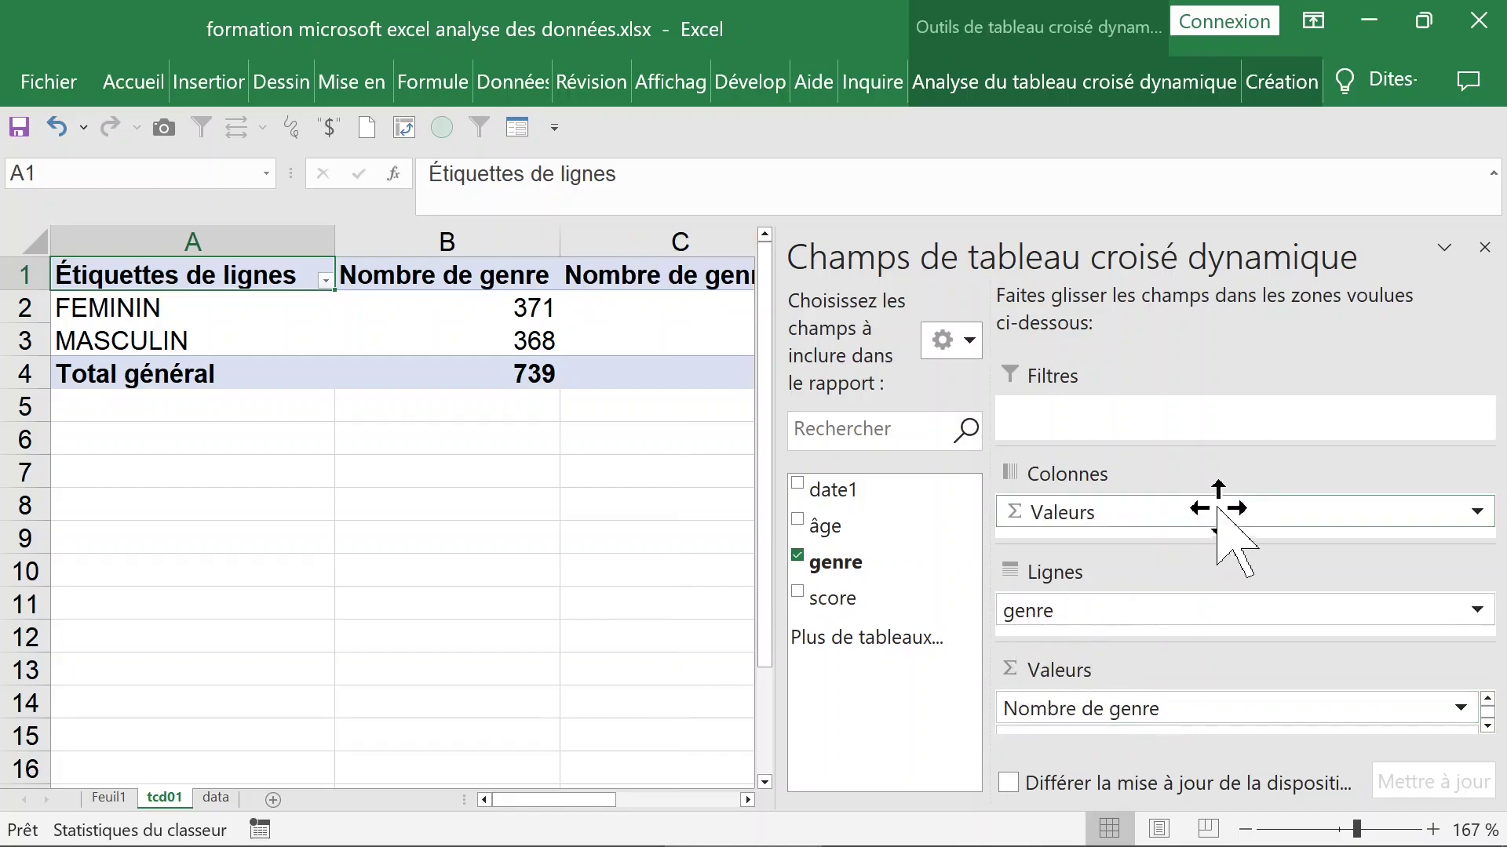
left_click(1483, 248)
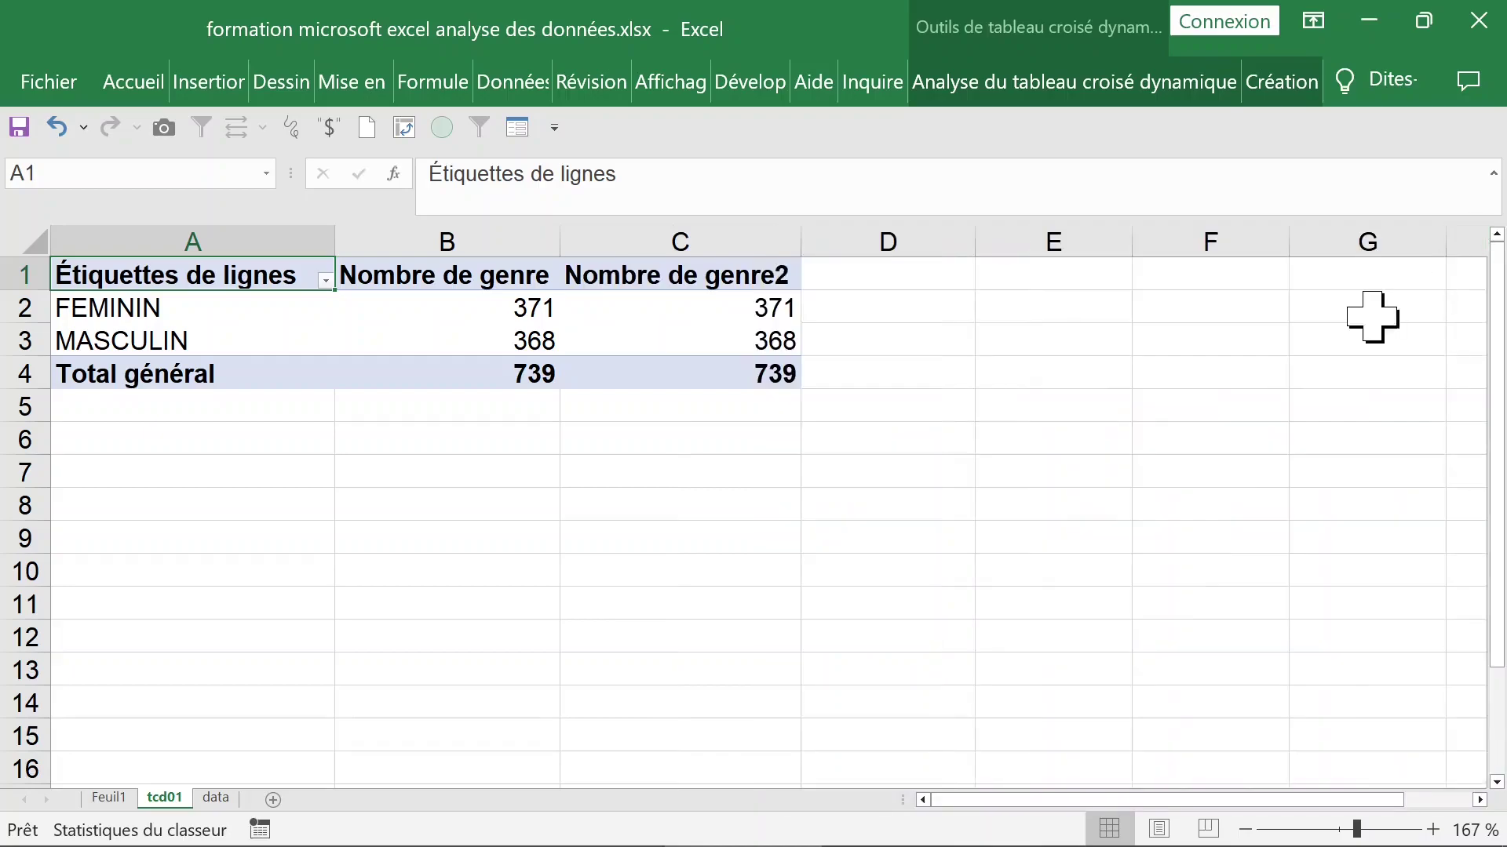
Show the values of the second genre count column as "% du total de la colonne".
left_click(587, 308)
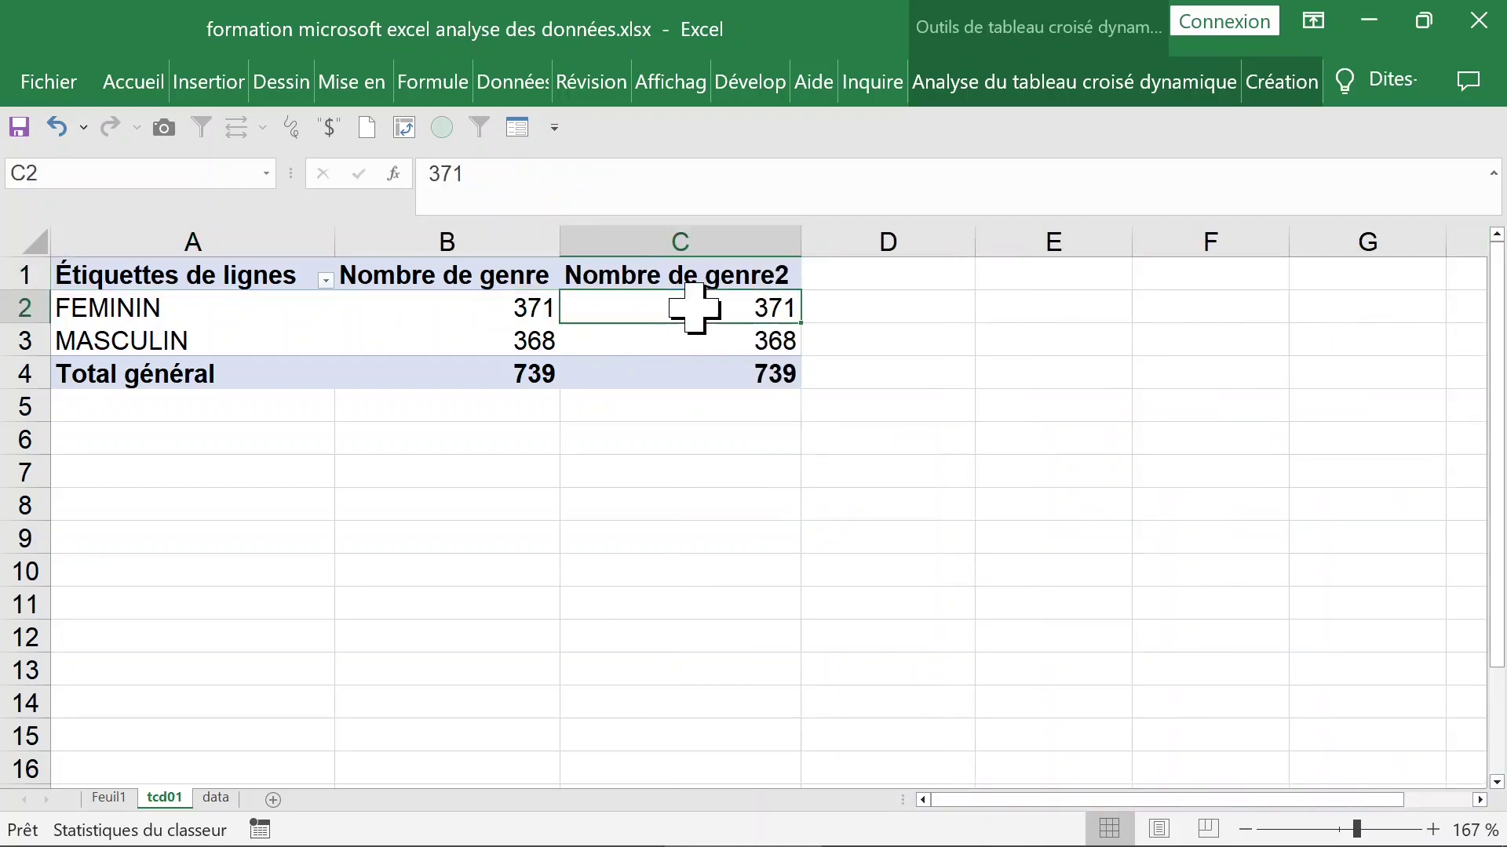
left_click(507, 308)
left_click(672, 310)
left_click(666, 240)
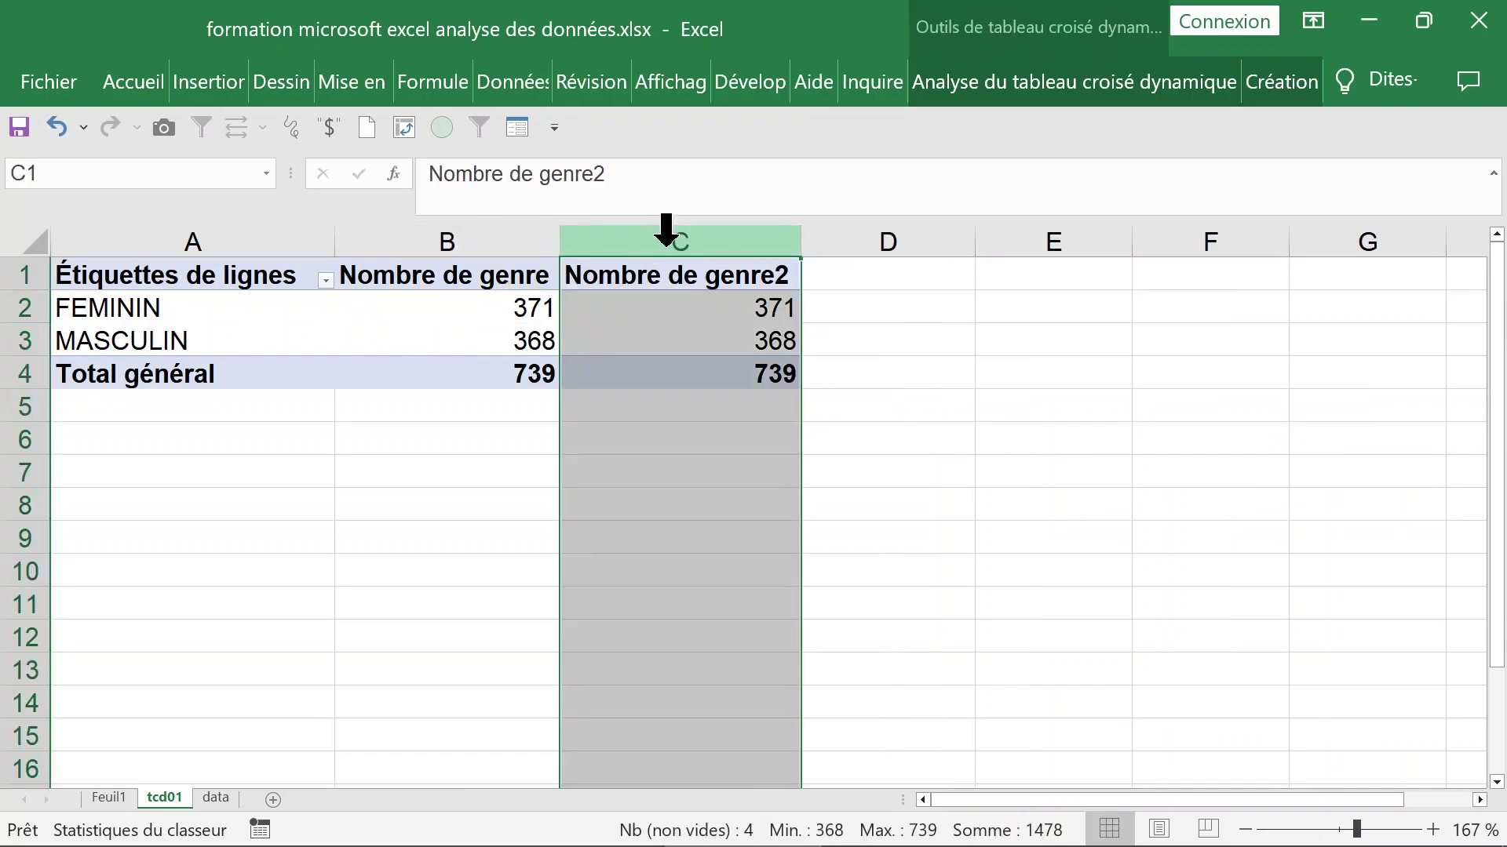
left_click(640, 303)
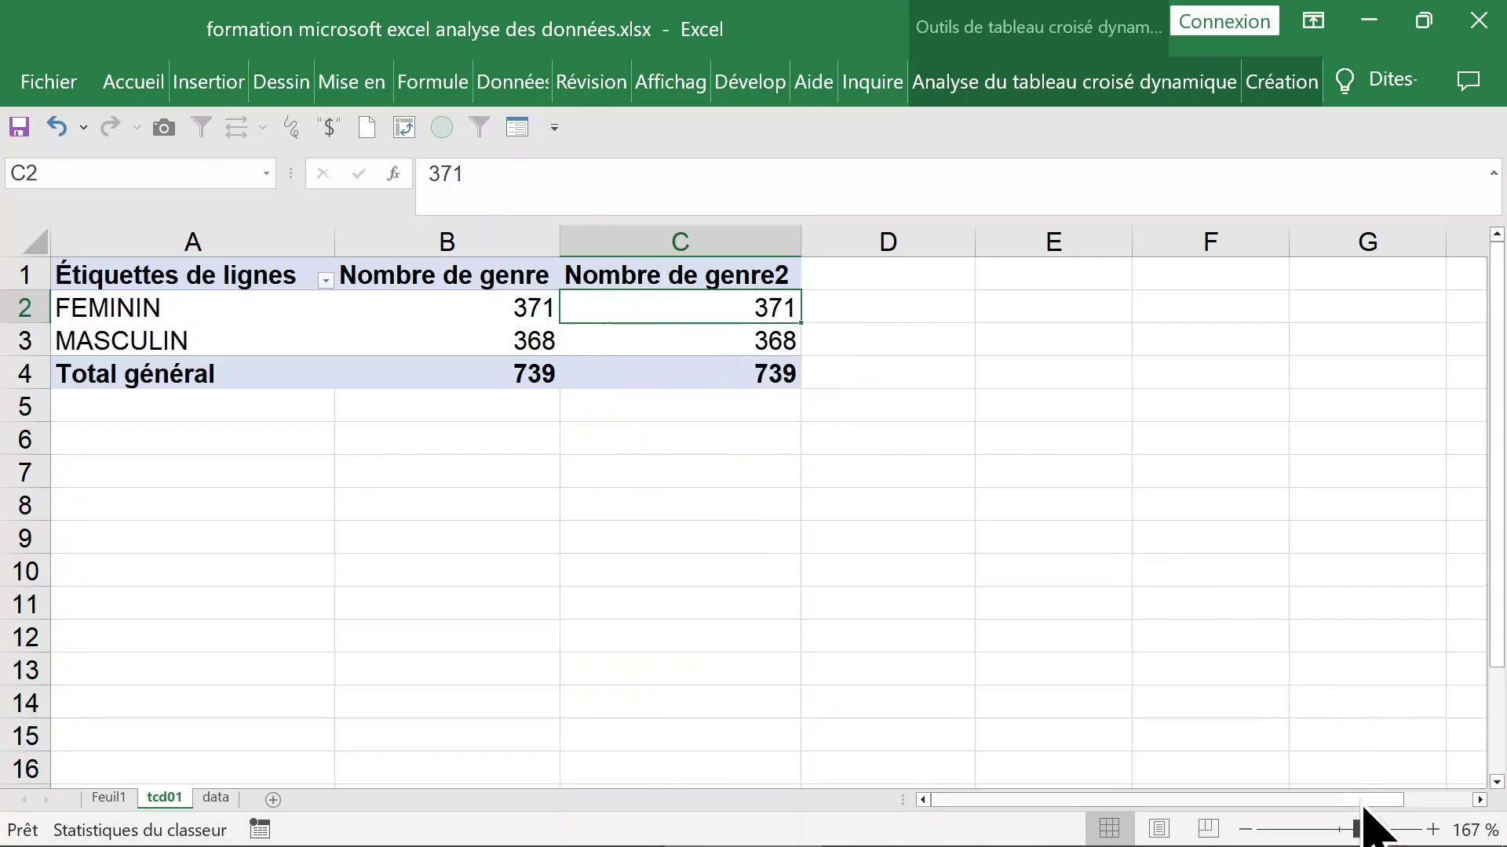
left_click(1374, 829)
left_click(1382, 830)
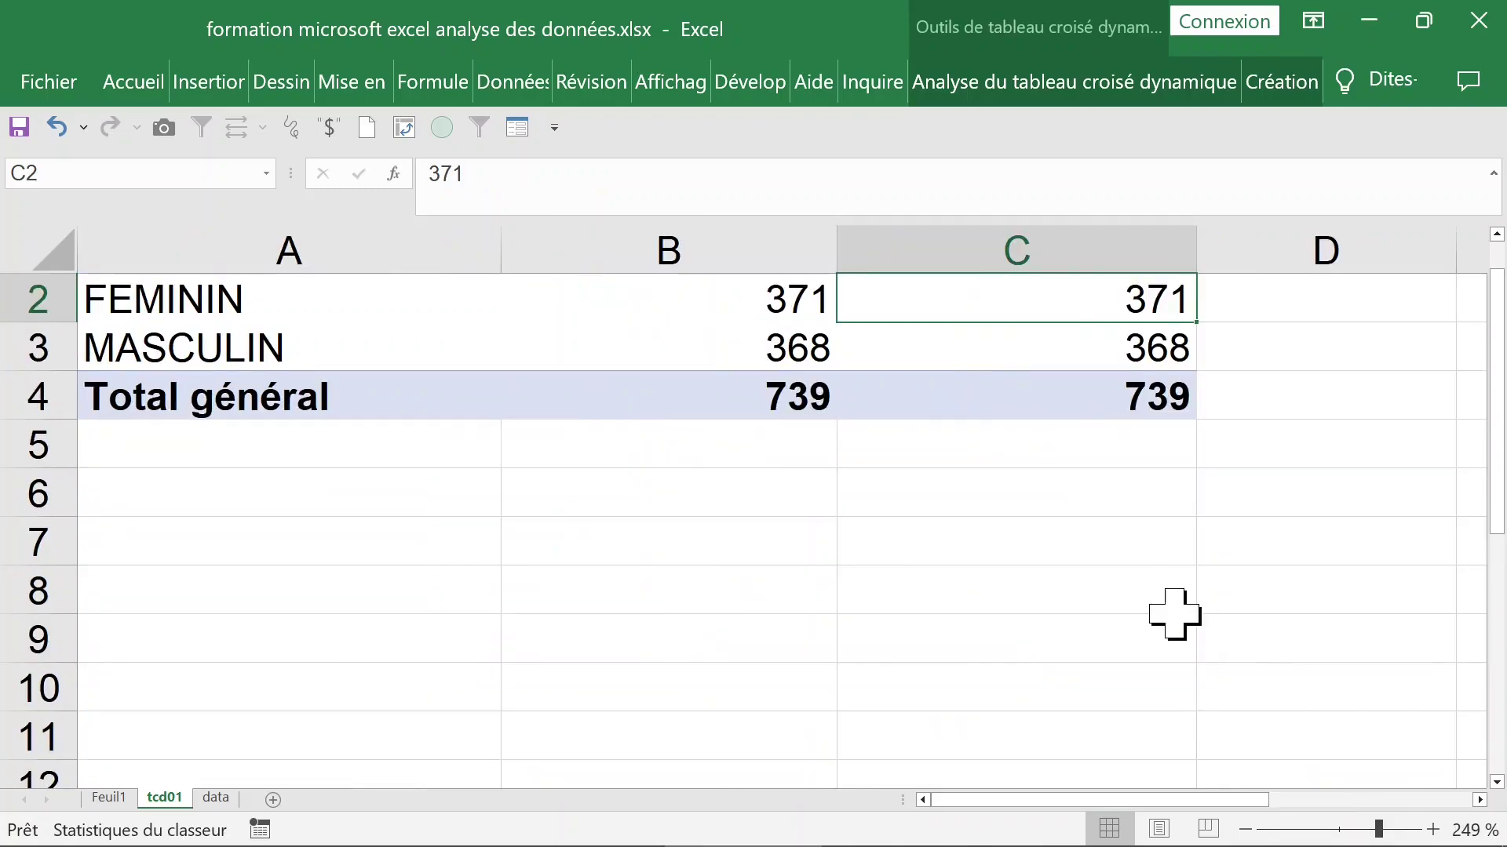
scroll(1146, 604, "up", 1)
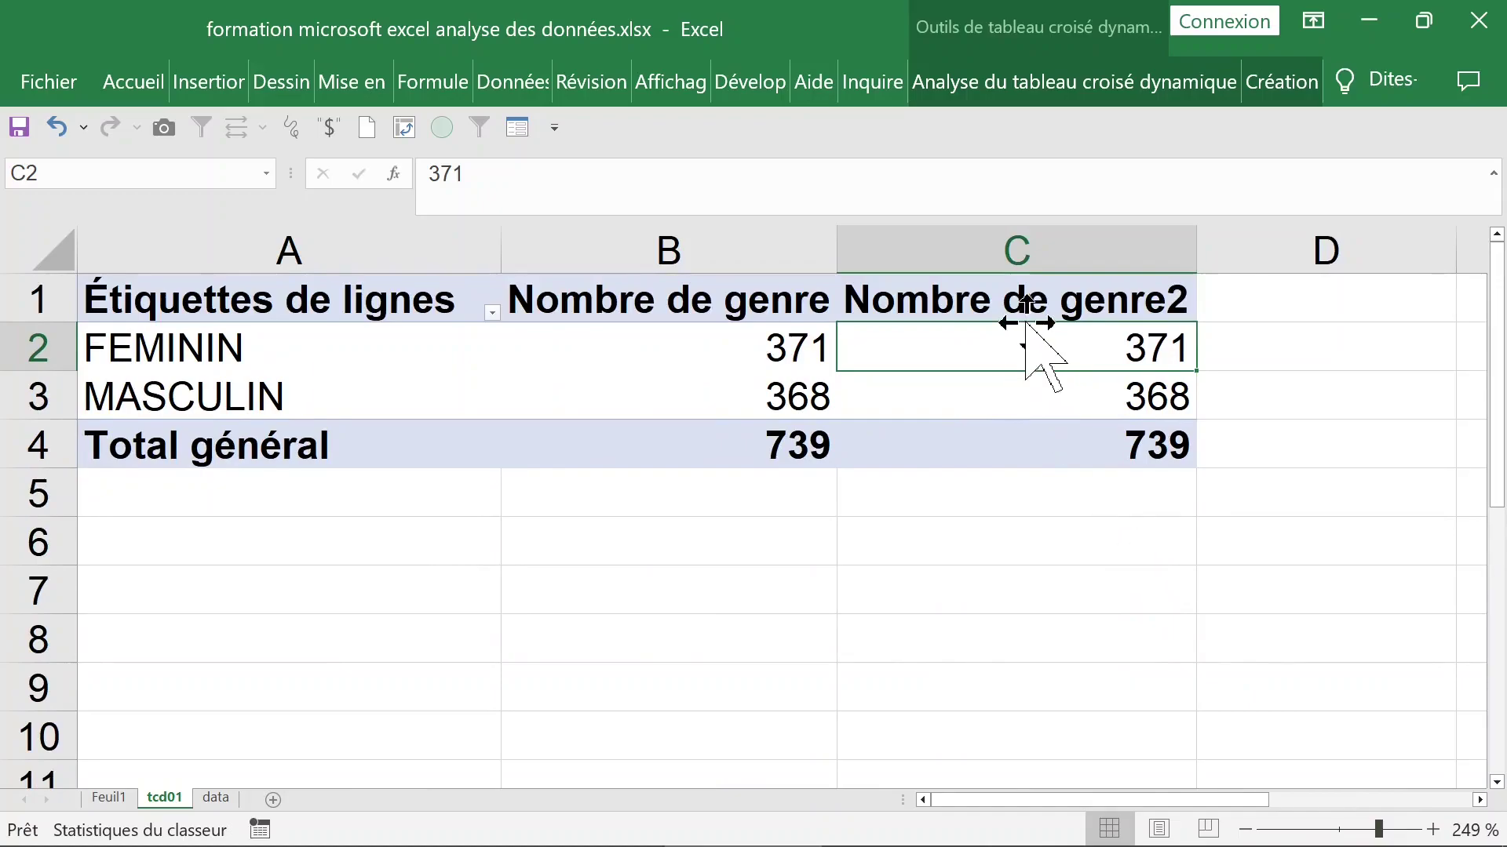
right_click(997, 350)
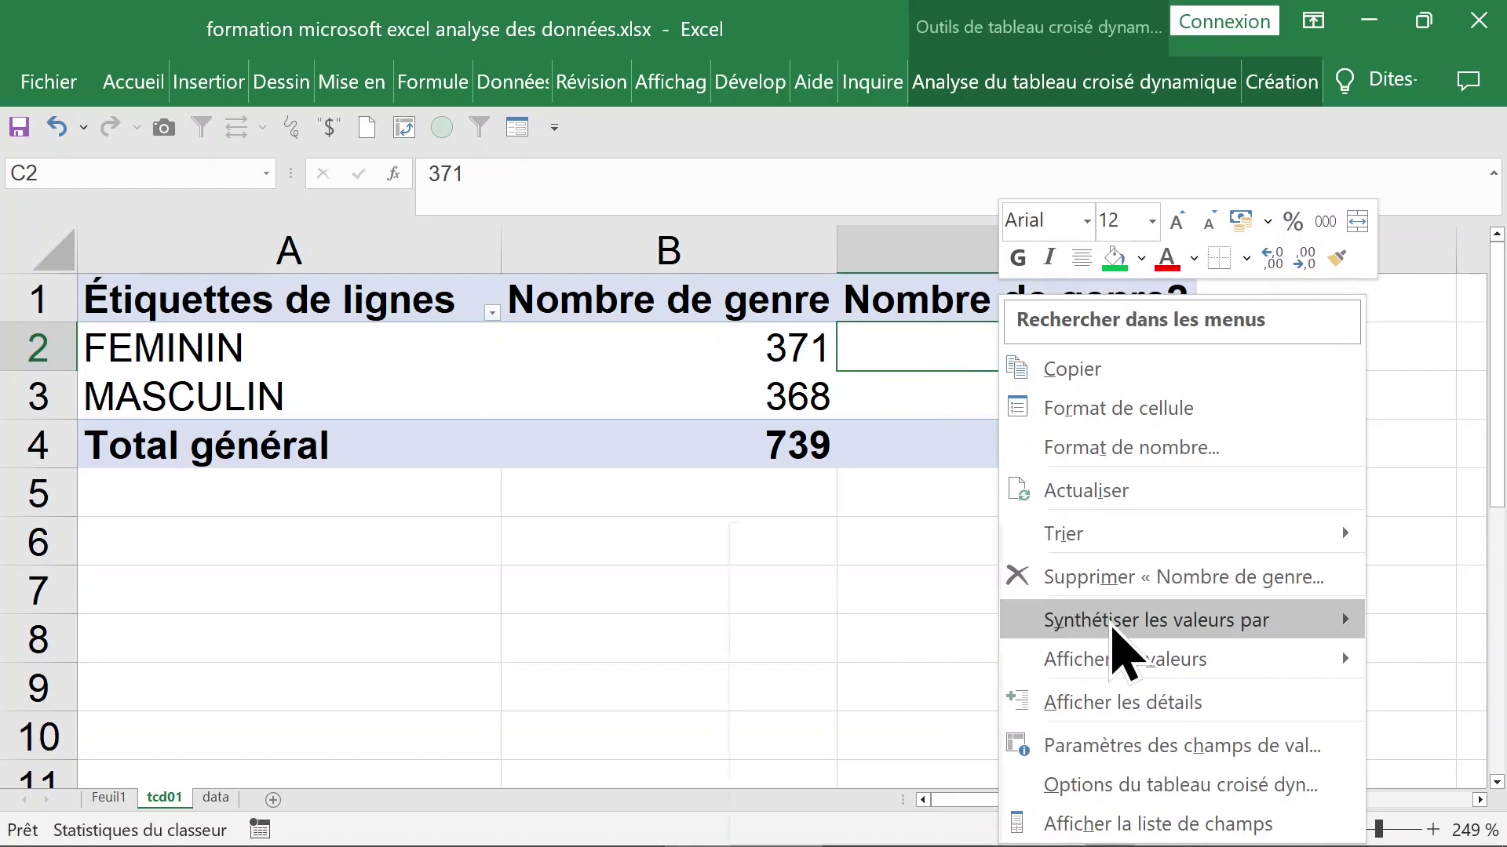
mouse_move(1115, 660)
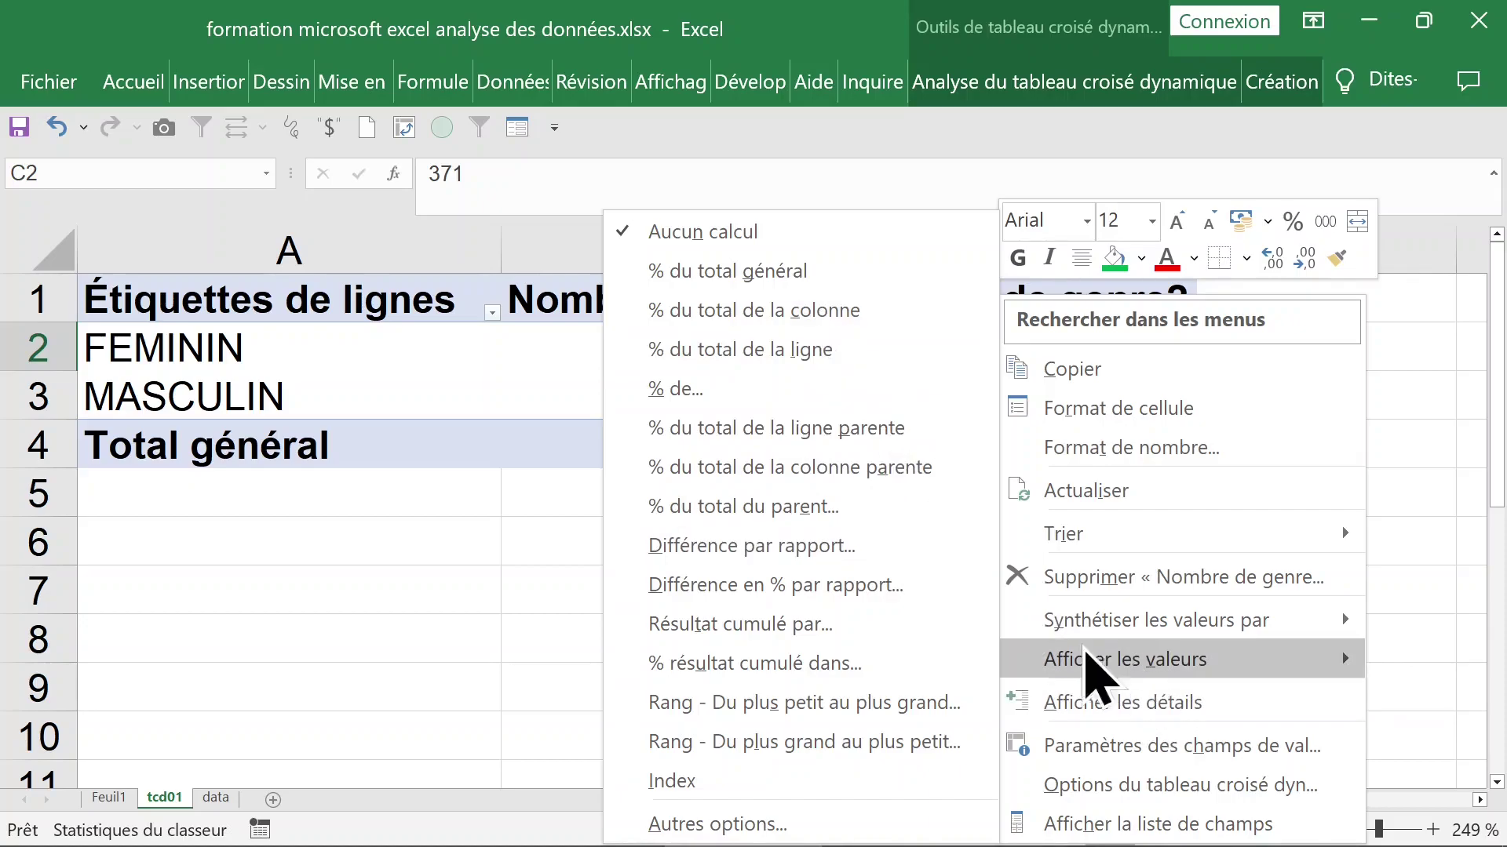
left_click(830, 314)
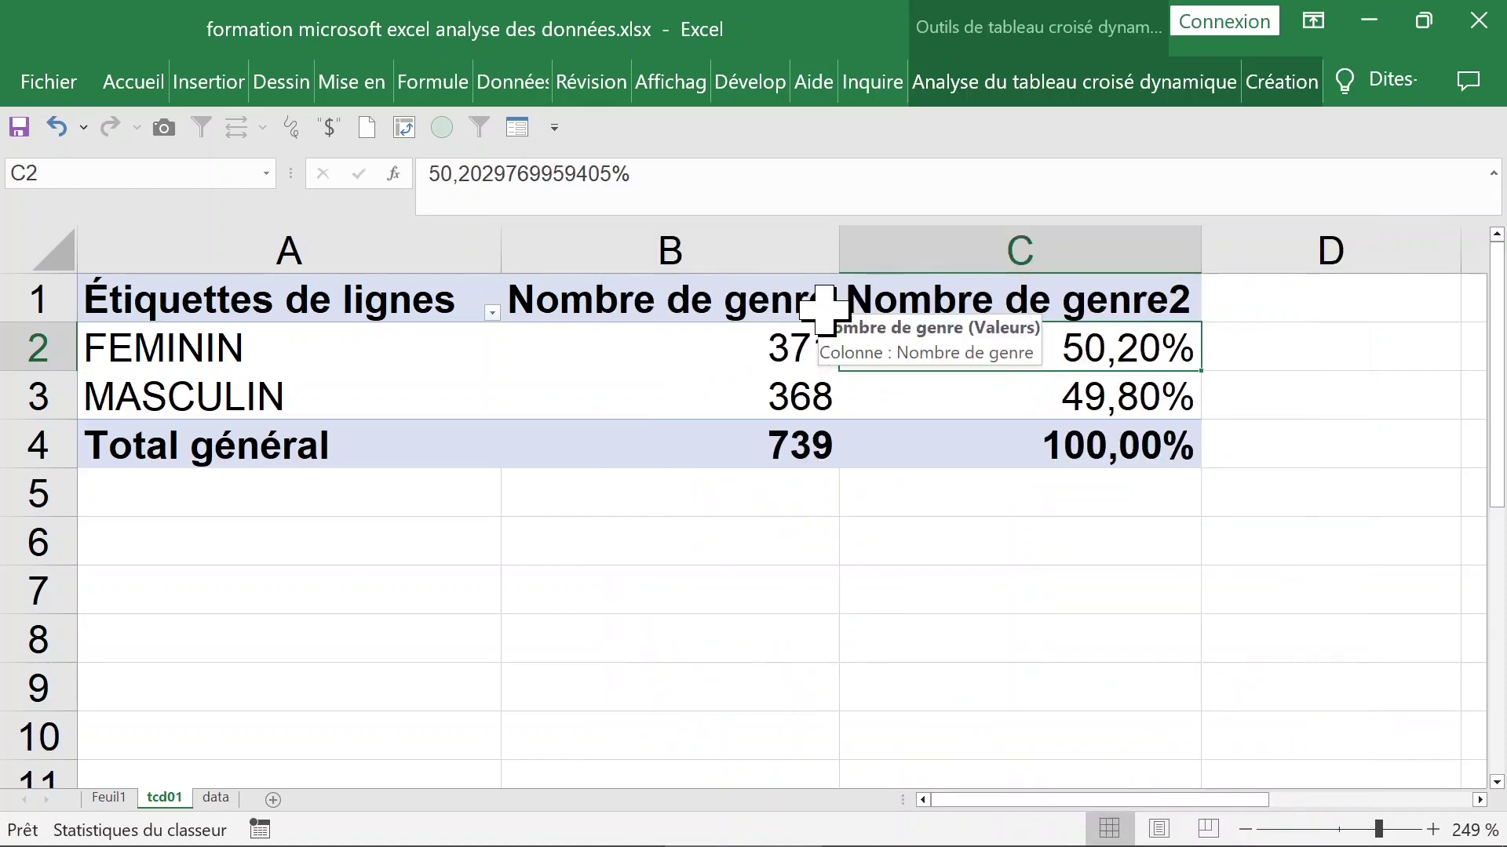
Rename the pivot table's percentage column header as "%" and its count column header as "effectif".
left_click(1028, 301)
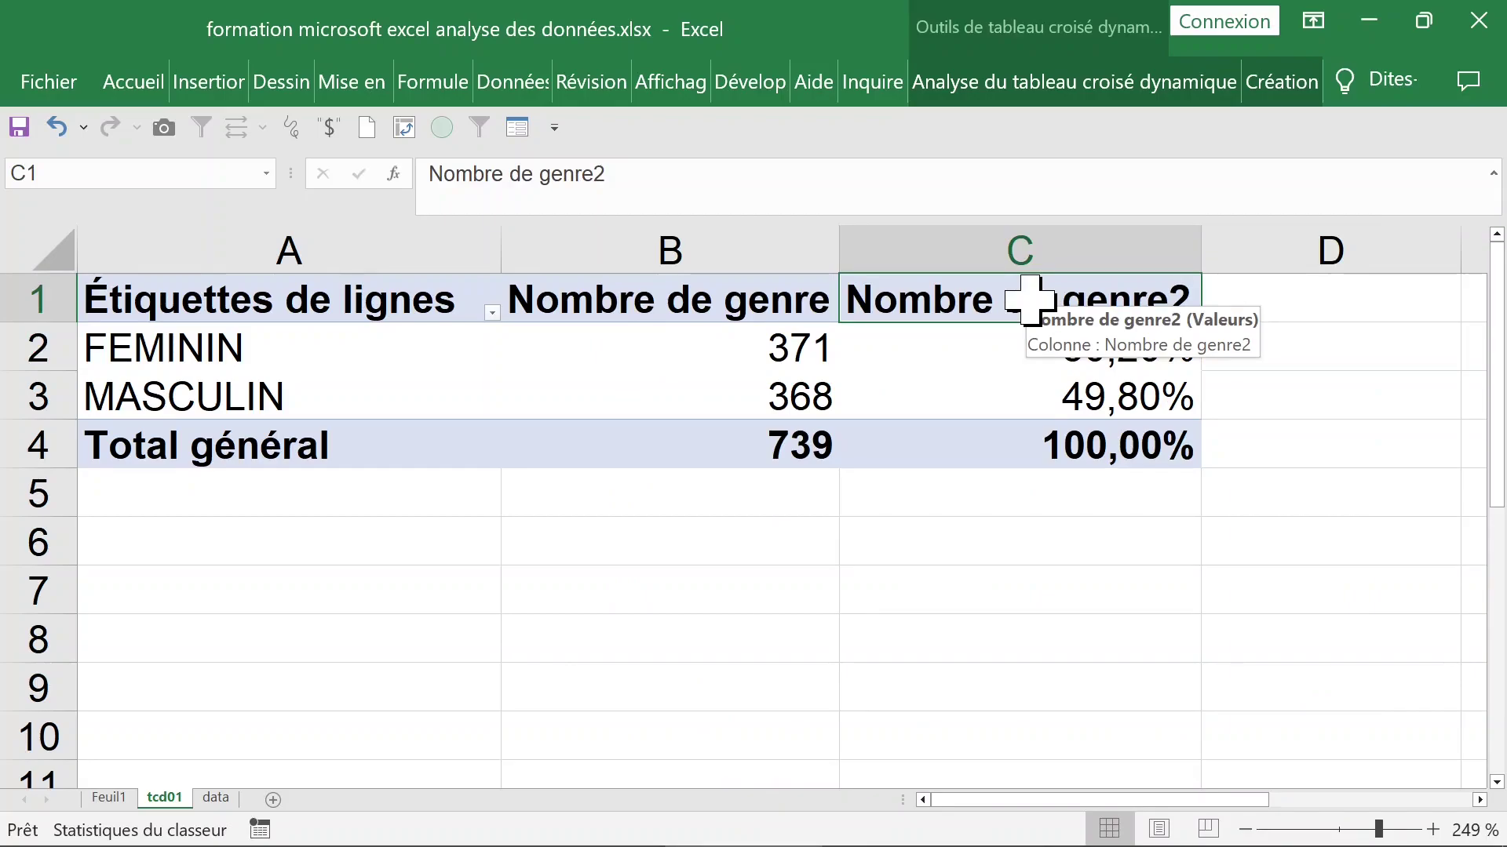
type("%")
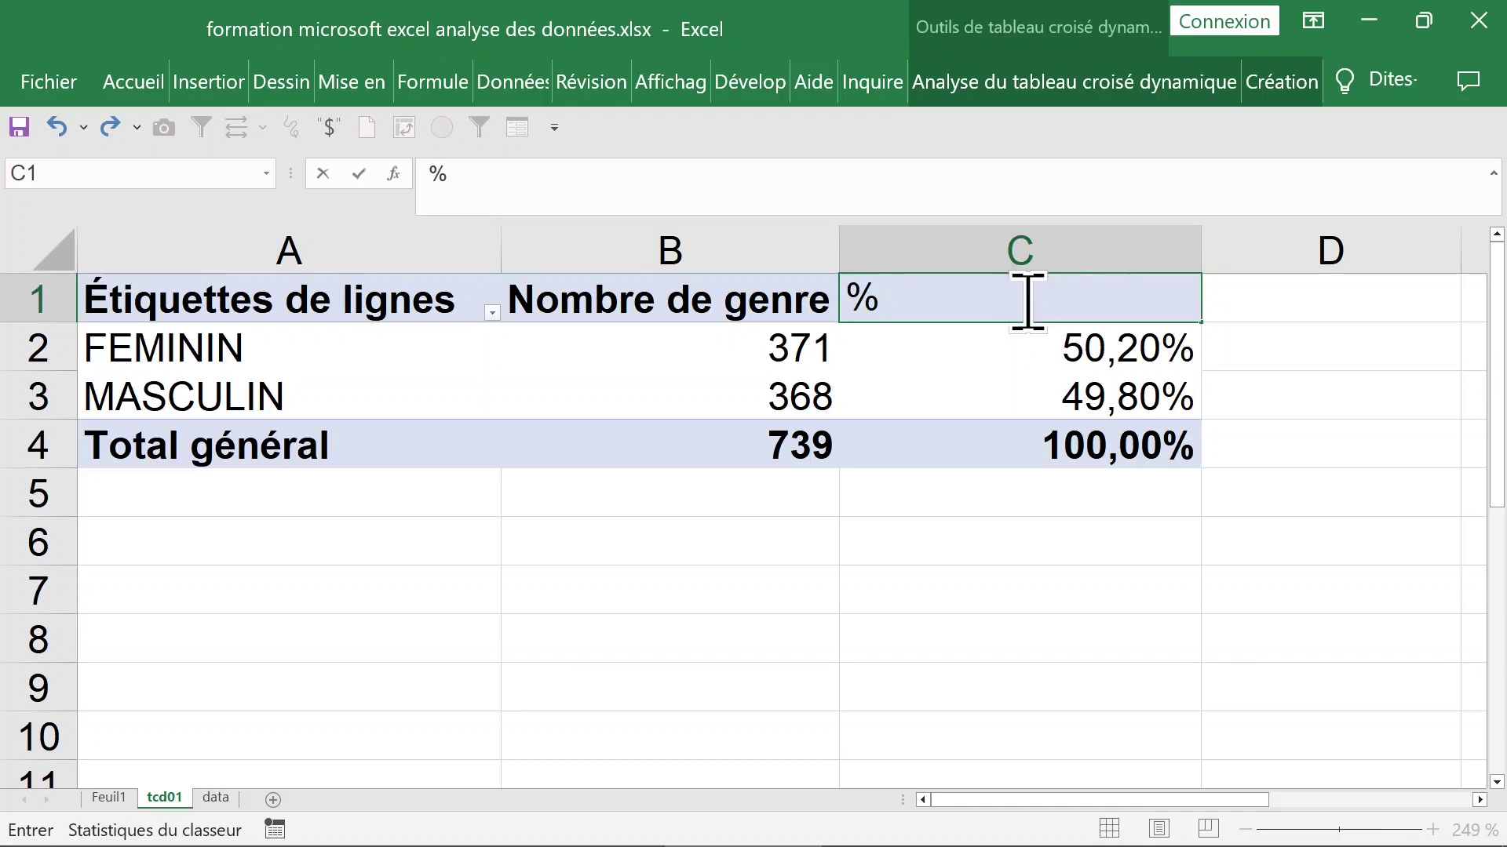
left_click(832, 352)
left_click(682, 274)
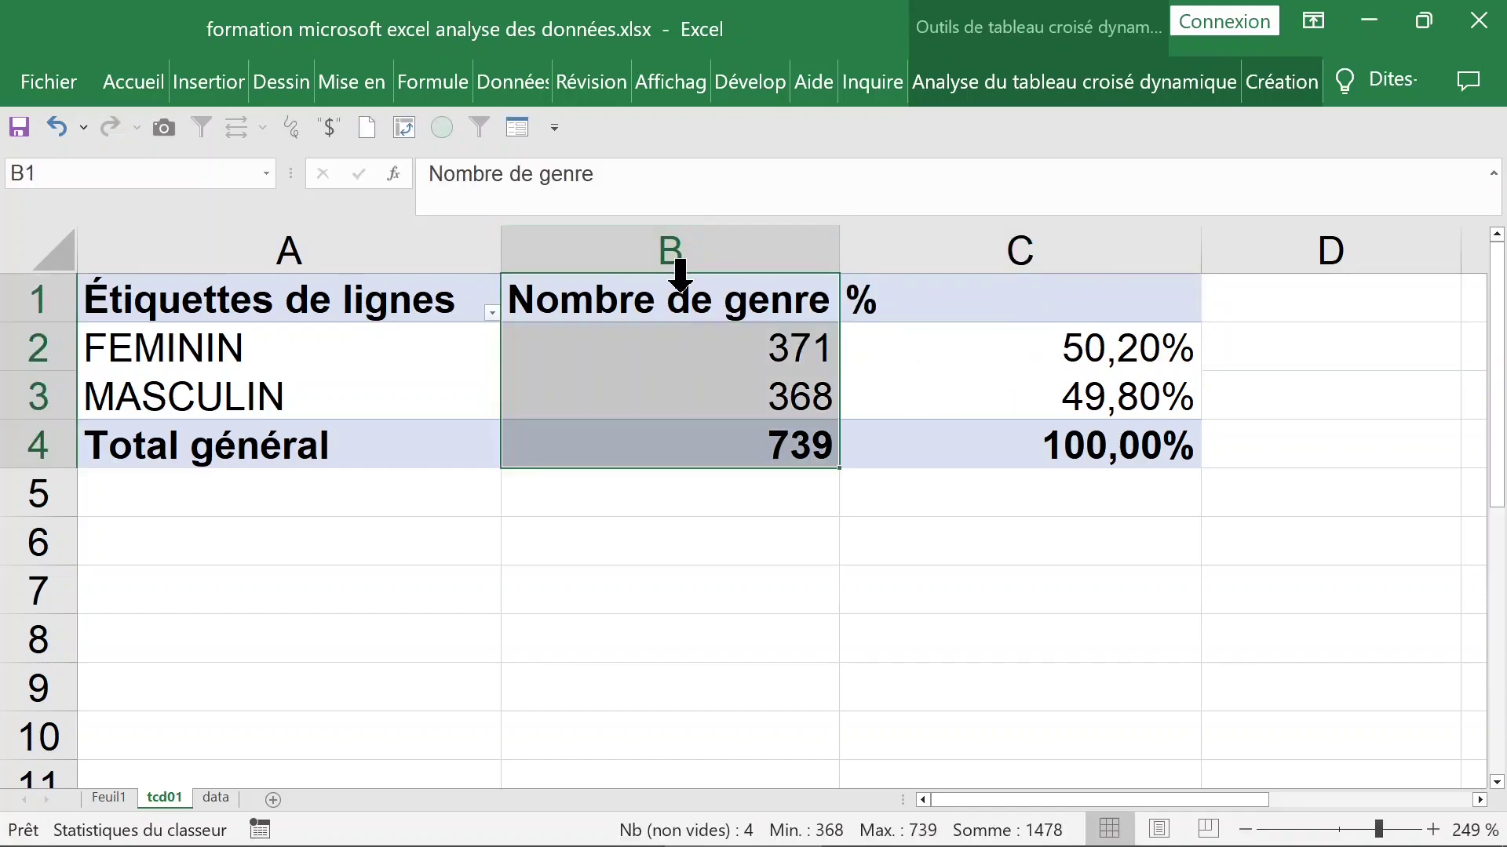
left_click(672, 296)
type("effectif")
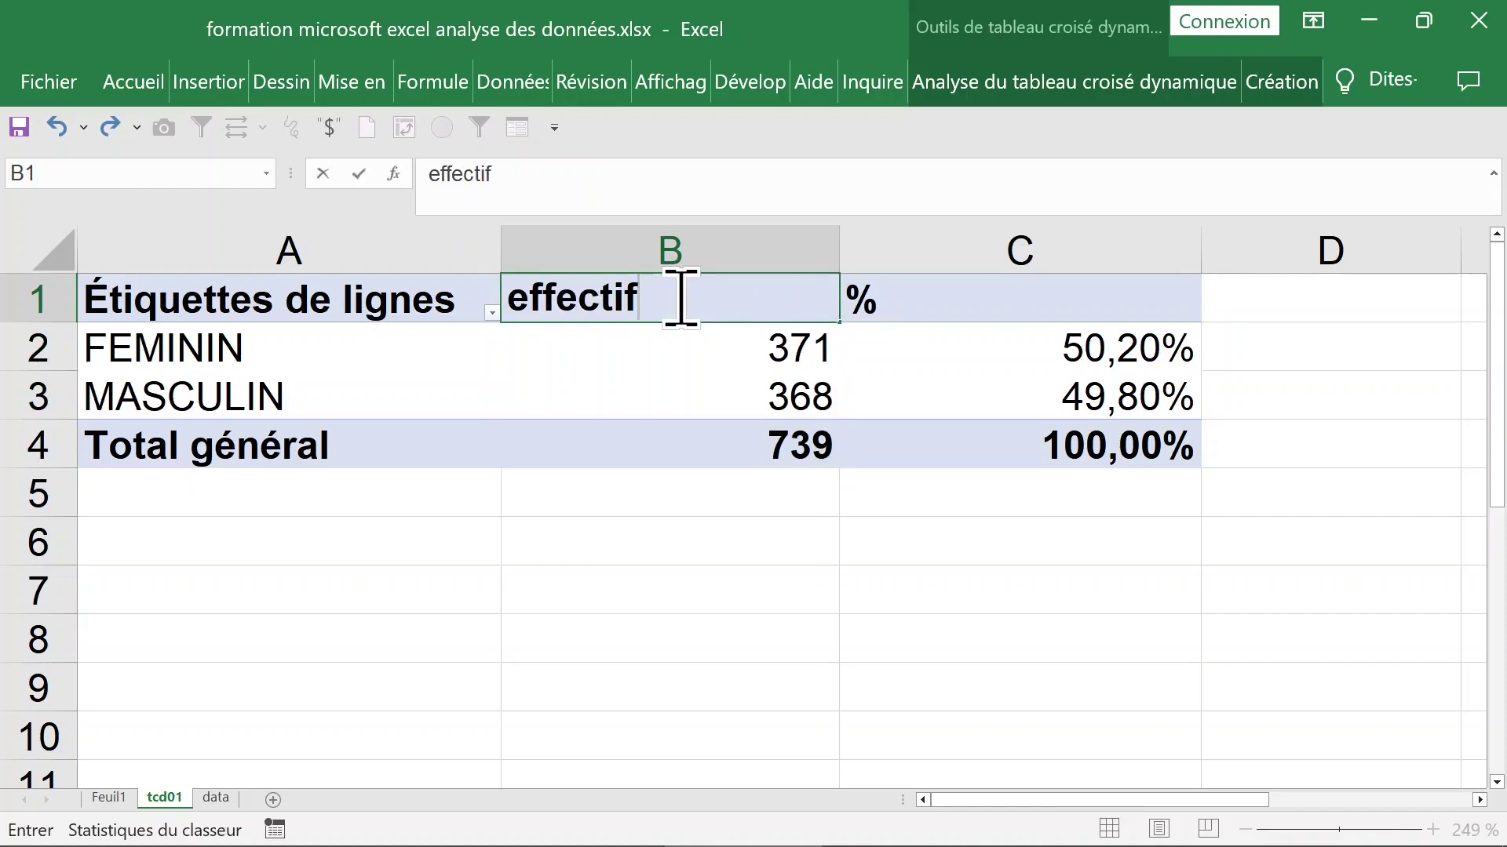
key("Return")
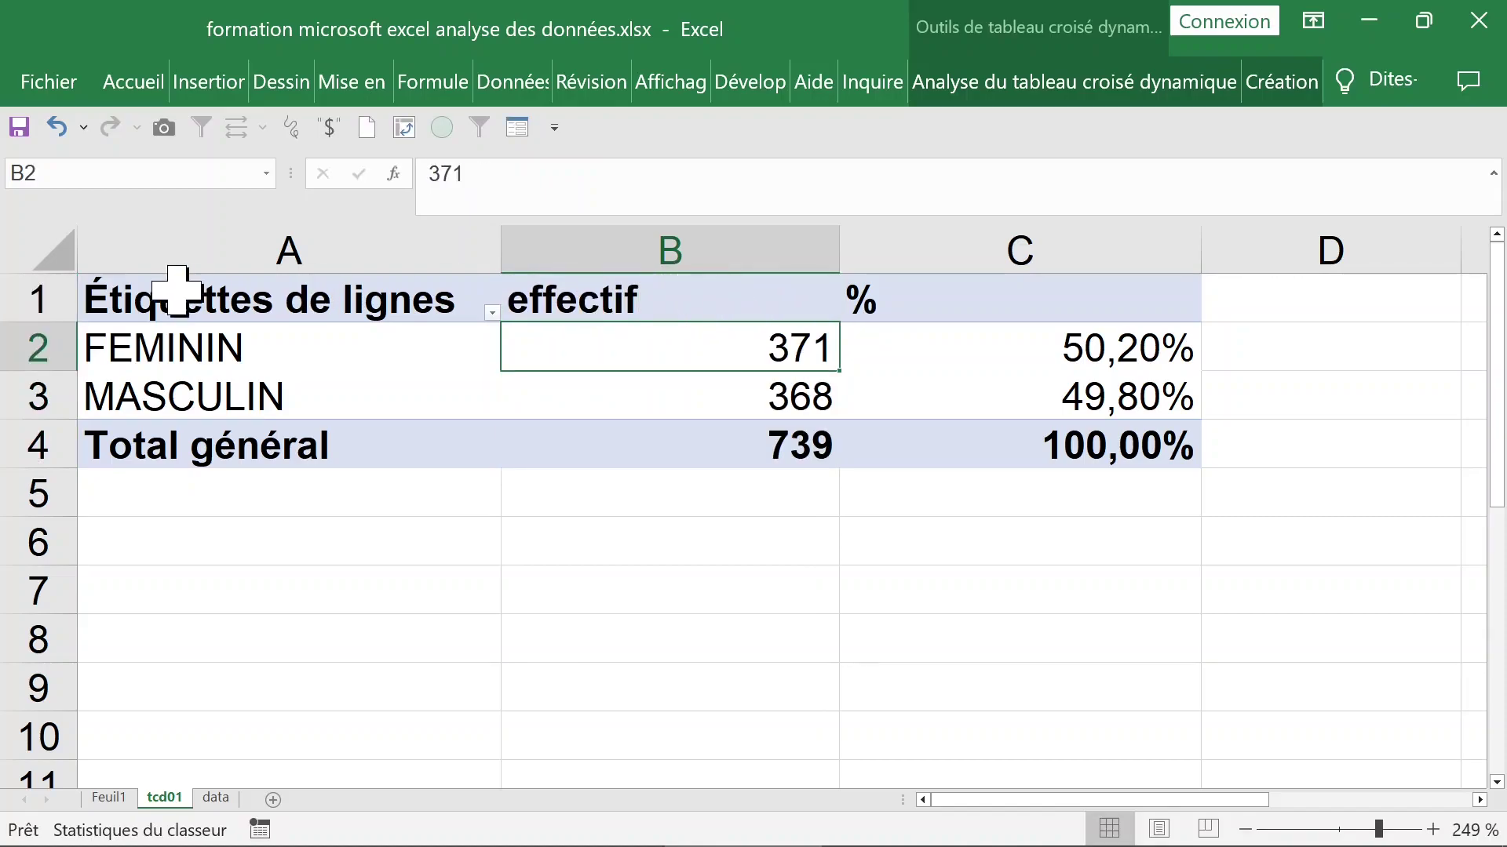
Autofit the widths of all columns on sheet tcd01 to their contents.
left_click(37, 240)
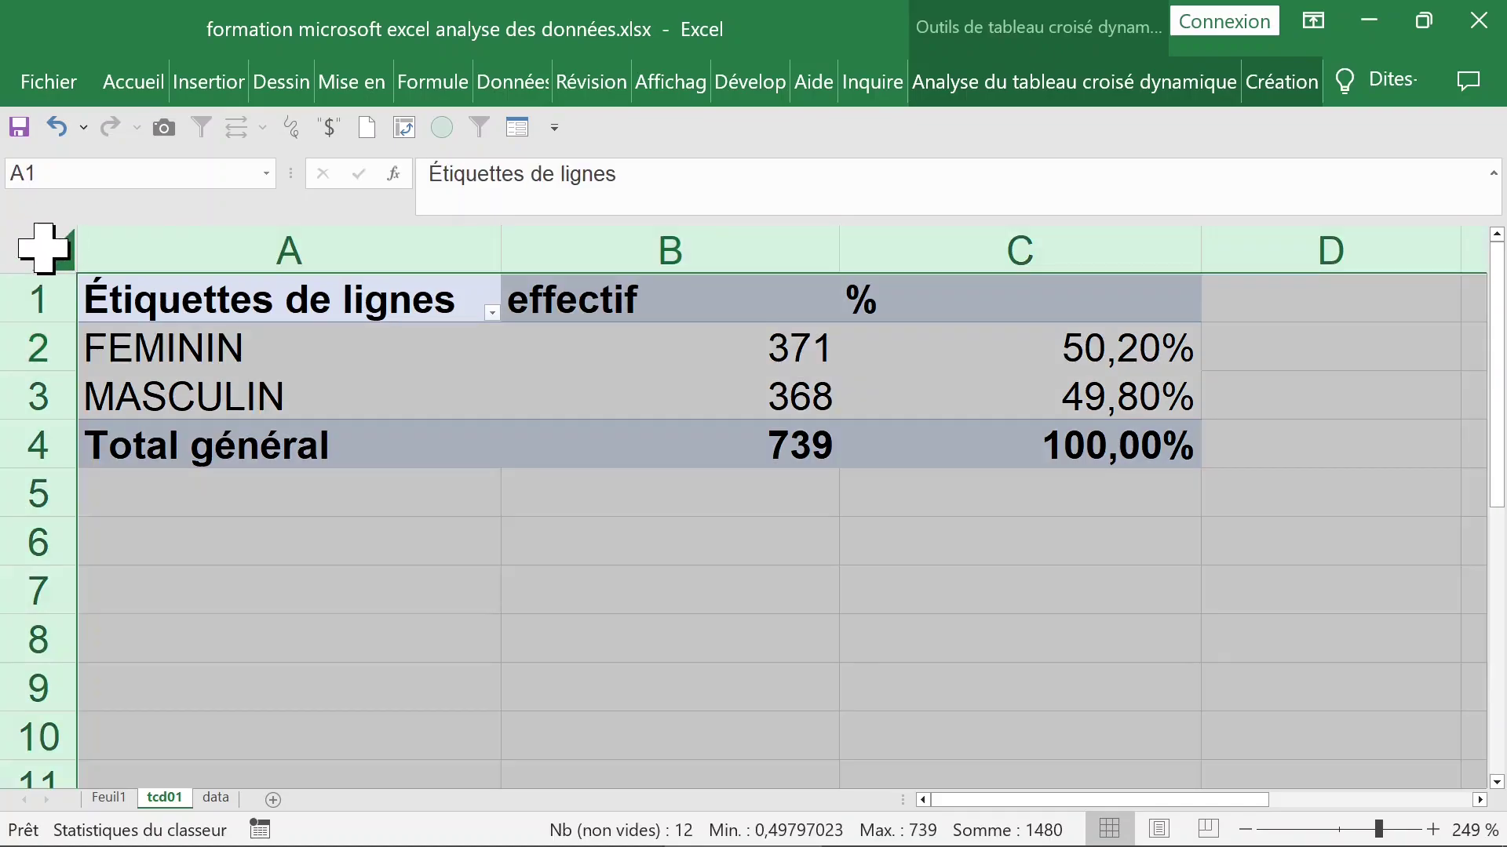
double_click(500, 261)
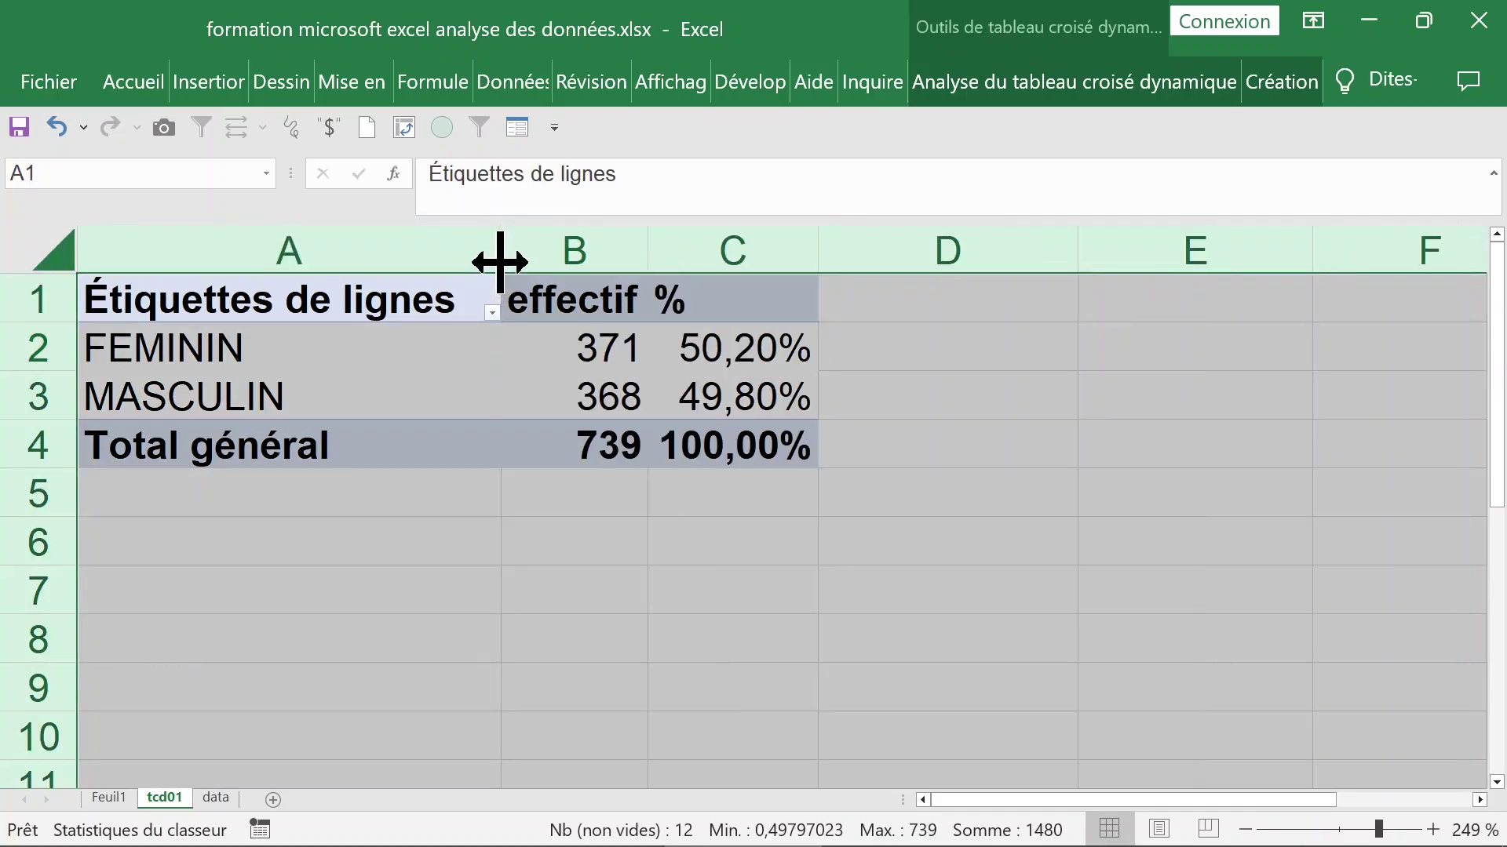
left_click(565, 300)
left_click(522, 349)
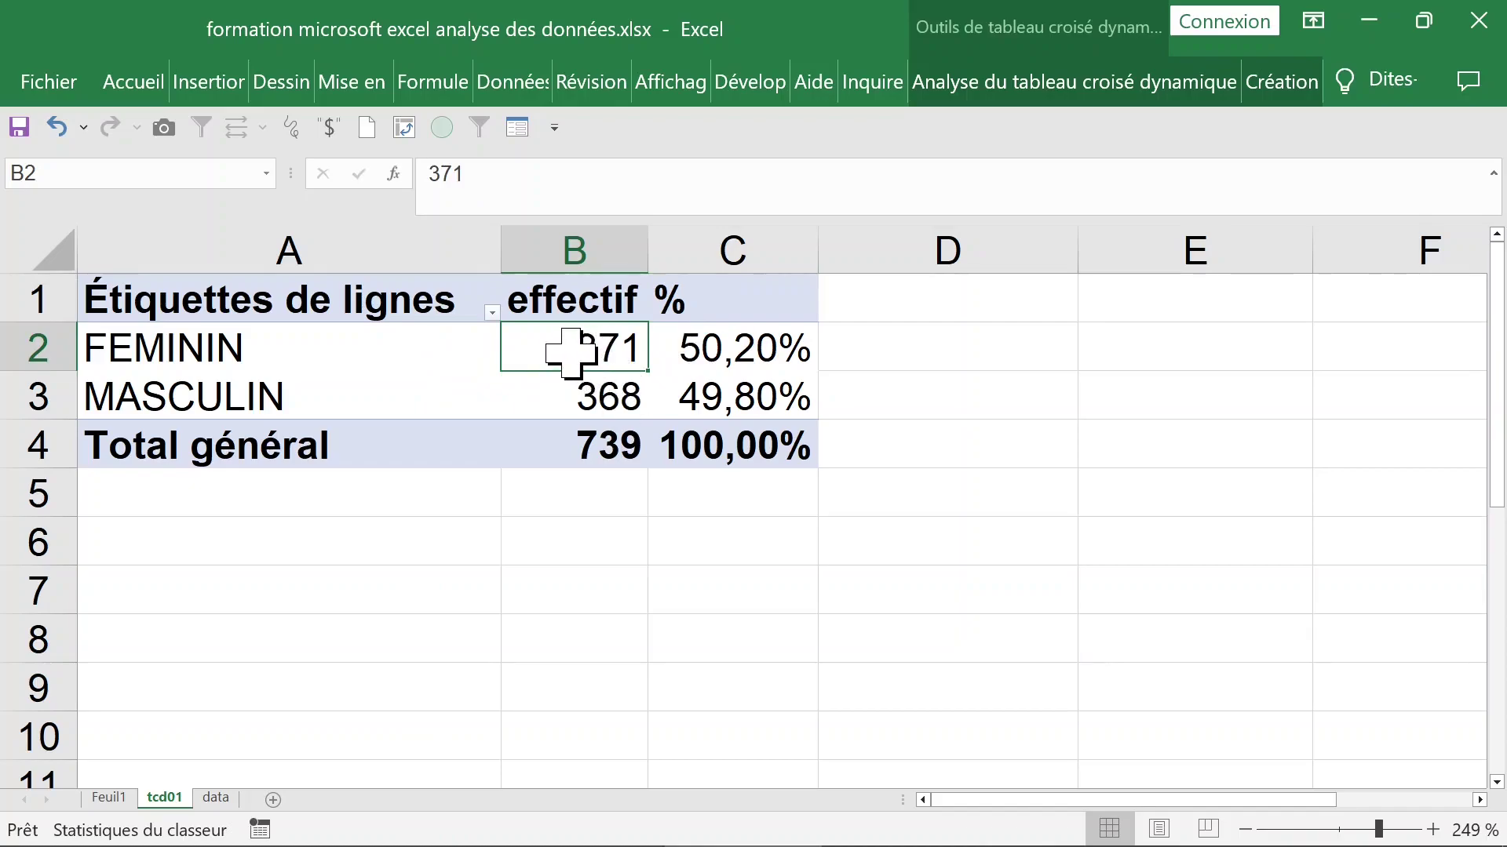
left_click(558, 403)
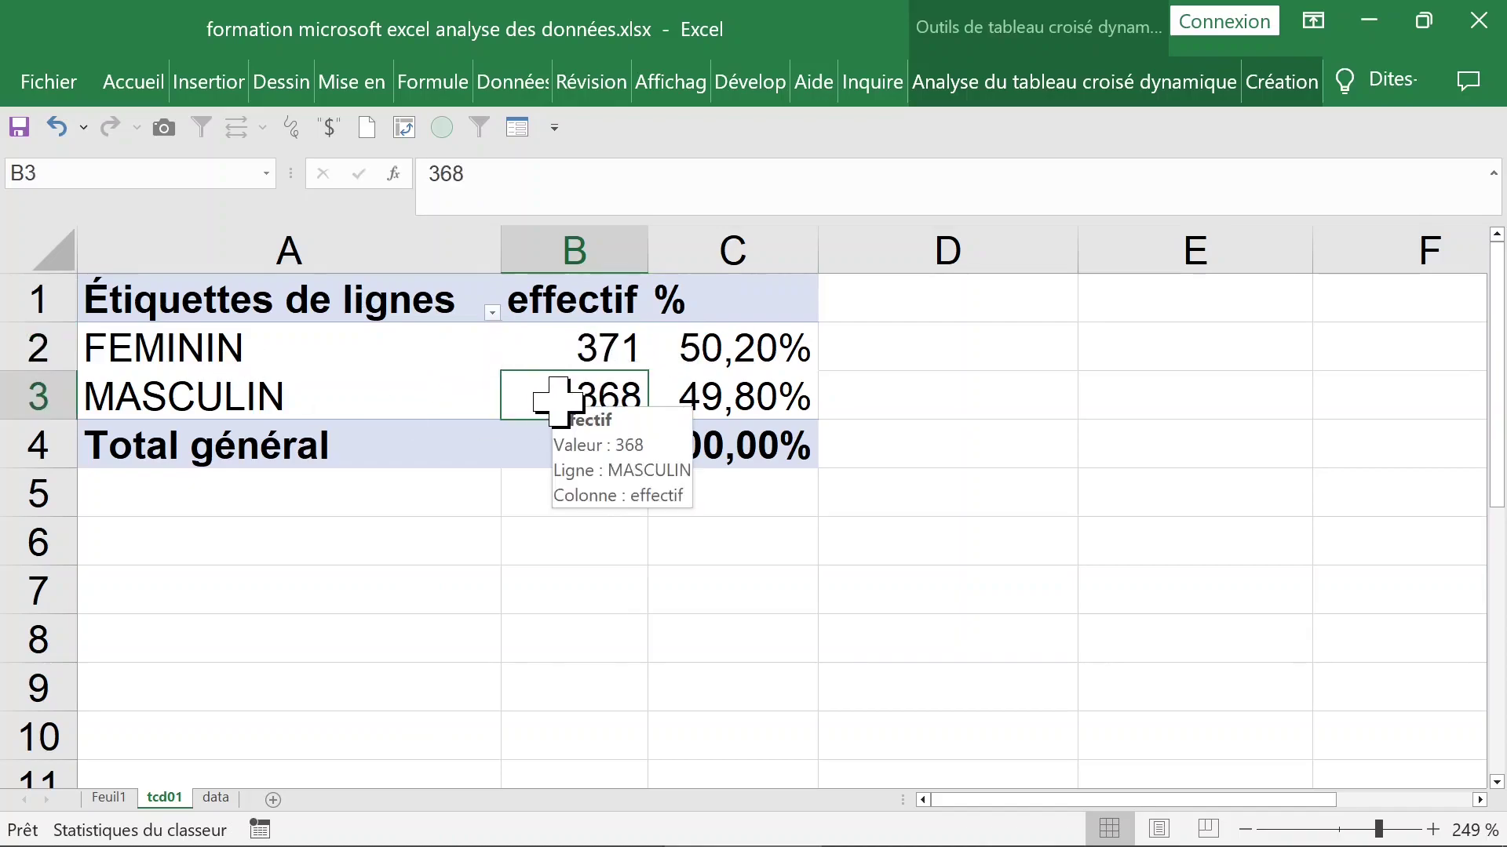
left_click(746, 356)
Examine the data sheet's genre column and its existing pivot tables of gender counts and score sum, maximum, minimum and average.
left_click(215, 798)
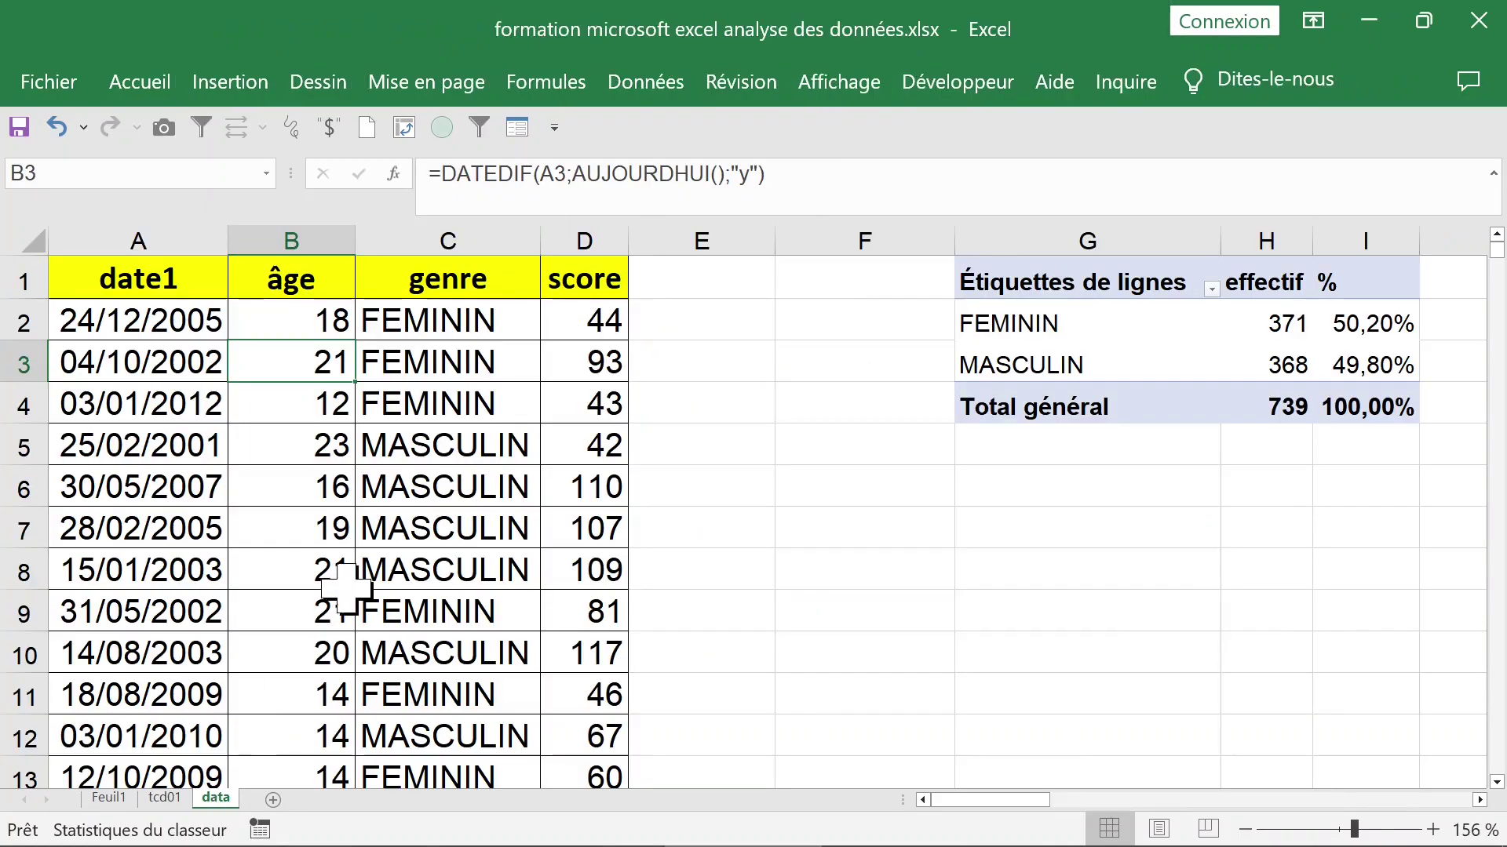
left_click(425, 235)
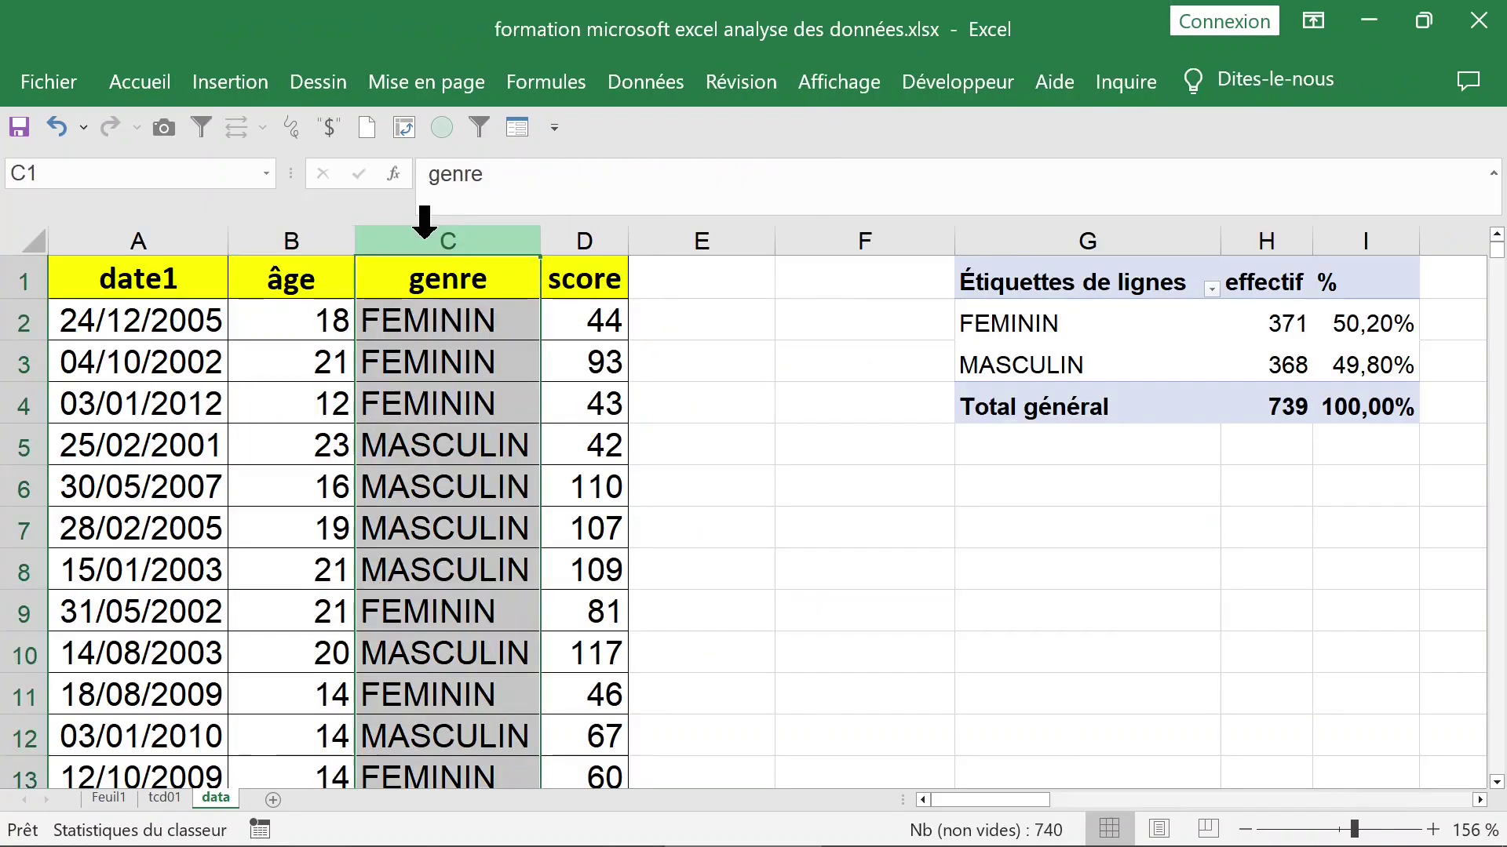
left_click(444, 346)
left_click(436, 222)
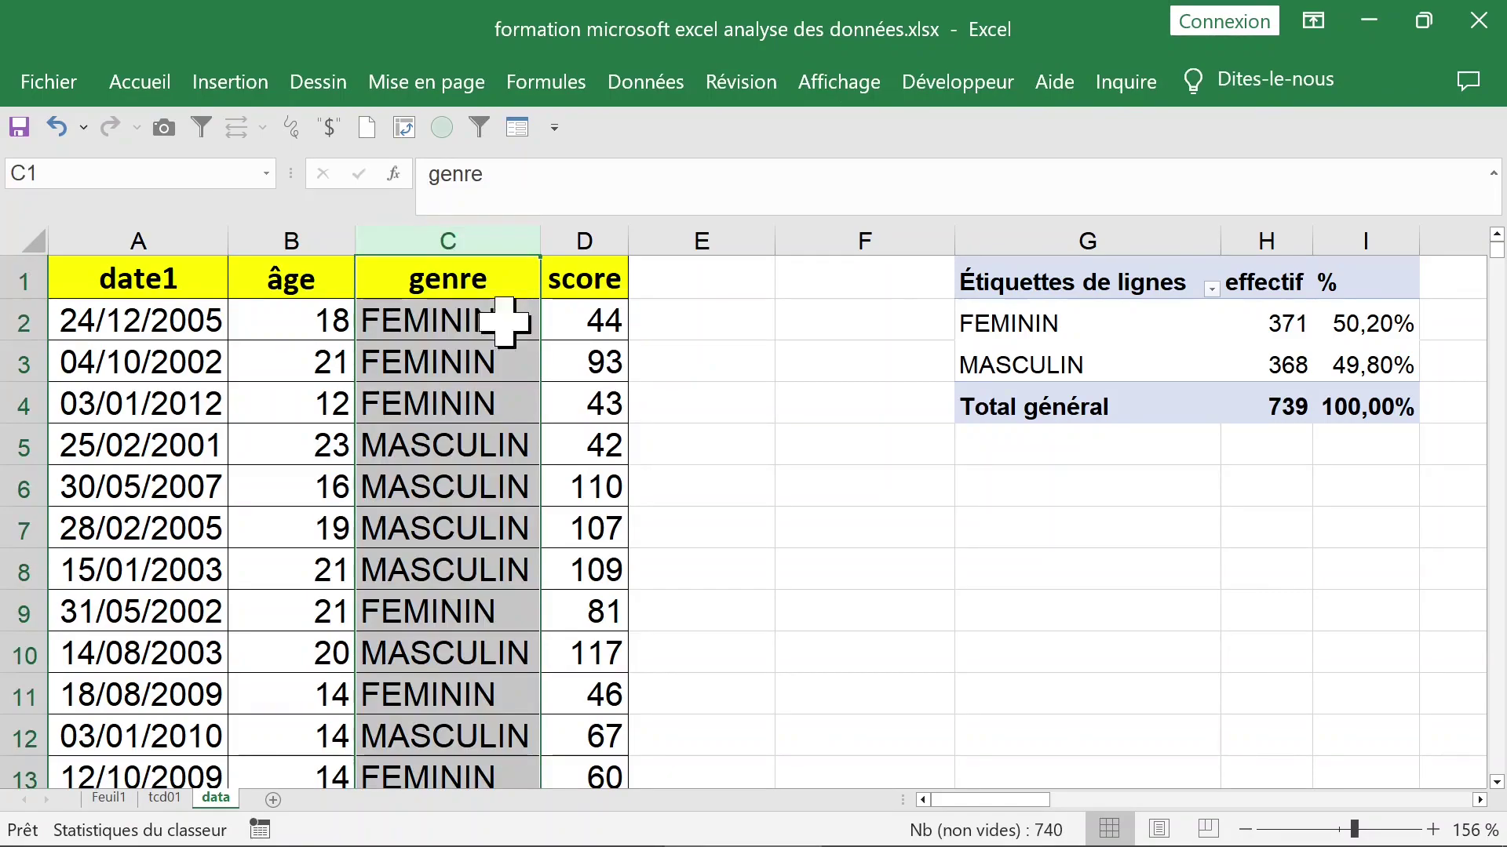
left_click(677, 349)
key("Right")
key("Right")
key("Right")
key("Right")
key("Right")
key("Right")
key("Right")
key("Right")
key("Right")
key("Right")
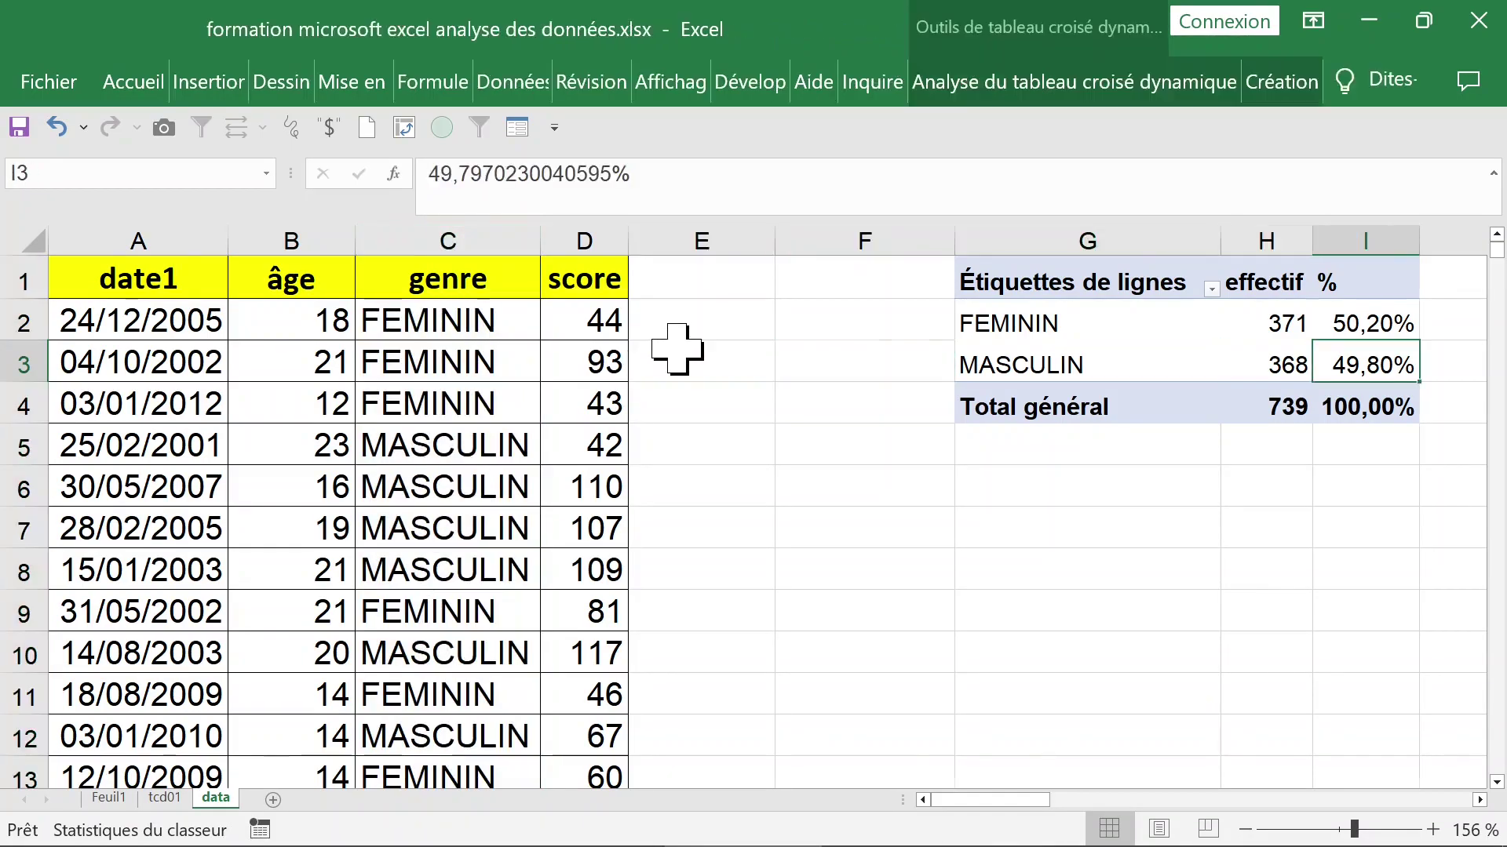
key("Right")
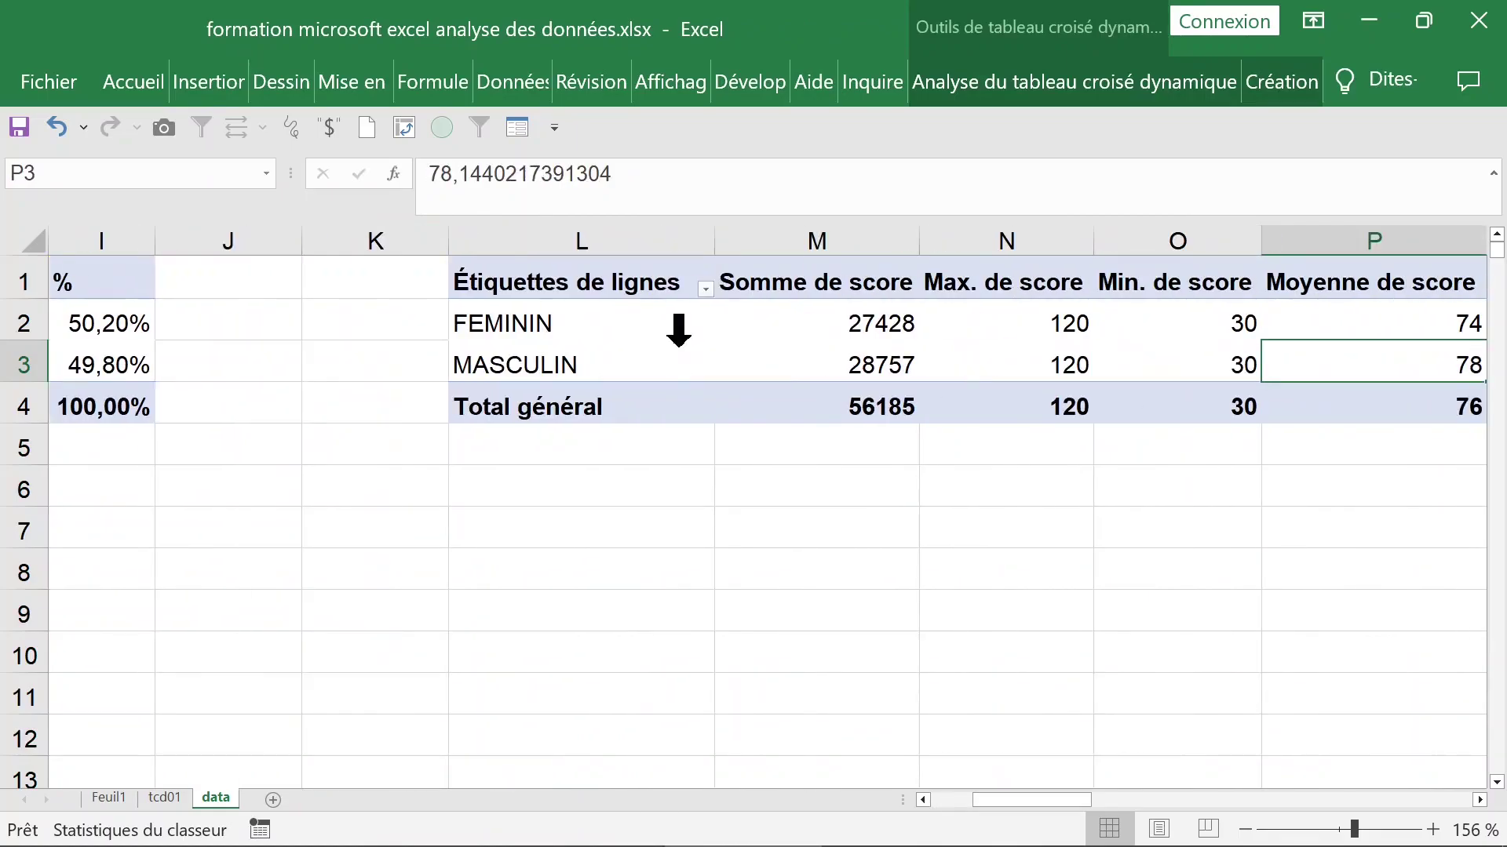
left_click(824, 325)
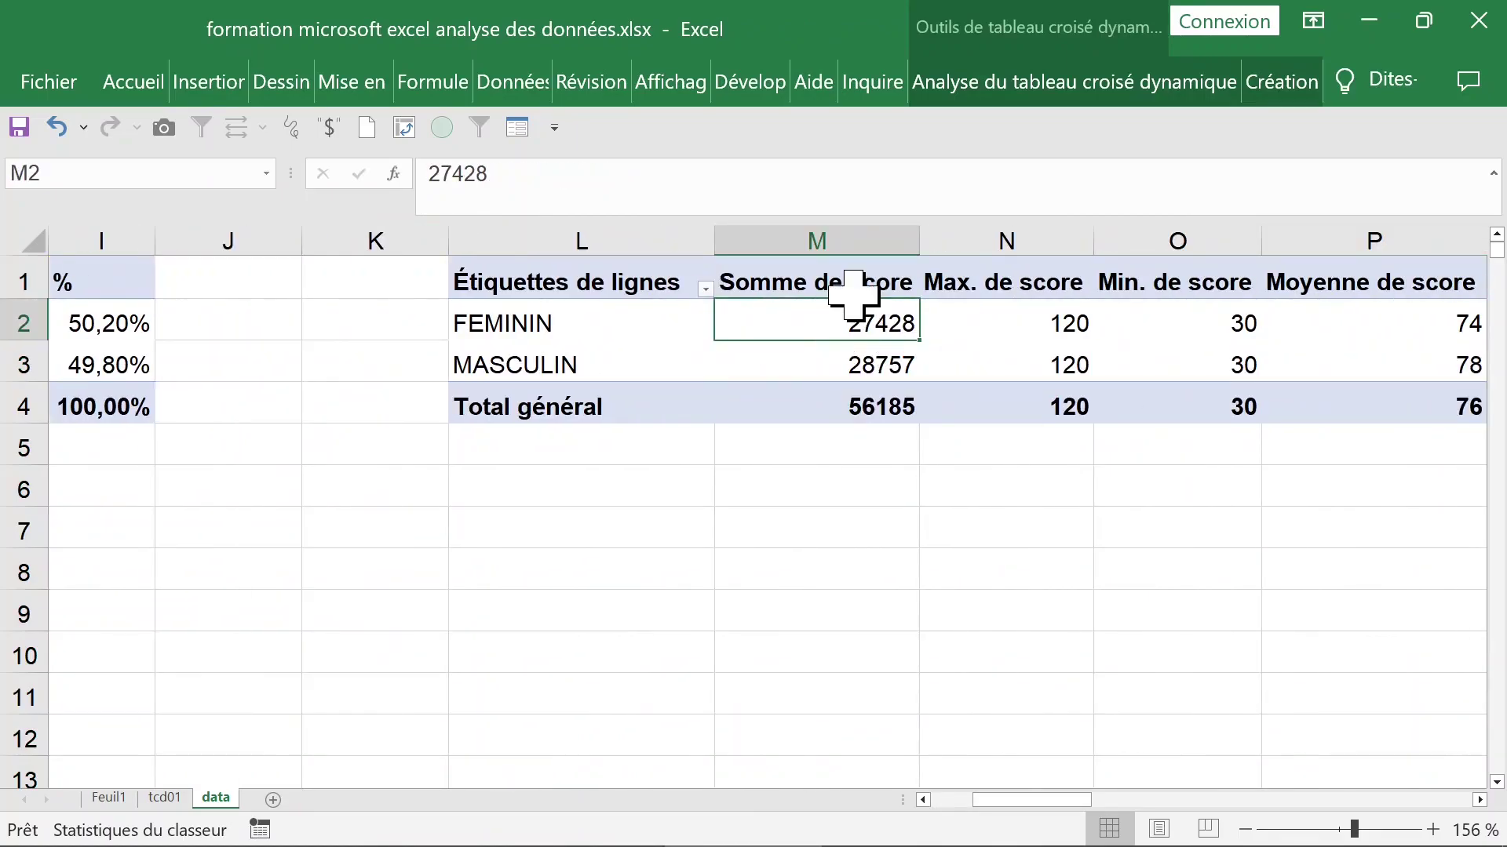
left_click(987, 295)
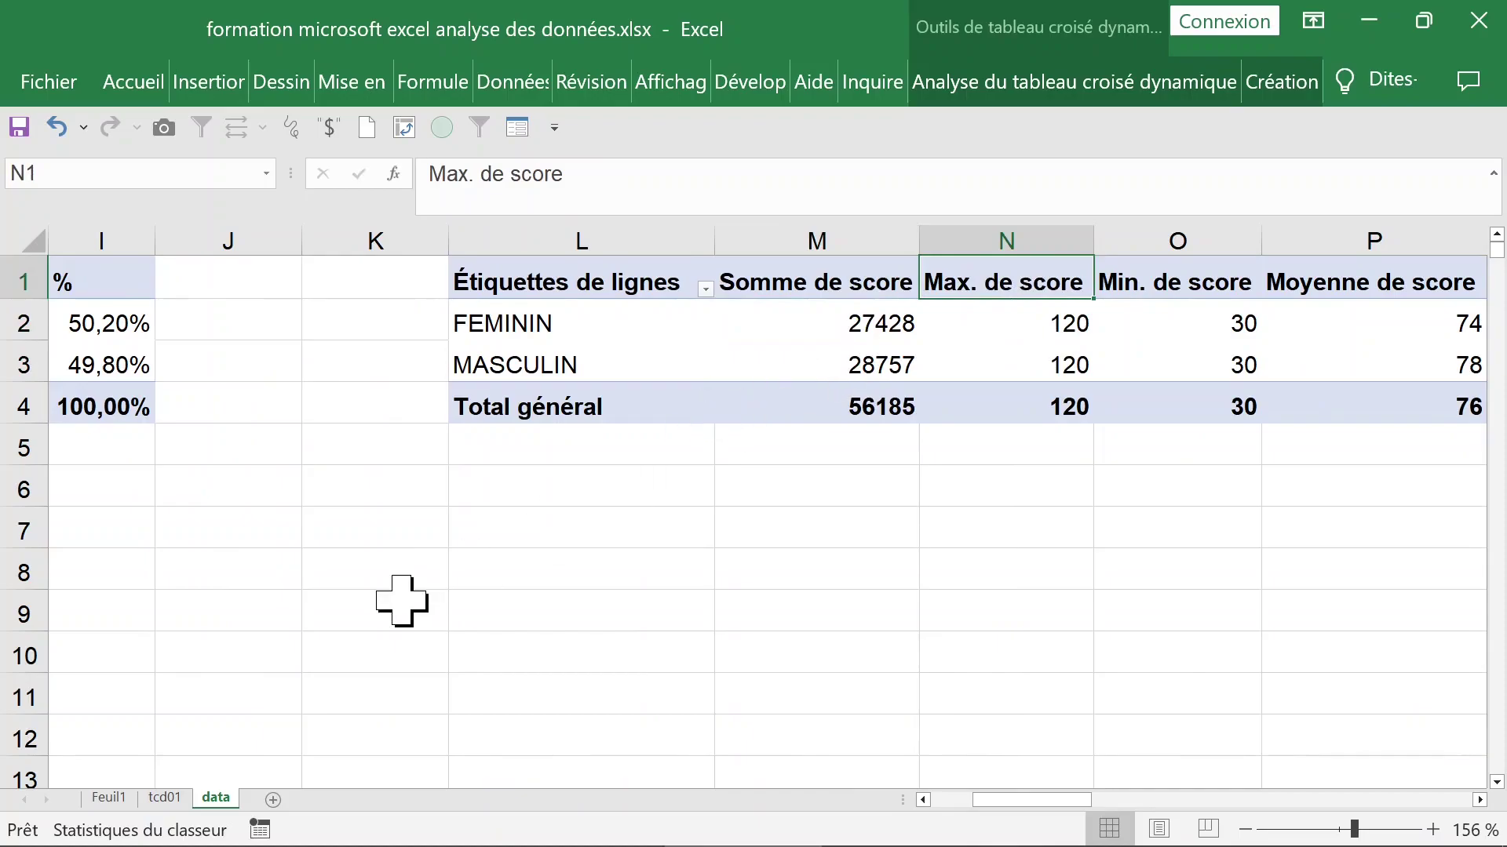
key("Left")
key("Left")
key("Left")
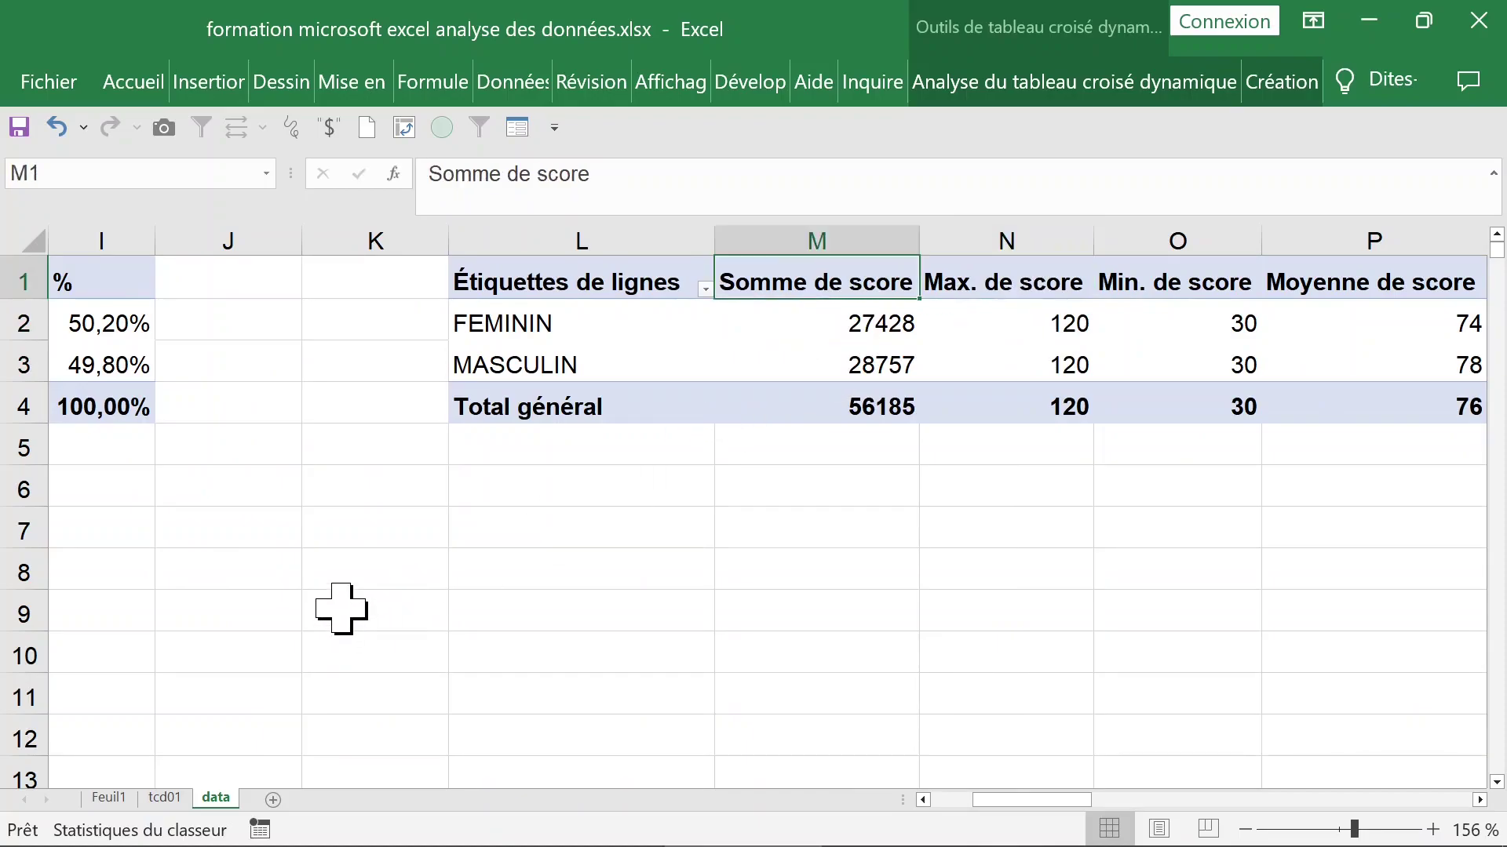
key("ctrl+Home")
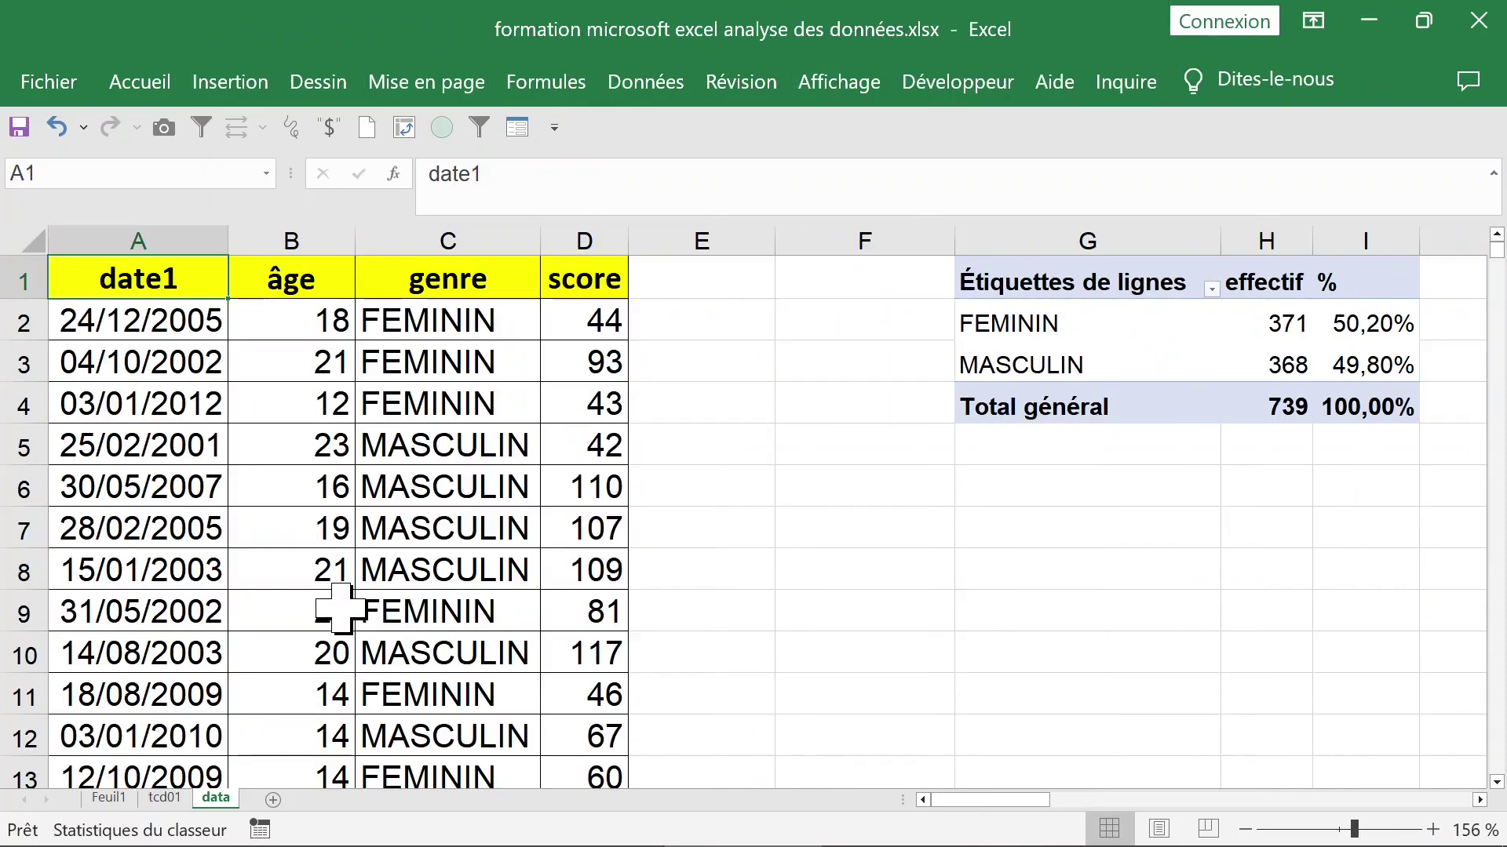
left_click(346, 404)
left_click(297, 492)
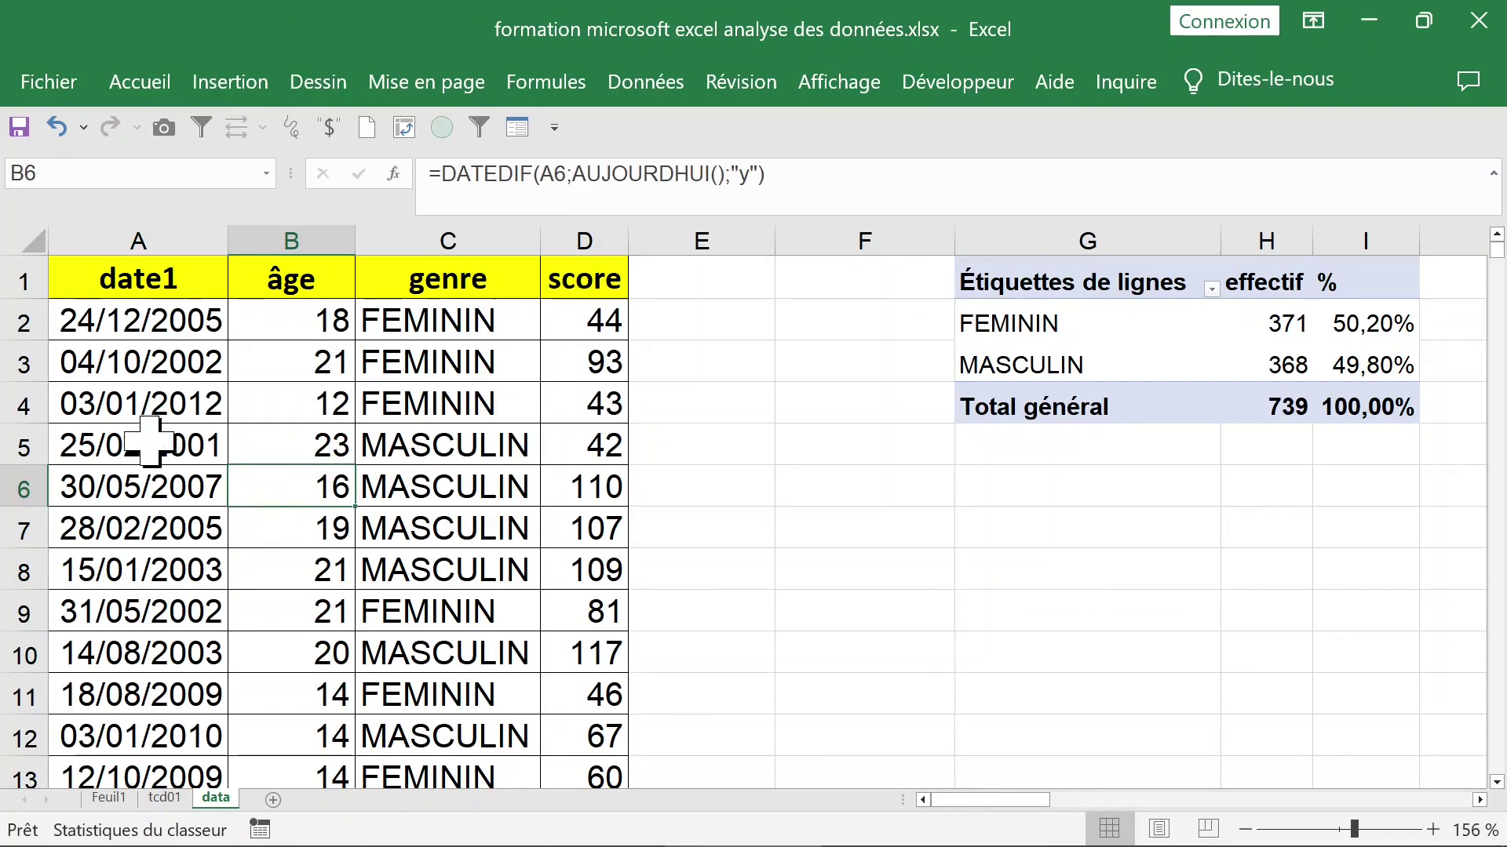
Select the data range A1:D740 and insert the suggested pivot table "Somme de score par âge et genre" on a new sheet.
left_click(103, 301)
left_click_drag(102, 286, 542, 288)
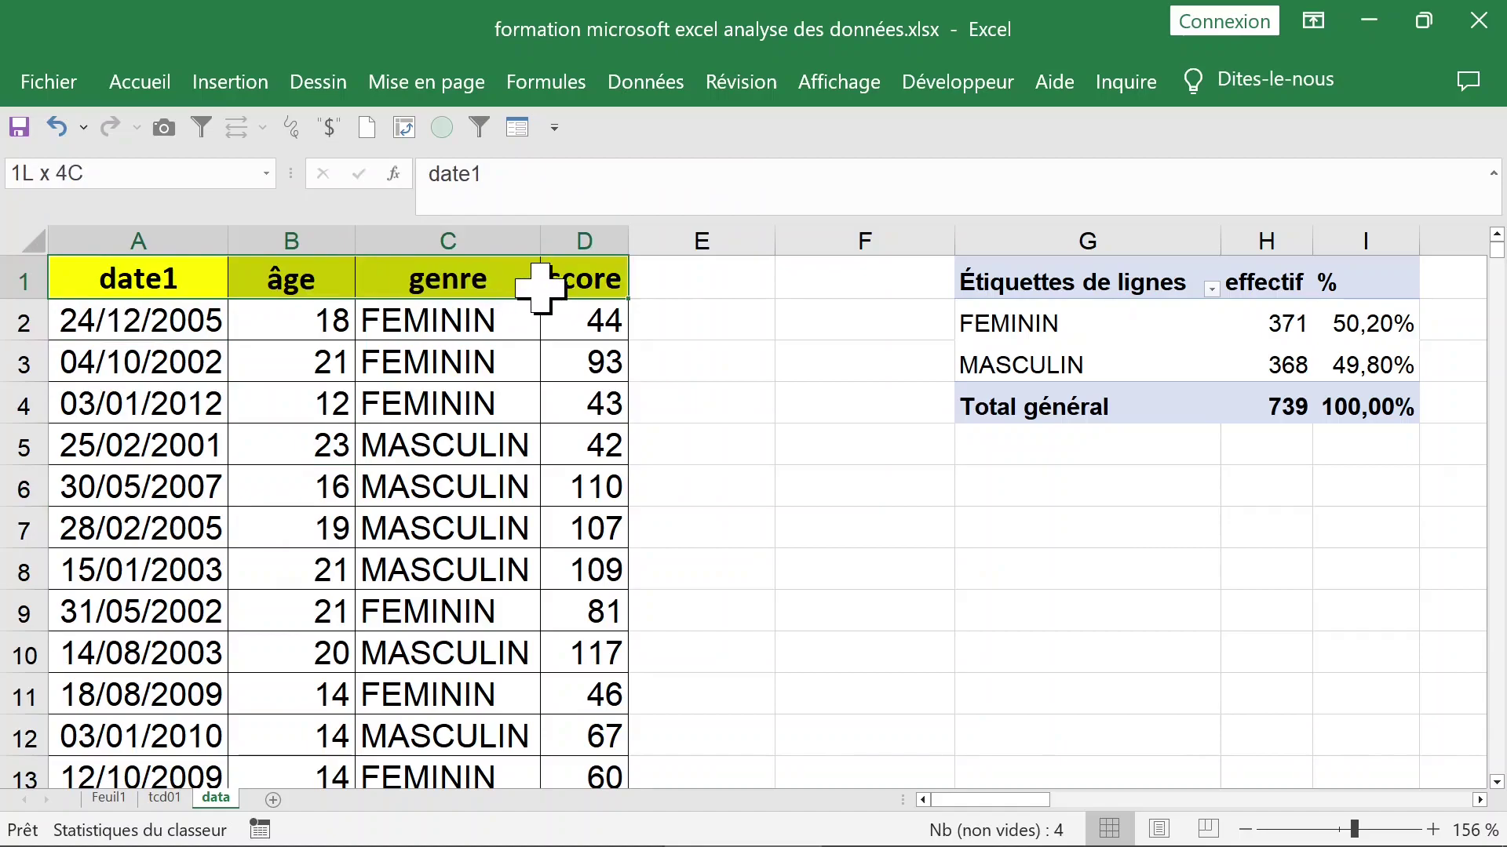
key("ctrl+shift+Down")
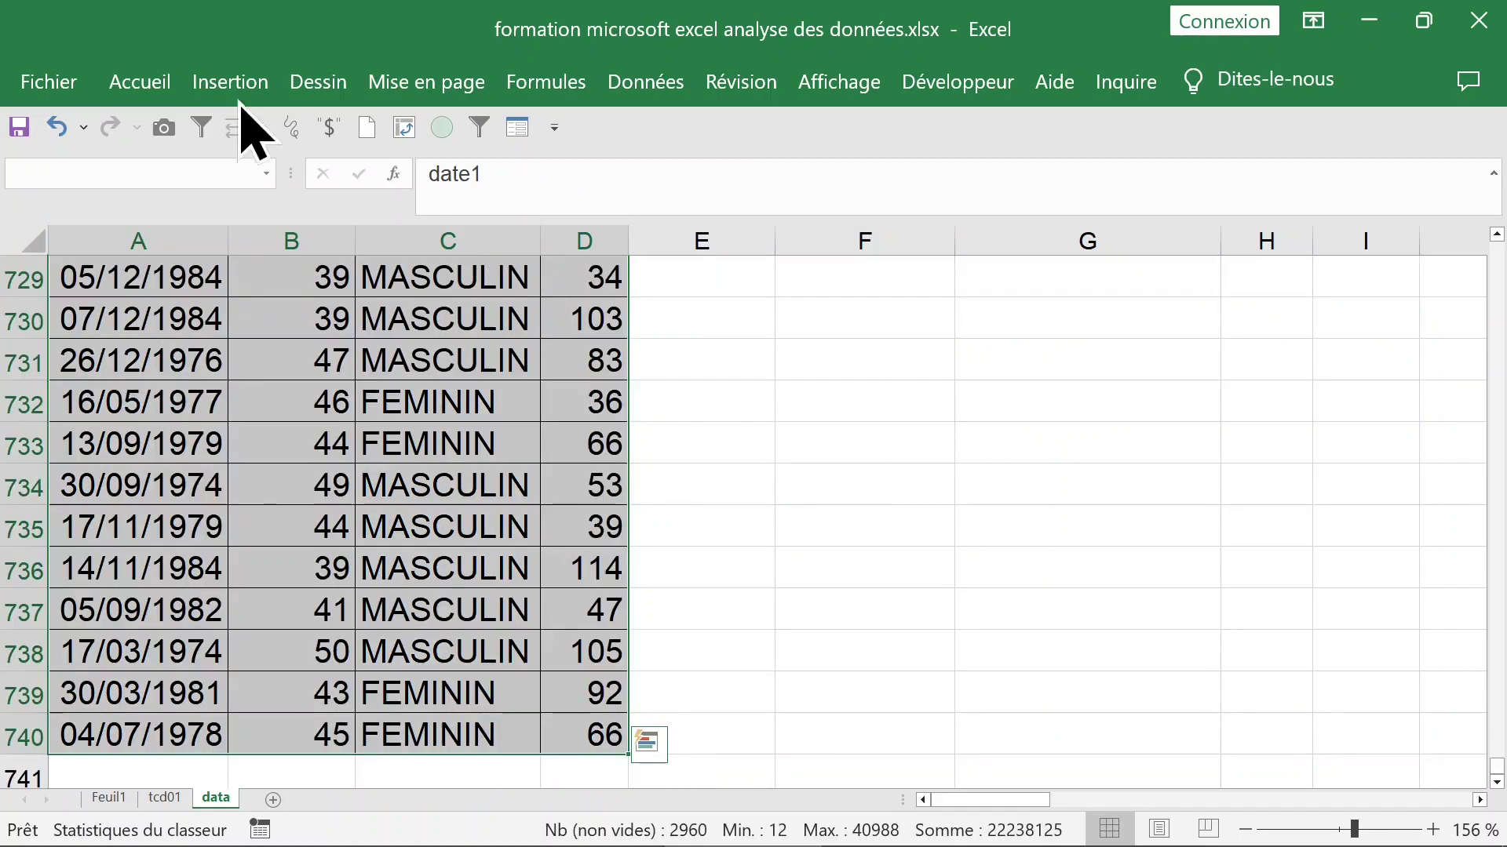
left_click(243, 92)
left_click(243, 92)
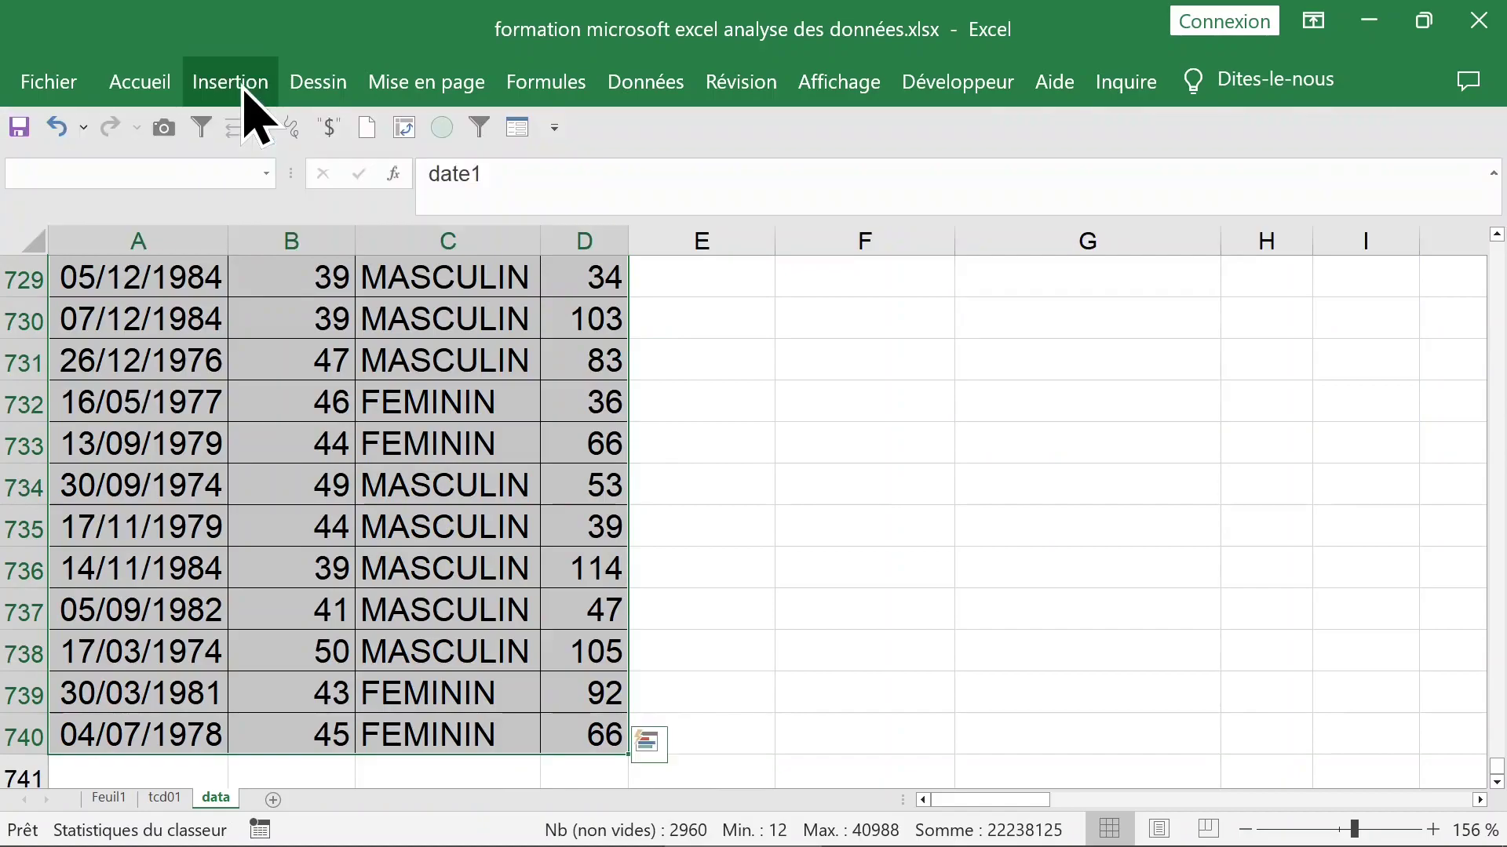
right_click(190, 330)
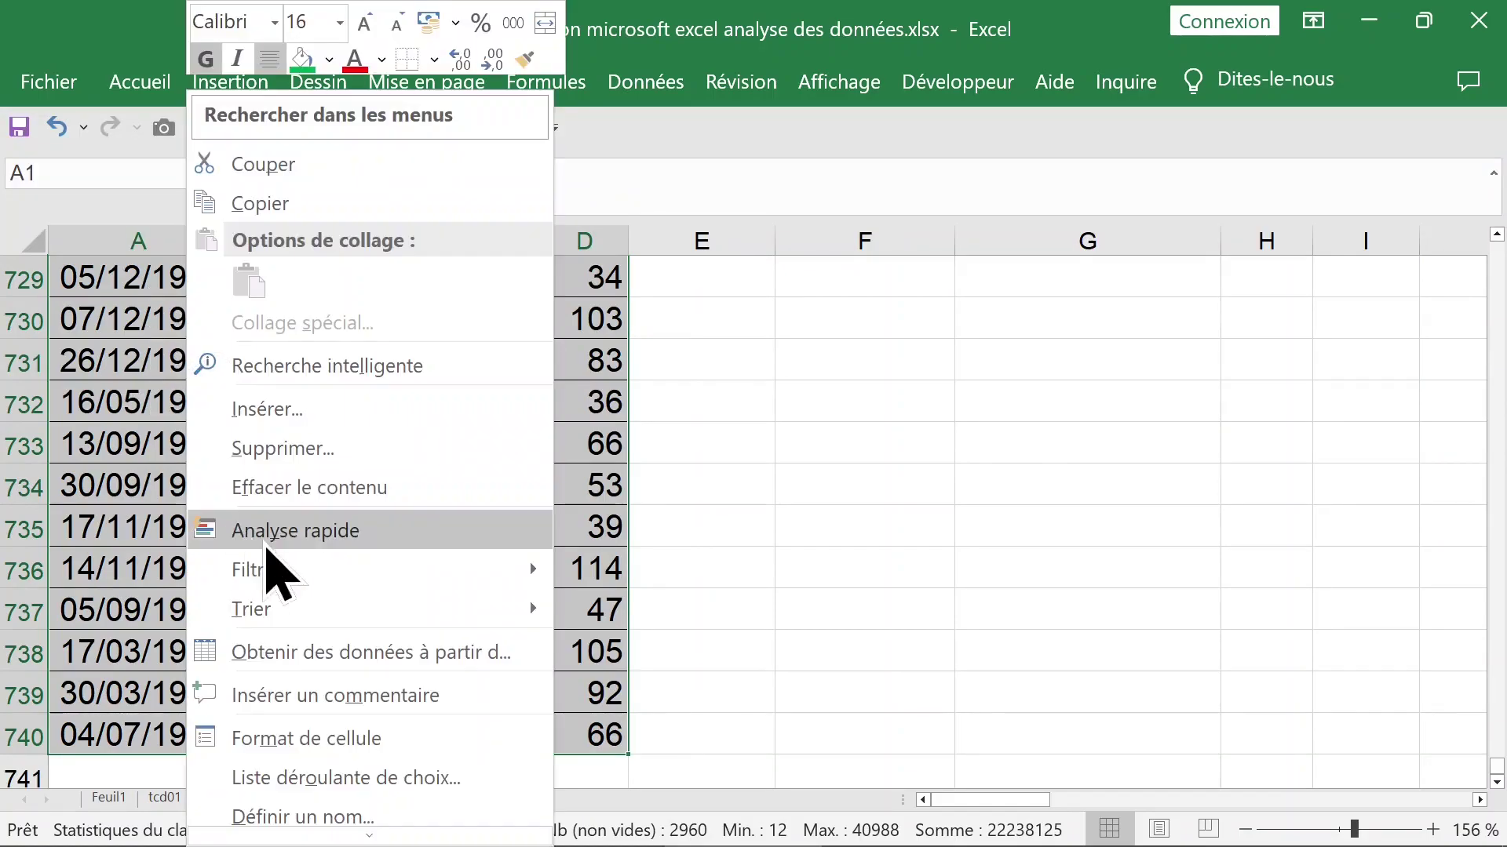
left_click(318, 531)
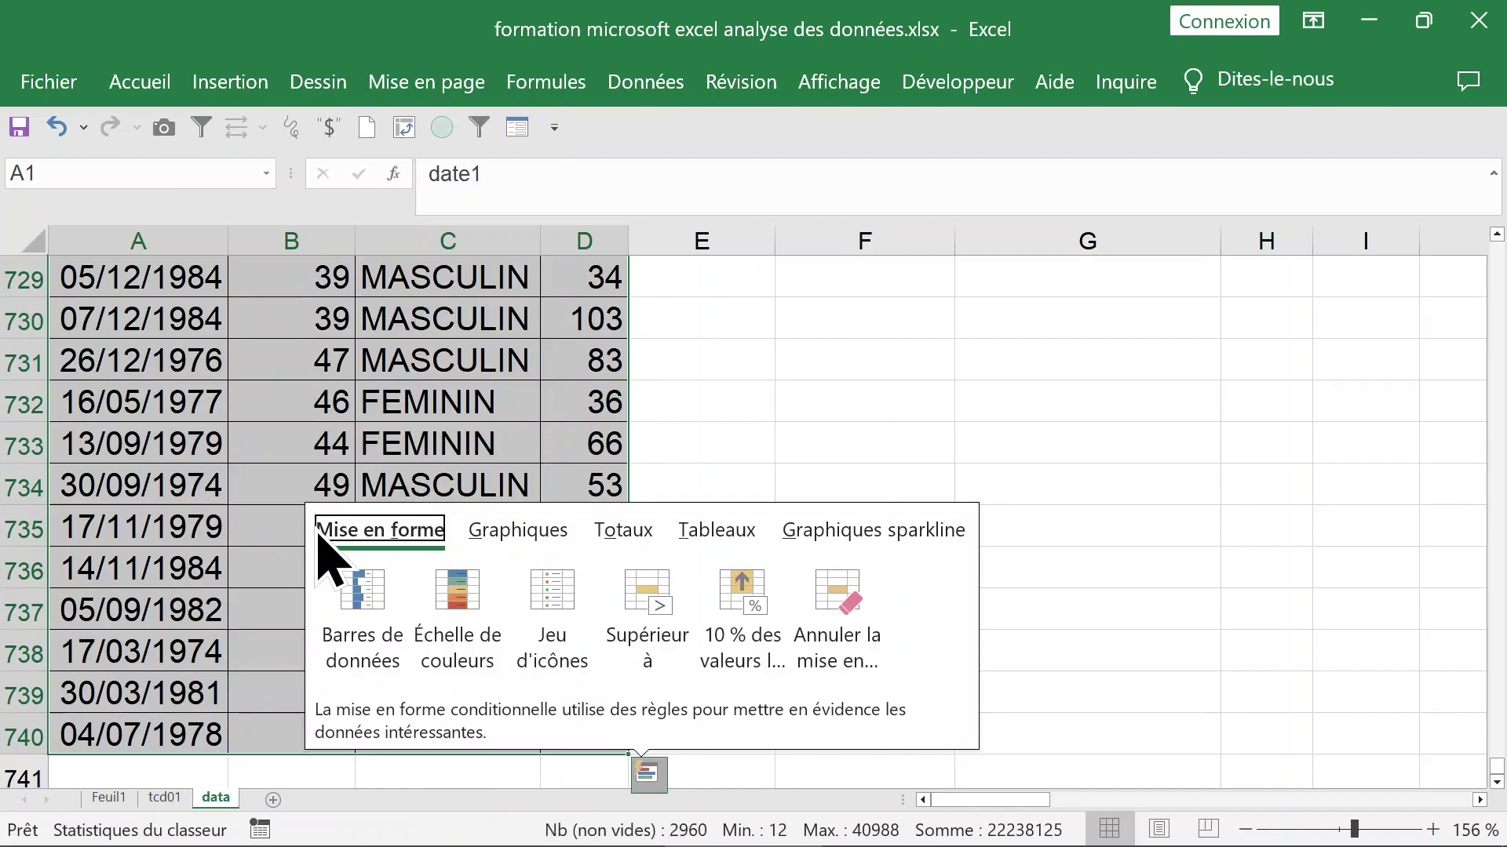
left_click(726, 532)
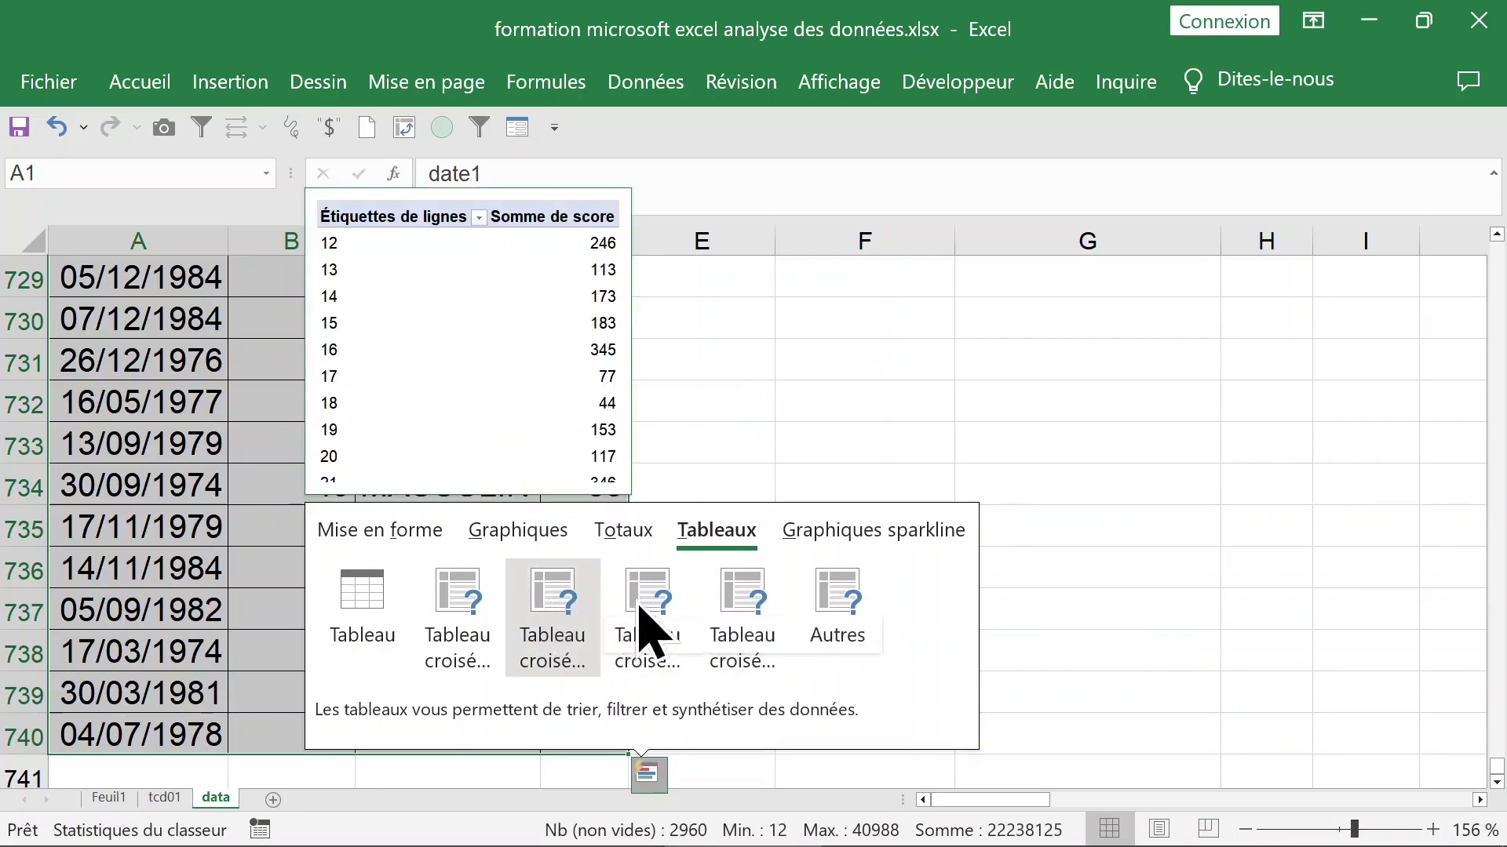
left_click(838, 619)
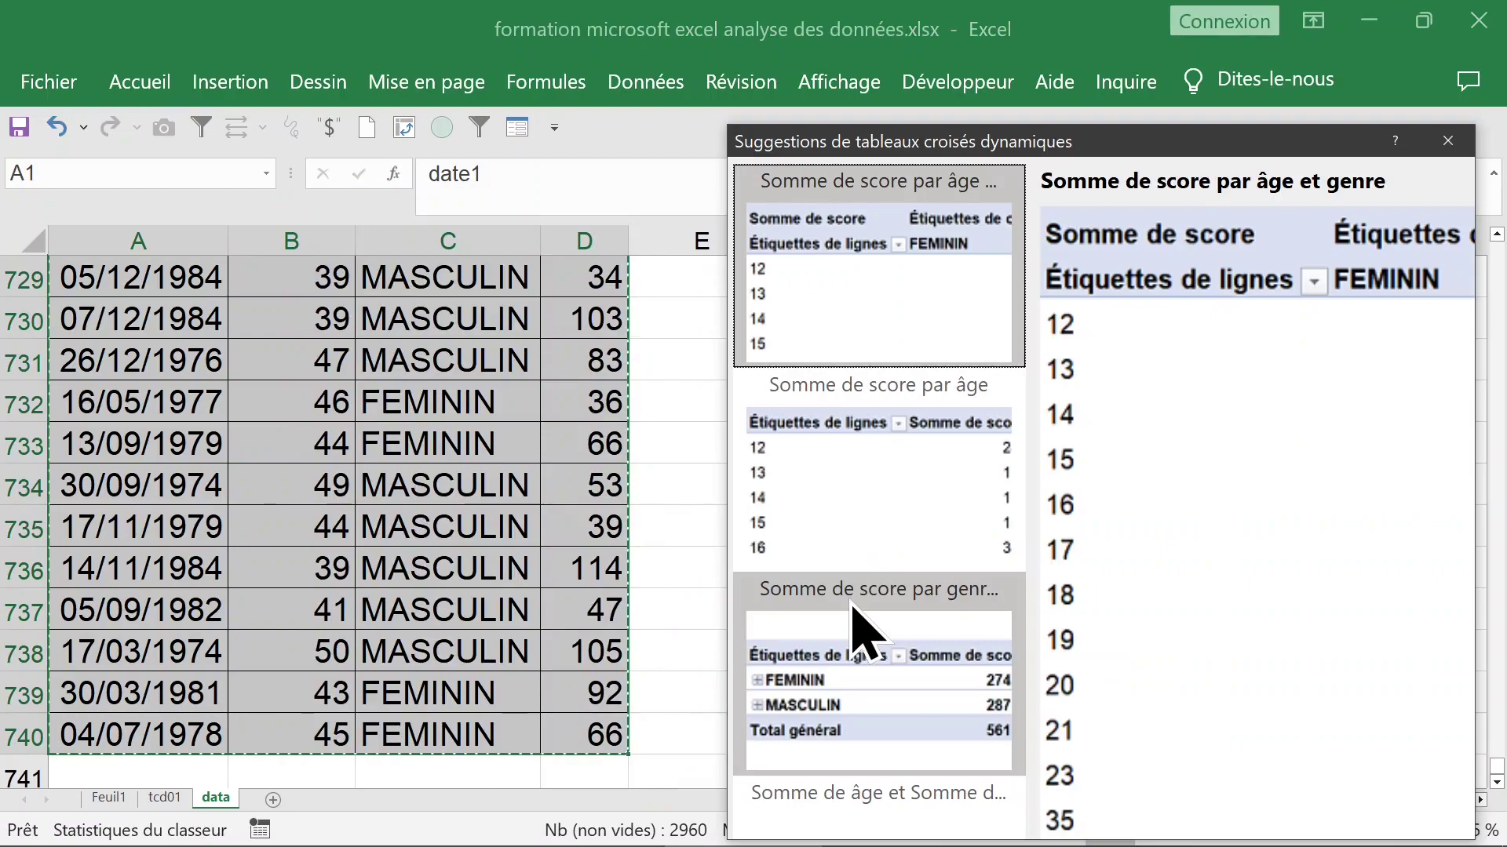
double_click(880, 352)
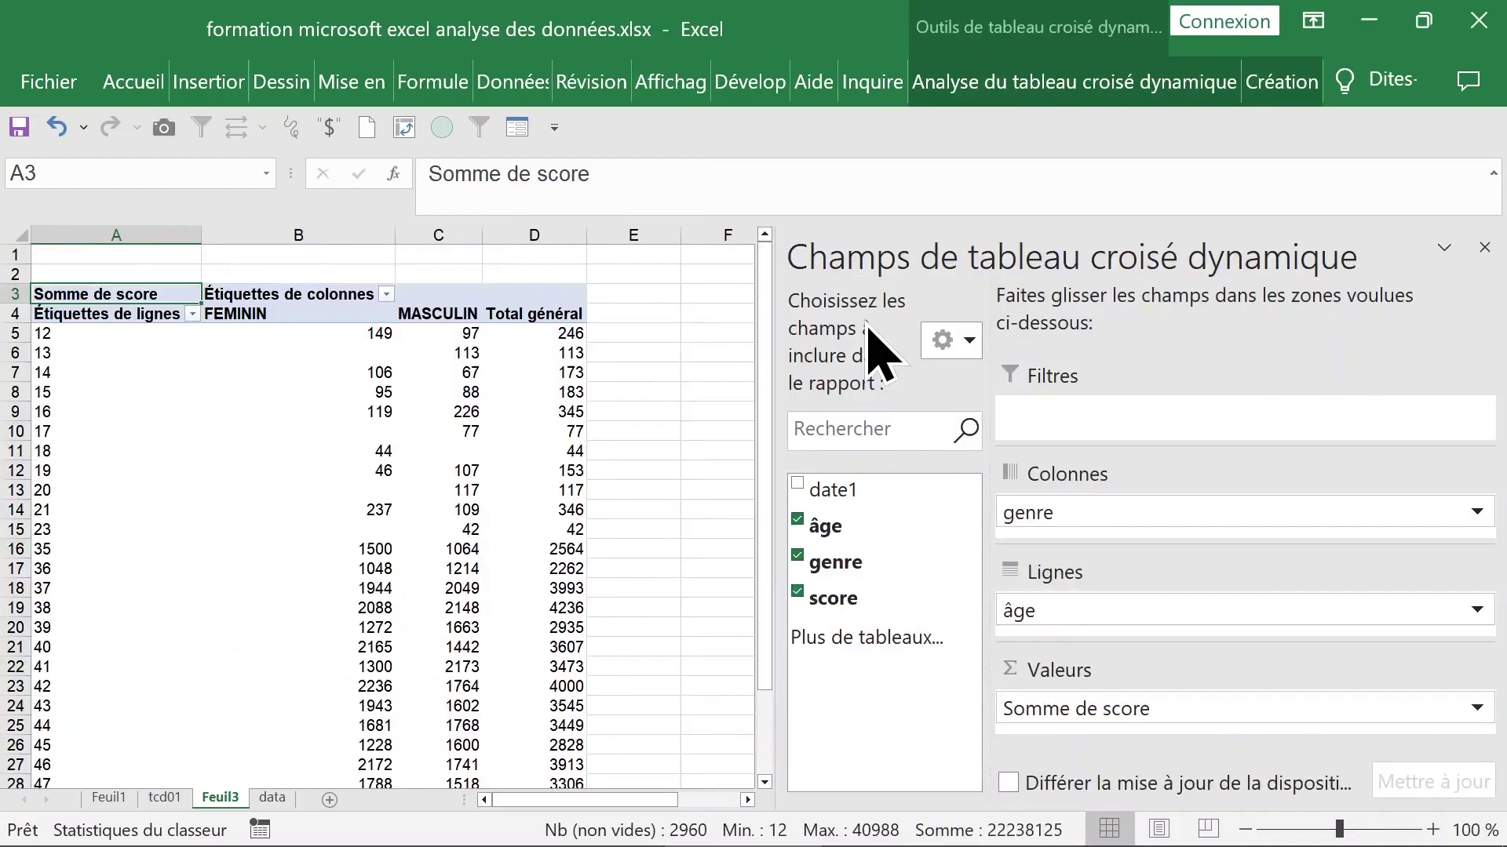
Remove the genre, score and âge fields from the new pivot table.
left_click(797, 557)
left_click(797, 590)
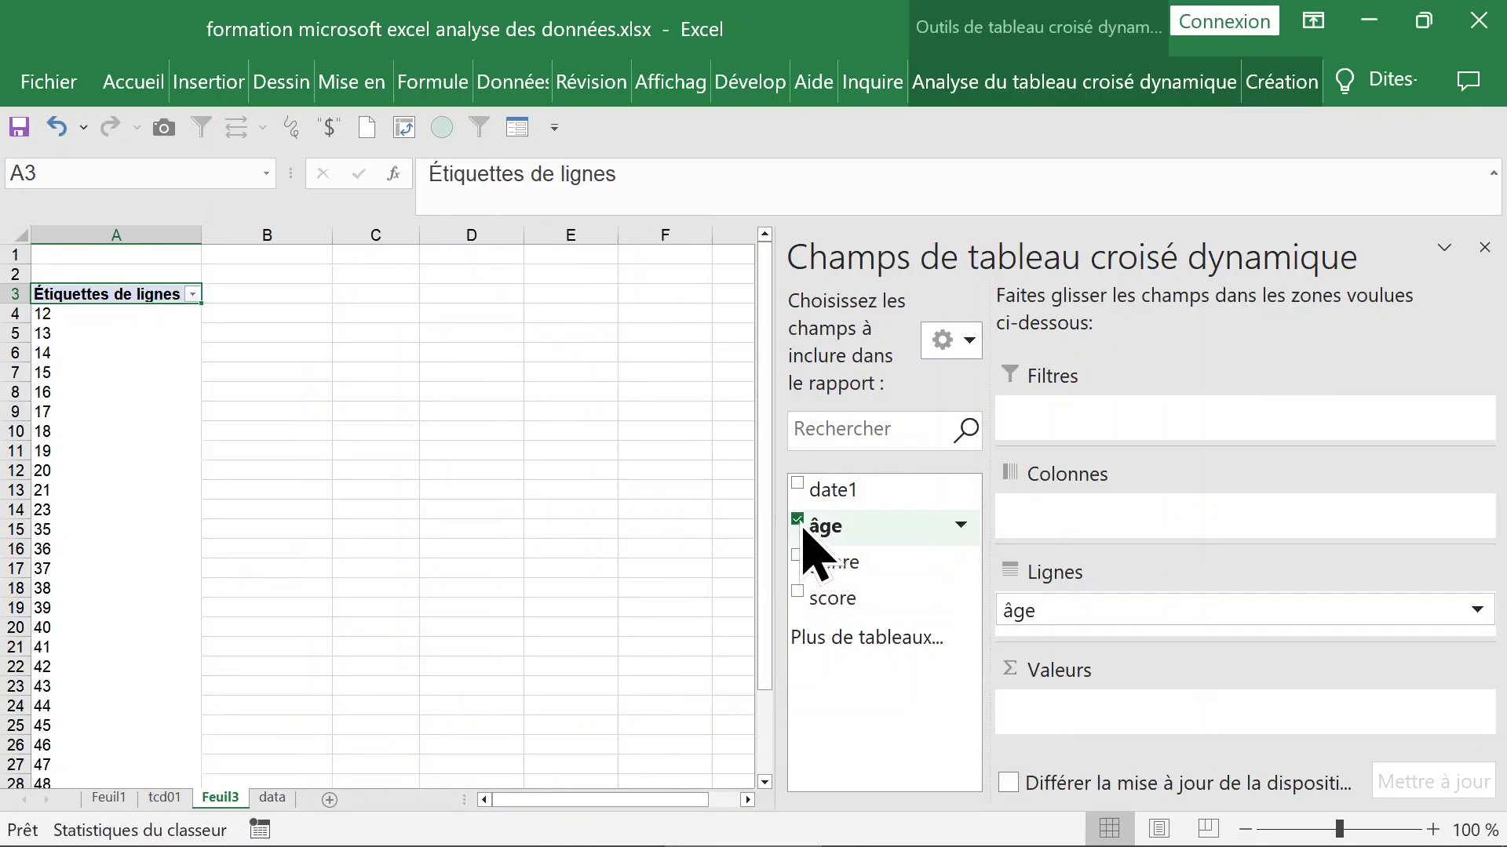
left_click(799, 521)
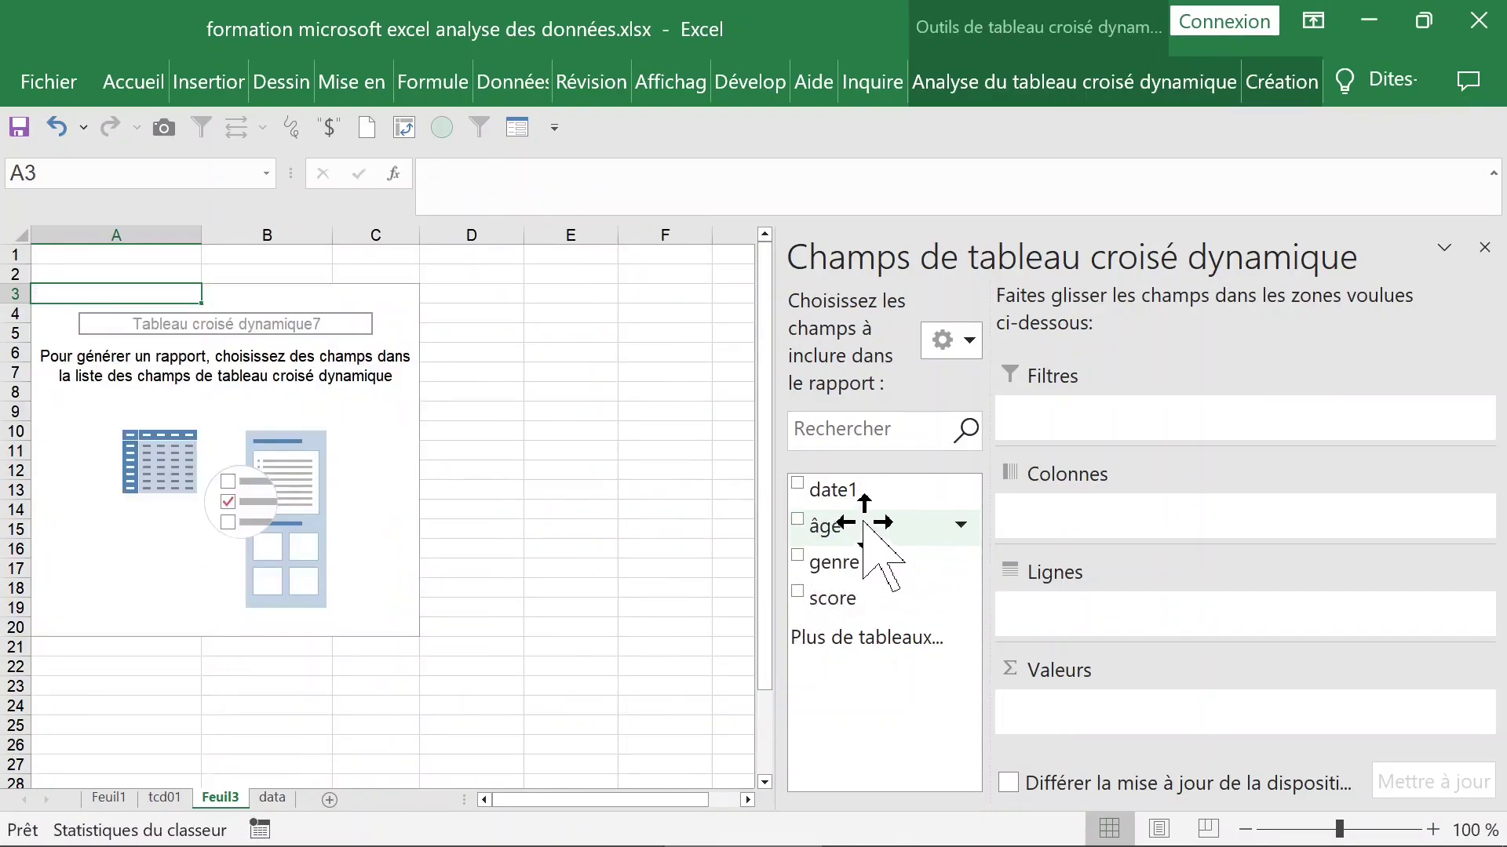
Add genre to the pivot table's rows and score four times to its values, and close the field list.
left_click_drag(856, 569, 1039, 609)
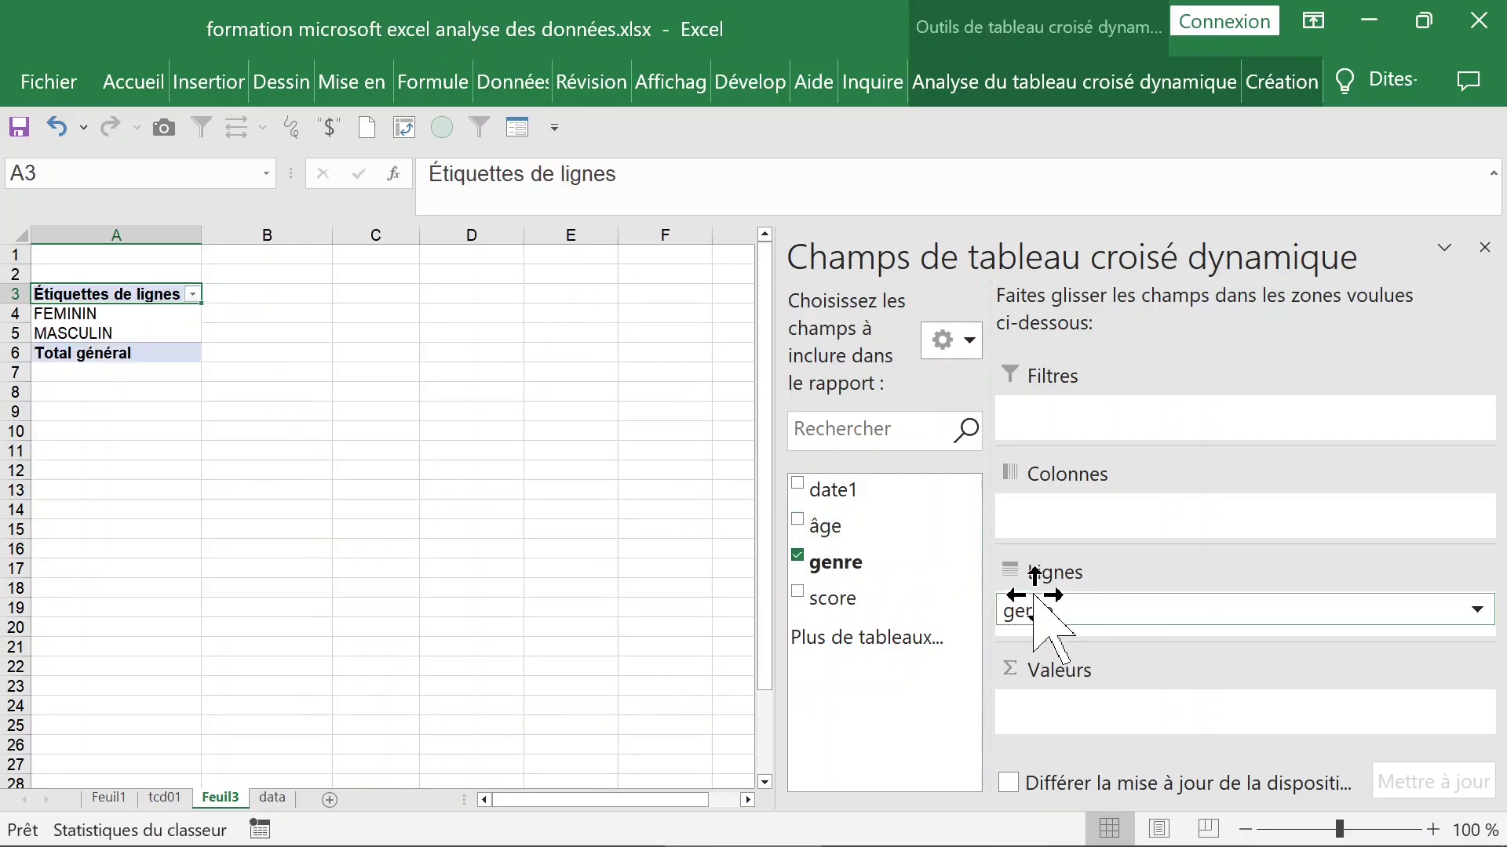
left_click_drag(834, 599, 915, 619)
left_click_drag(1120, 746, 1120, 746)
left_click_drag(901, 599, 1114, 708)
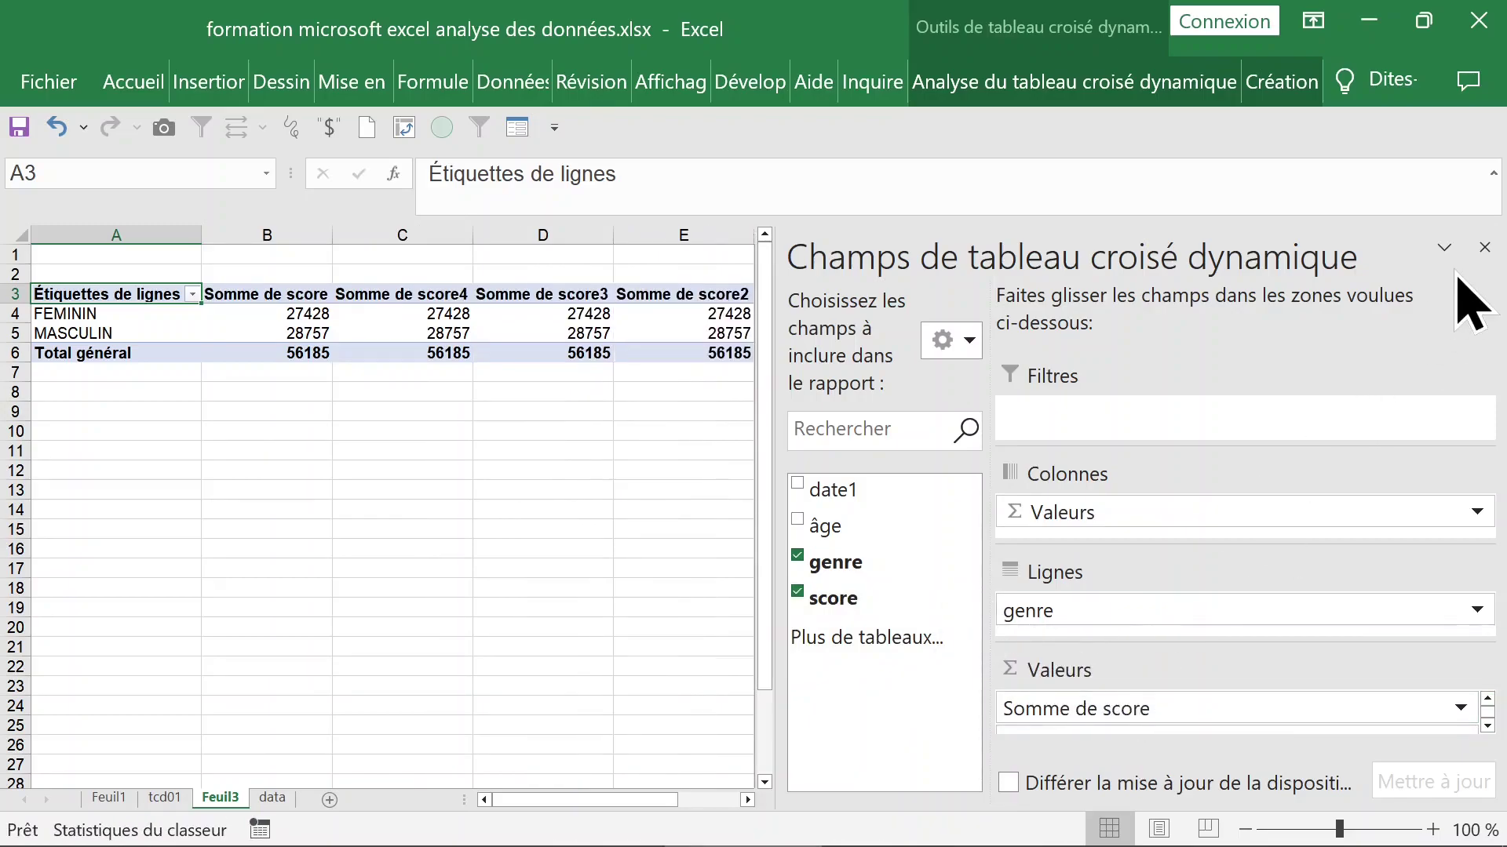
left_click(1484, 248)
Change the summary calculation of the pivot table's "Somme de score4" column to Moyenne.
left_click_drag(1354, 836, 1373, 838)
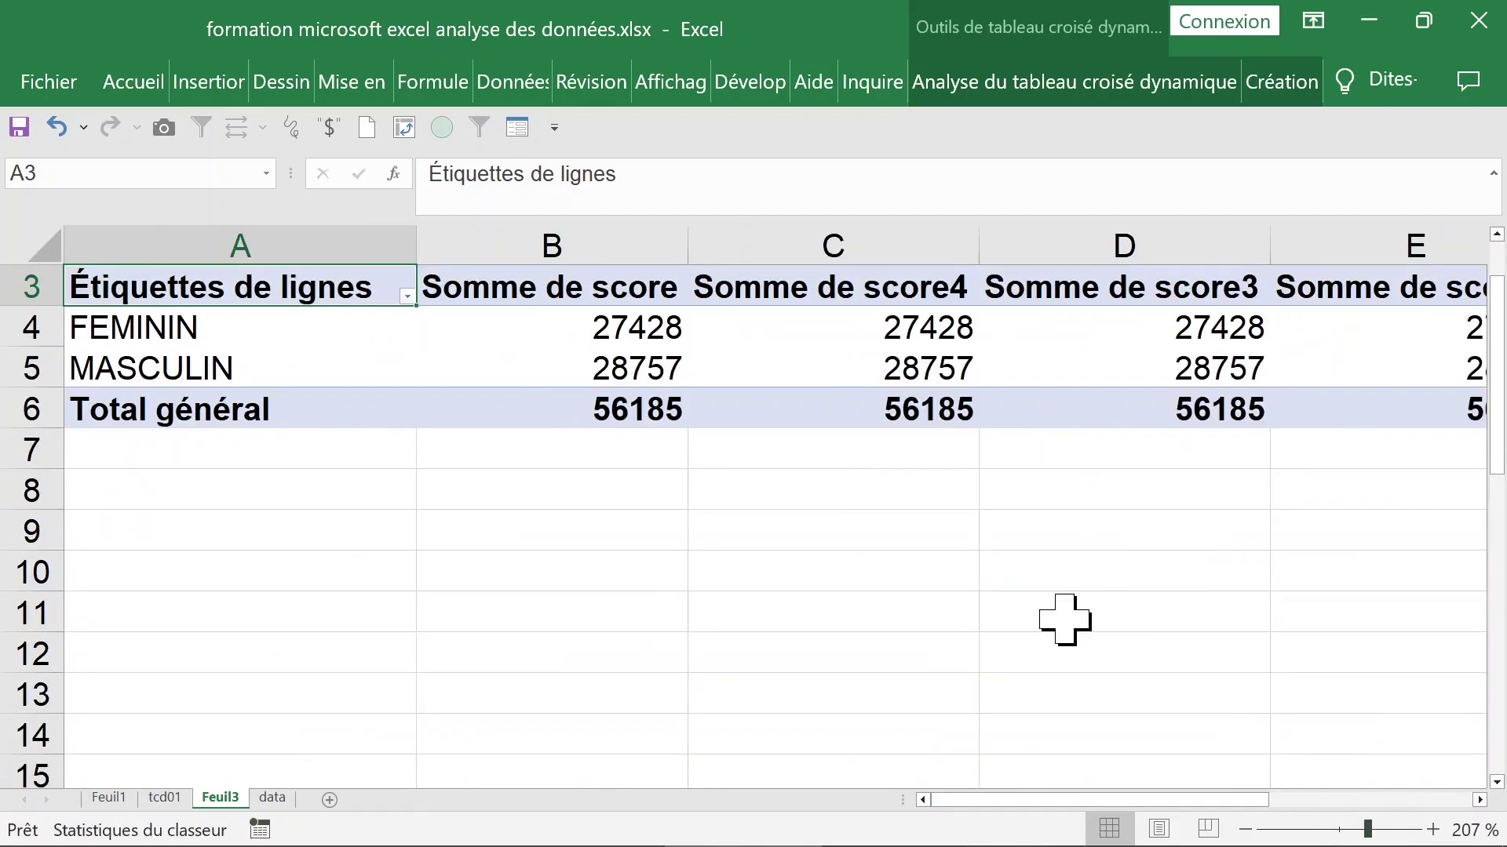
left_click(608, 410)
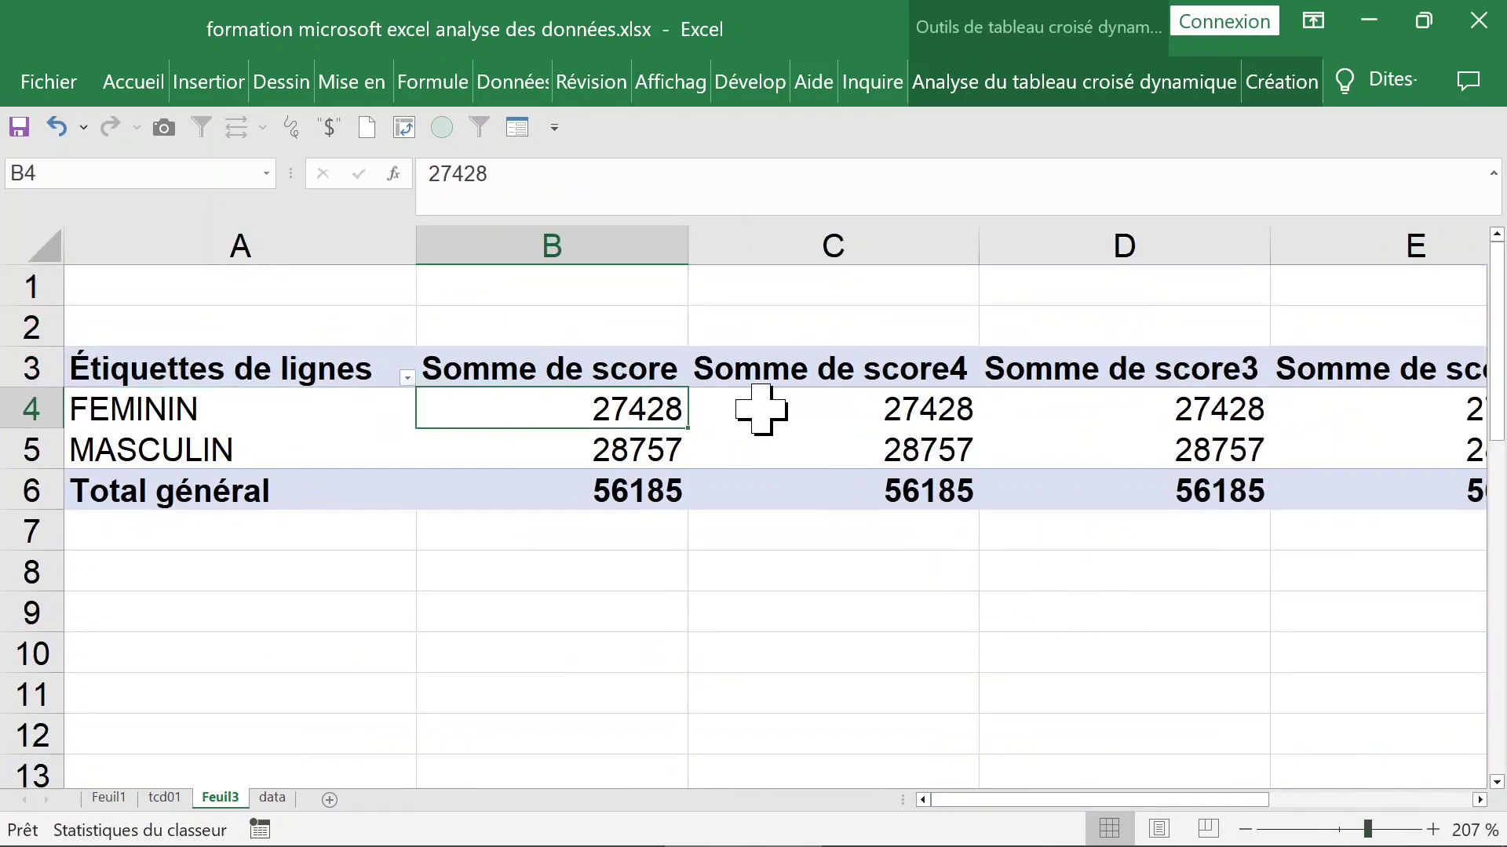
left_click(869, 406)
left_click(834, 368)
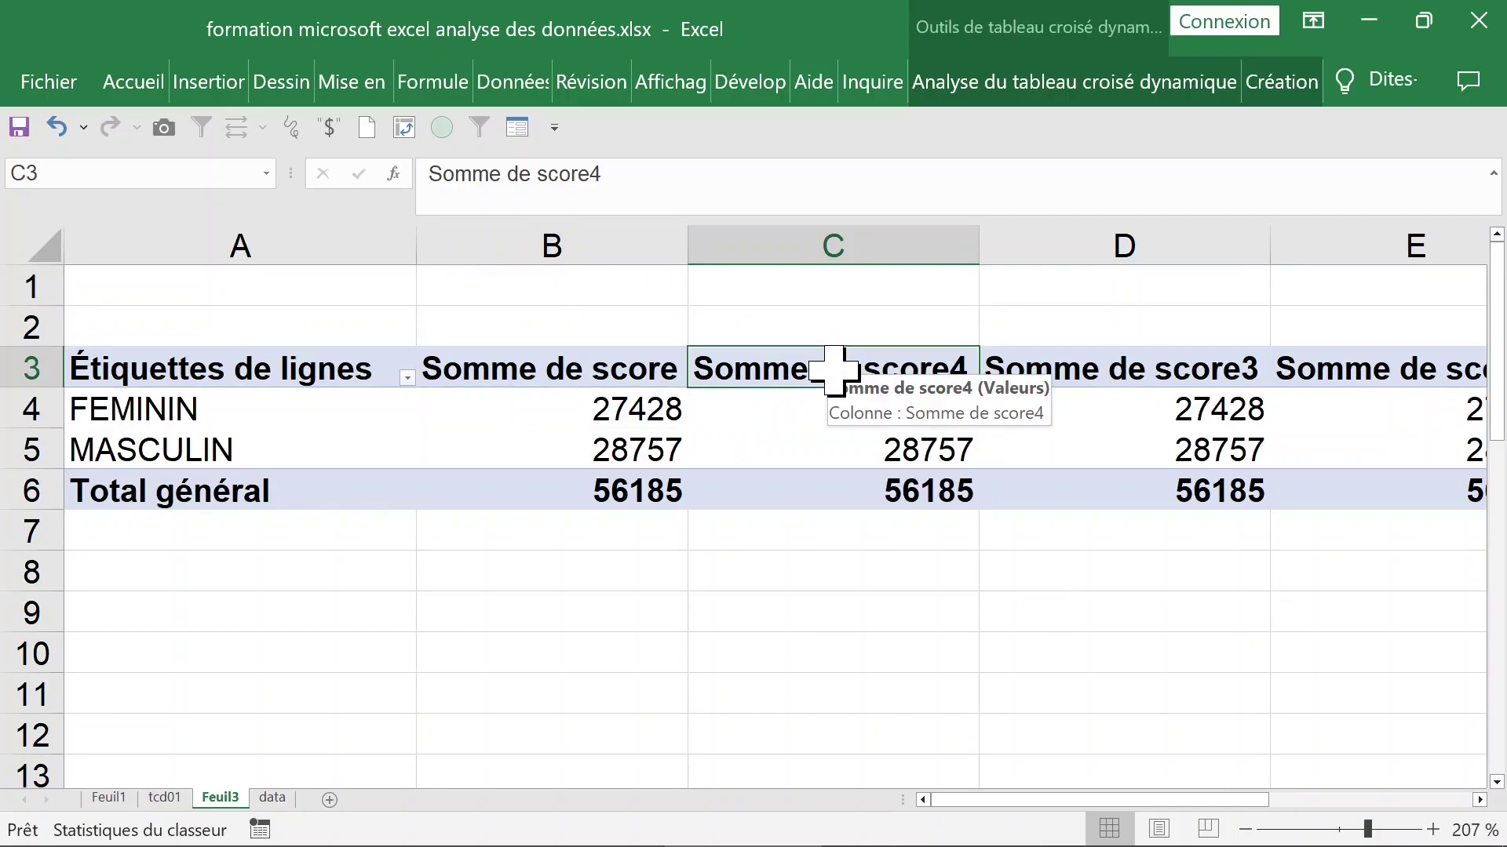
left_click(833, 242)
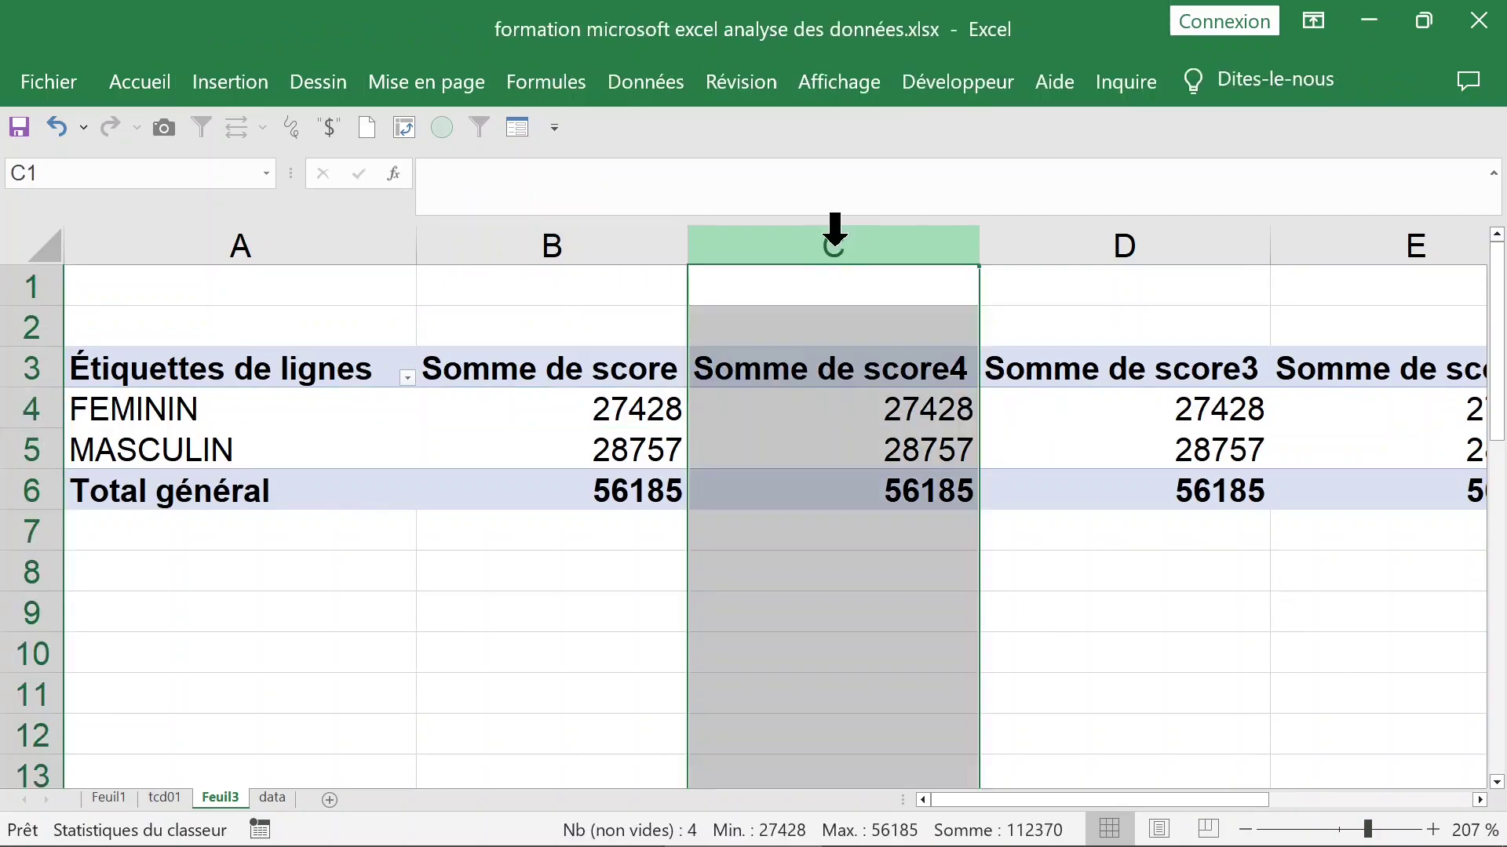
left_click(812, 409)
left_click(810, 376)
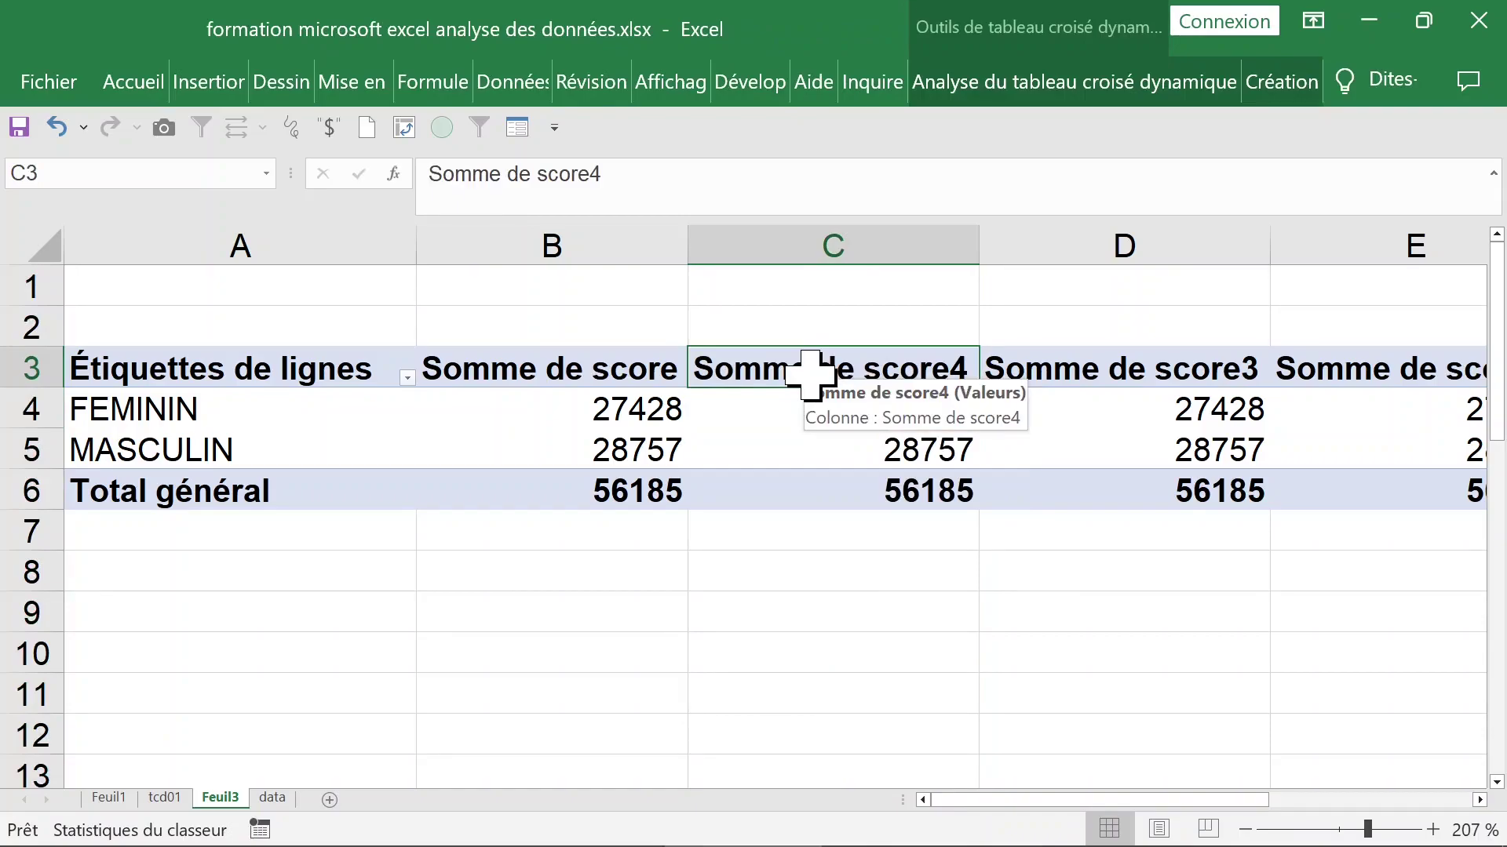
double_click(810, 375)
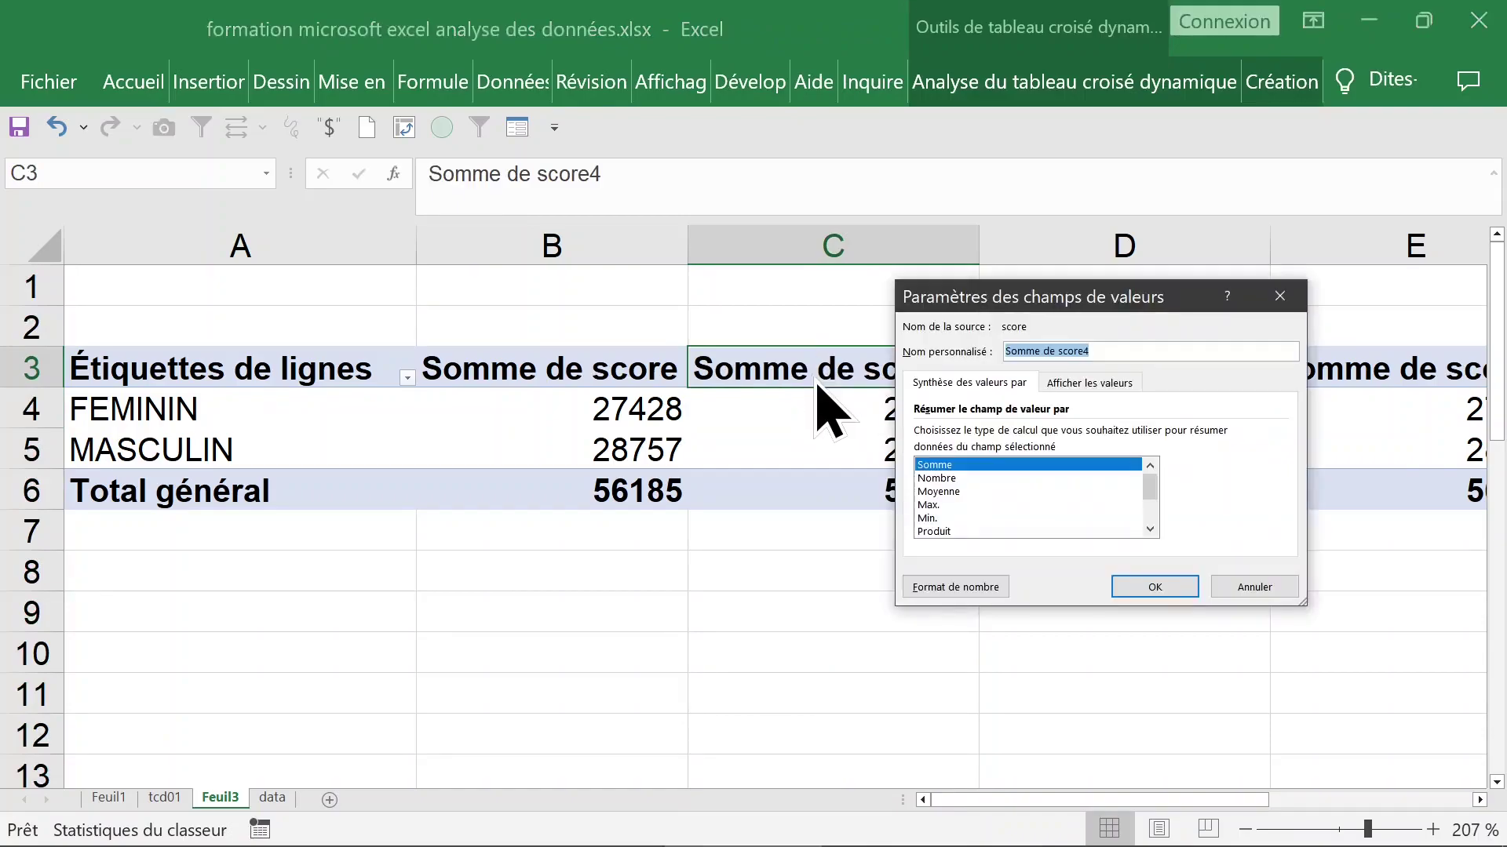
left_click(954, 492)
left_click(1130, 585)
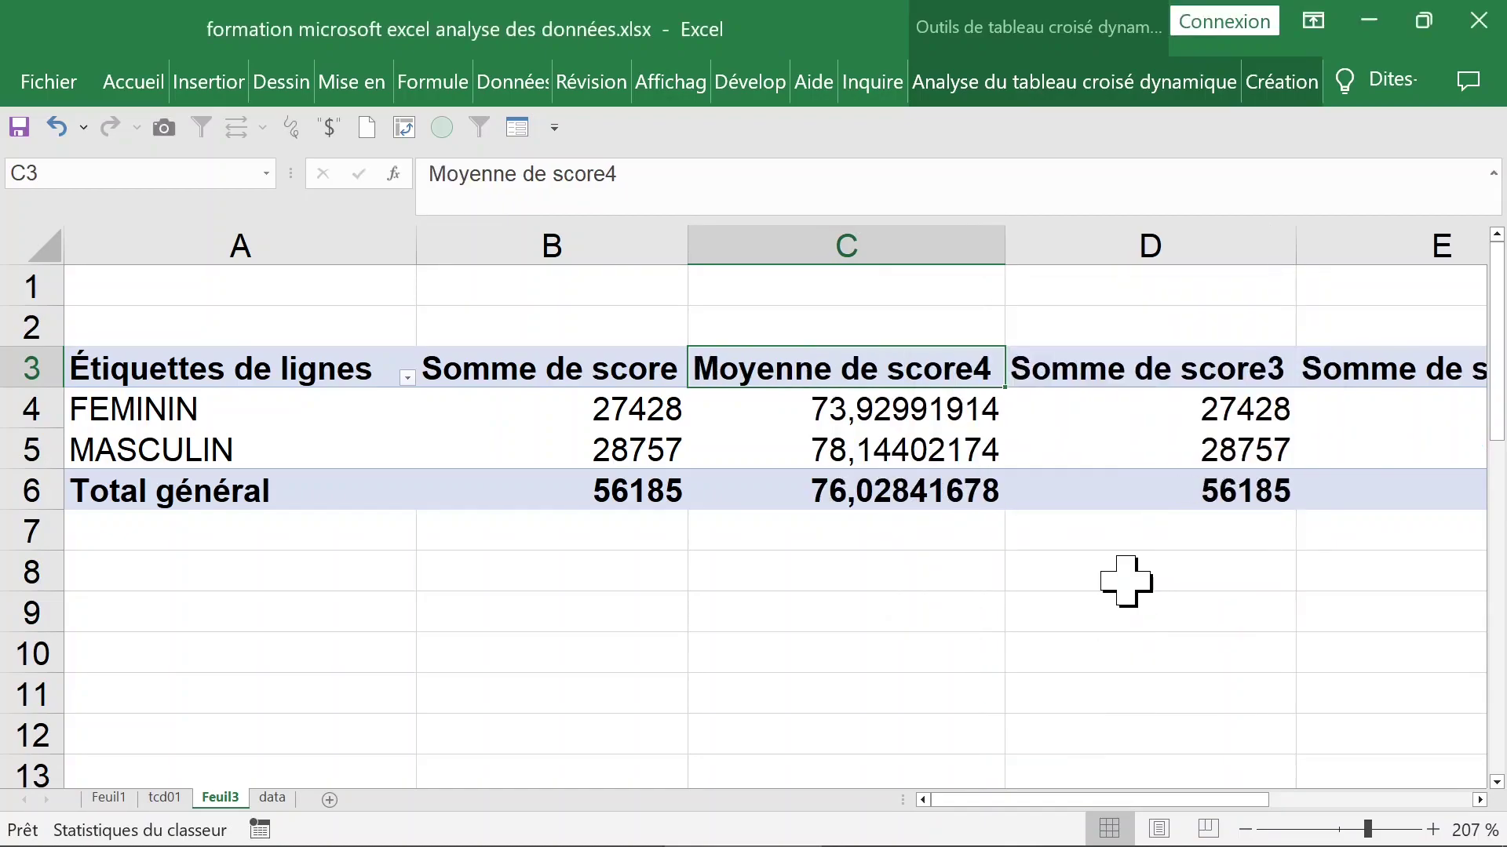
Format the average score values in the pivot table as Nombre with 0 decimal places.
left_click_drag(908, 418, 902, 485)
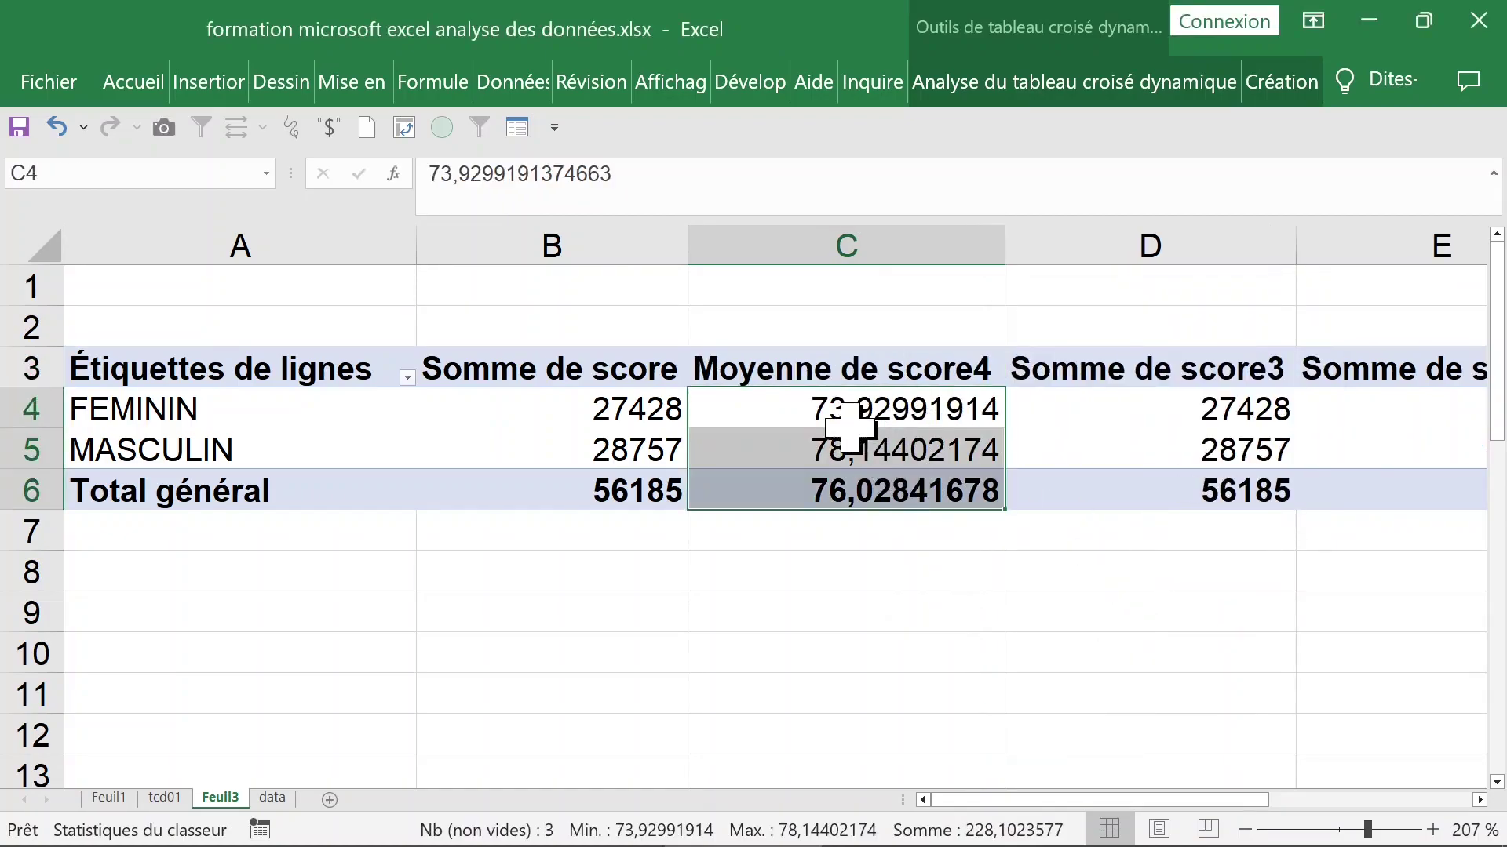
left_click(820, 406)
right_click(820, 406)
key("Escape")
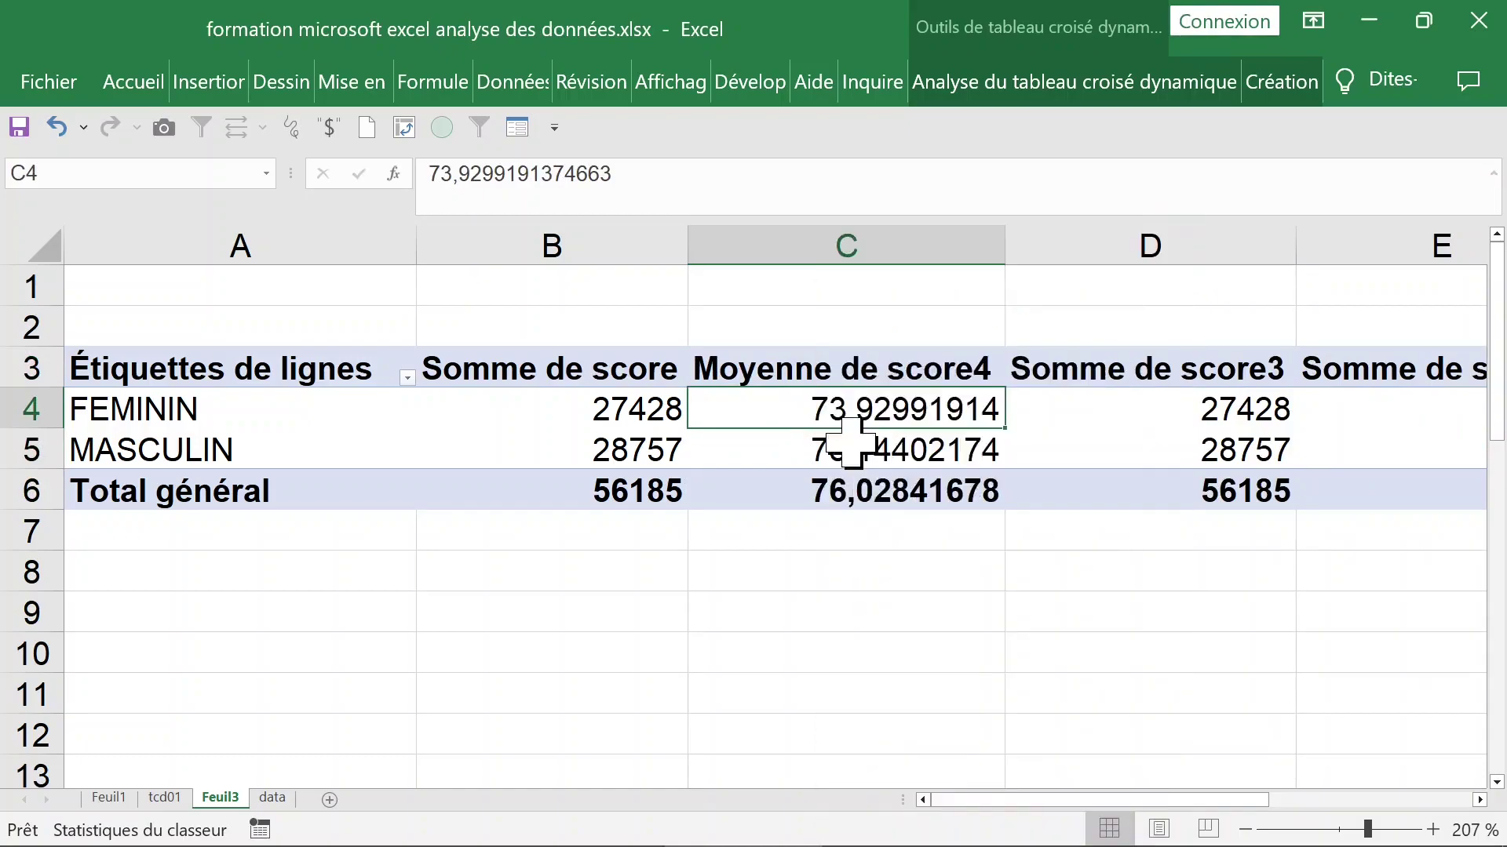
left_click(617, 288)
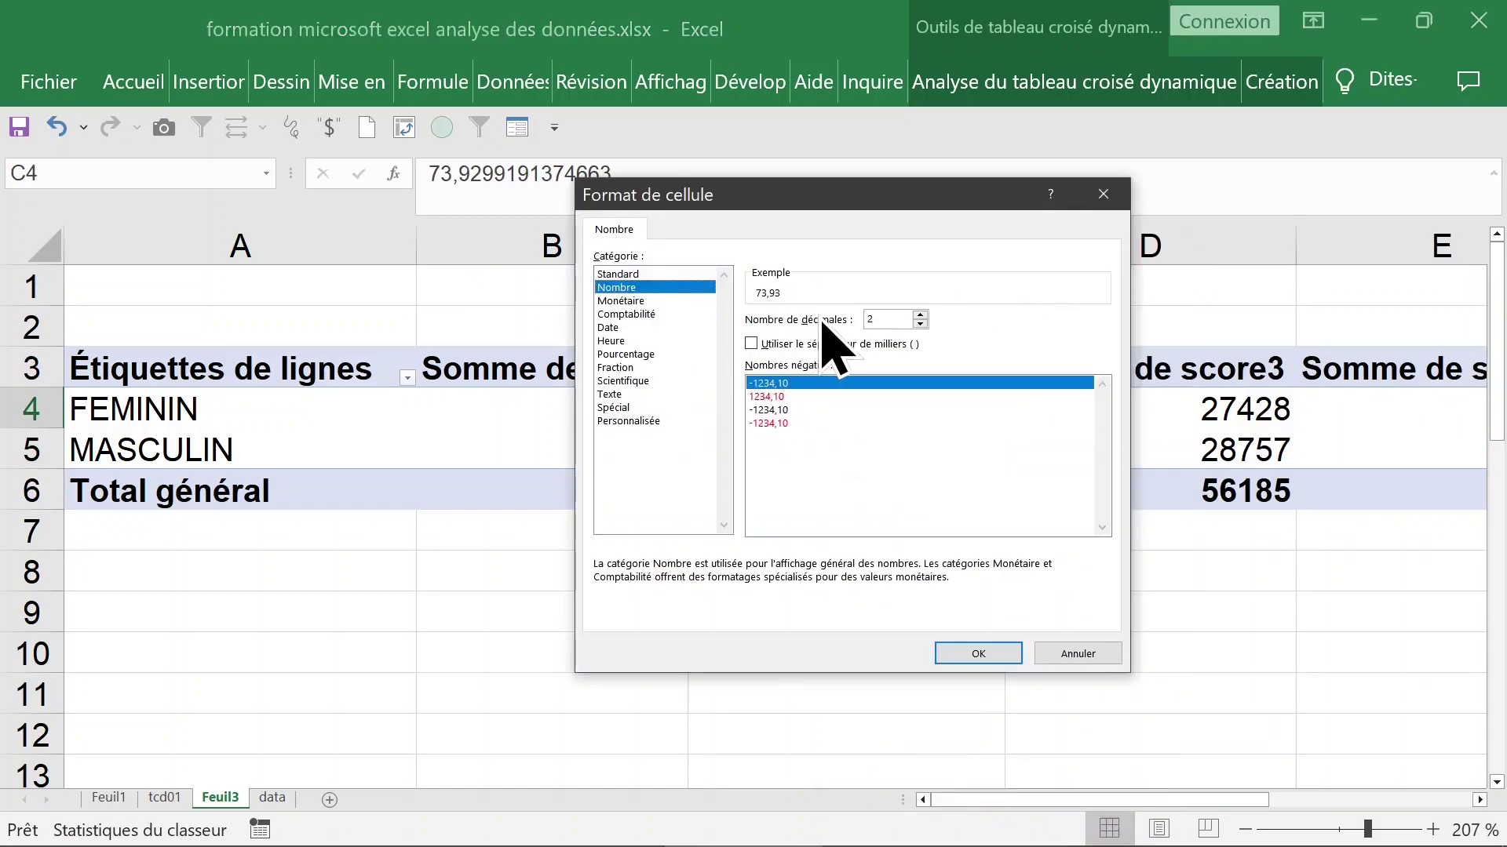
left_click_drag(884, 314, 846, 316)
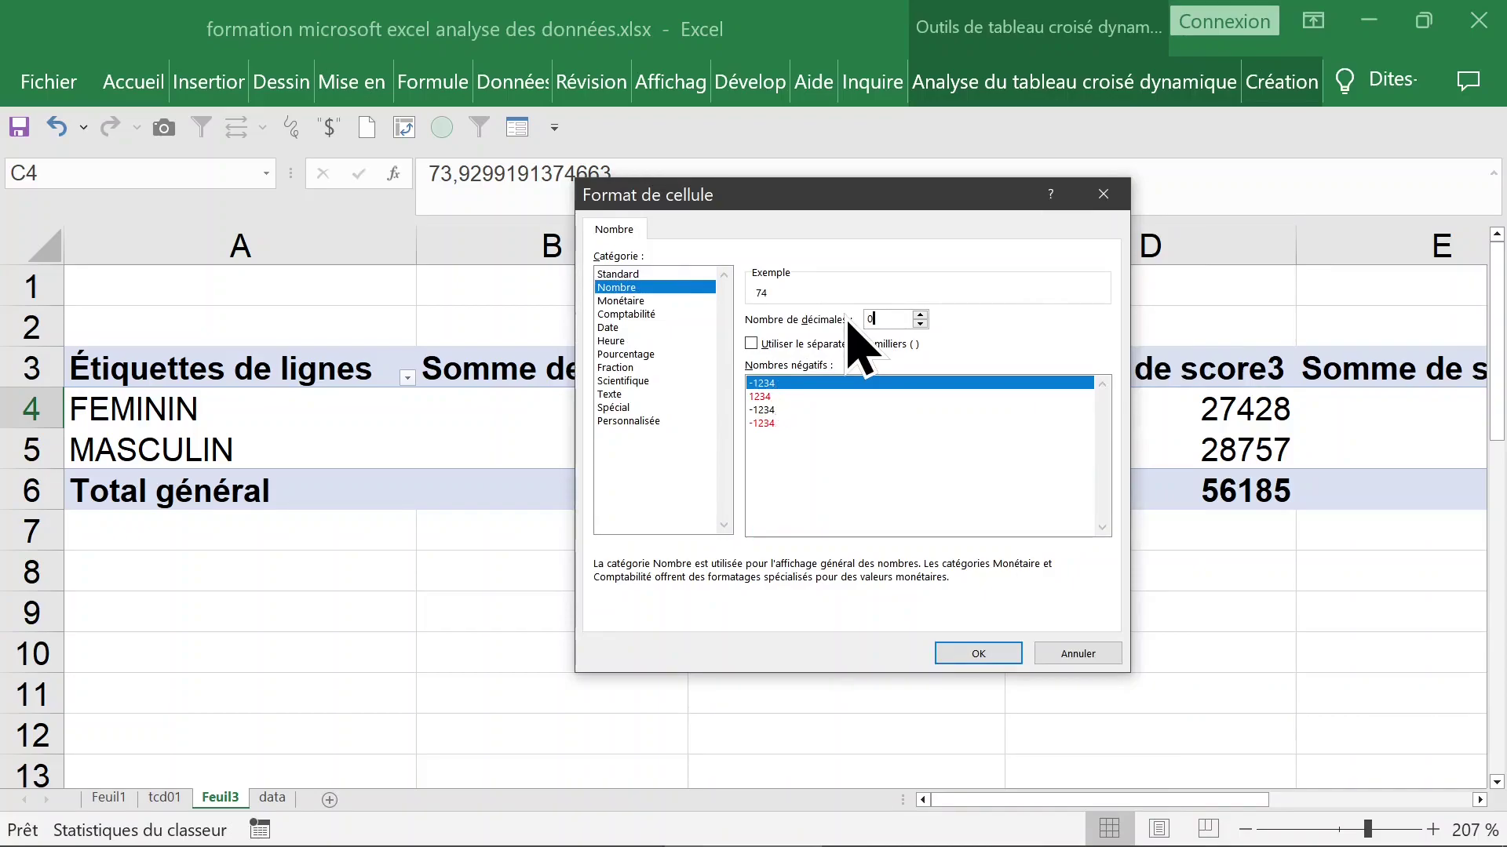
key("Return")
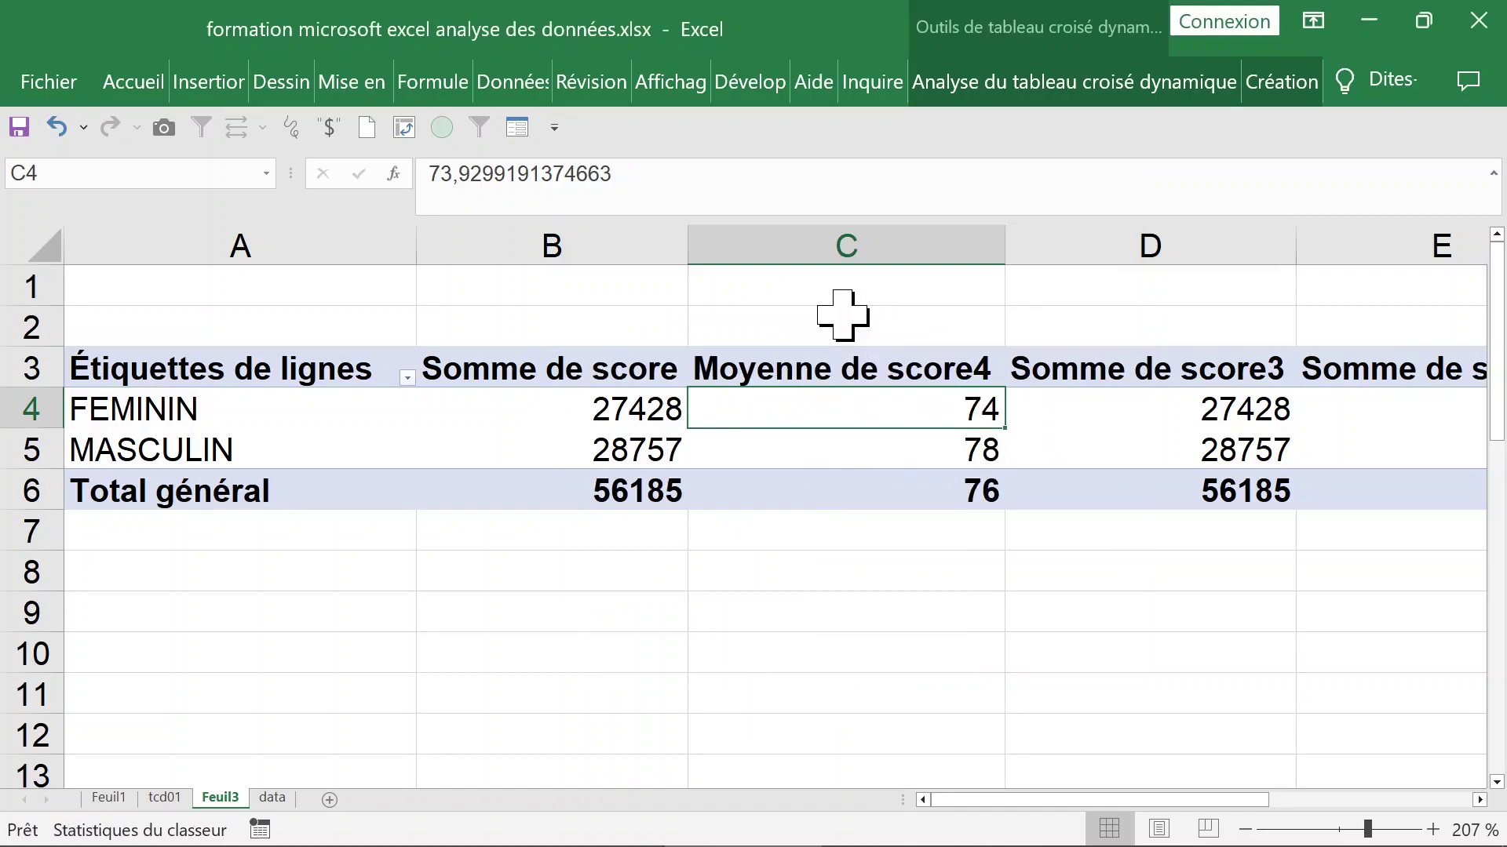
Rename the average column's header in C3 as "Moyenne de score".
left_click(840, 379)
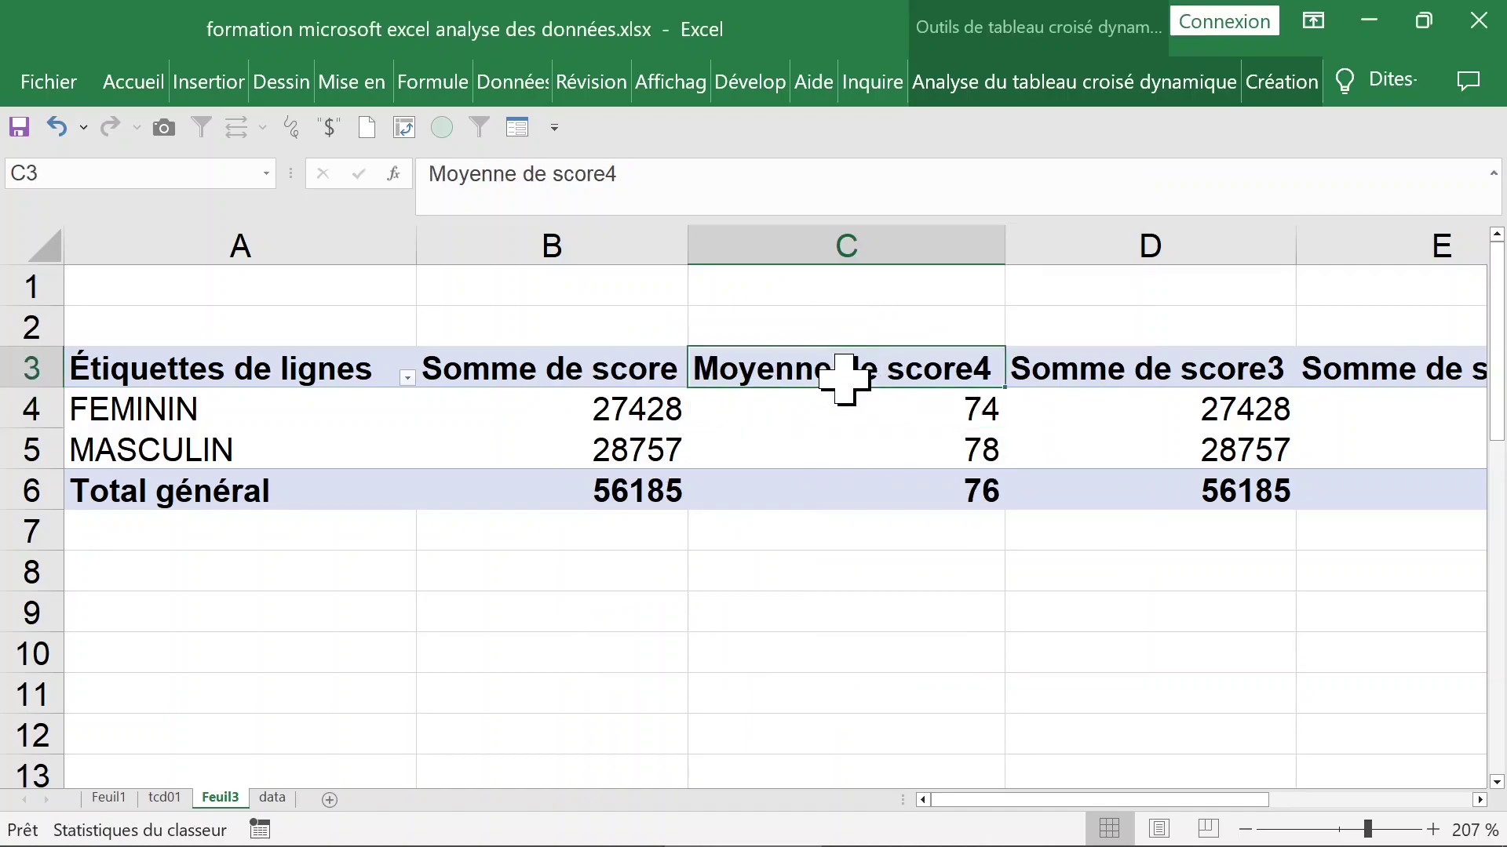
left_click(651, 170)
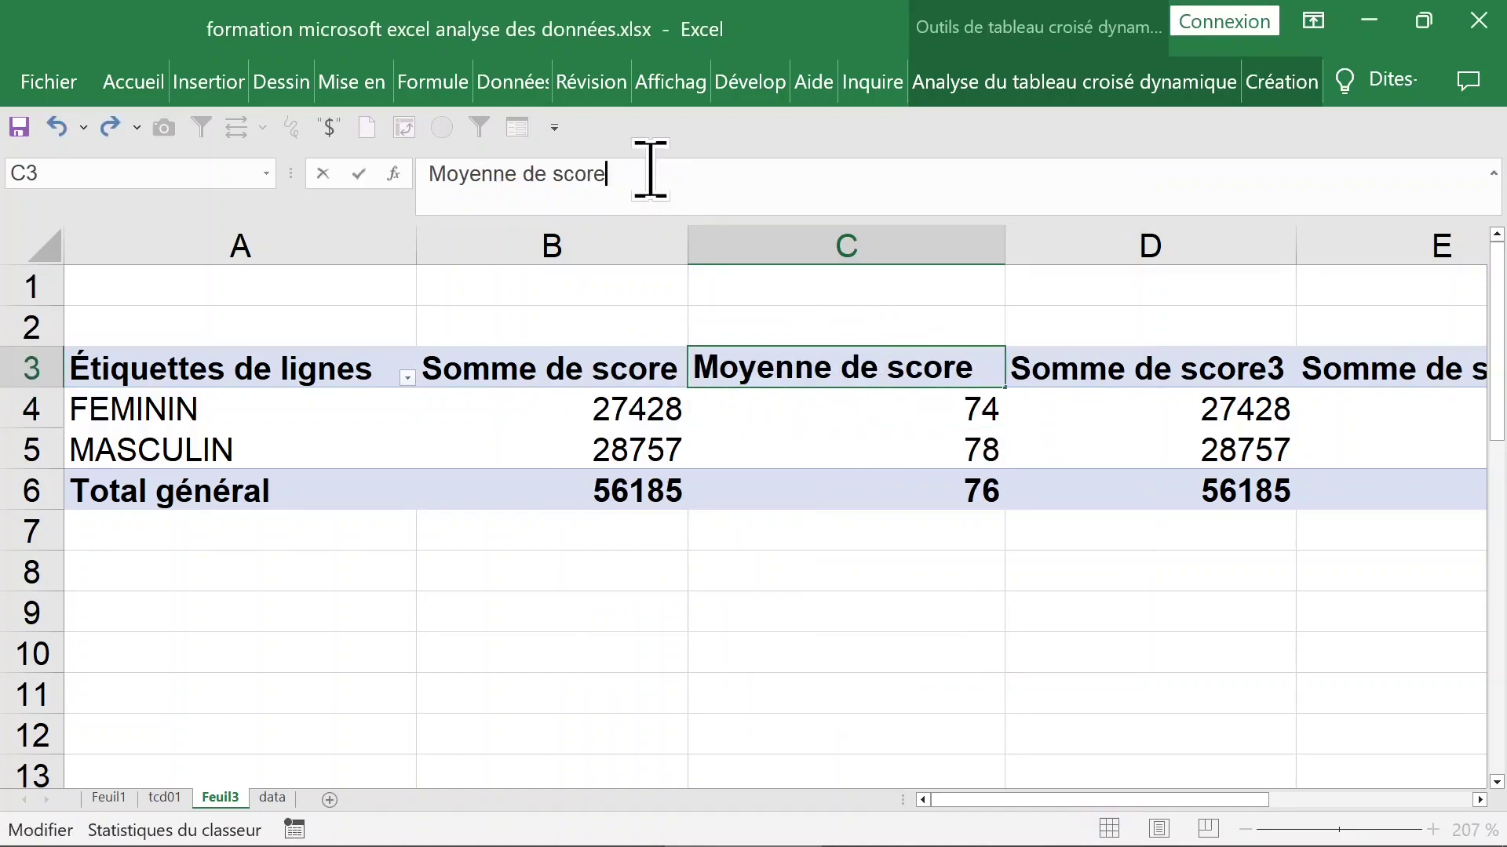
left_click(701, 444)
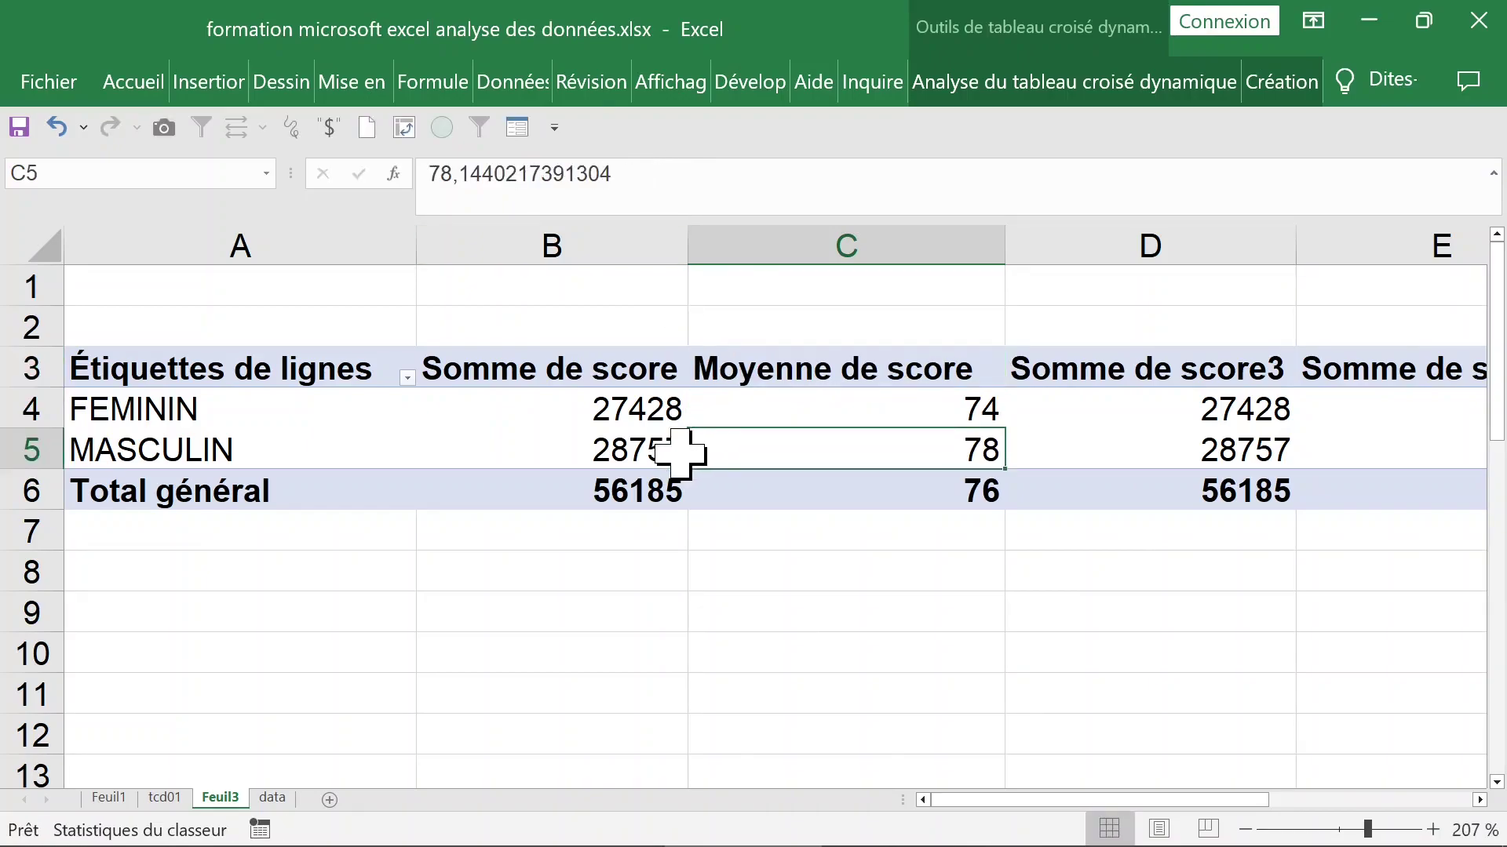
Summarize the "Somme de score3" column by Max. and give it the custom name "Max. de score".
left_click(1086, 366)
left_click(1081, 411)
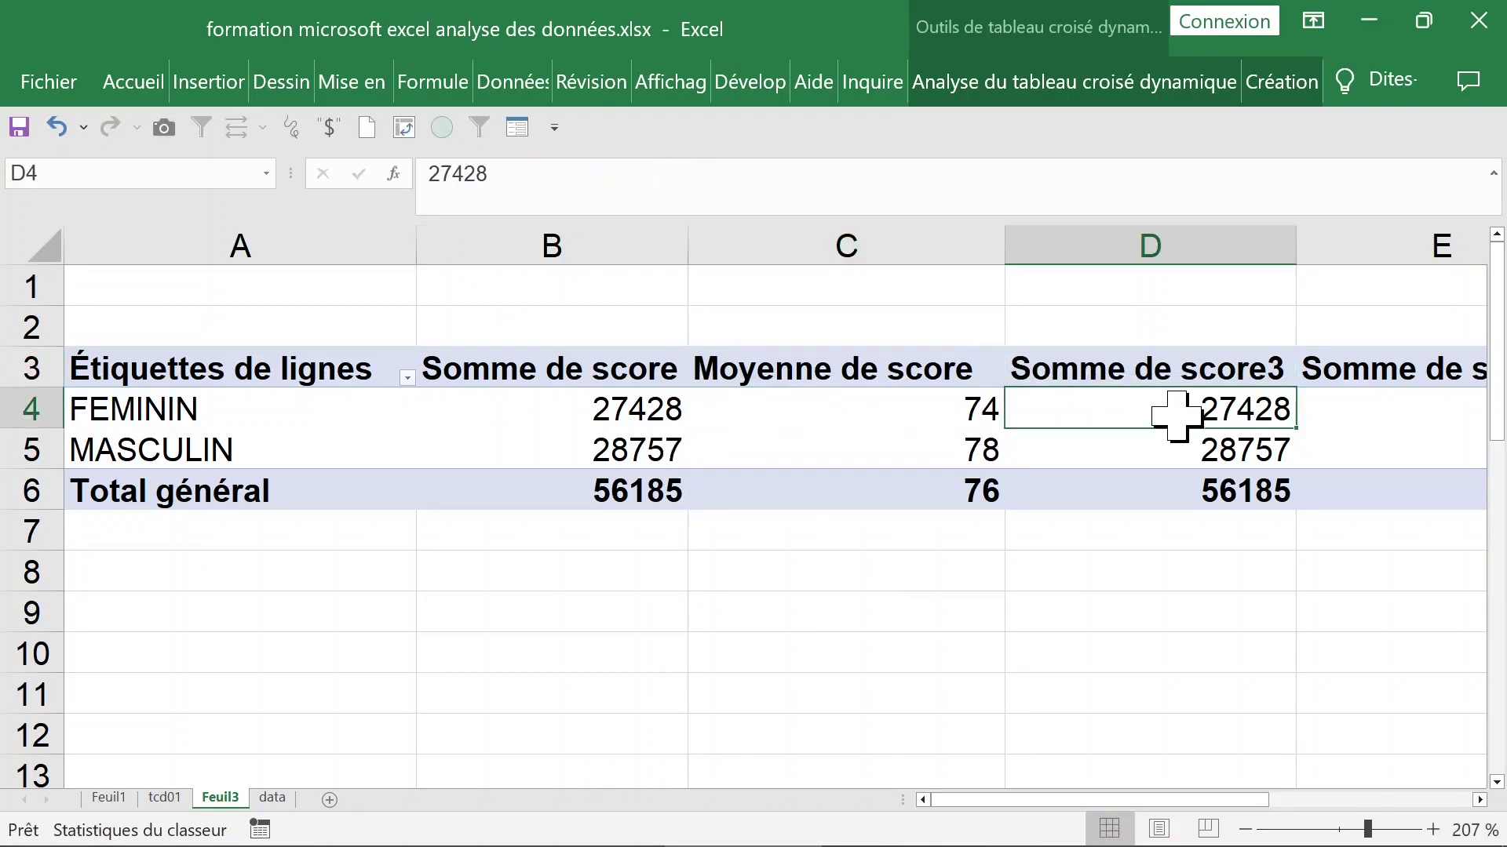
left_click(1140, 235)
left_click(1123, 375)
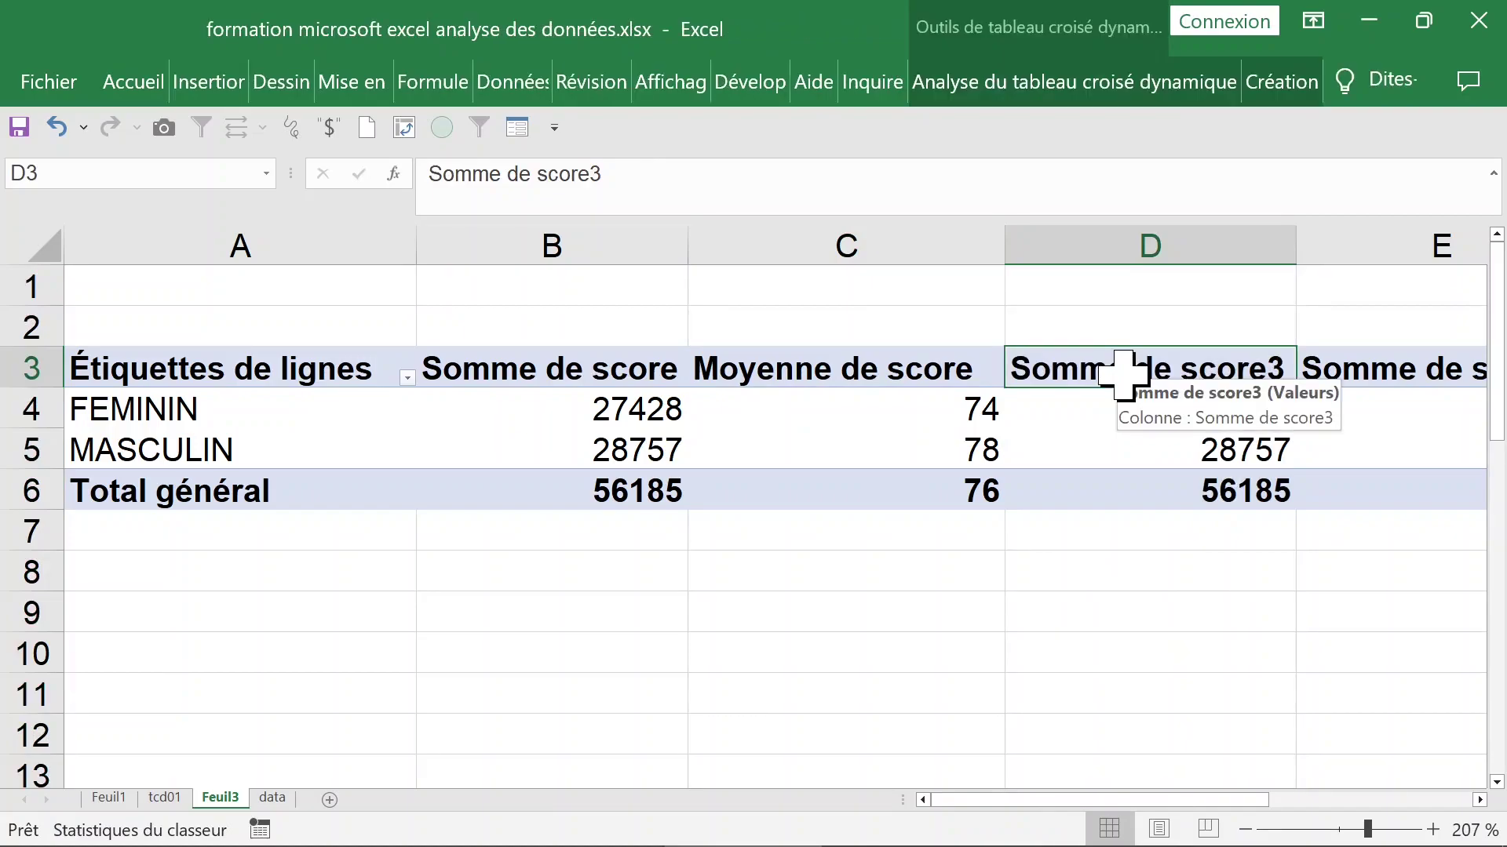
double_click(1124, 375)
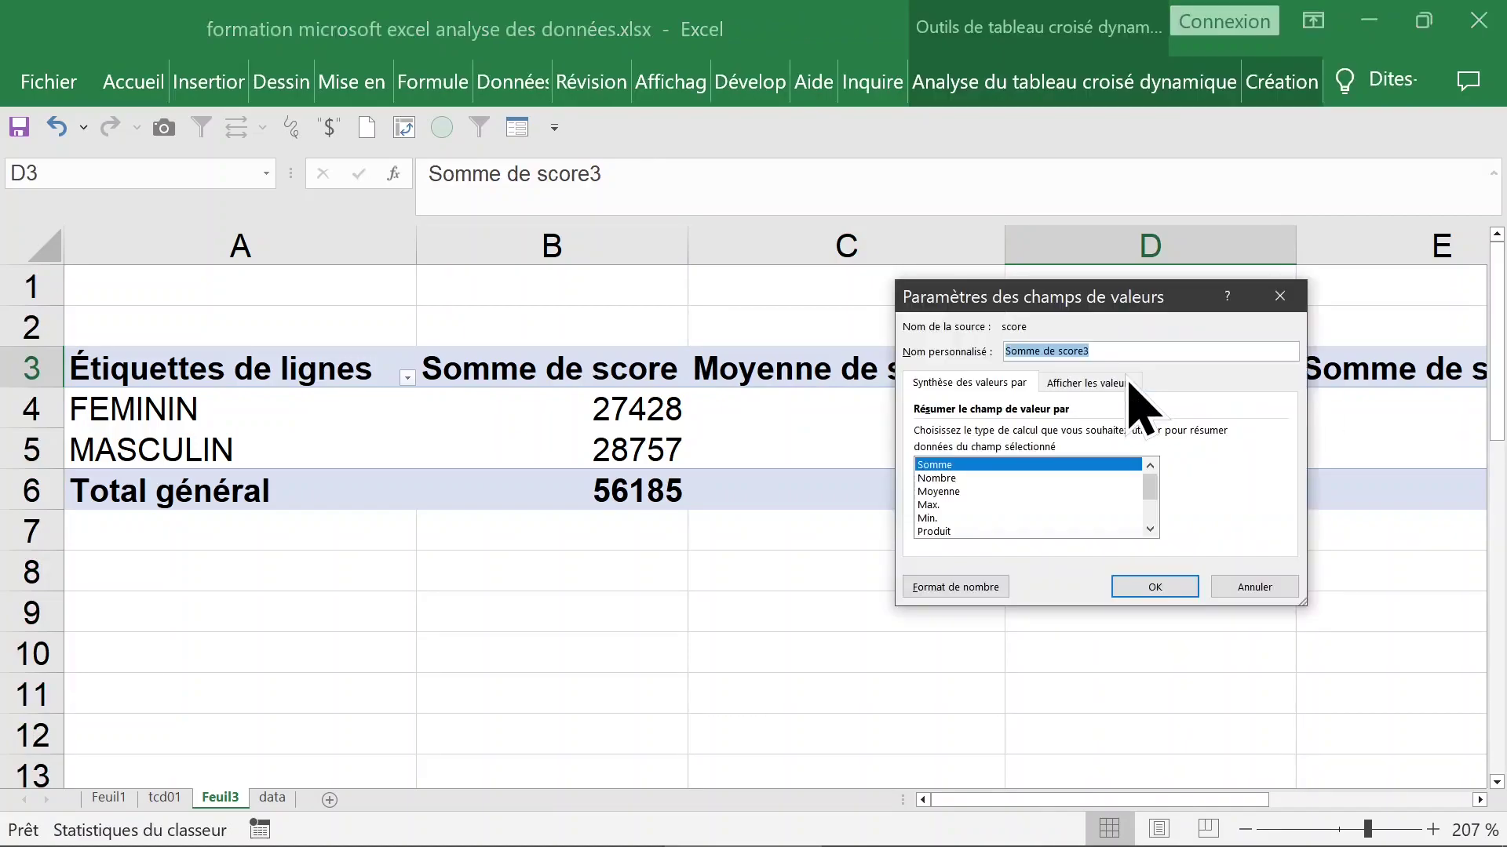
left_click(937, 504)
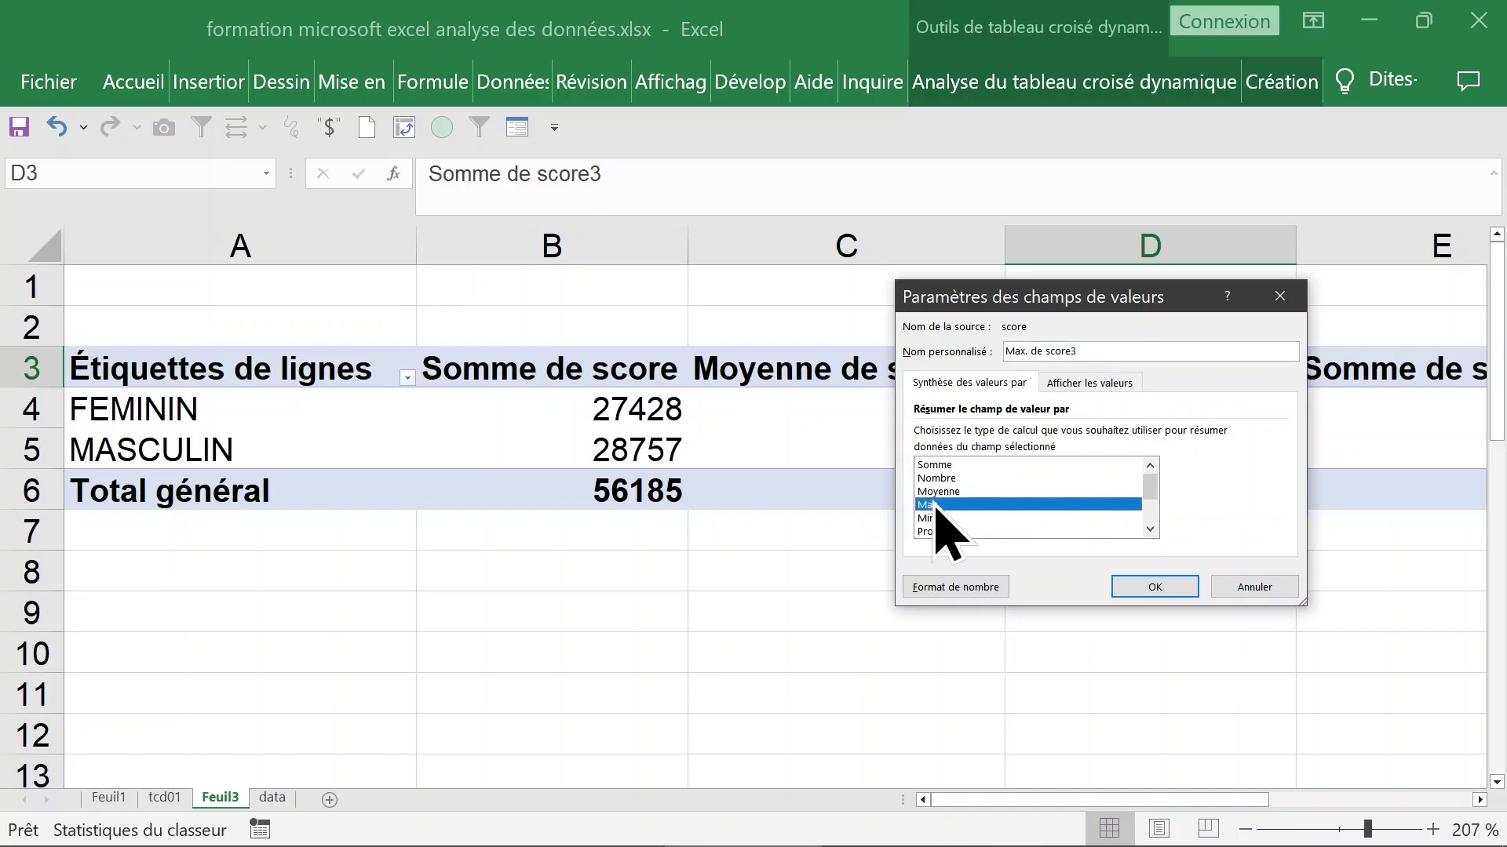
left_click(1118, 351)
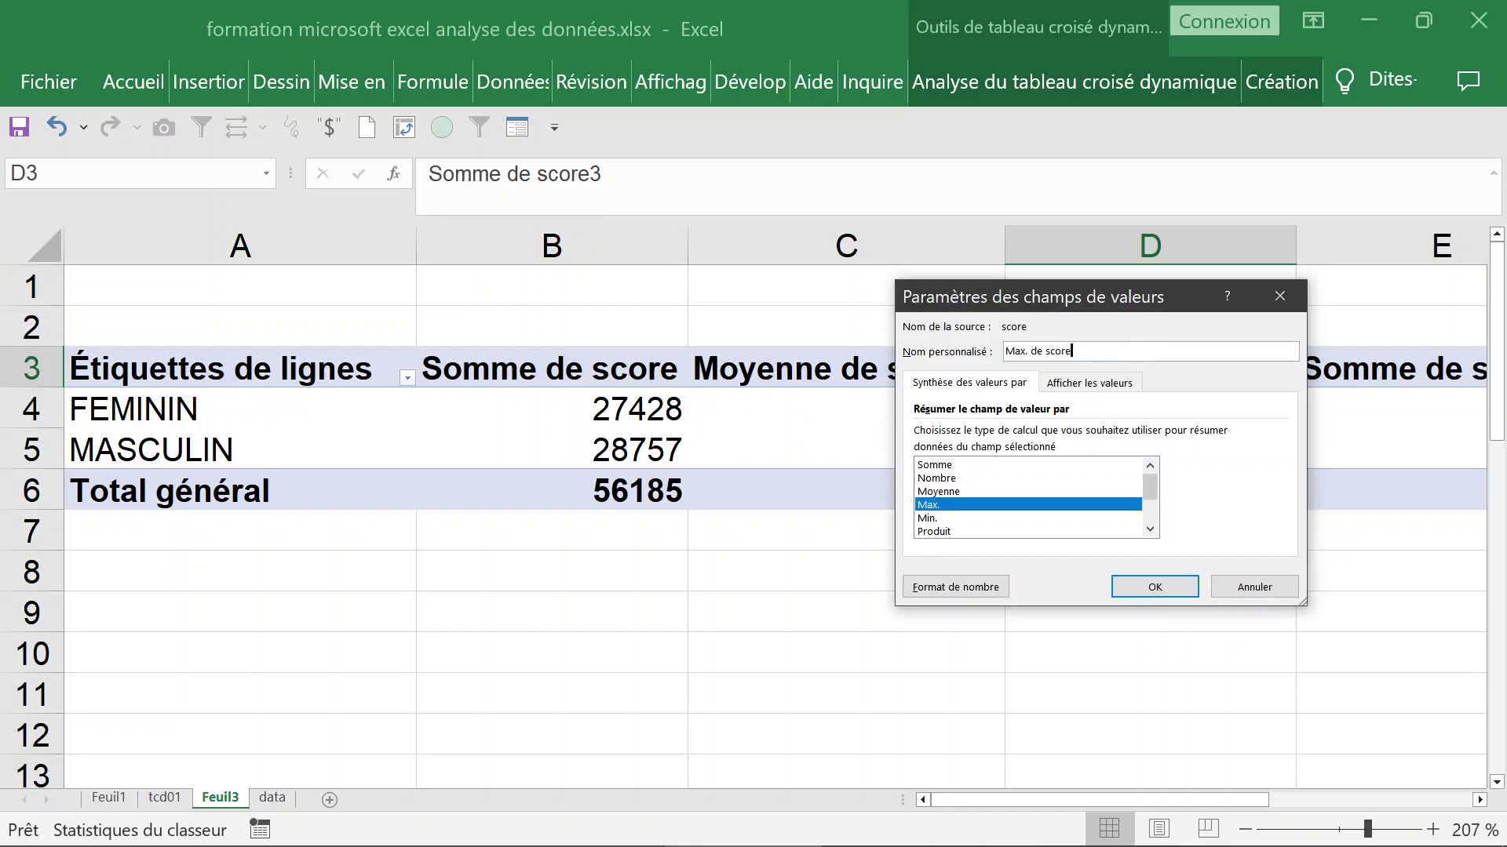
key("Return")
left_click(1154, 441)
Change the summary calculation of the pivot table's "Somme de score2" column to Min.
left_click(1287, 369)
left_click_drag(1232, 807, 1314, 801)
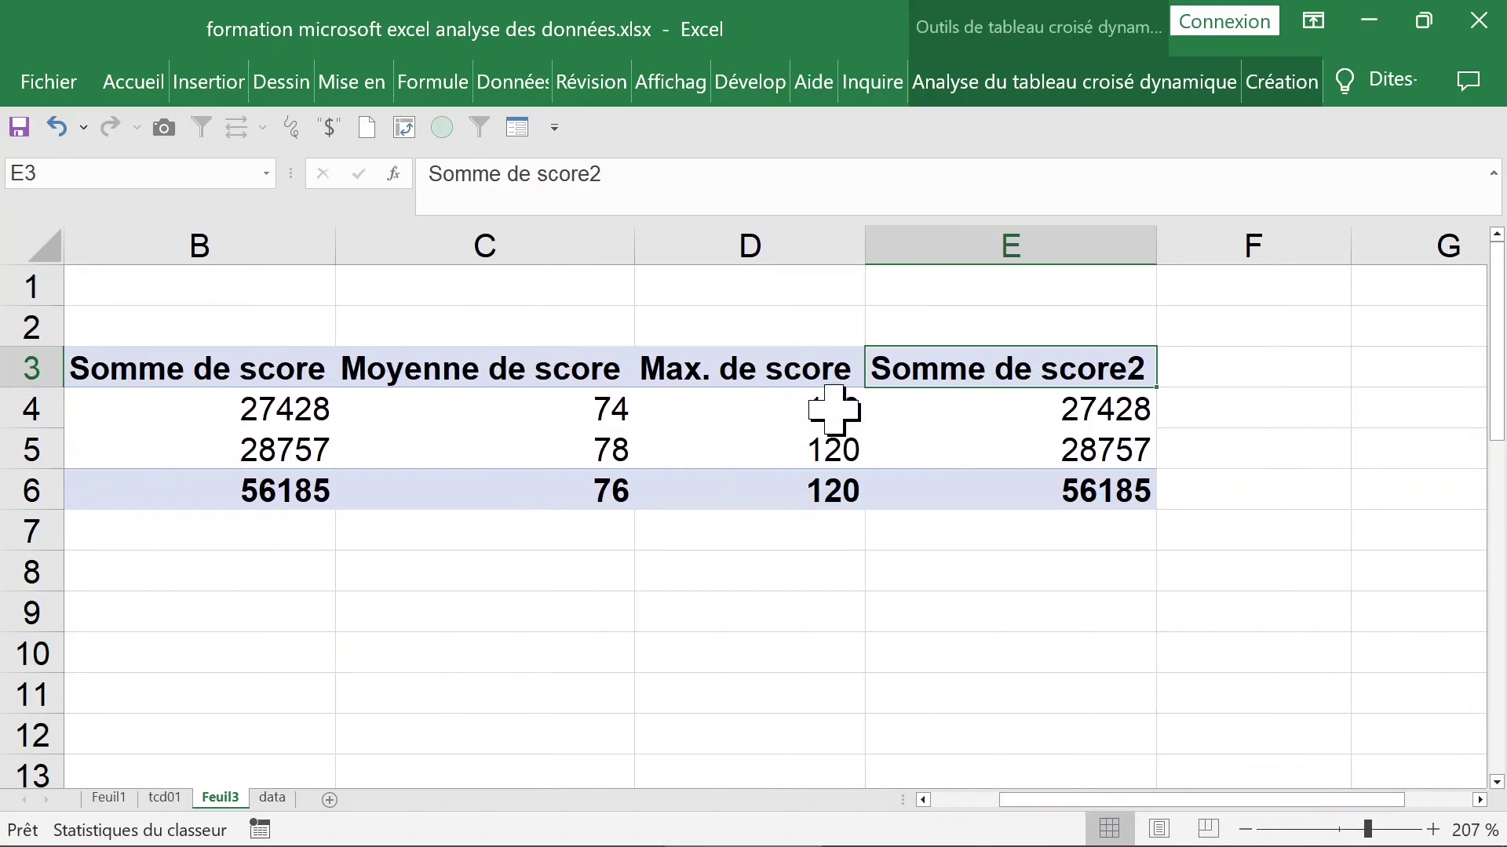
left_click(824, 370)
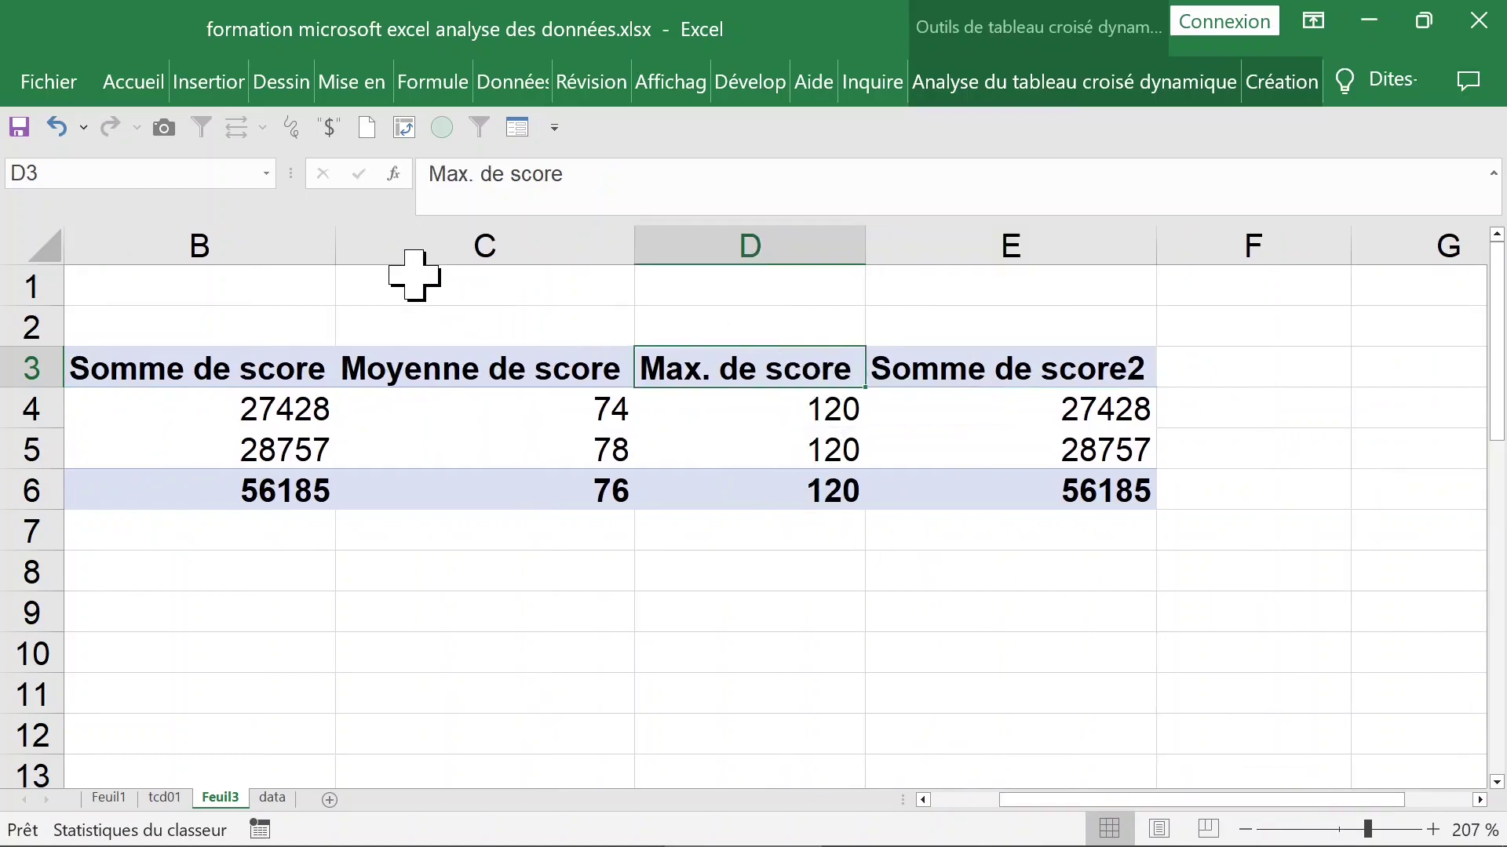
left_click(229, 240)
left_click(460, 235)
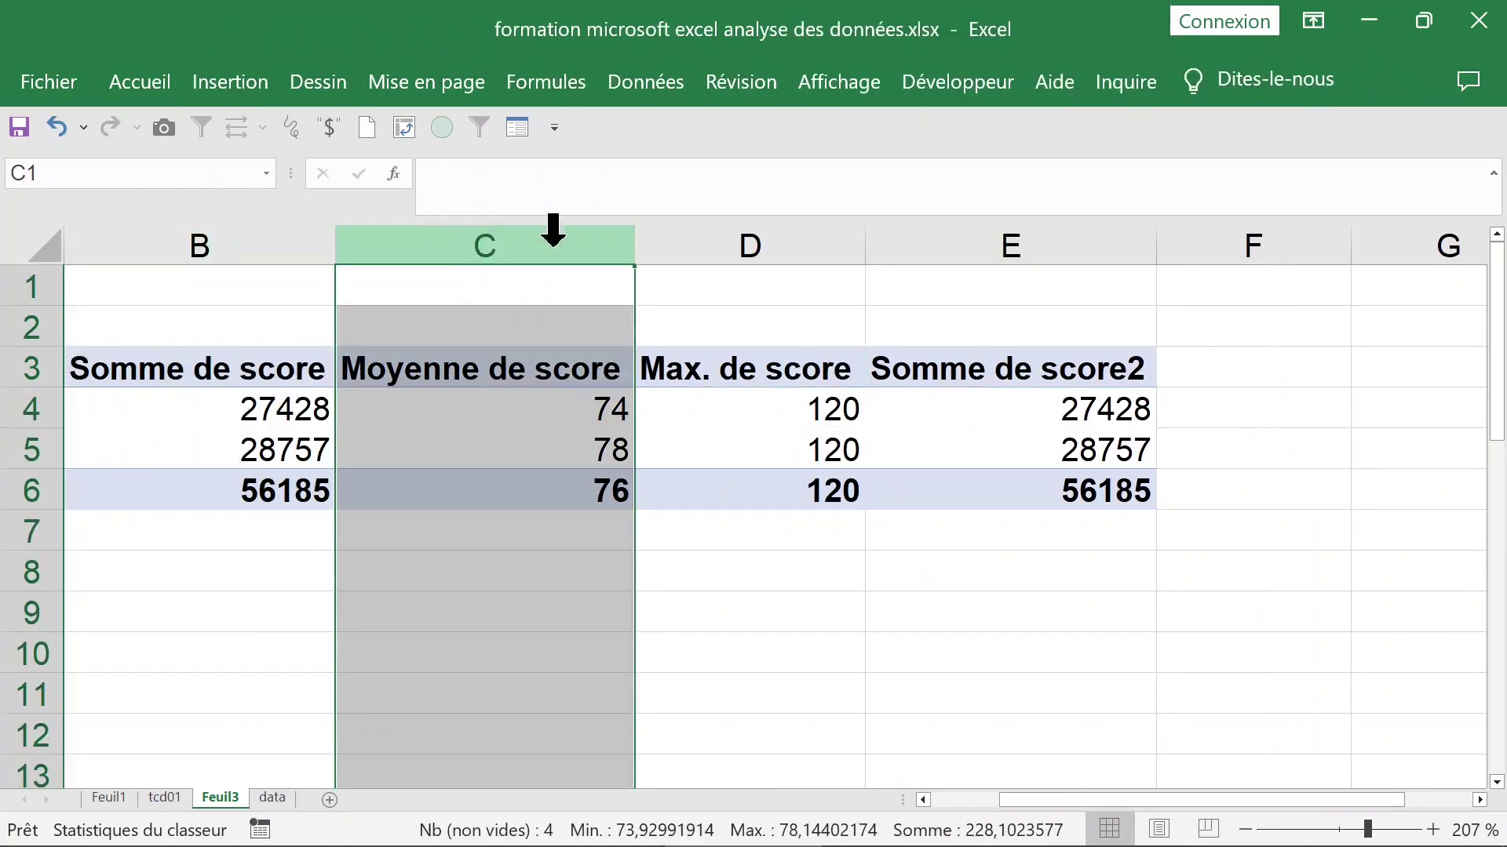
left_click(723, 240)
left_click(998, 369)
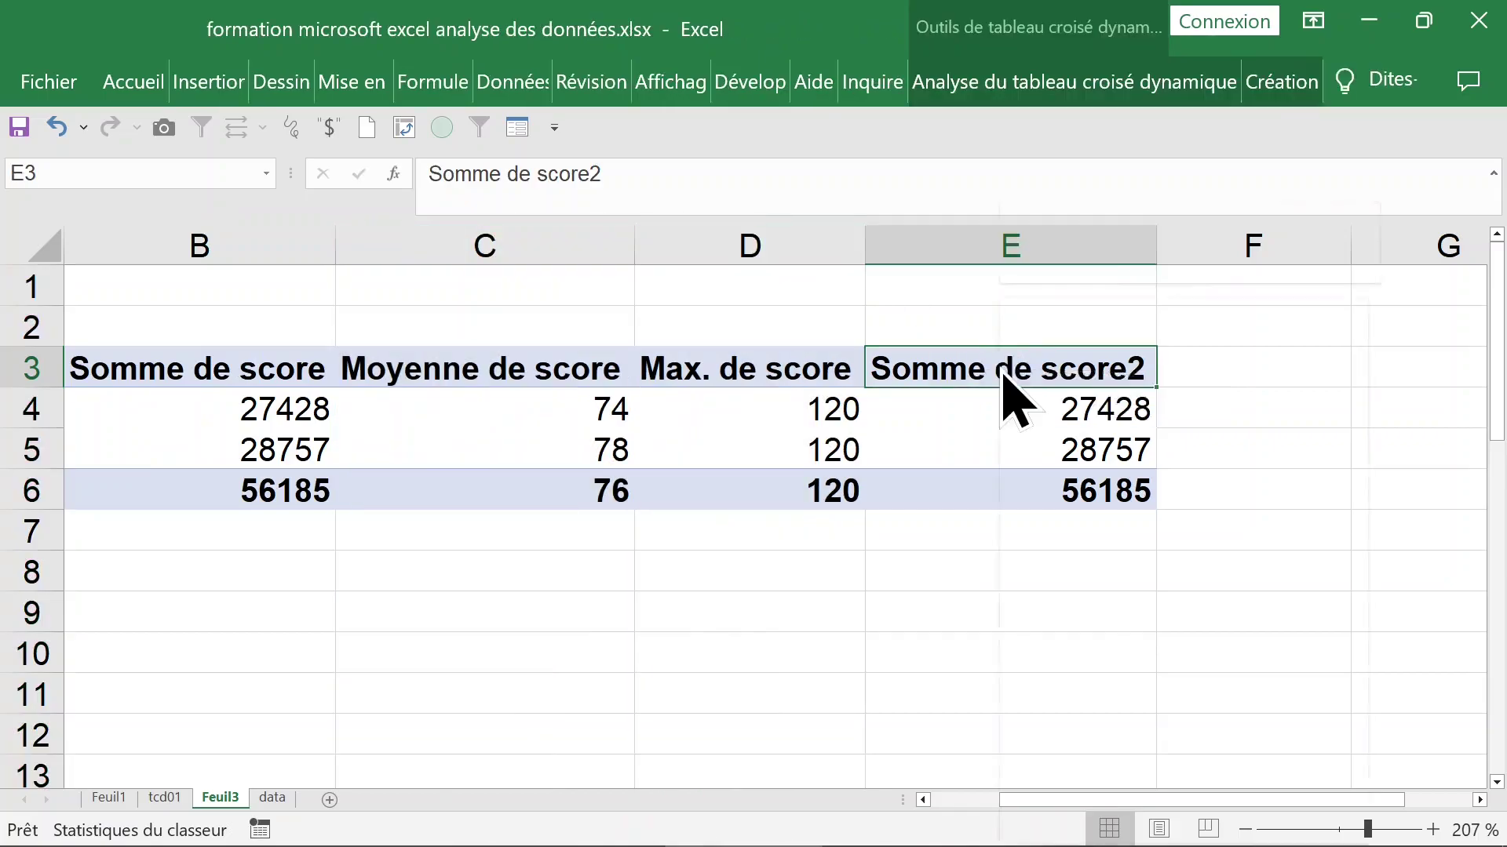
right_click(999, 368)
left_click(952, 404)
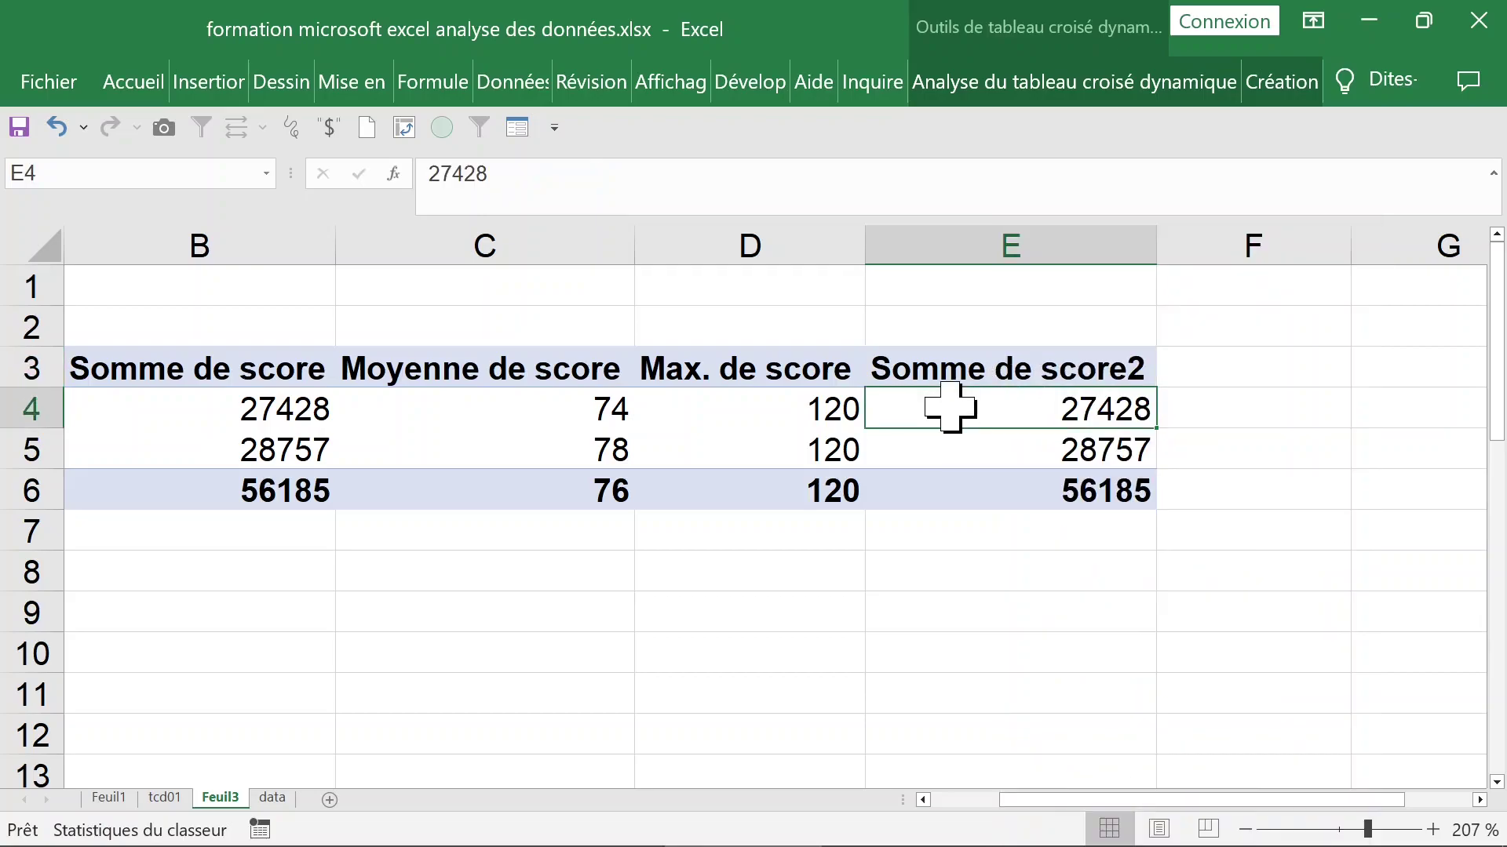
right_click(954, 412)
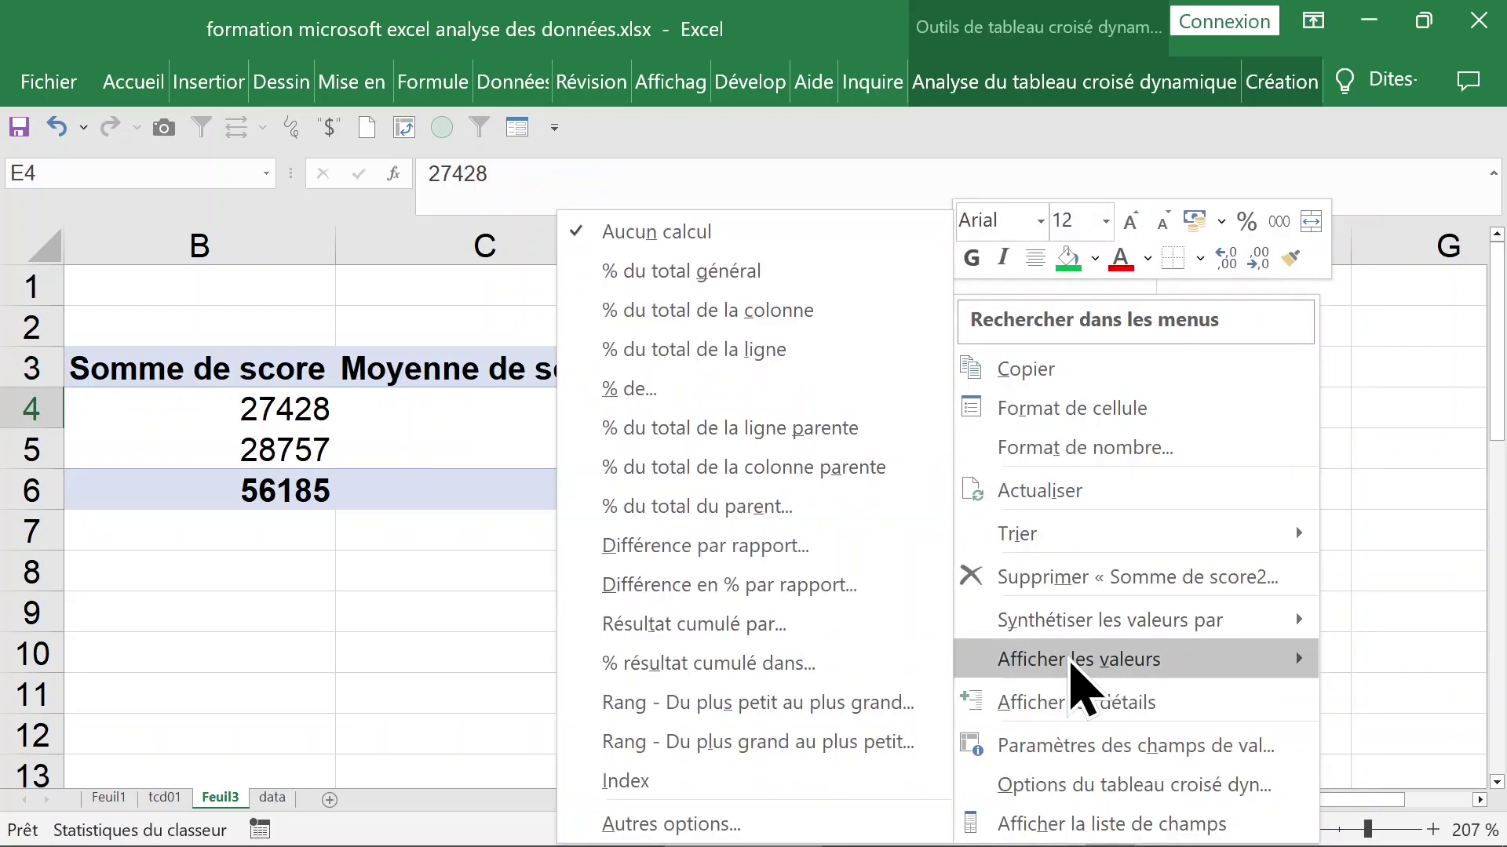
mouse_move(1082, 638)
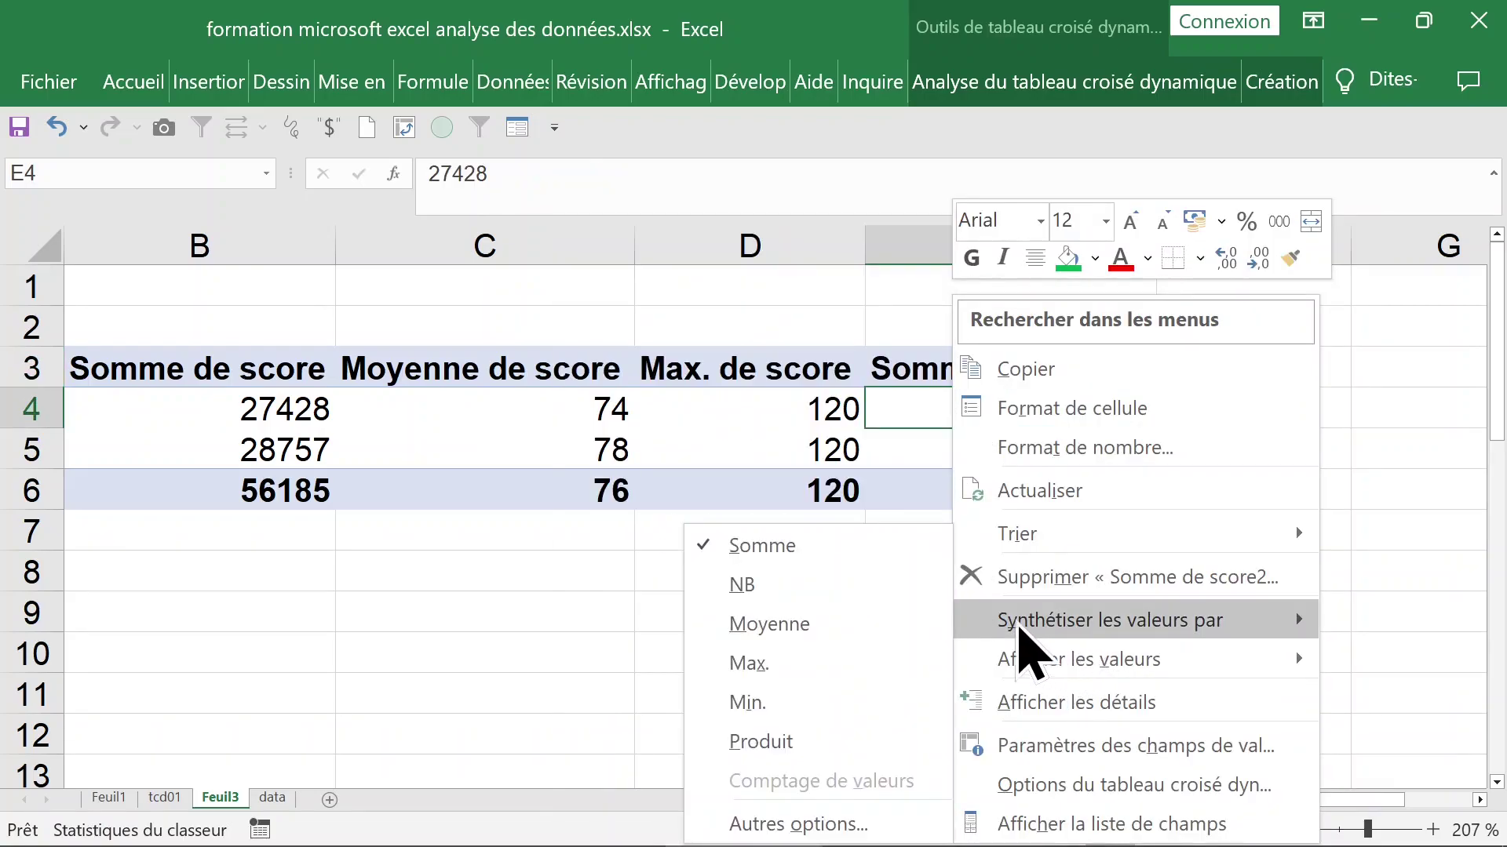
left_click(816, 705)
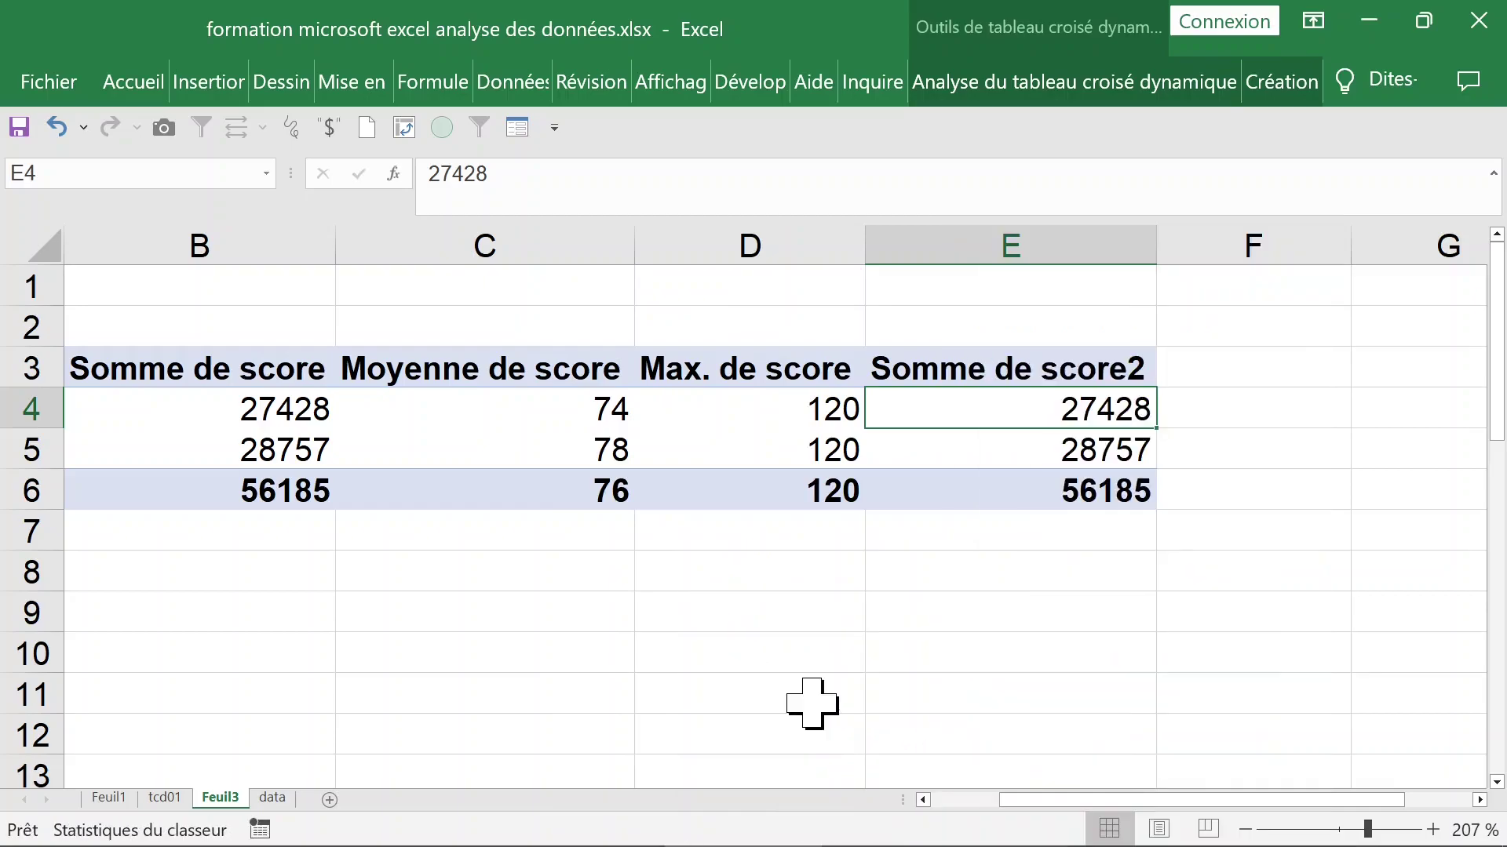
Rename the minimum column's header in E3 as "Min. de score".
left_click(1036, 369)
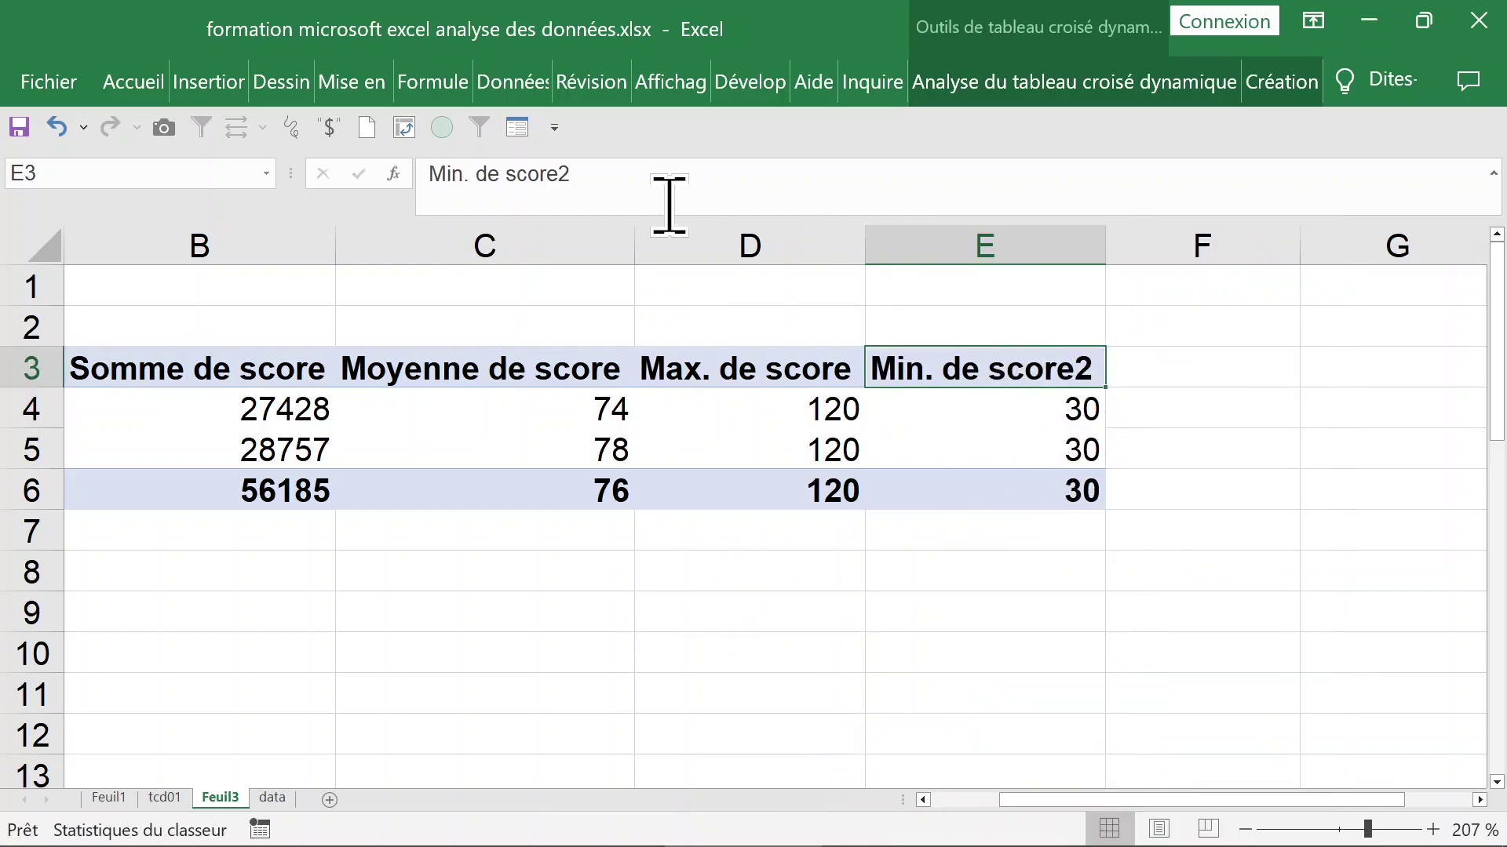
left_click(655, 172)
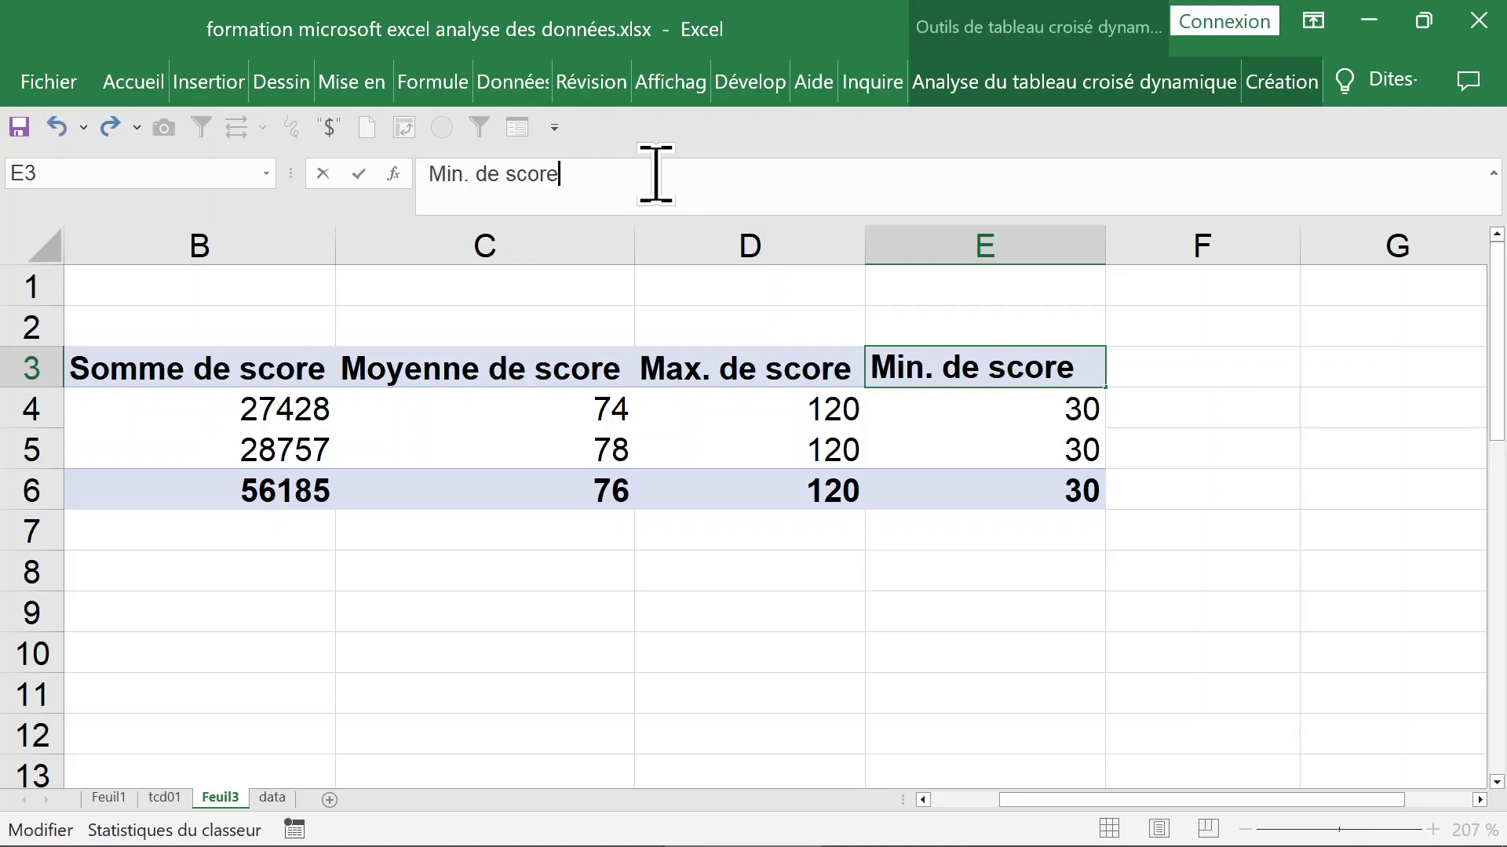
key("Return")
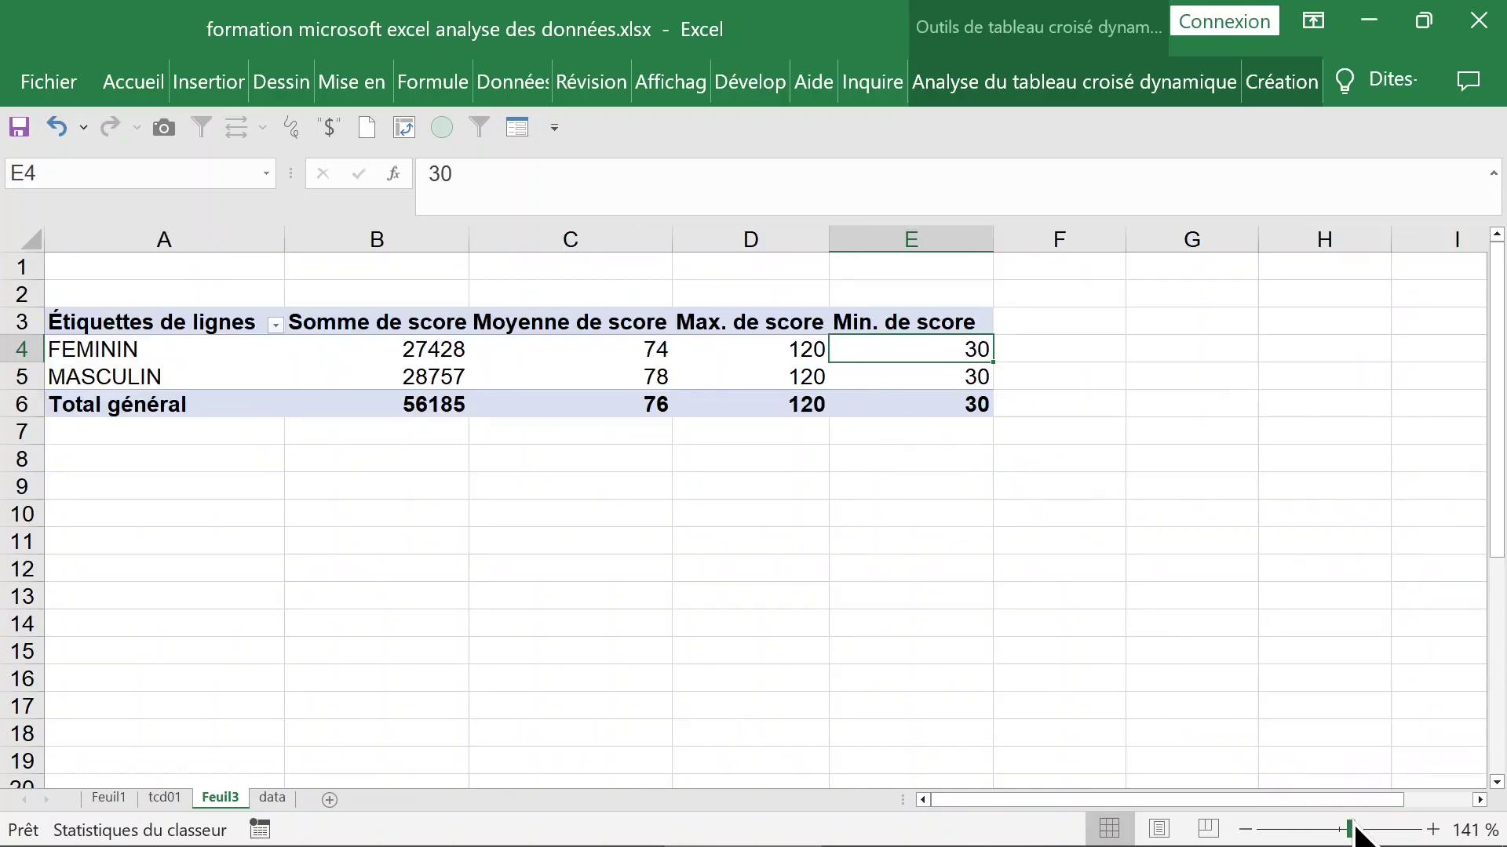
Examine the pivot table's score sum, average, maximum and minimum columns by gender.
left_click(796, 480)
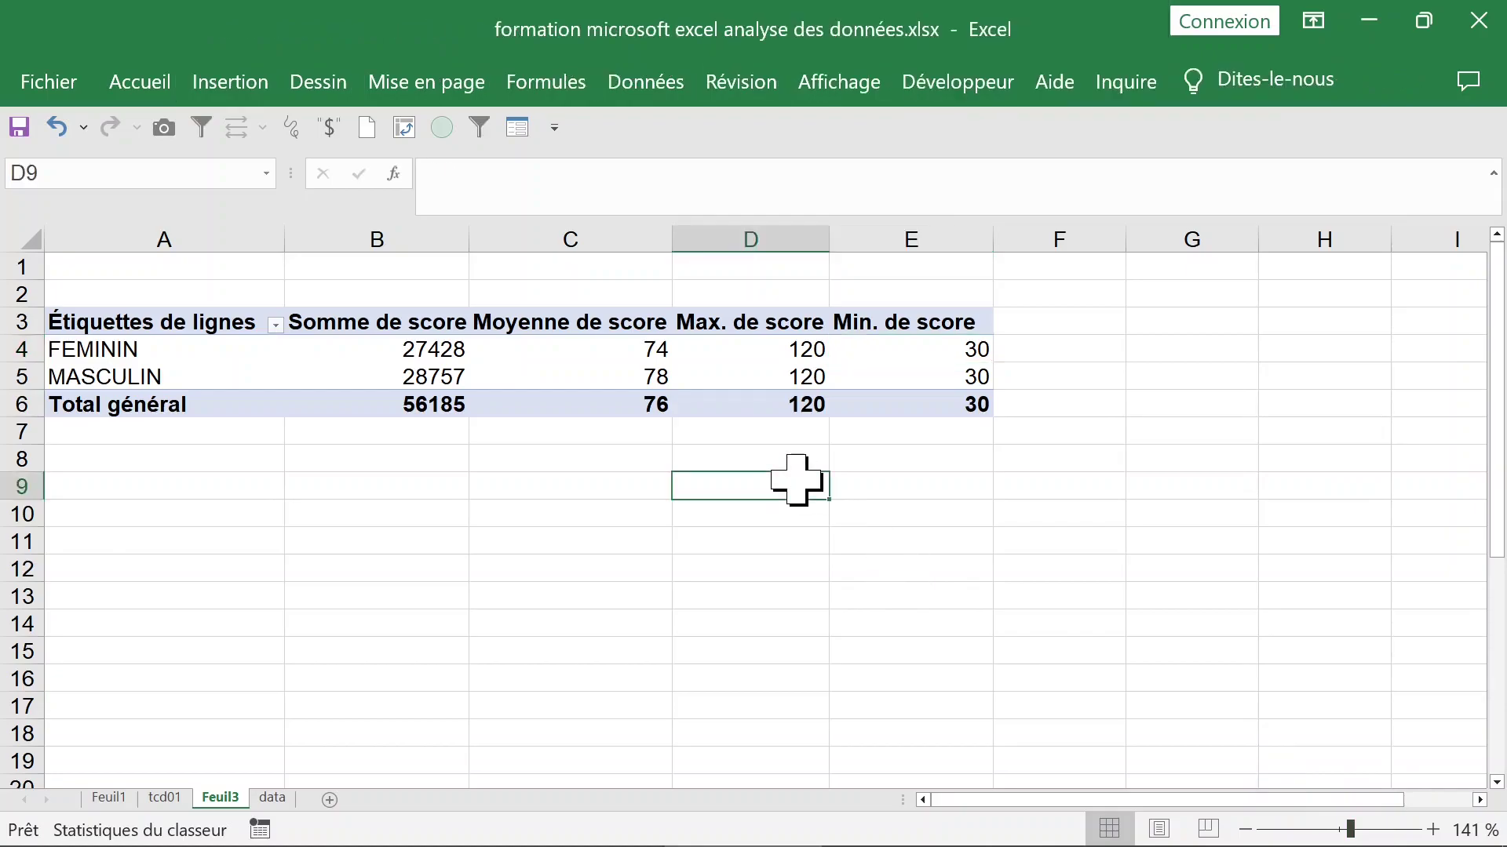
key("Left")
key("Left")
key("Left")
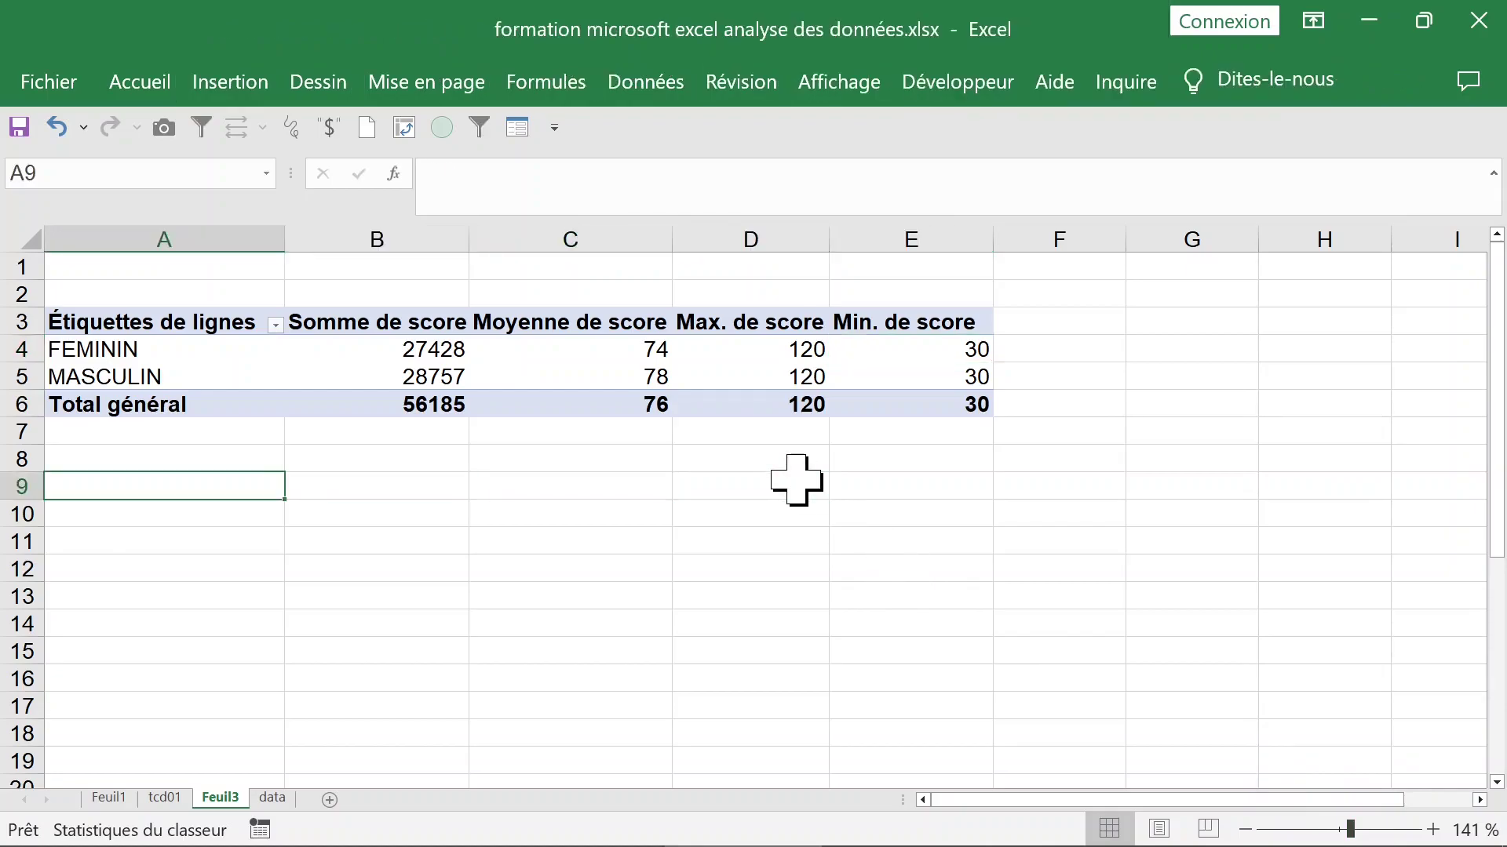
left_click(417, 351)
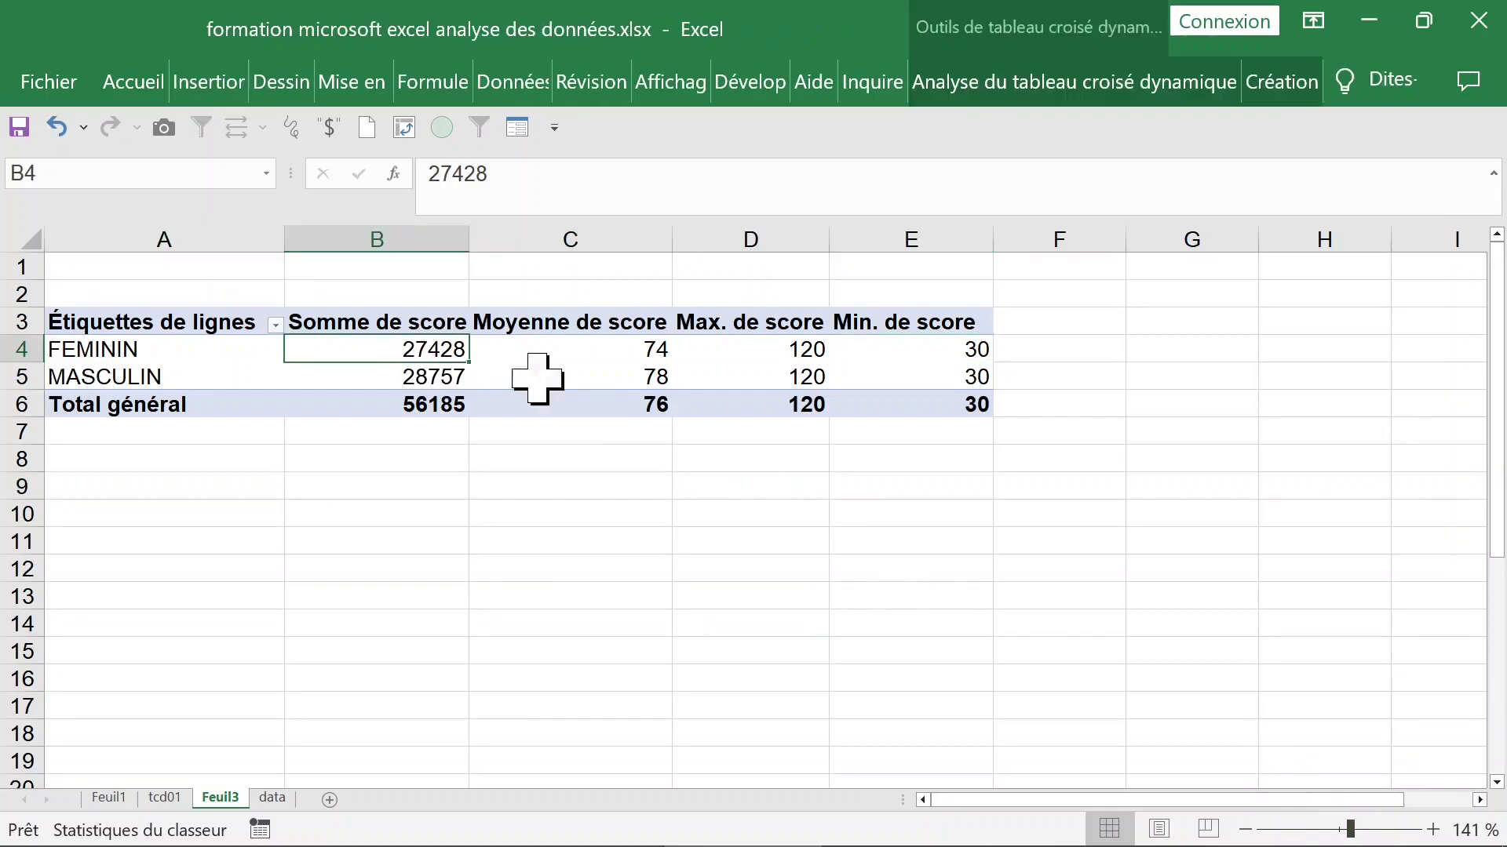
left_click(620, 402)
left_click_drag(201, 319, 690, 368)
left_click(400, 226)
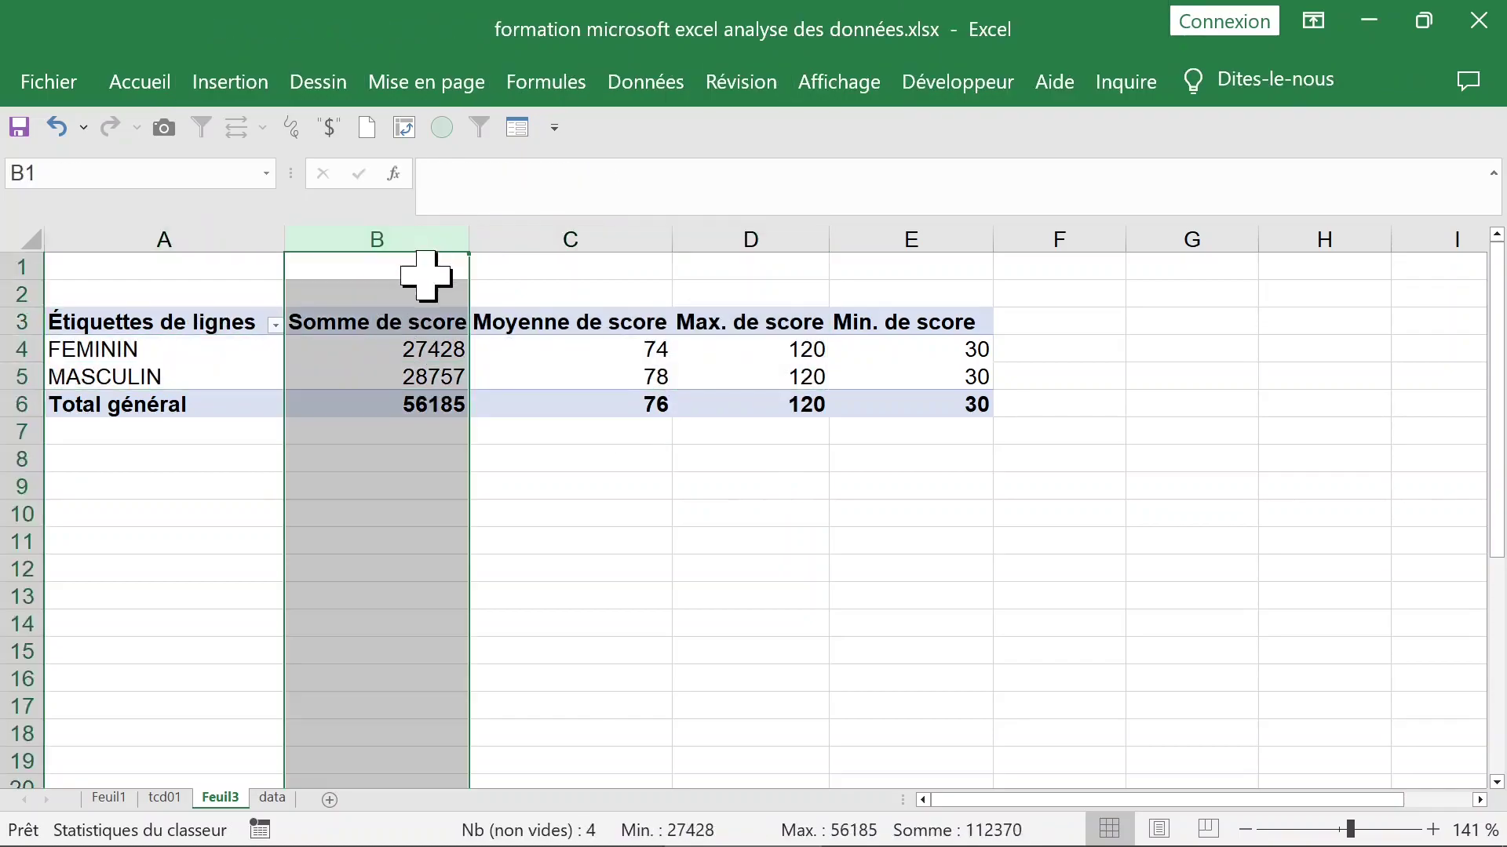
Check the average, maximum and minimum score columns and the two gender rows of the pivot table.
left_click(608, 226)
left_click(731, 229)
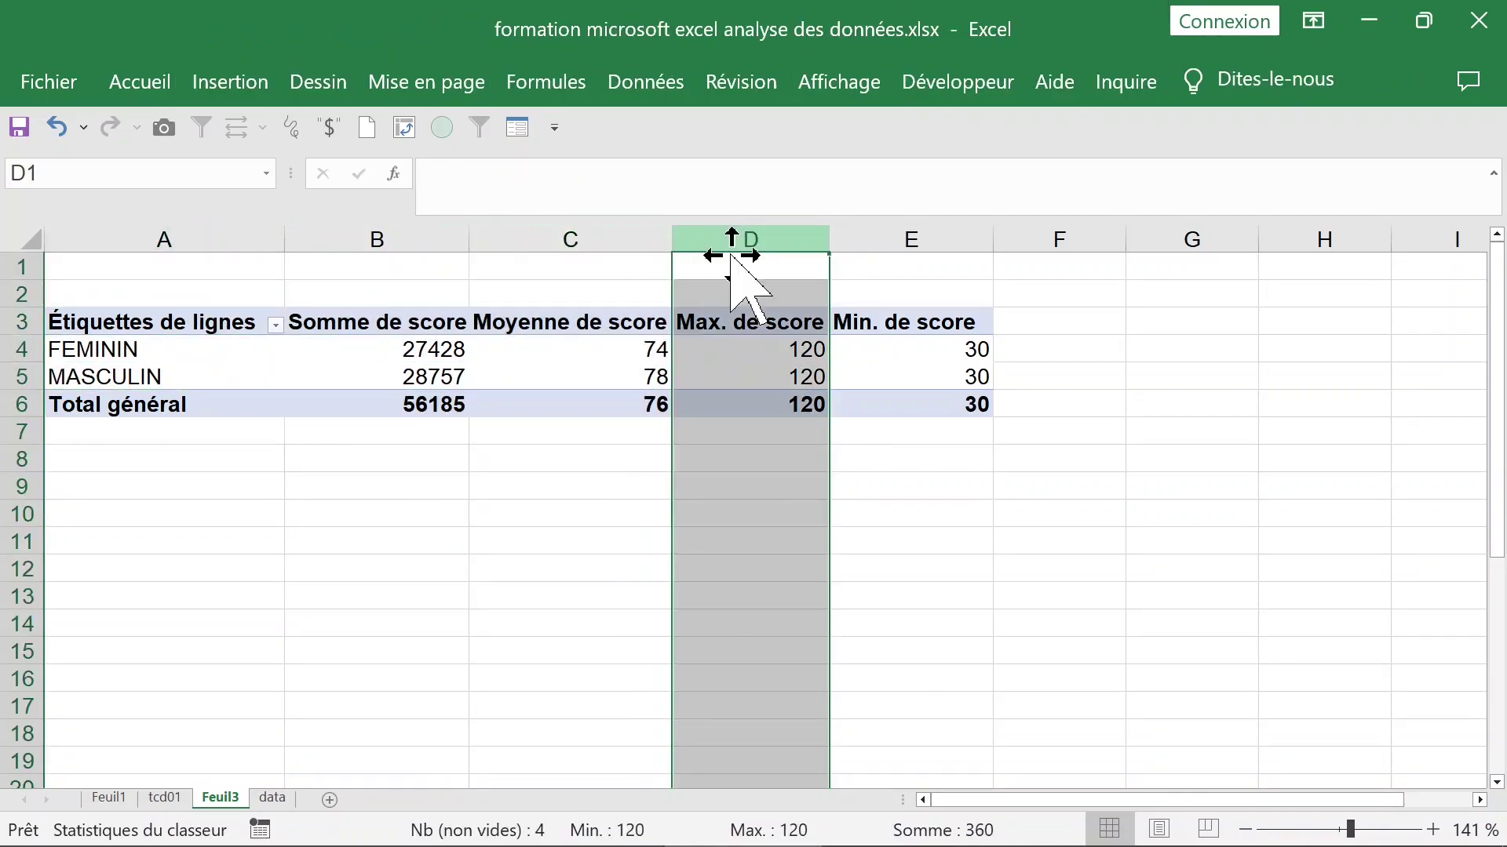
left_click(922, 226)
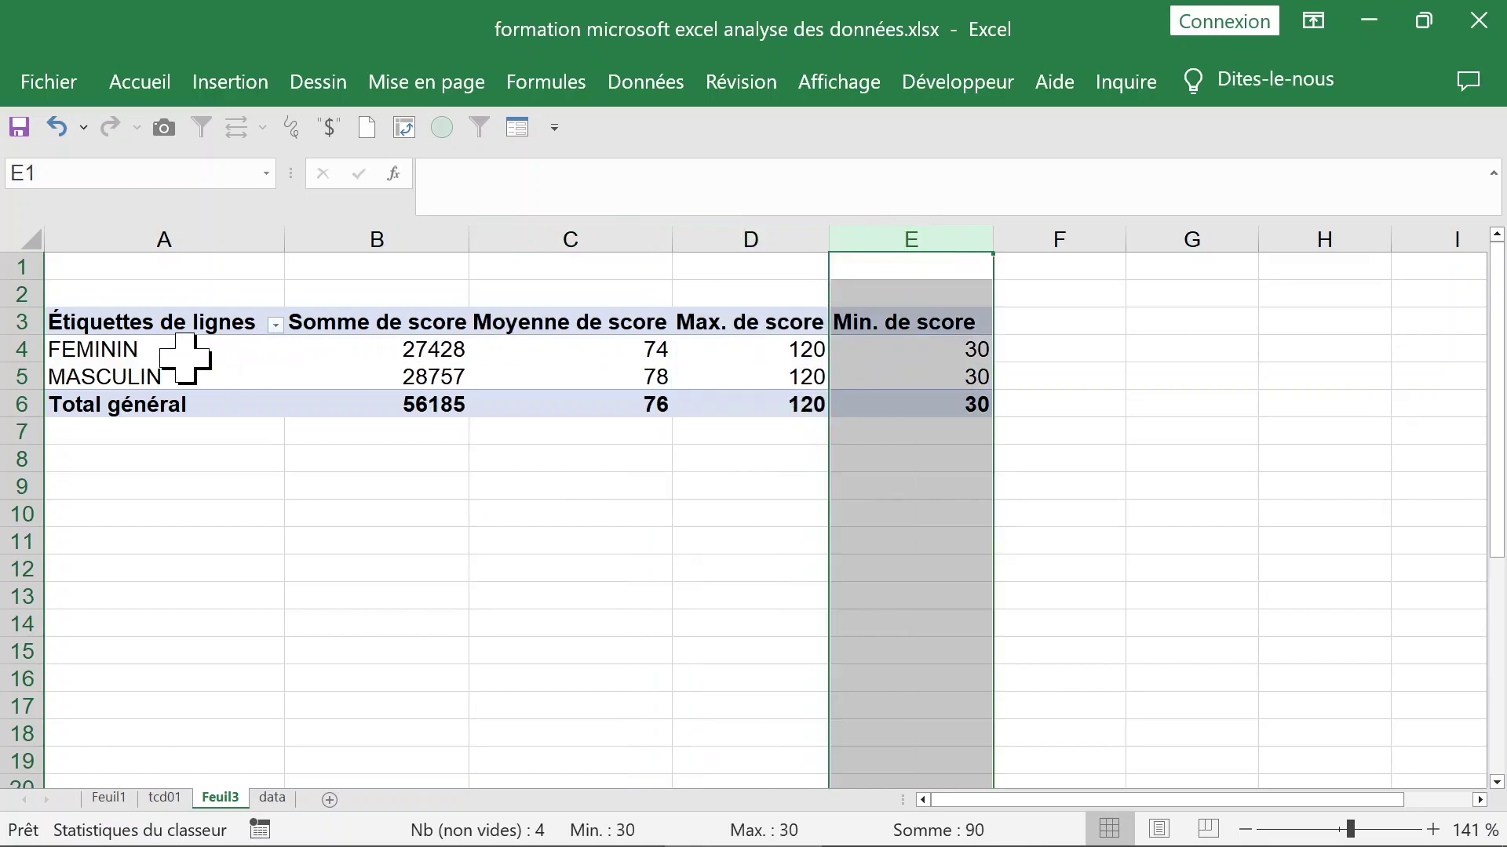
left_click(208, 379)
left_click(220, 351)
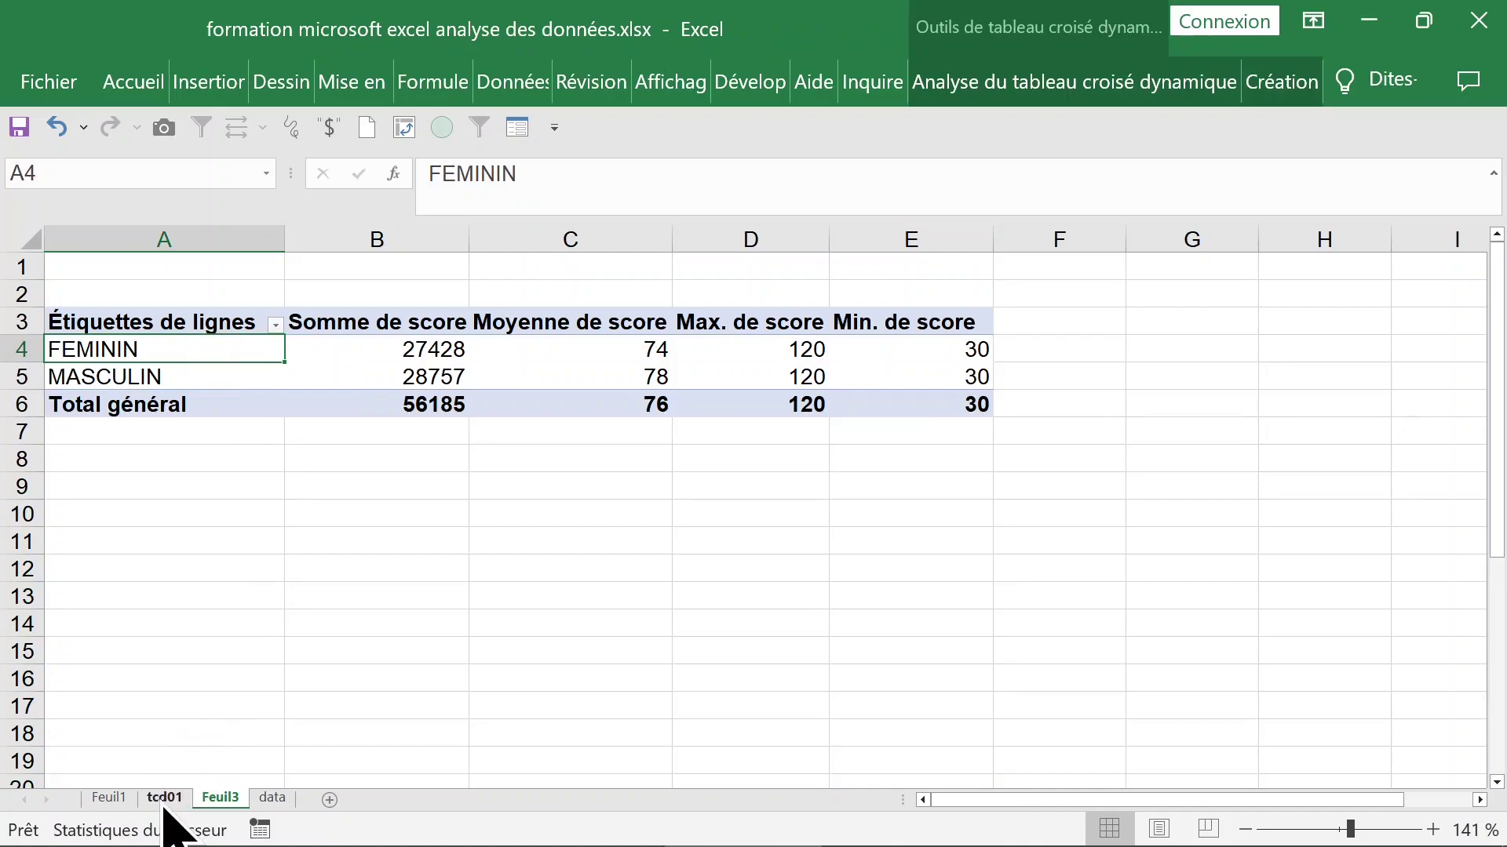
Go to the data sheet, return to its header row and select the first age value in B2.
left_click(273, 799)
left_click(309, 541)
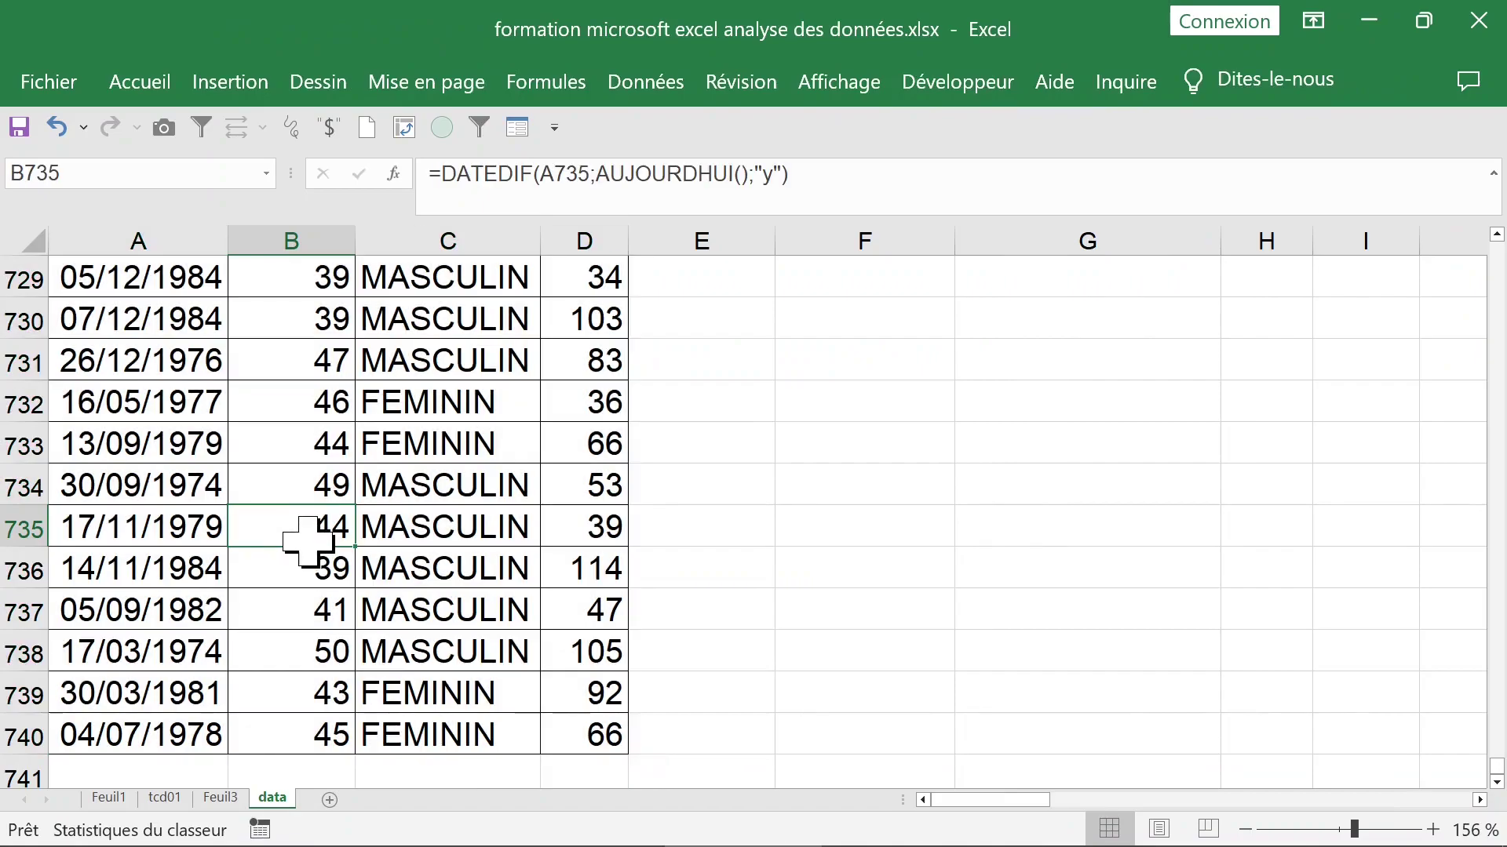
key("ctrl+Up")
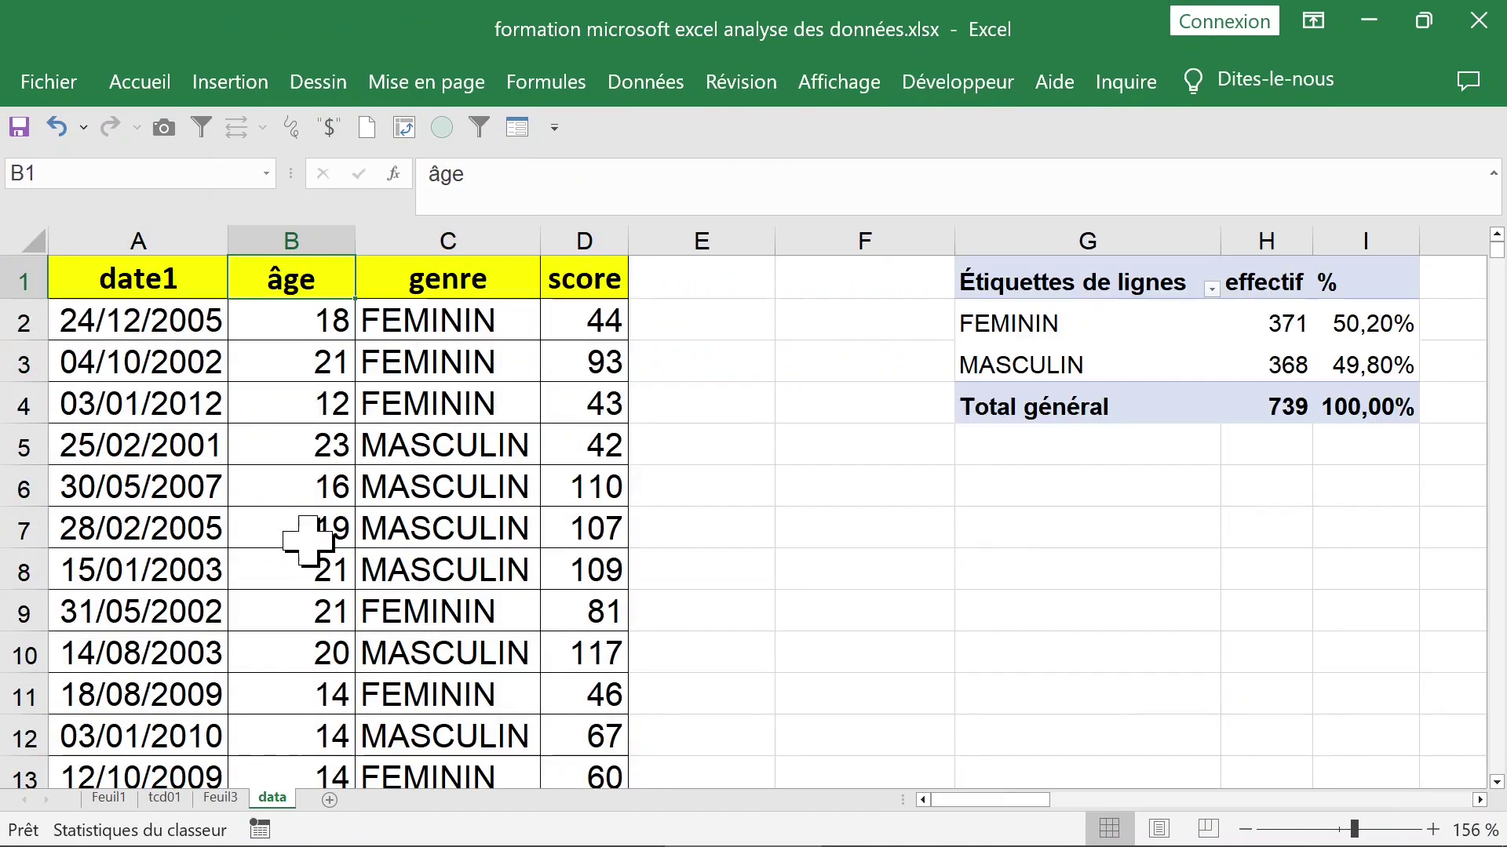
left_click(290, 239)
left_click(299, 335)
left_click(303, 376)
left_click(444, 377)
left_click(302, 317)
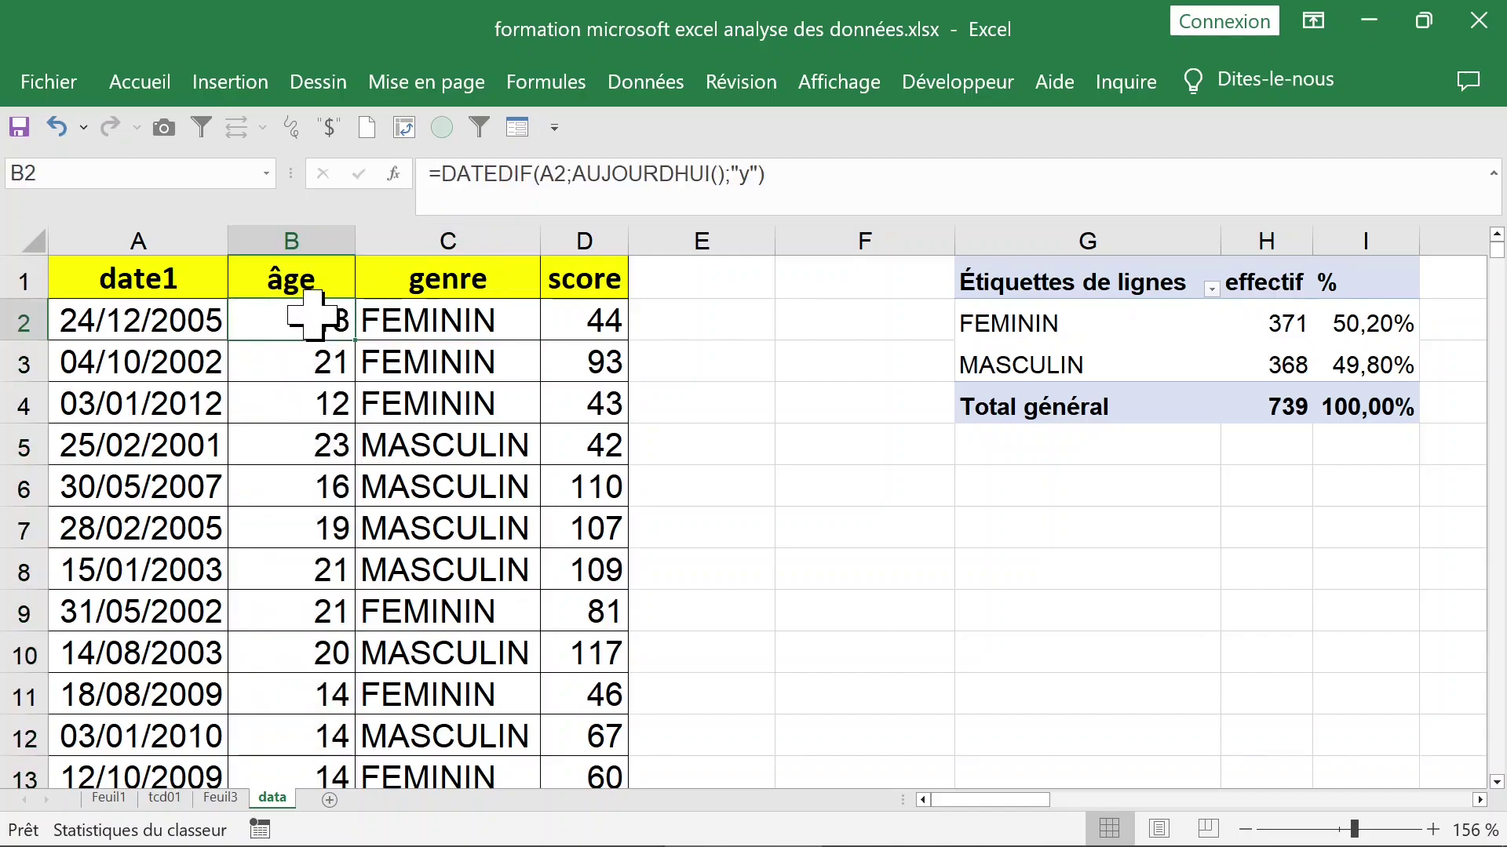
Insert a pivot table from the data range A1:D740, placed on the existing tcd01 sheet at cell A7.
left_click(235, 84)
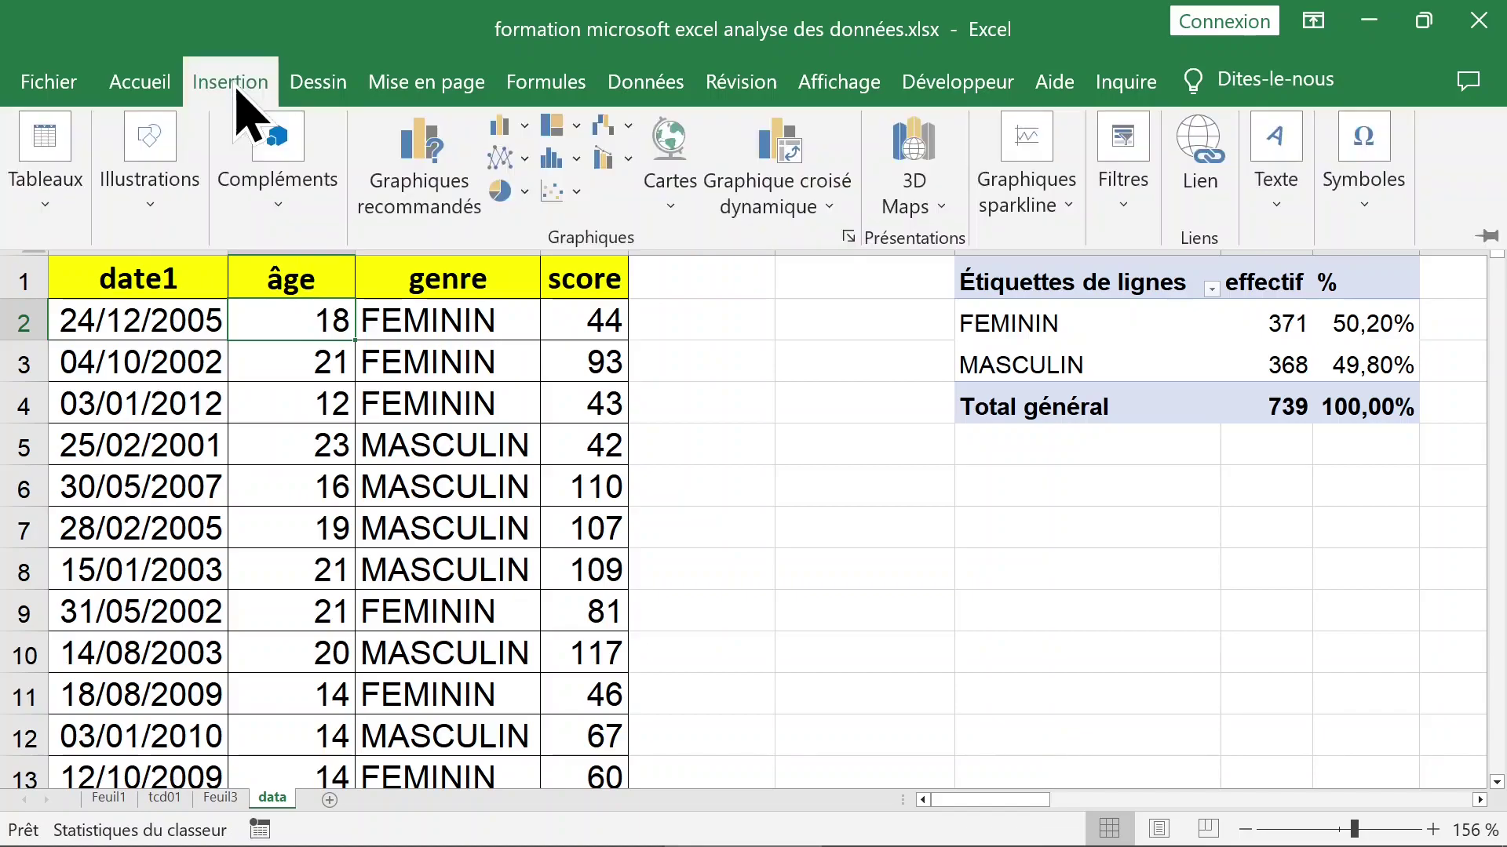
left_click(45, 154)
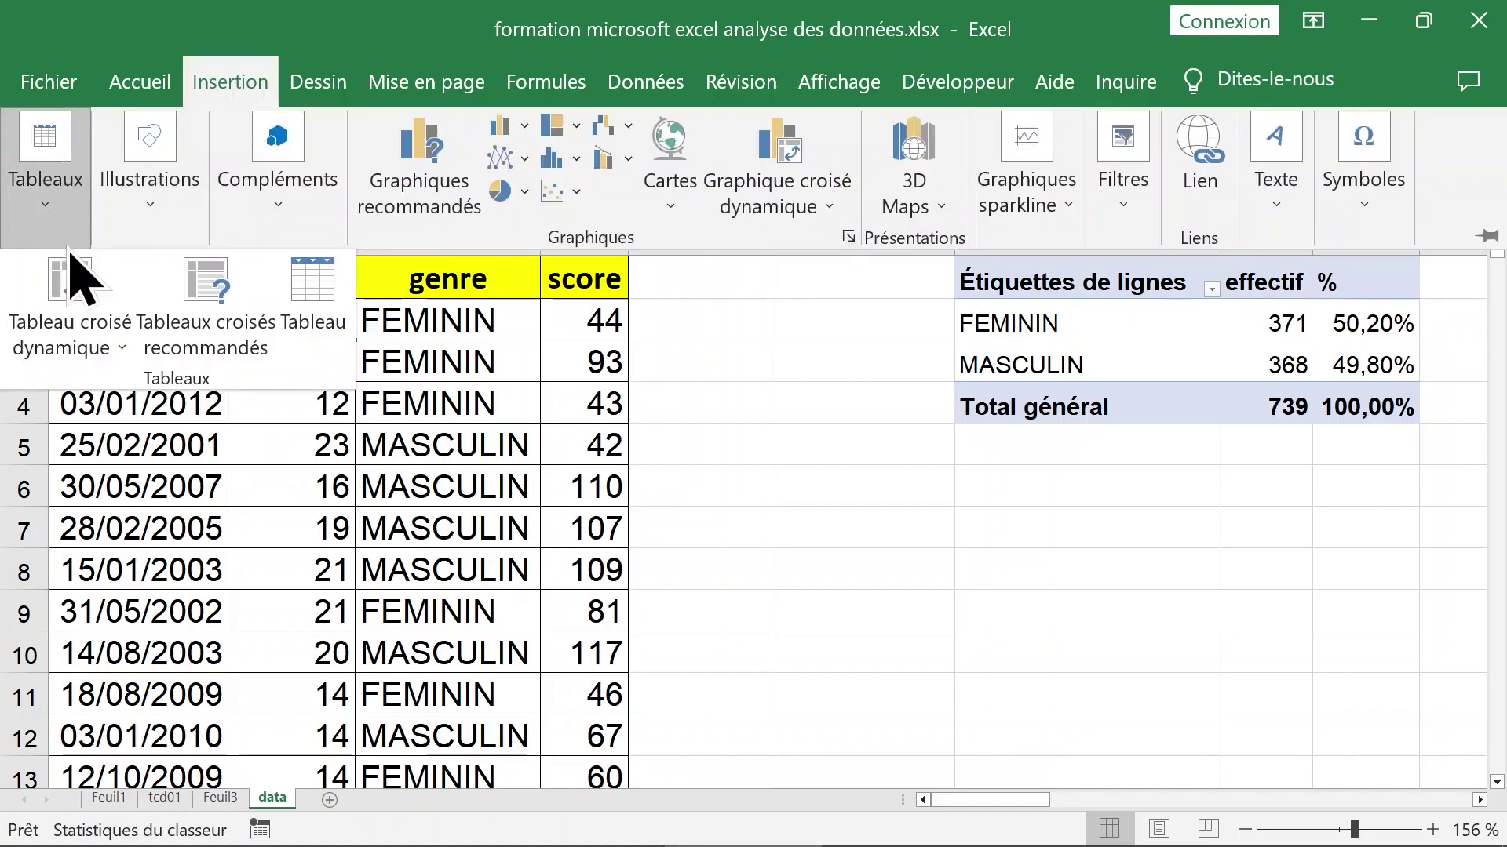
left_click(79, 290)
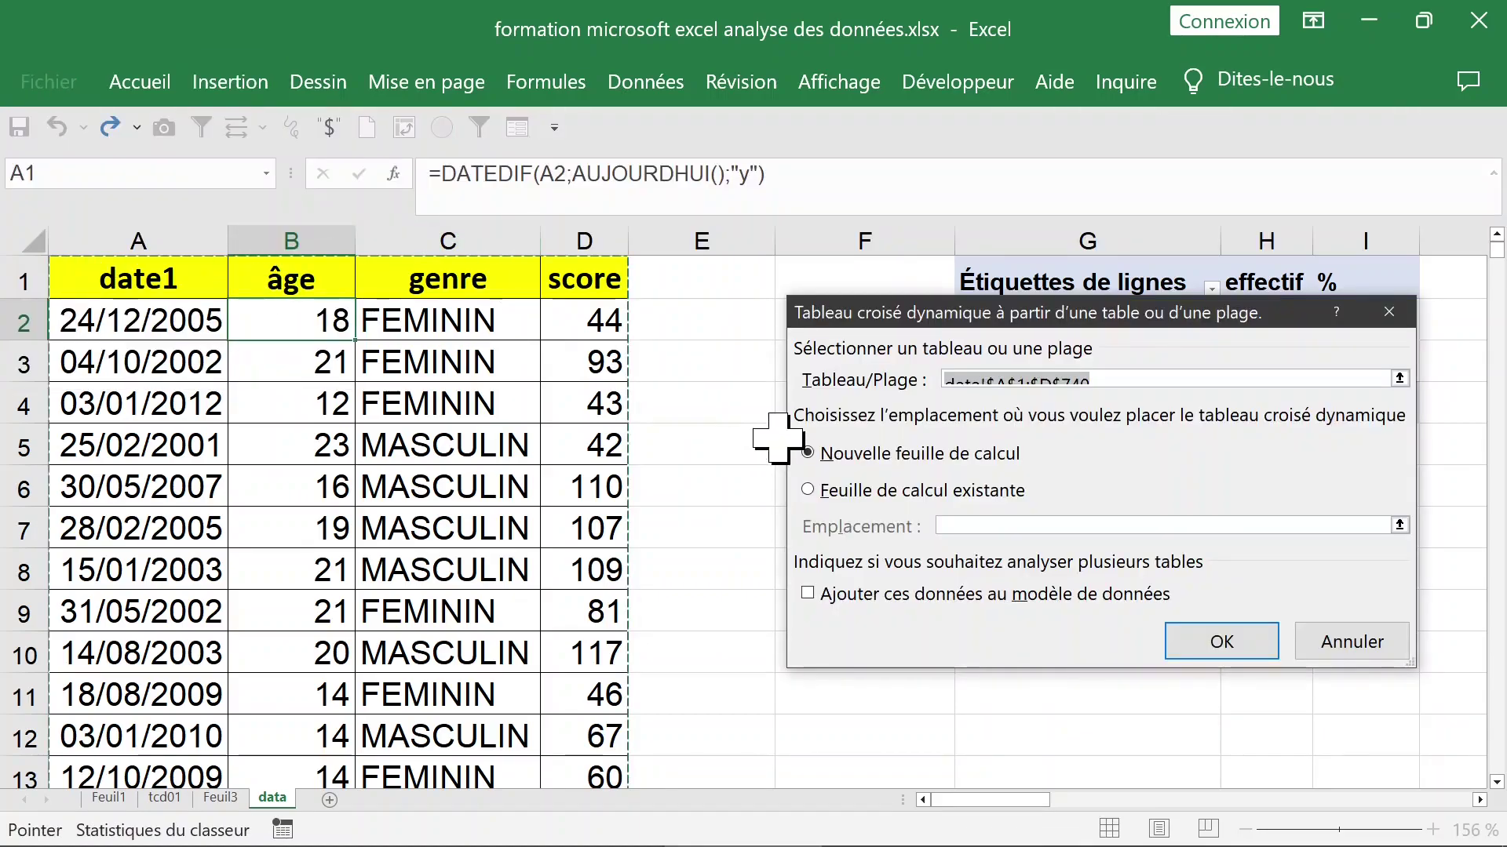
left_click(952, 492)
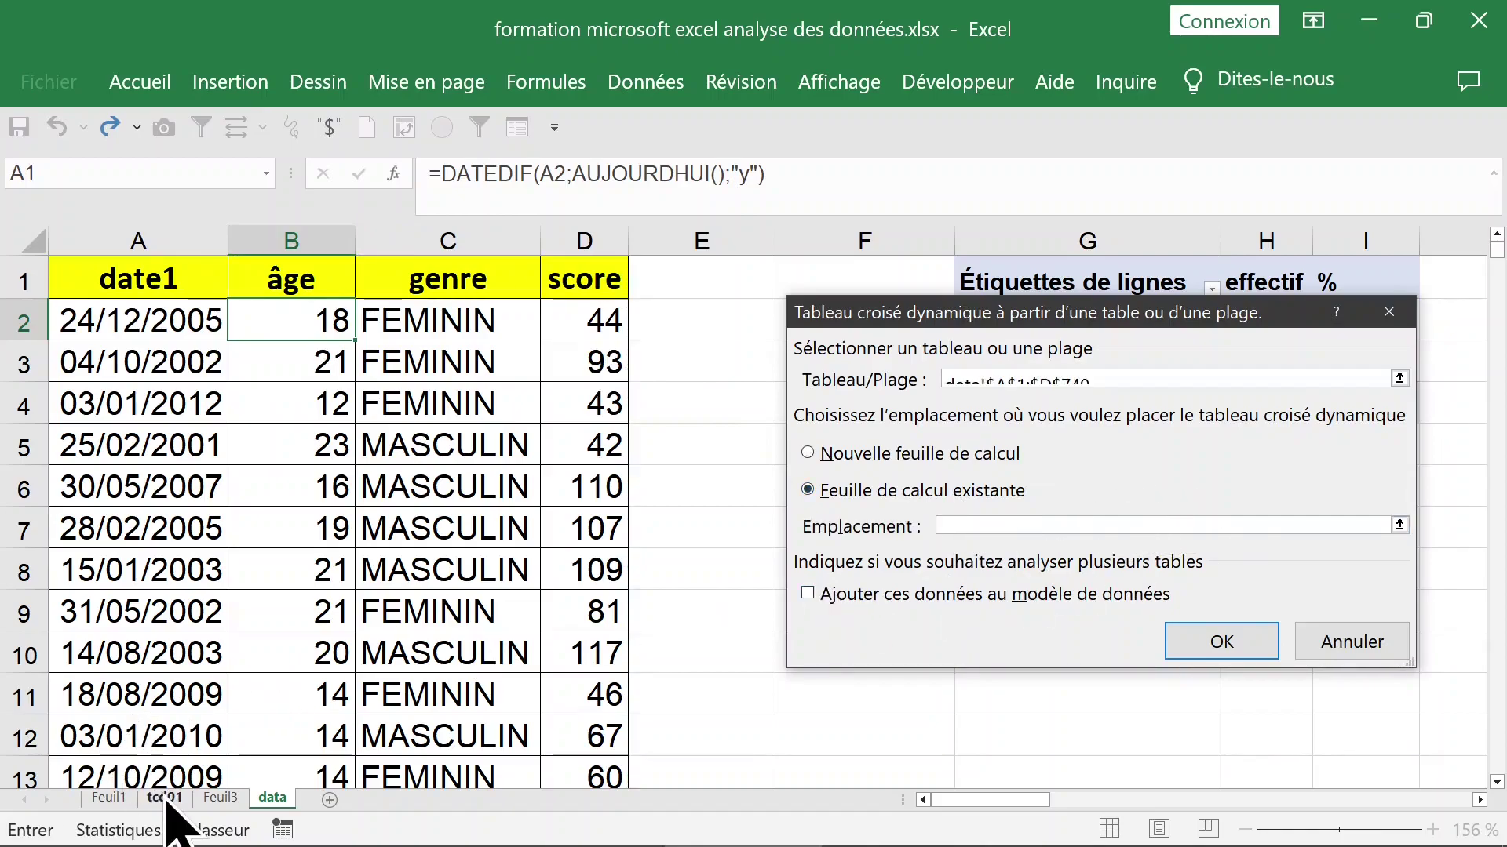
left_click(165, 799)
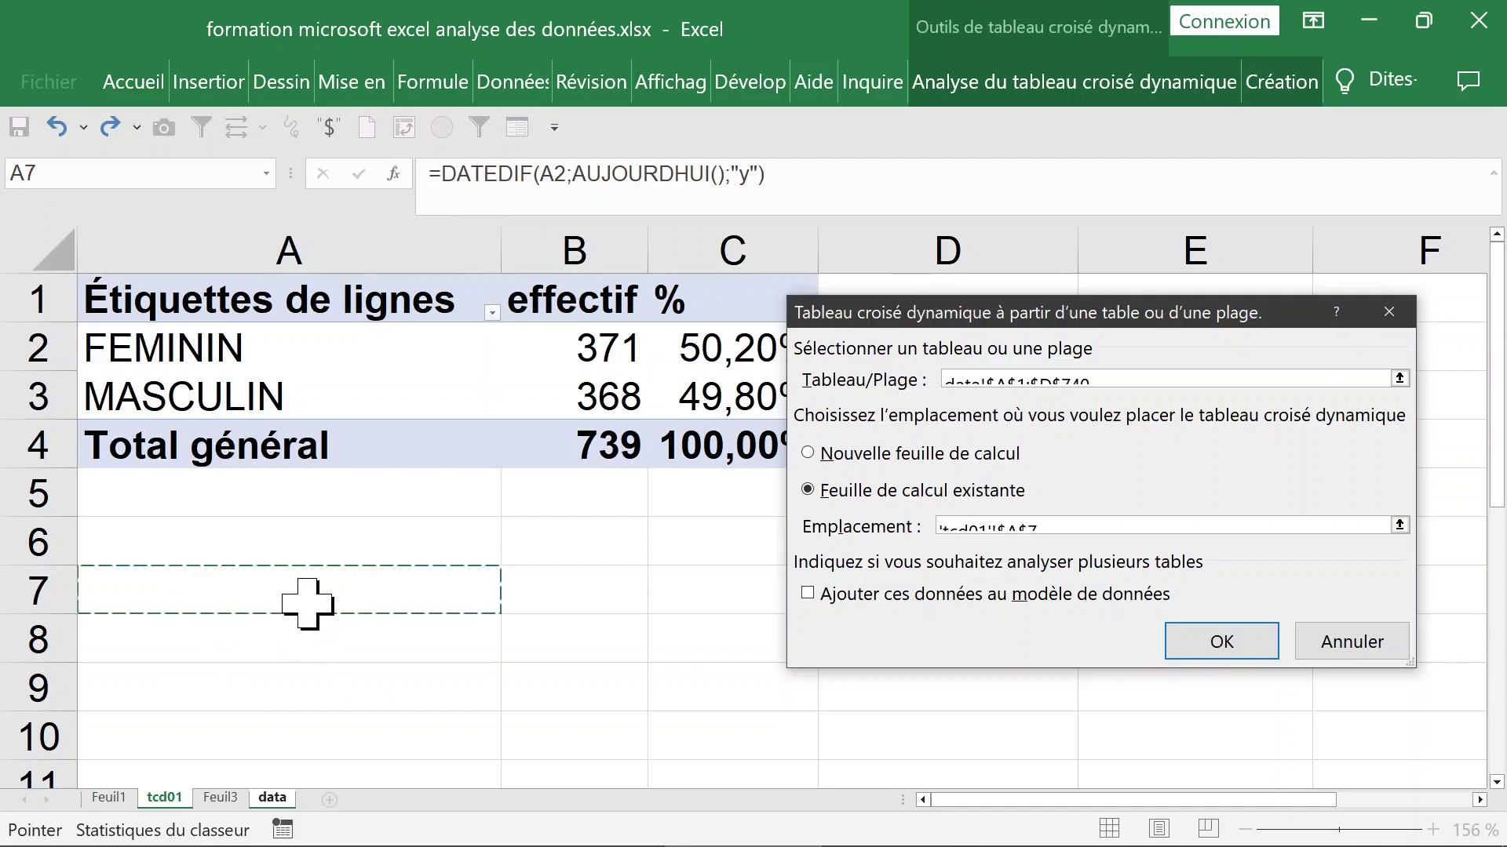
left_click(1196, 645)
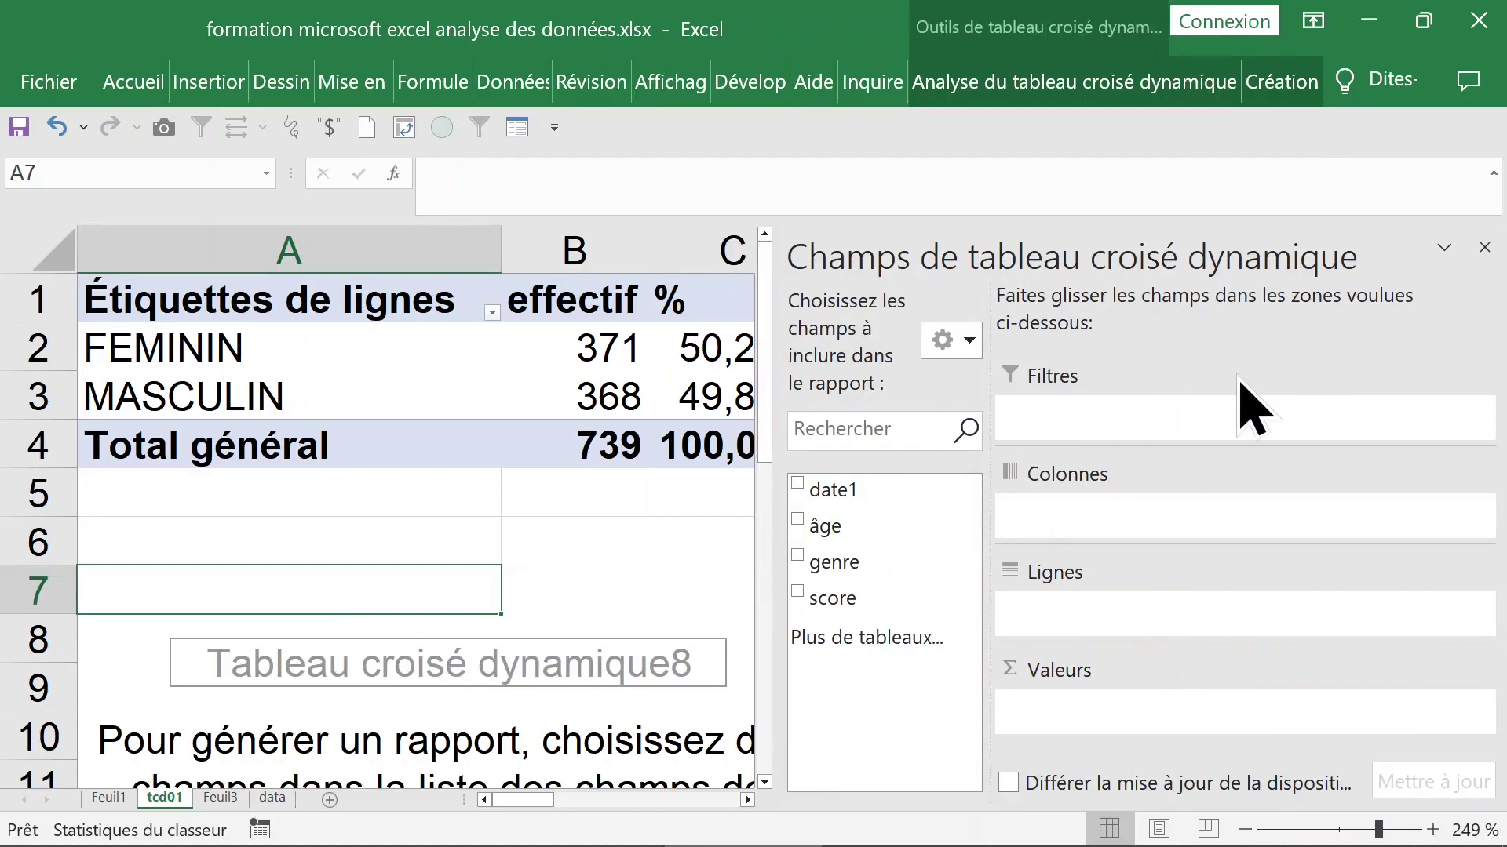
Add the âge field to the new pivot table's rows and ungroup its age ranges into individual ages.
left_click(628, 493)
scroll(660, 477, "down", 2)
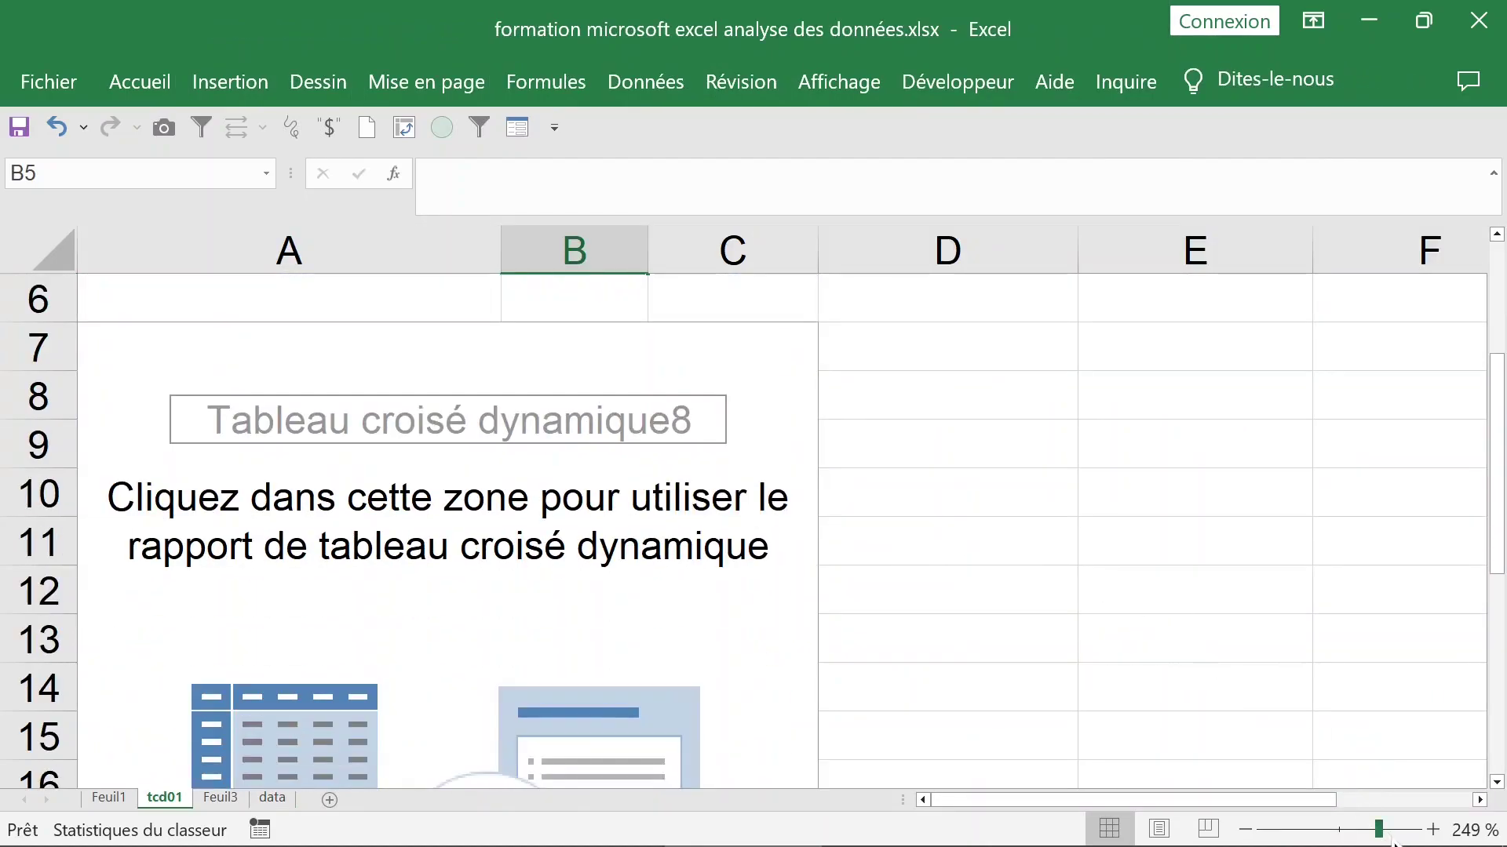
left_click_drag(1379, 830, 1360, 830)
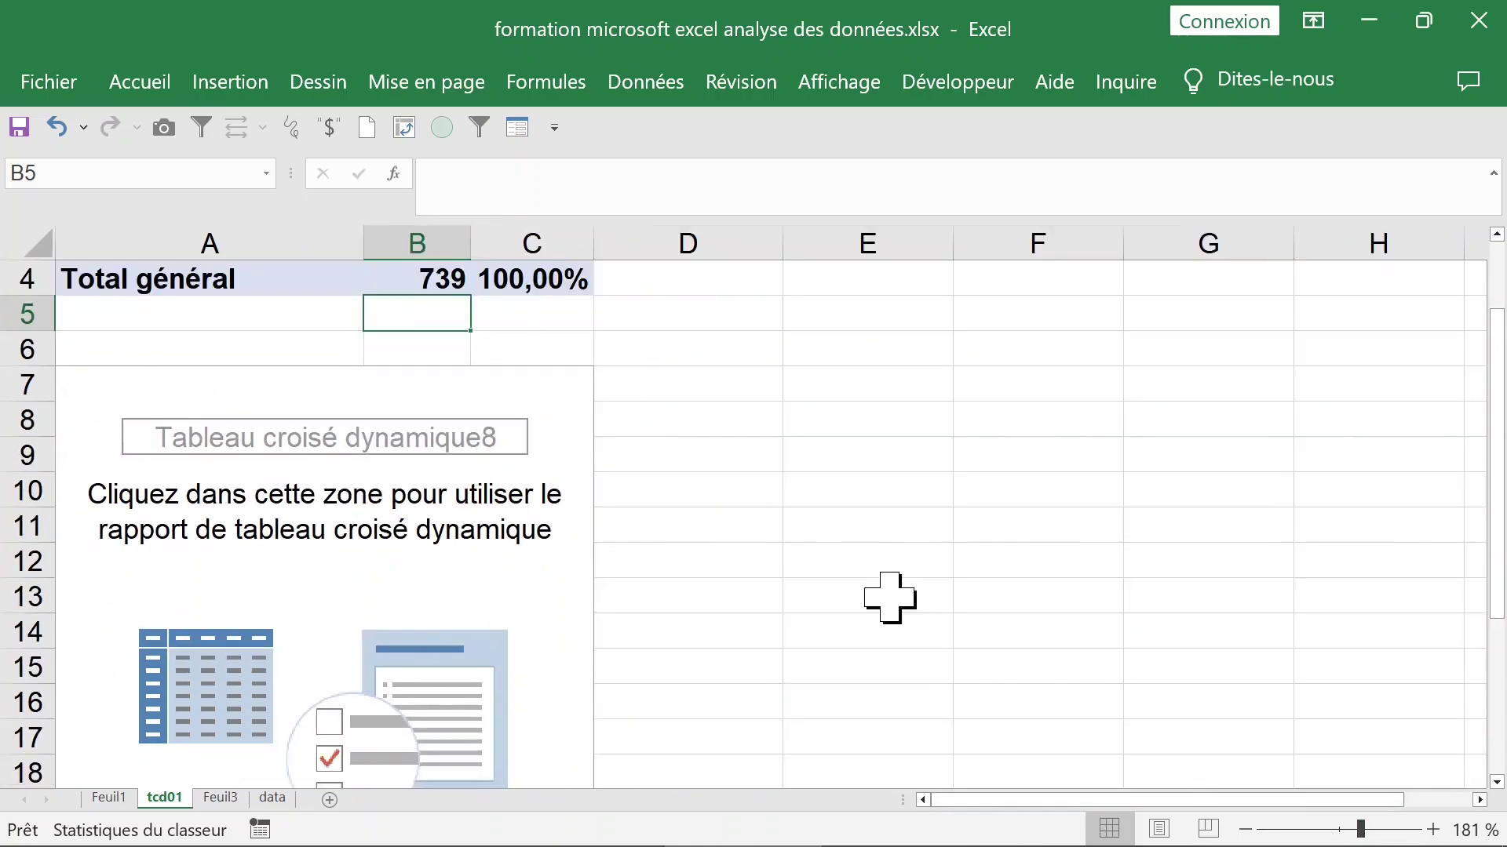
left_click(420, 461)
scroll(518, 486, "down", 1)
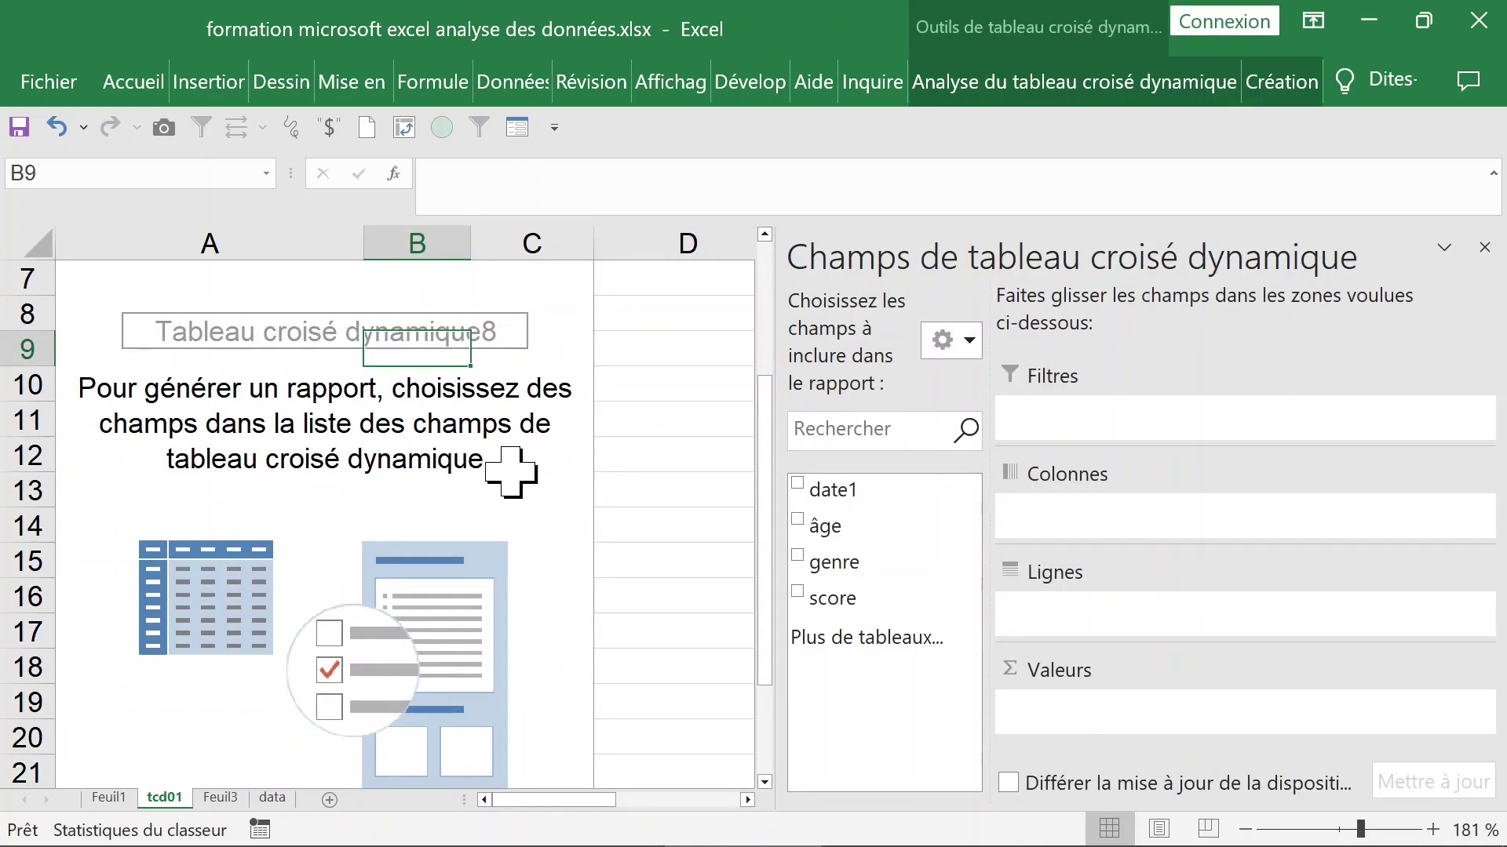
left_click(799, 521)
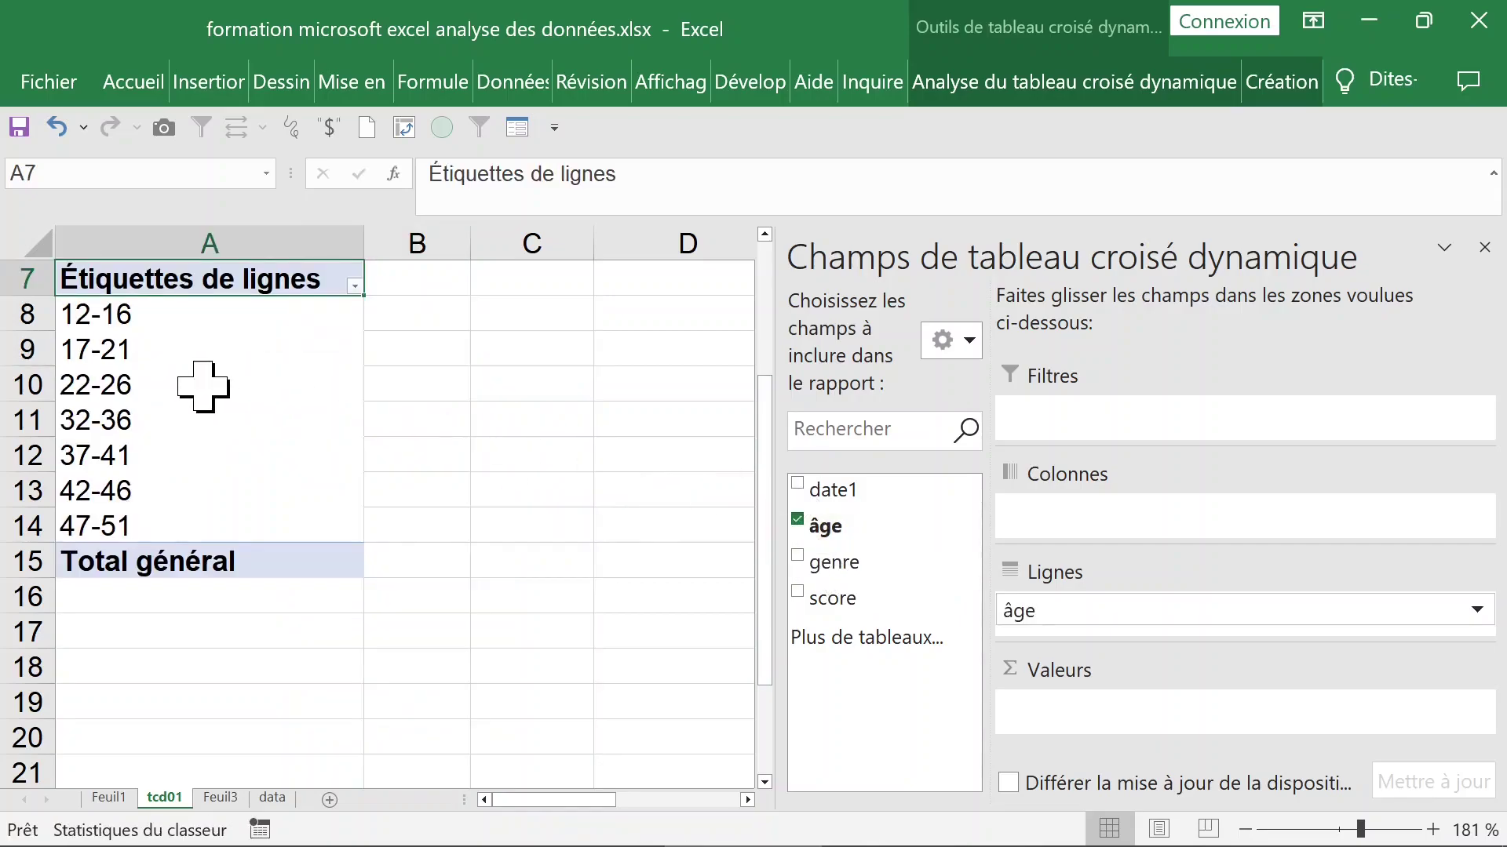
left_click(188, 353)
right_click(193, 355)
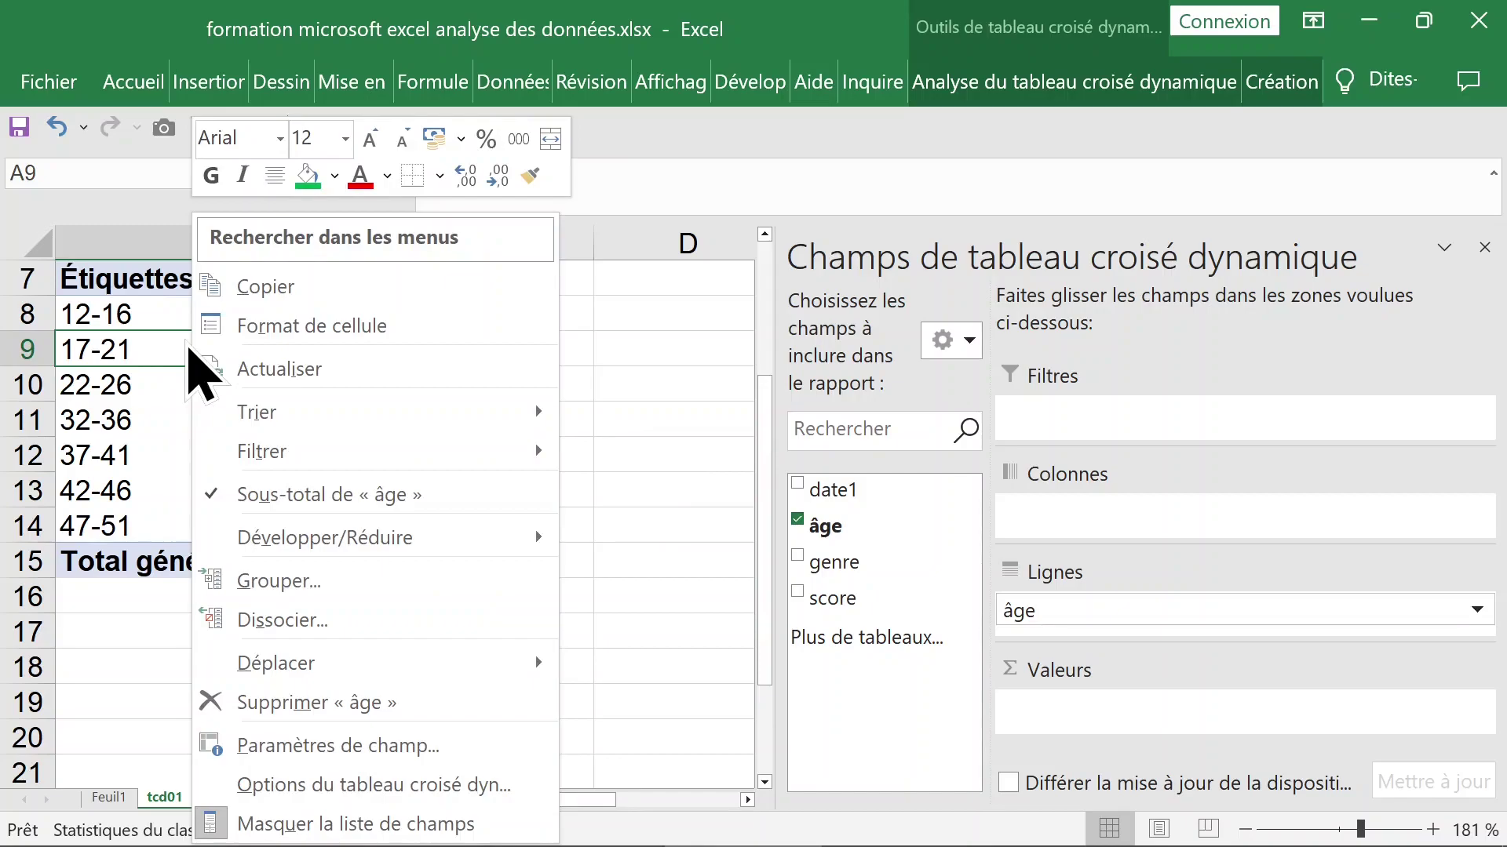
left_click(310, 621)
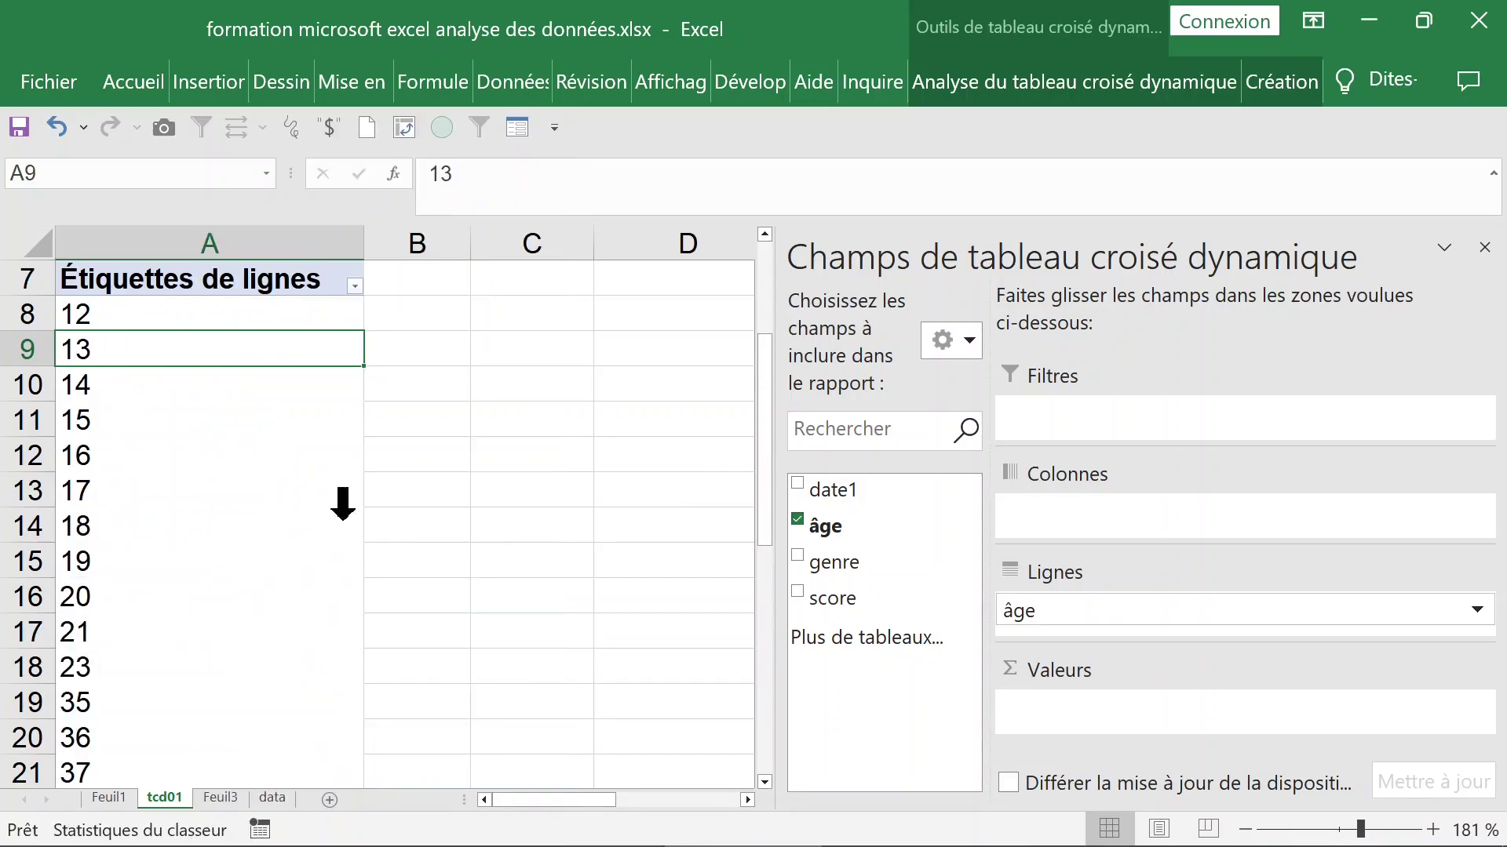
Re-add âge as the row field, set genre as the column field and count genre in the values, then hide the field list.
left_click(798, 520)
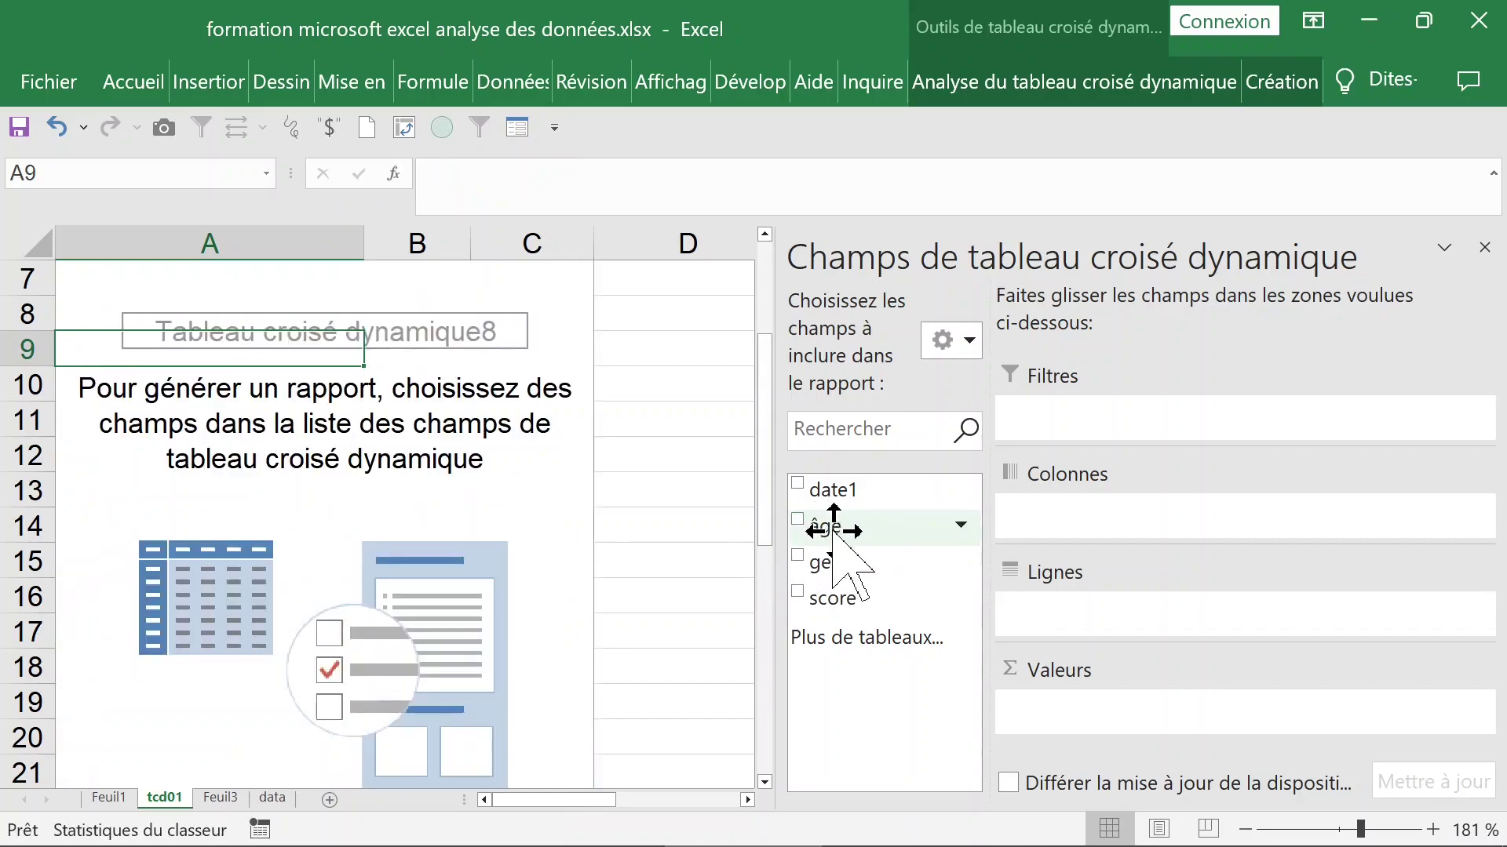
left_click_drag(842, 534, 1061, 622)
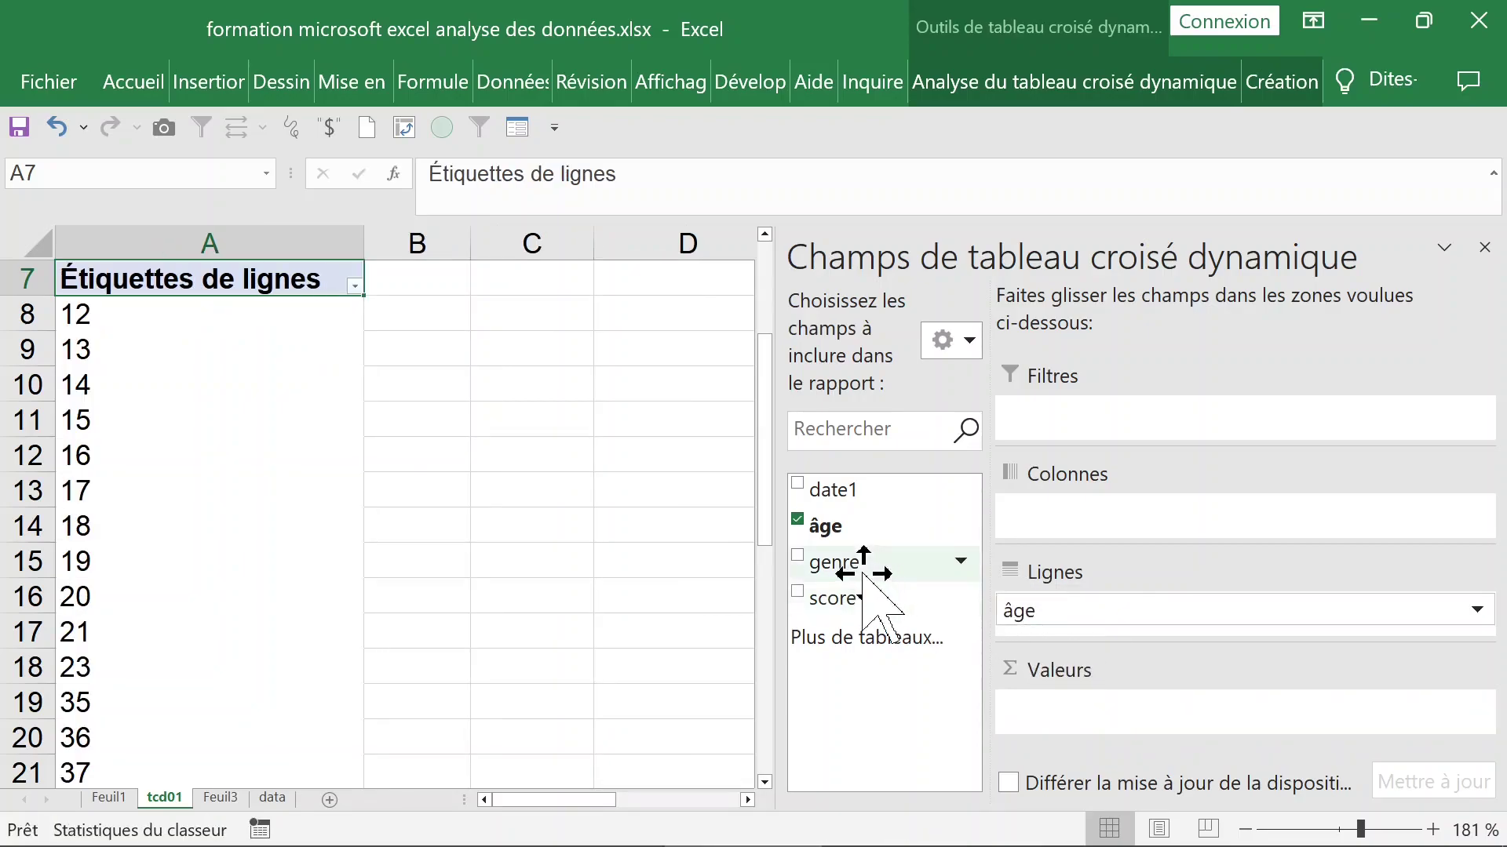
left_click_drag(861, 571, 1106, 559)
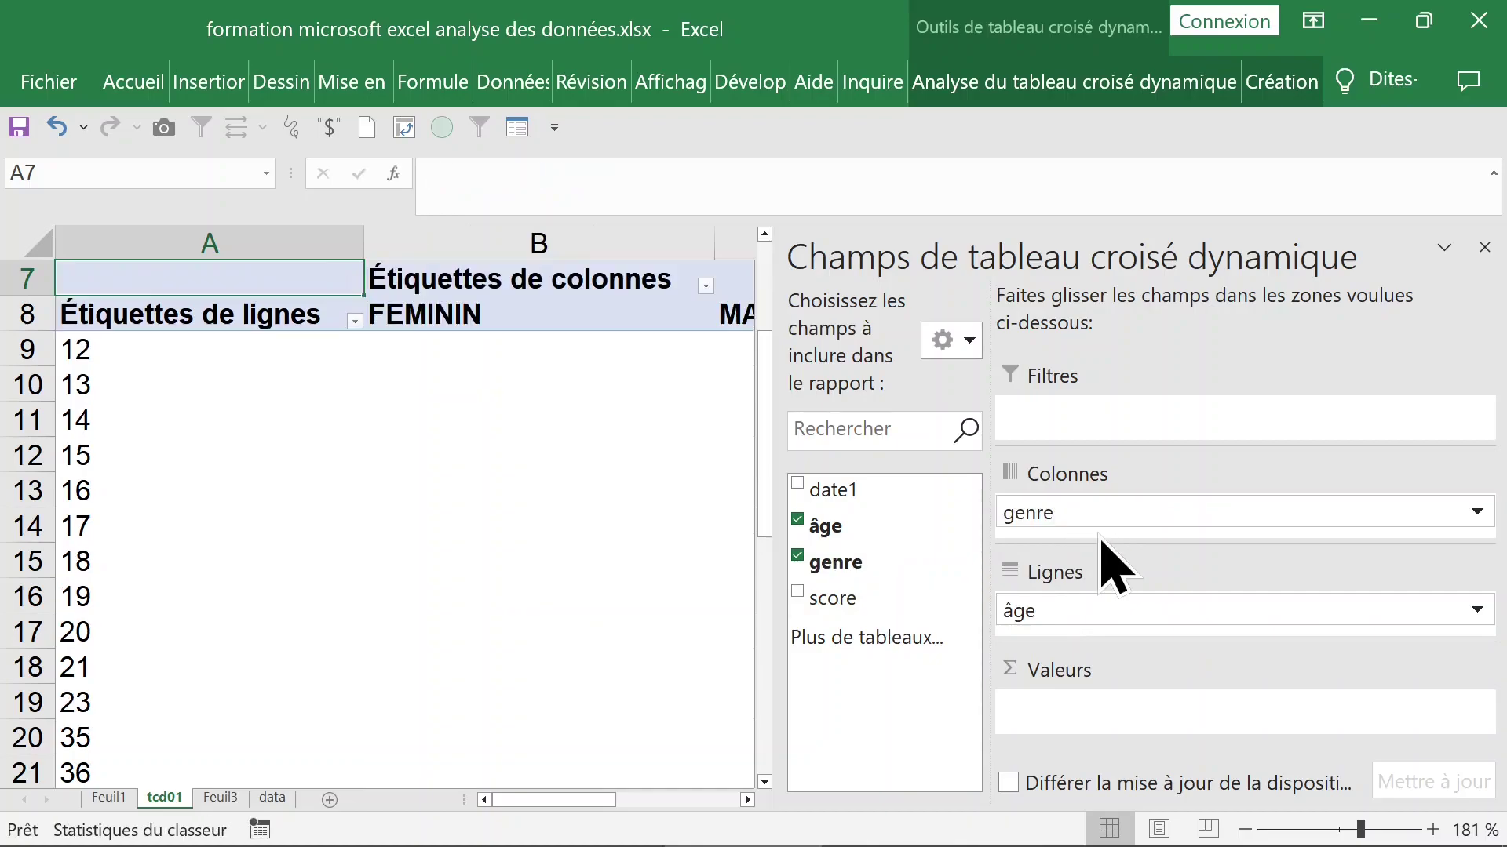
left_click_drag(857, 567, 1070, 698)
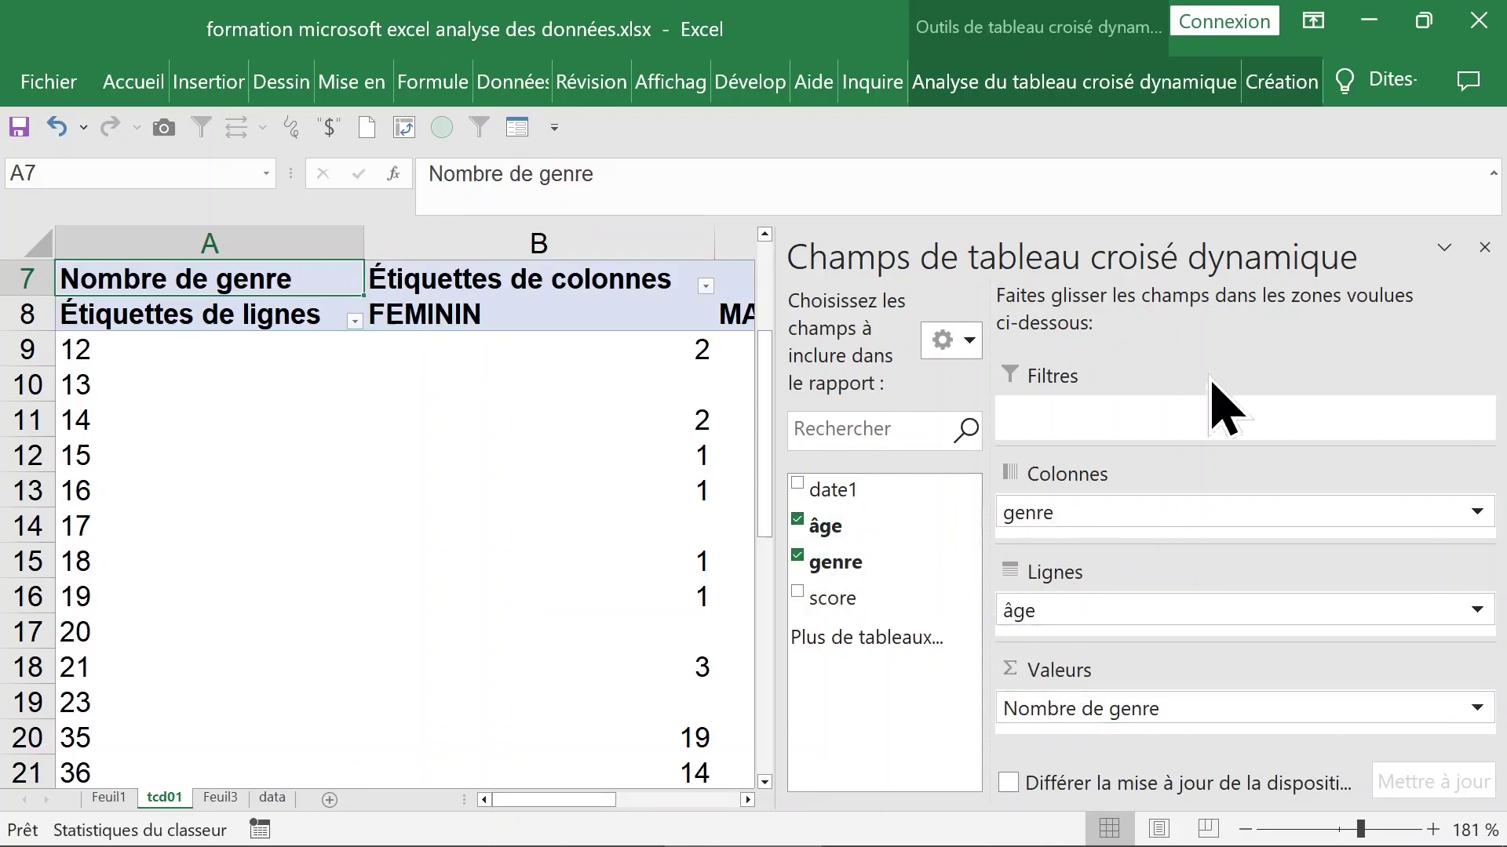
left_click(1483, 247)
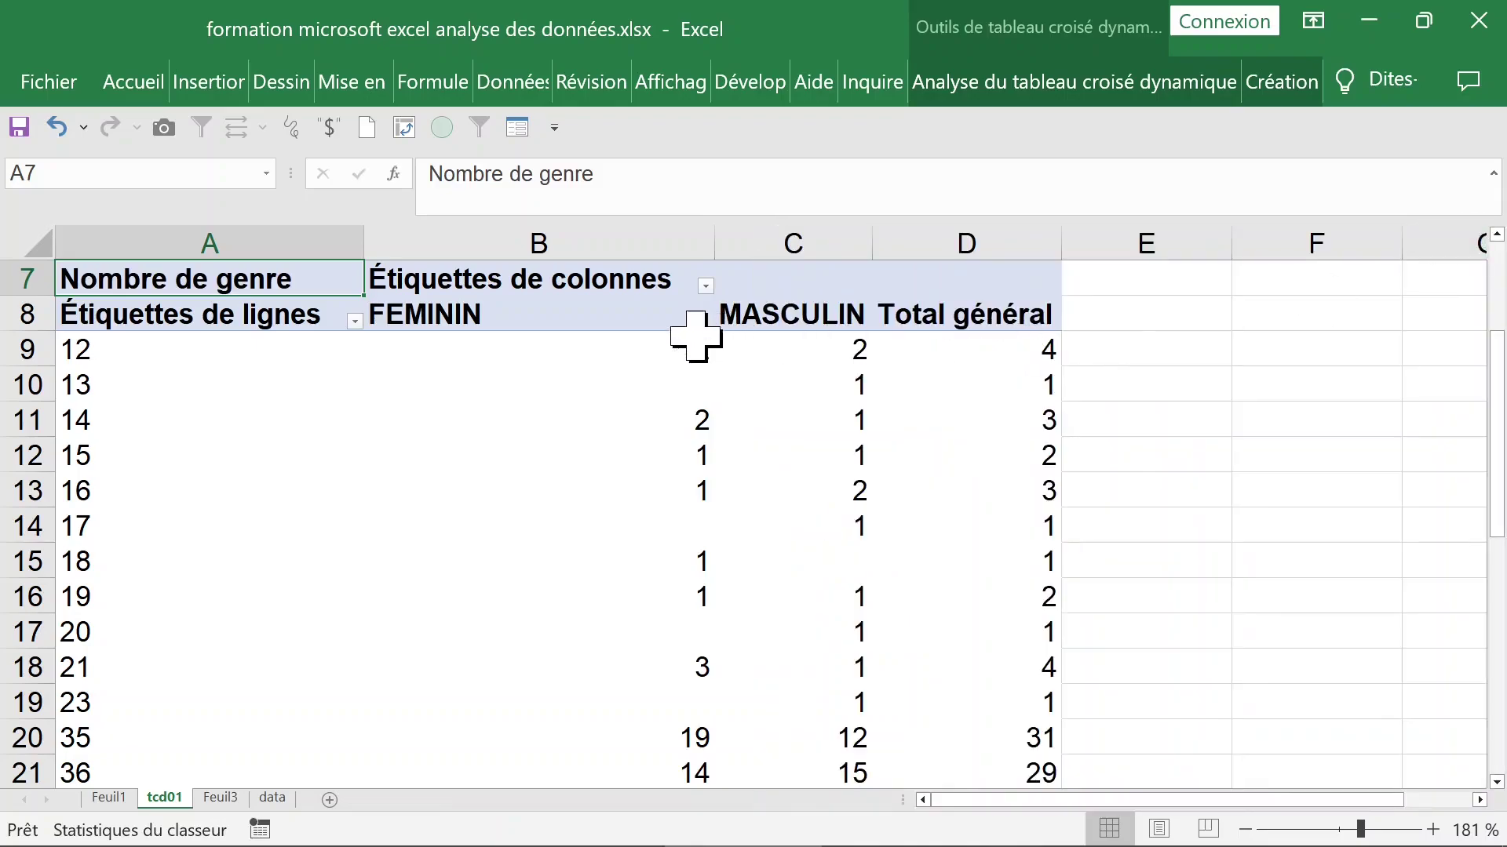
Display the age-by-gender pivot table in tabular form.
left_click(594, 350)
left_click(1283, 83)
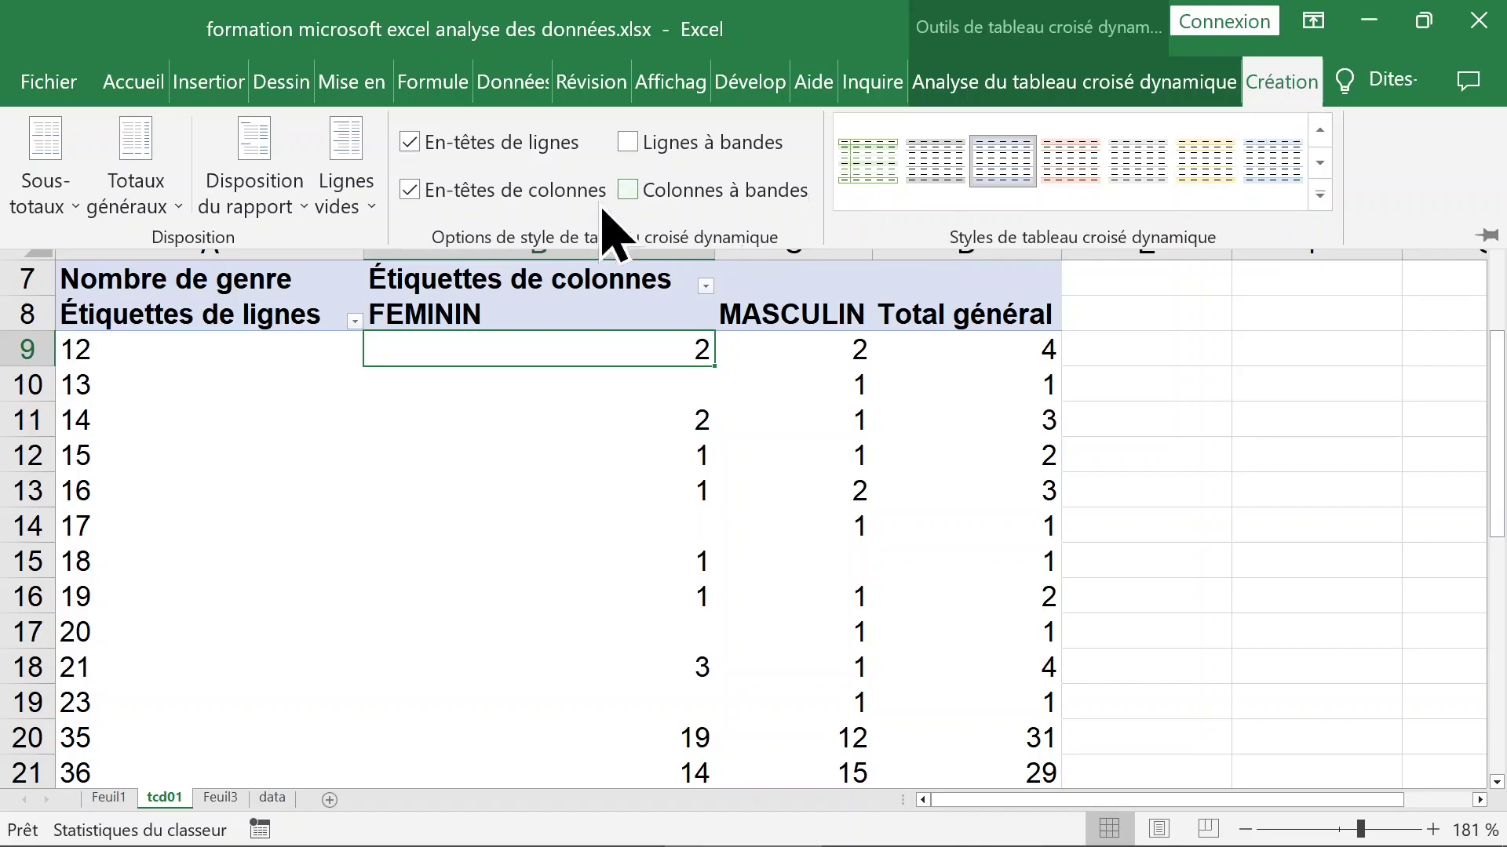
left_click(292, 213)
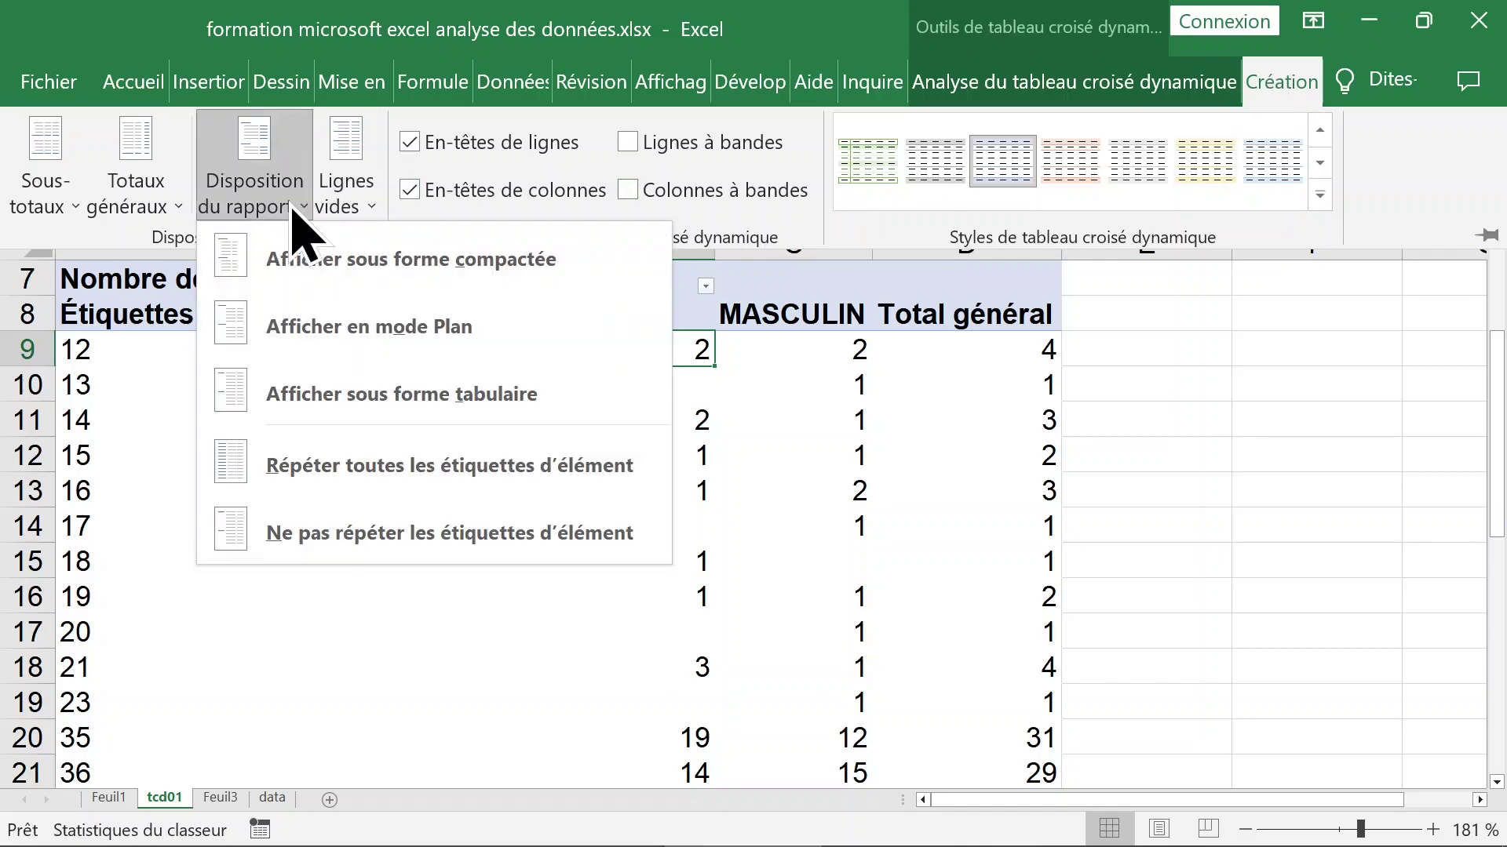
left_click(306, 393)
left_click(396, 396)
left_click(434, 397)
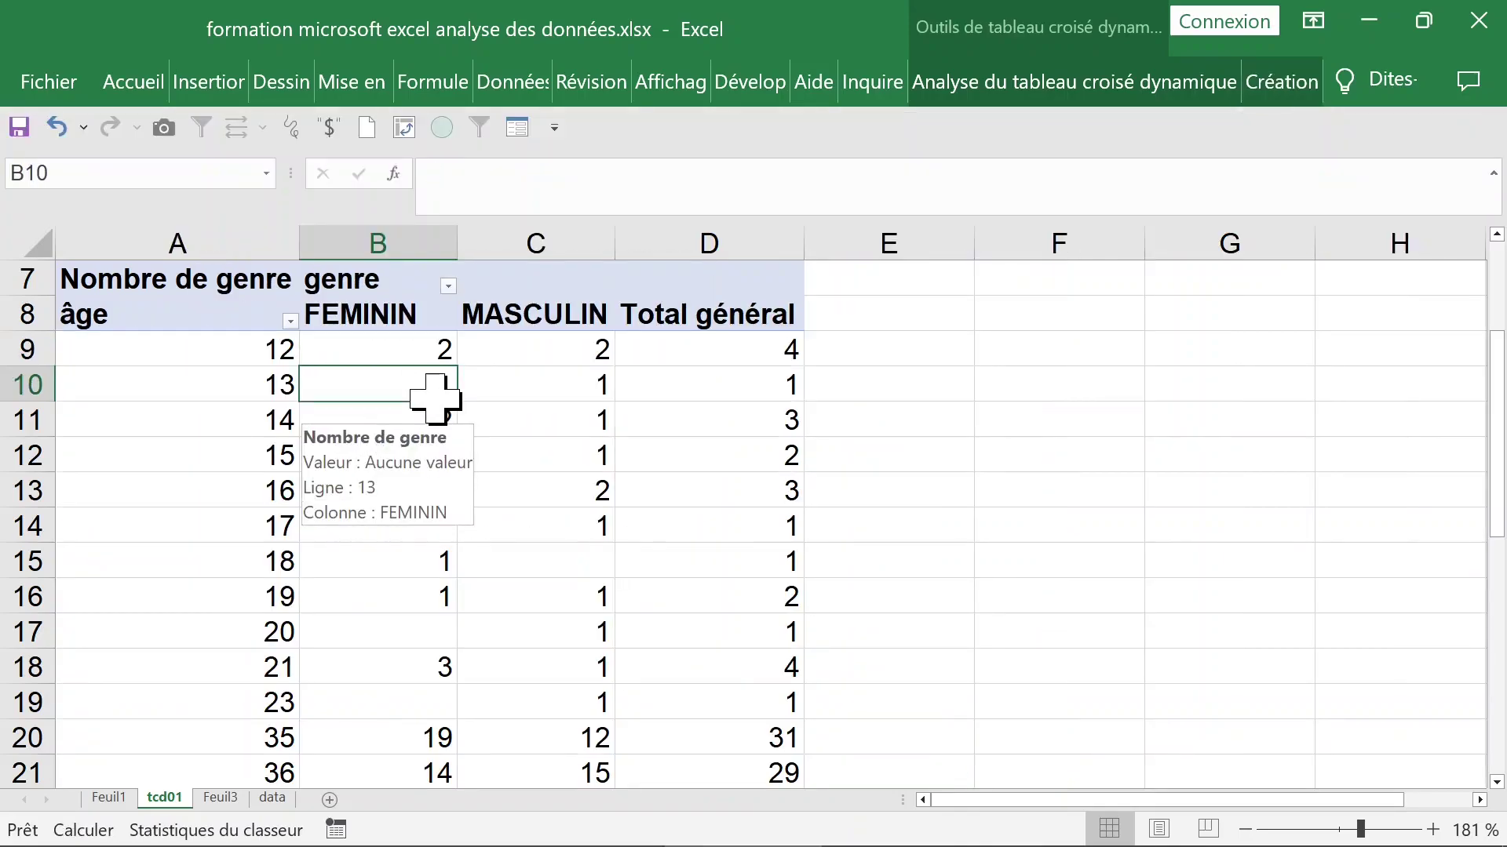
Group the pivot table's âge row values into intervals of 10, starting at 12 and ending at 50.
key("Left")
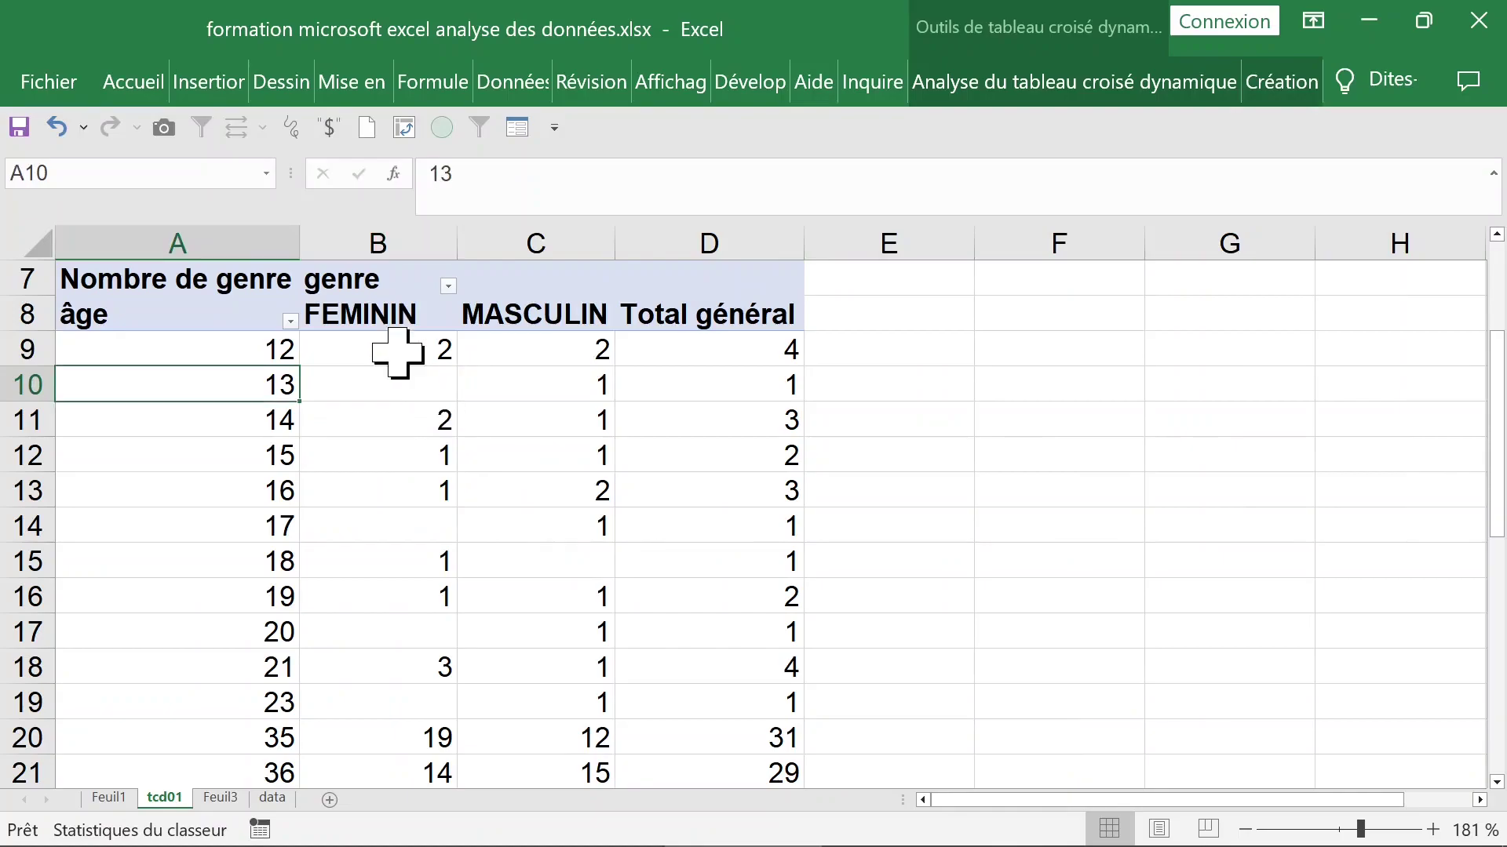
left_click(350, 237)
left_click(549, 234)
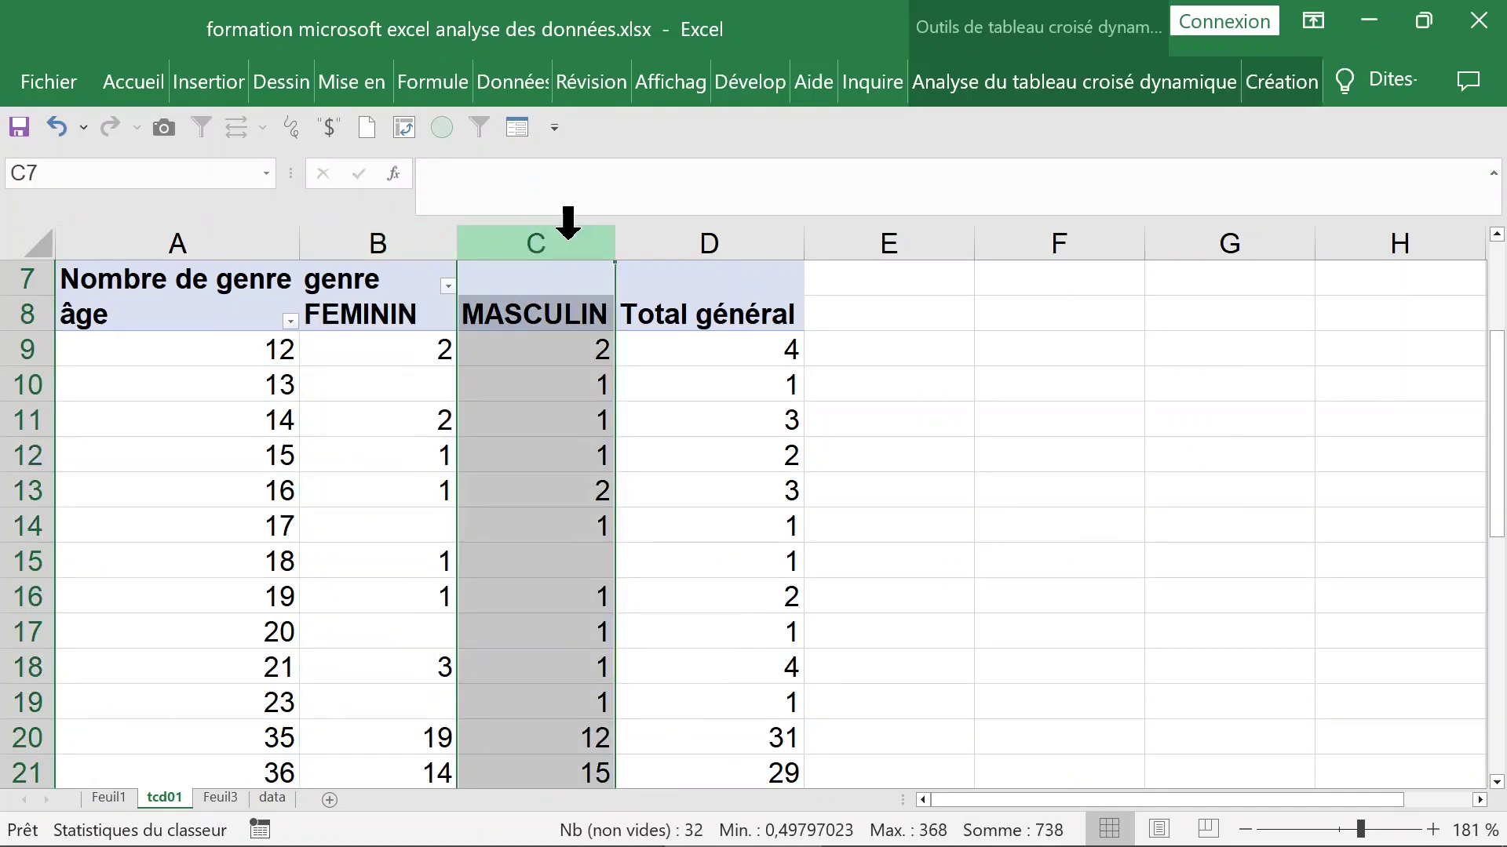
left_click(235, 357)
left_click(240, 440)
left_click(212, 357)
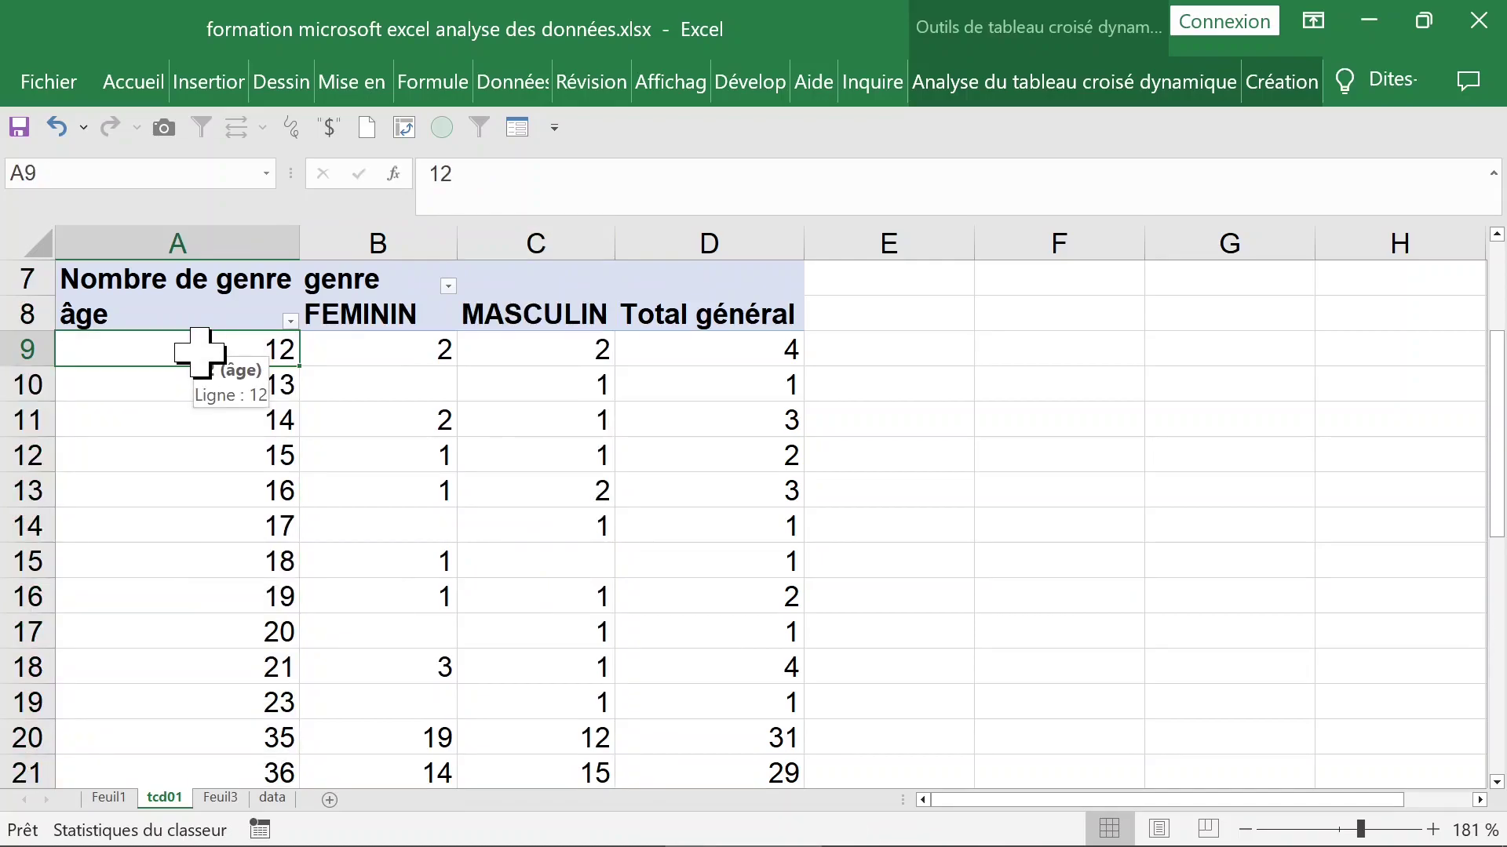
right_click(201, 353)
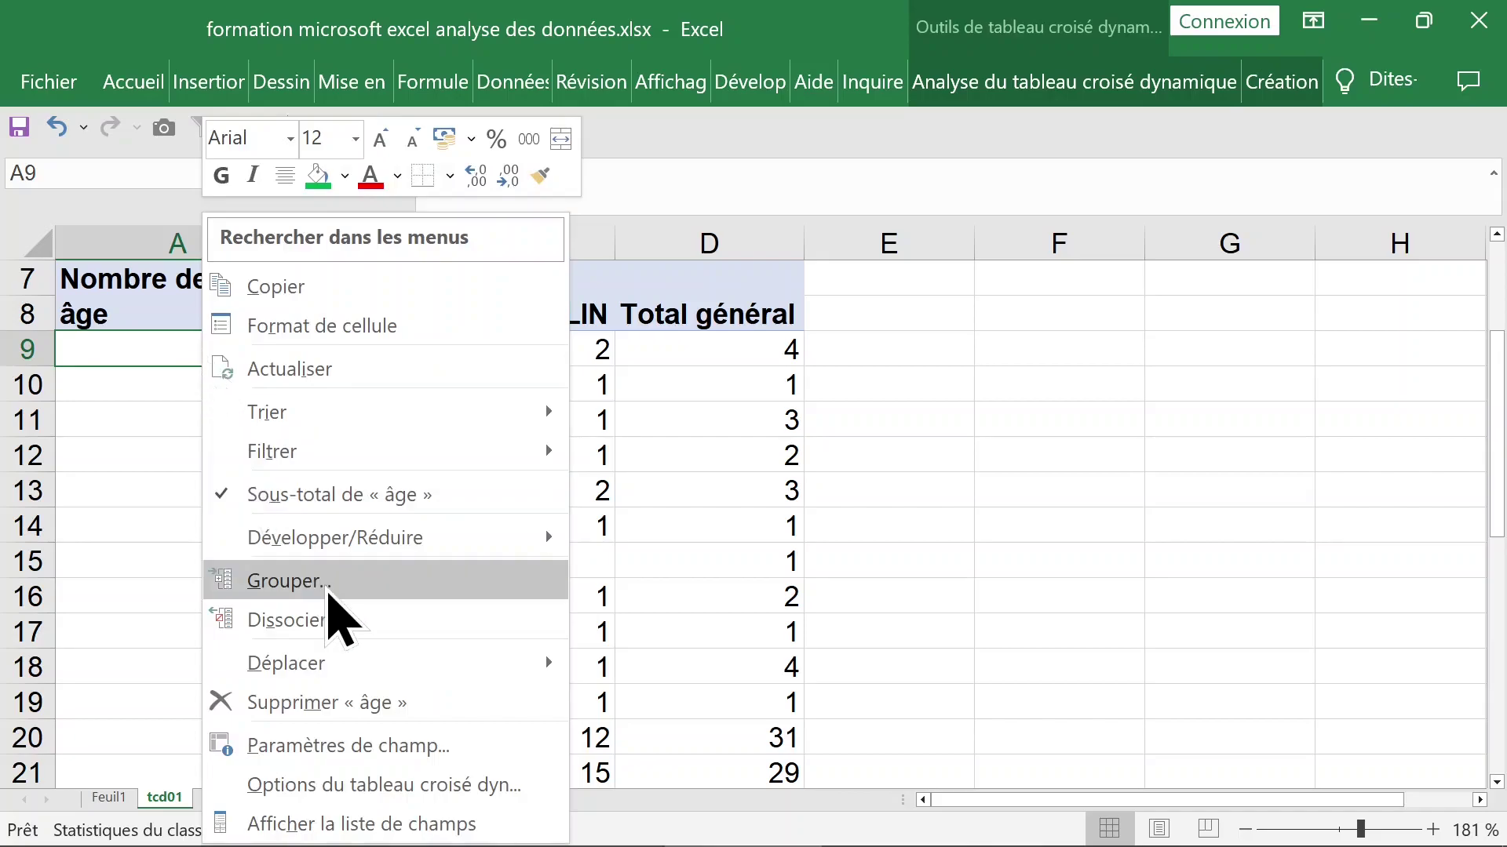
left_click(328, 585)
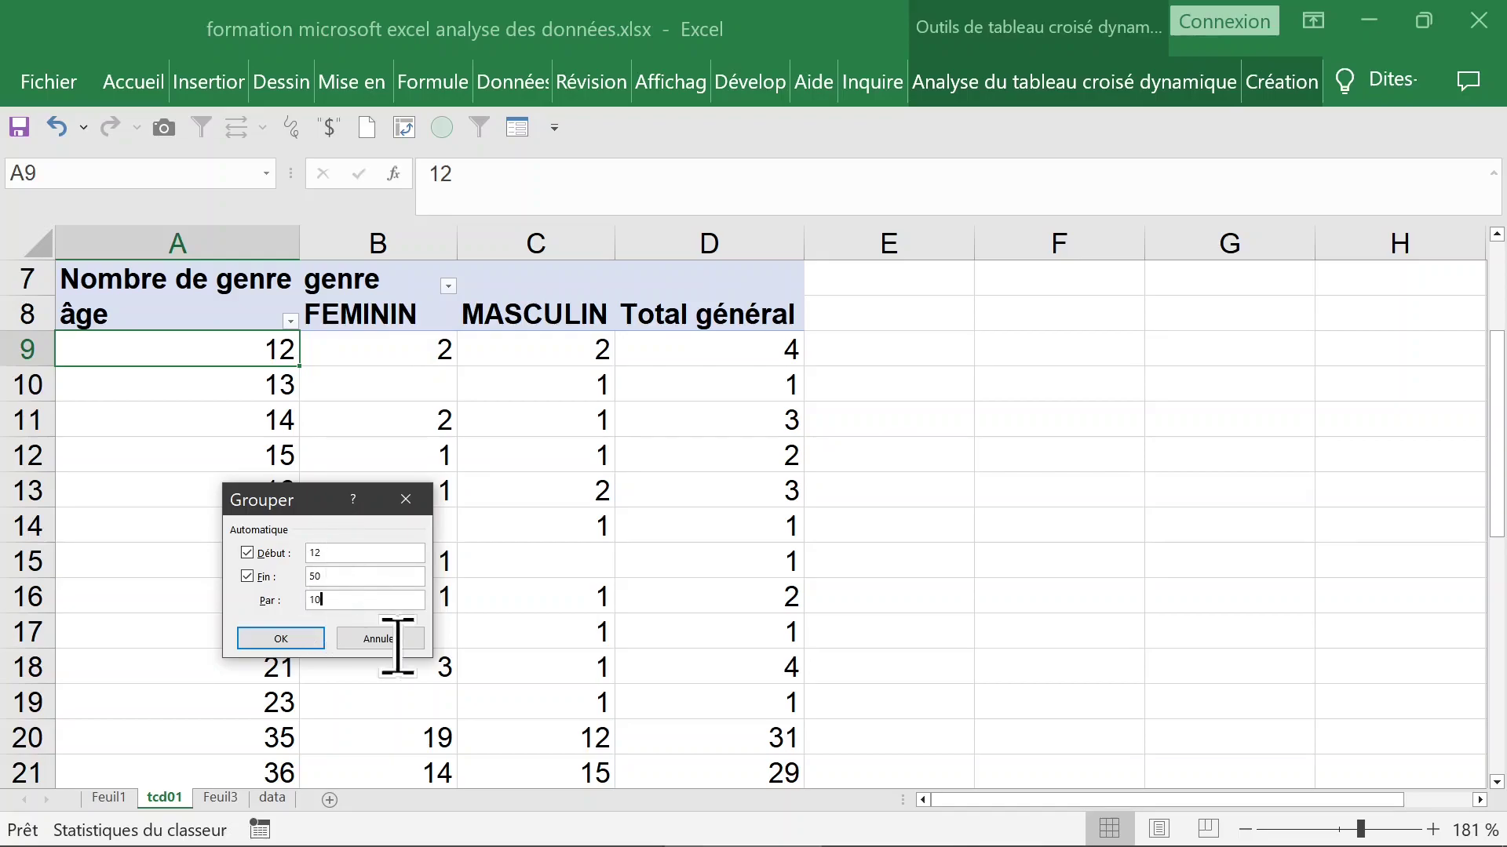
left_click(287, 638)
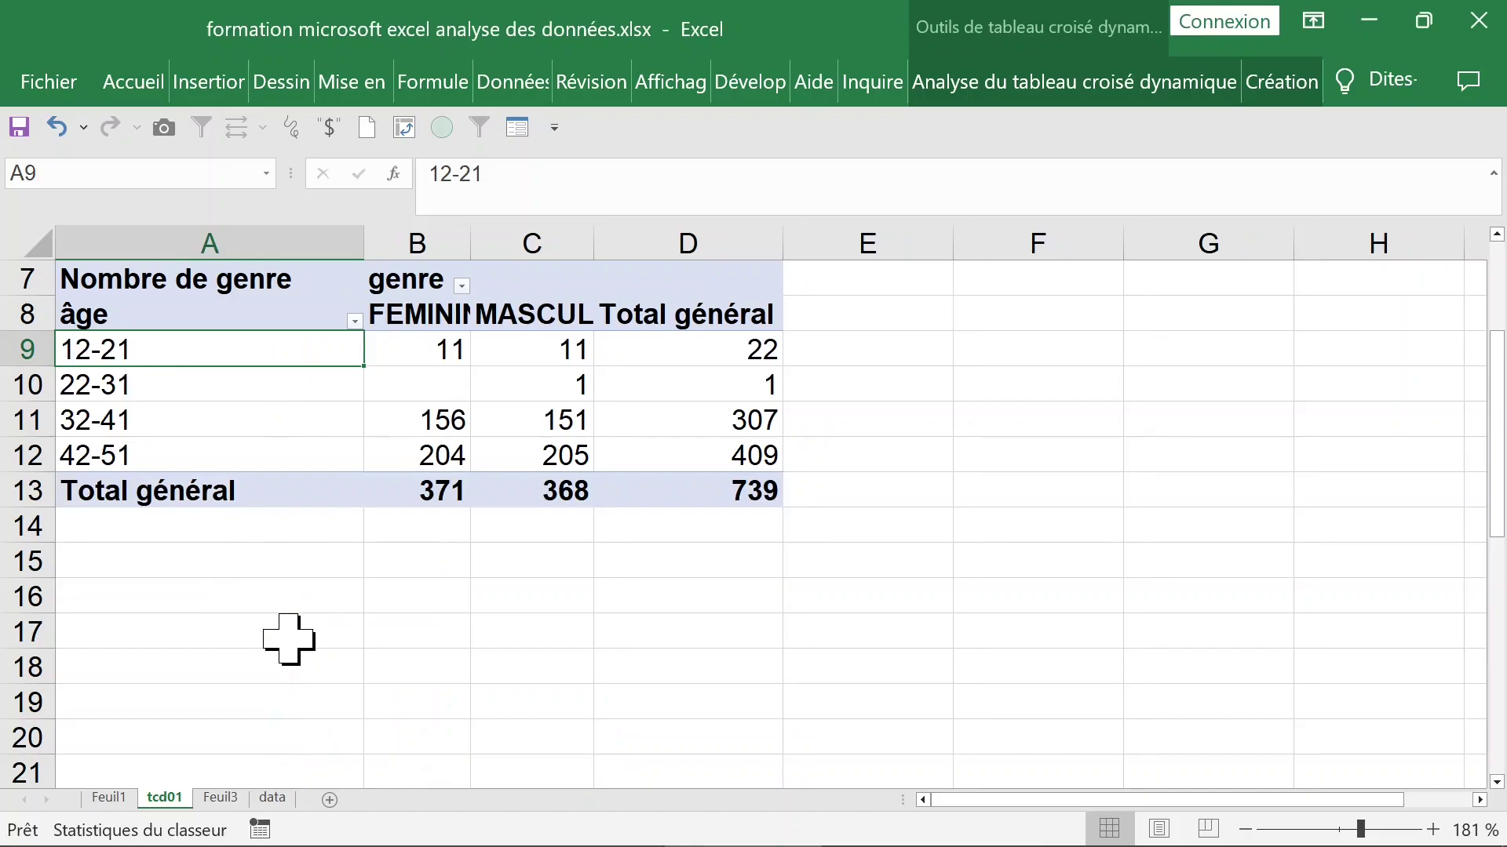
Fit the widths of all columns on the tcd01 sheet to their contents.
left_click(403, 445)
left_click(509, 387)
left_click(412, 389)
left_click(158, 363)
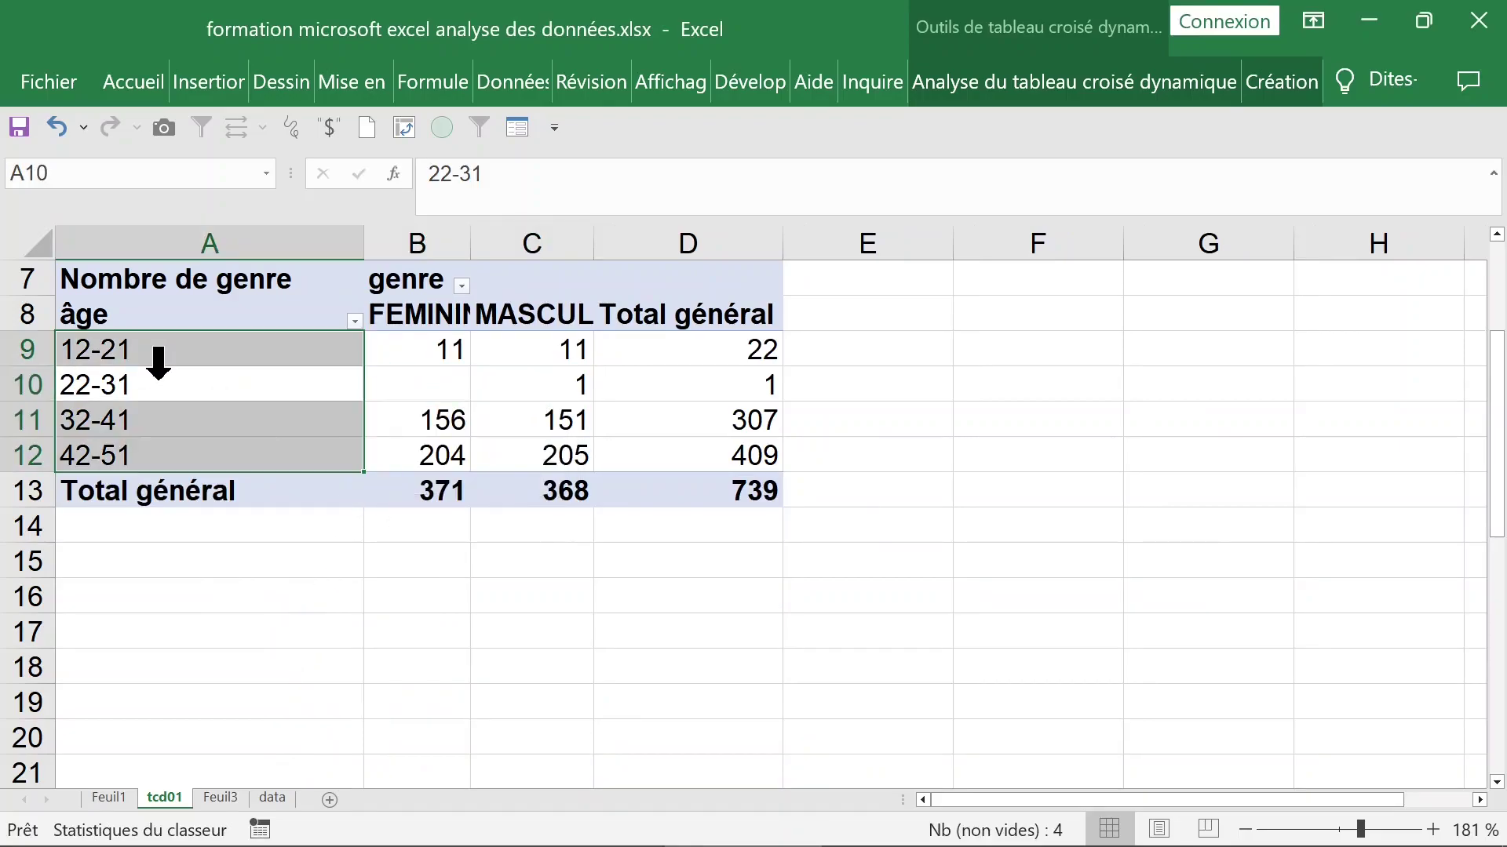
left_click(36, 240)
double_click(470, 242)
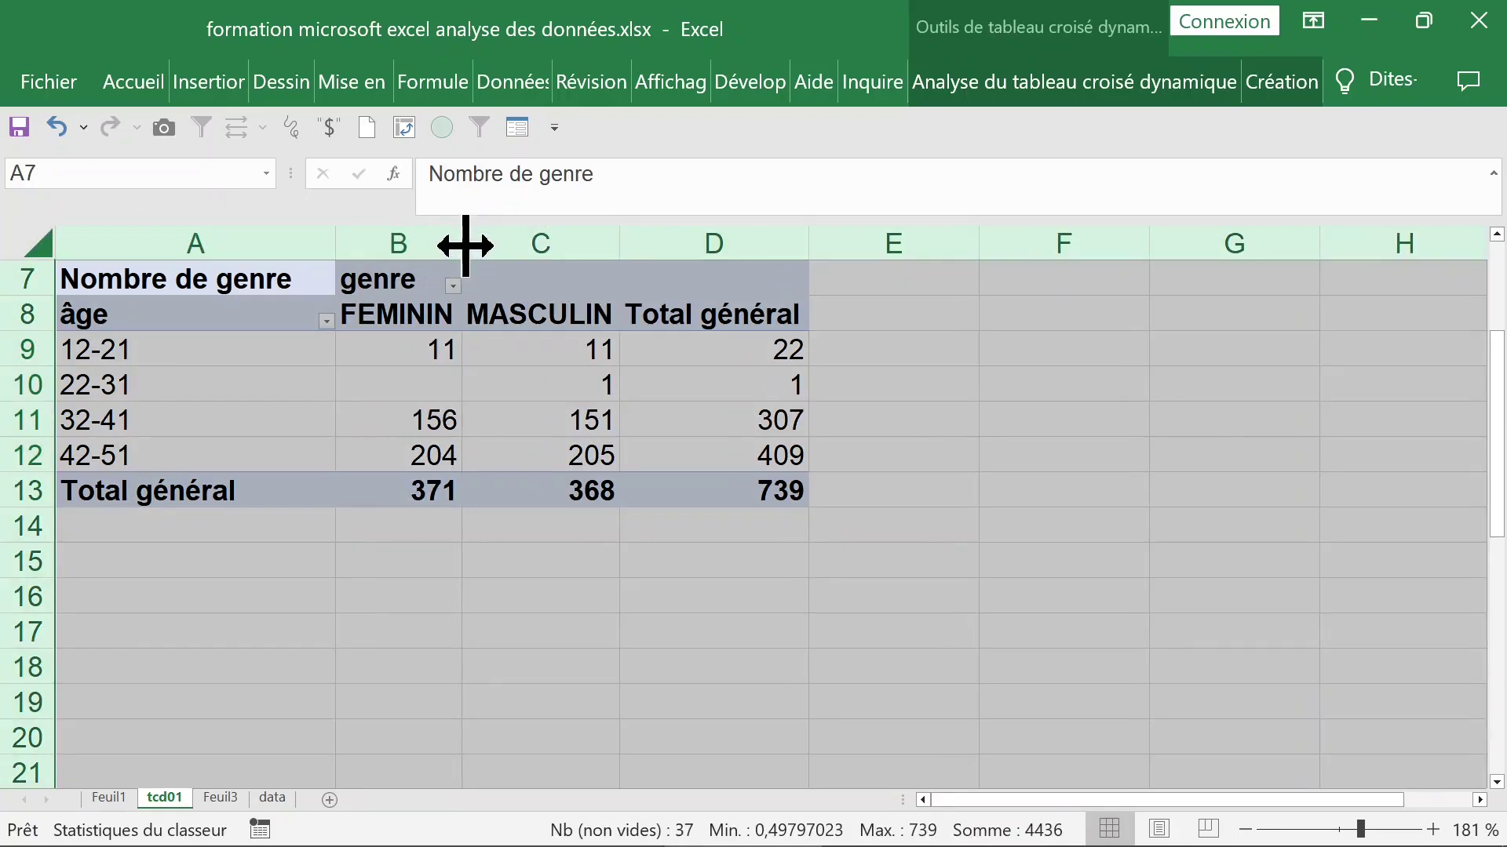
left_click(510, 378)
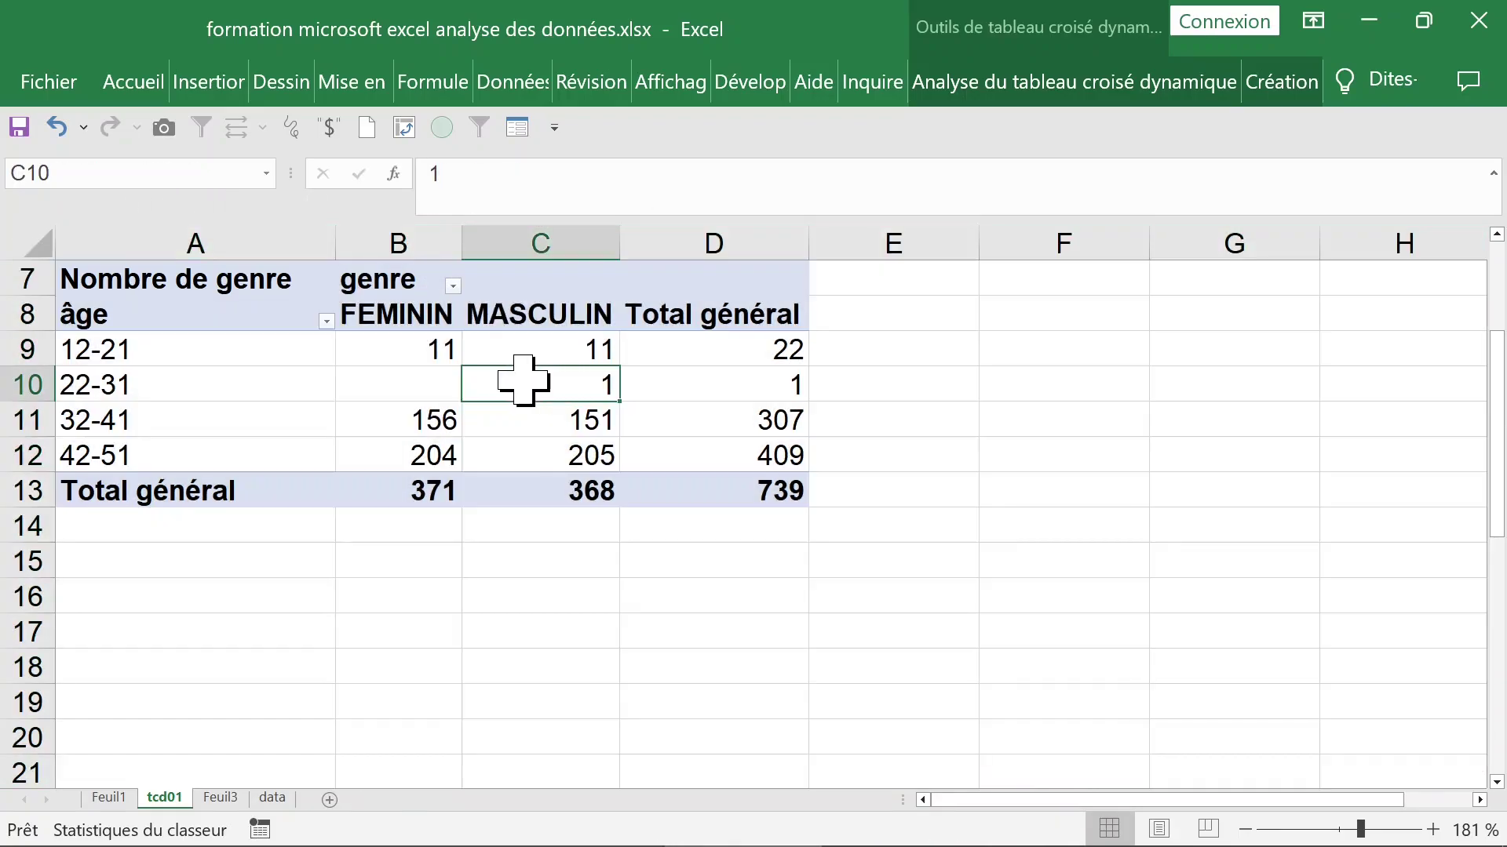
Fill the grand total cell of the 22-31 age group in the pivot table with light green.
left_click(185, 387)
left_click(568, 384)
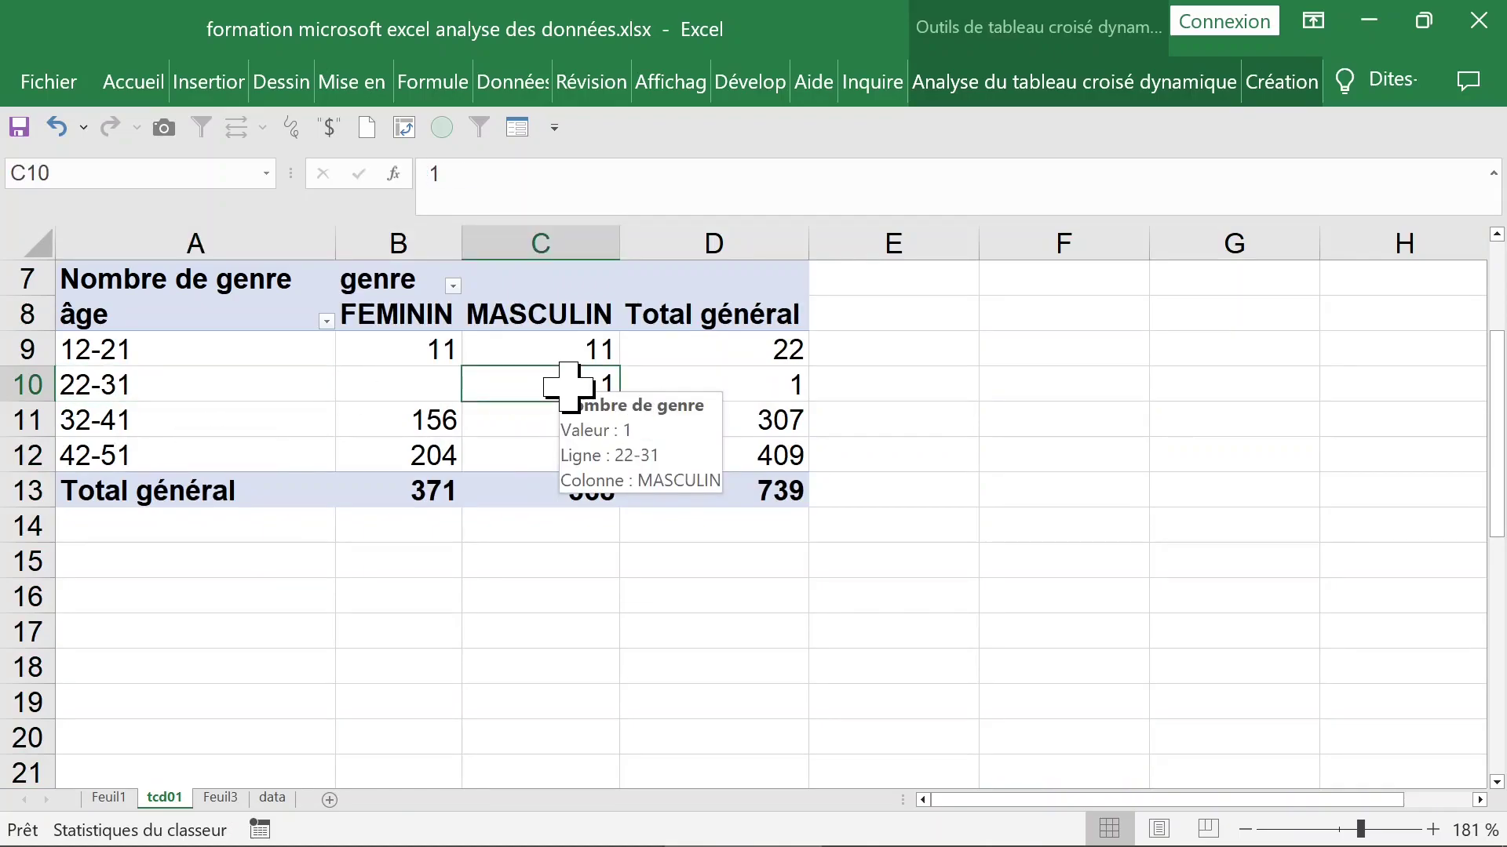
left_click(722, 383)
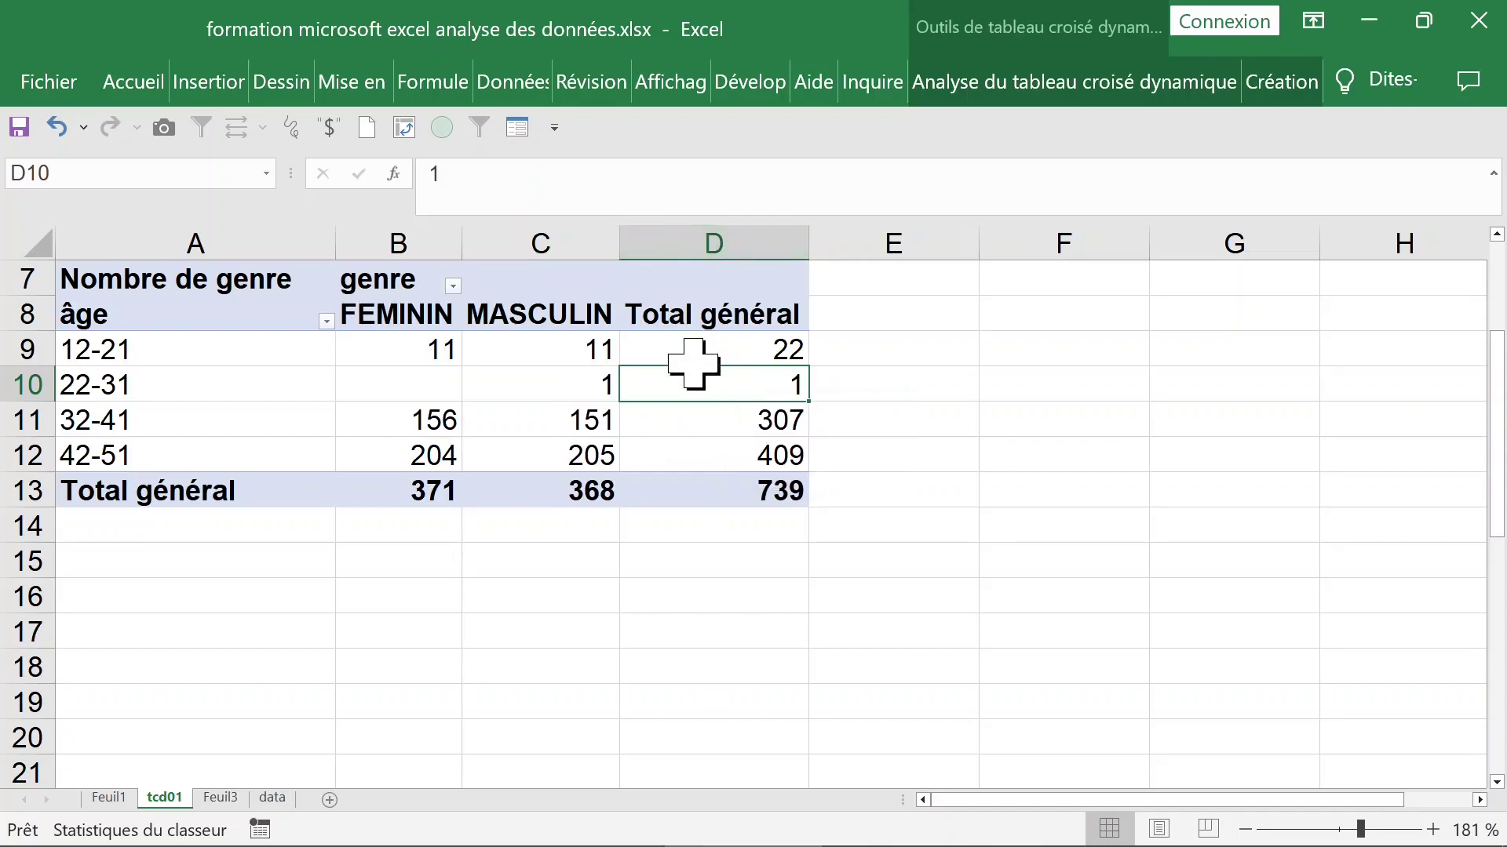
mouse_move(688, 383)
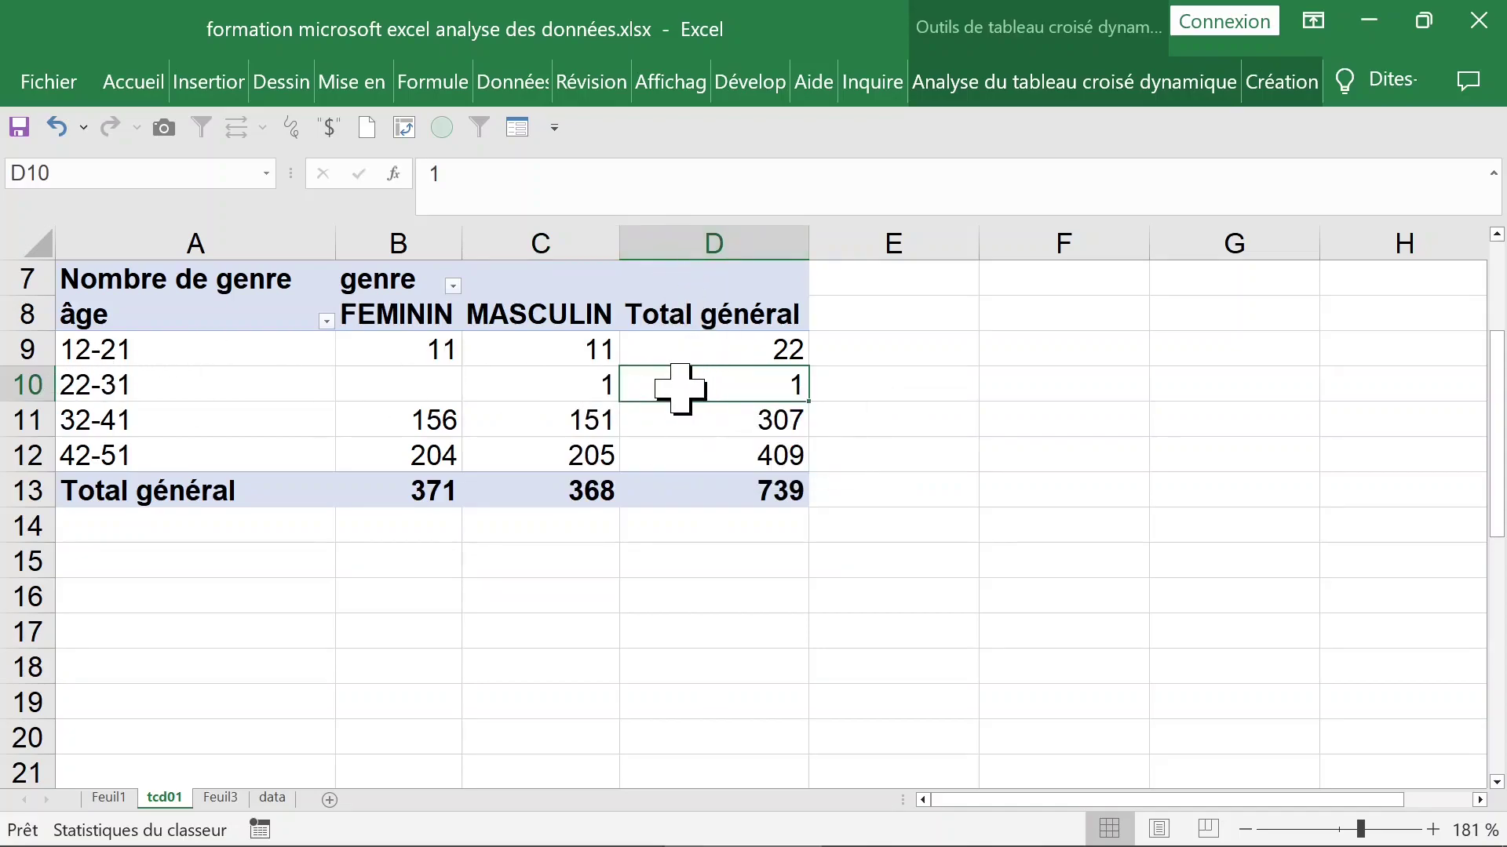
left_click(142, 85)
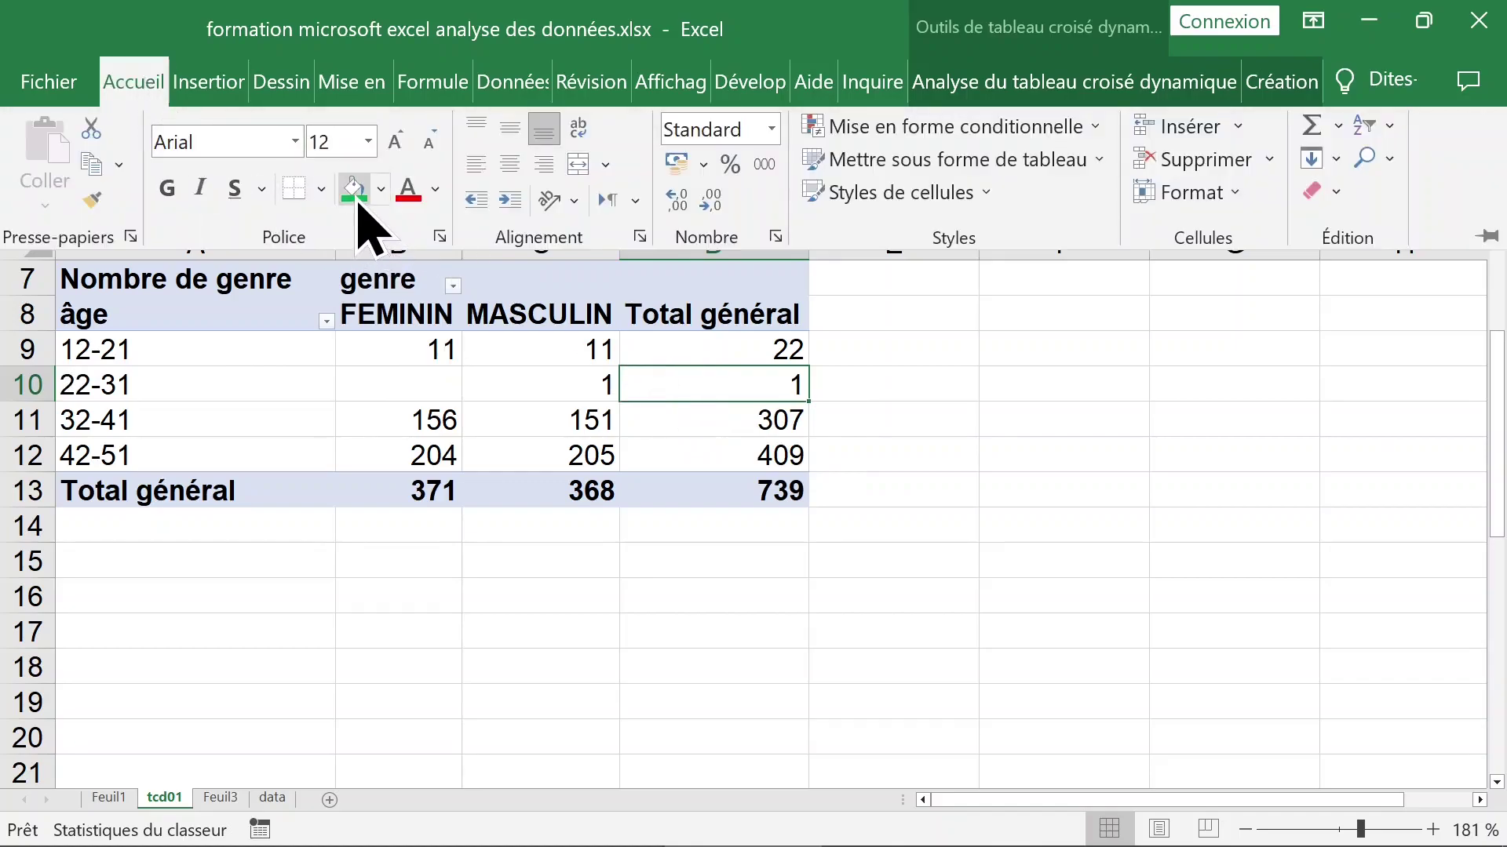
left_click(354, 190)
left_click(381, 191)
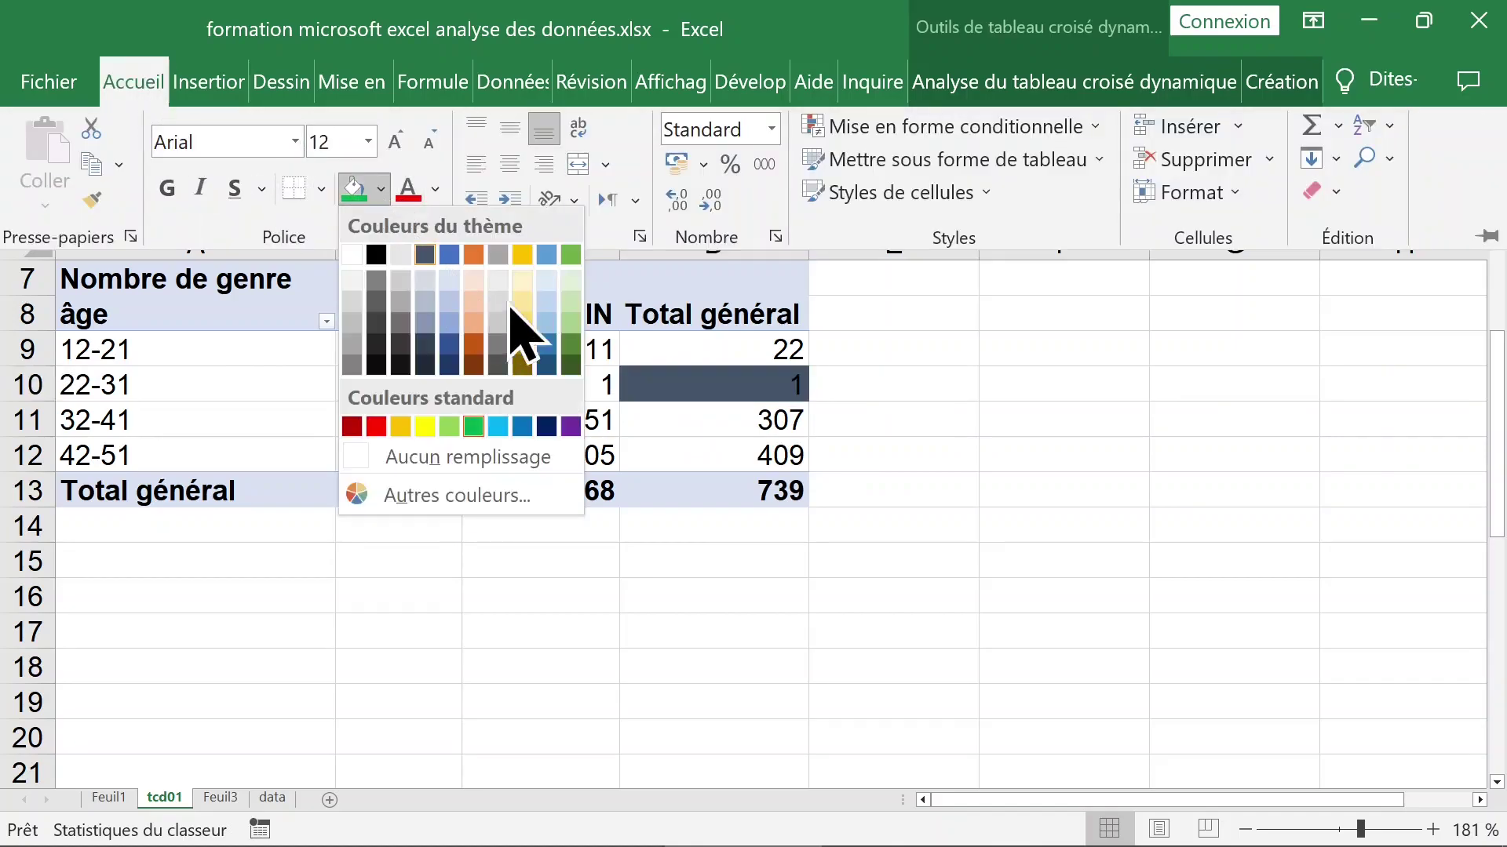
left_click(571, 280)
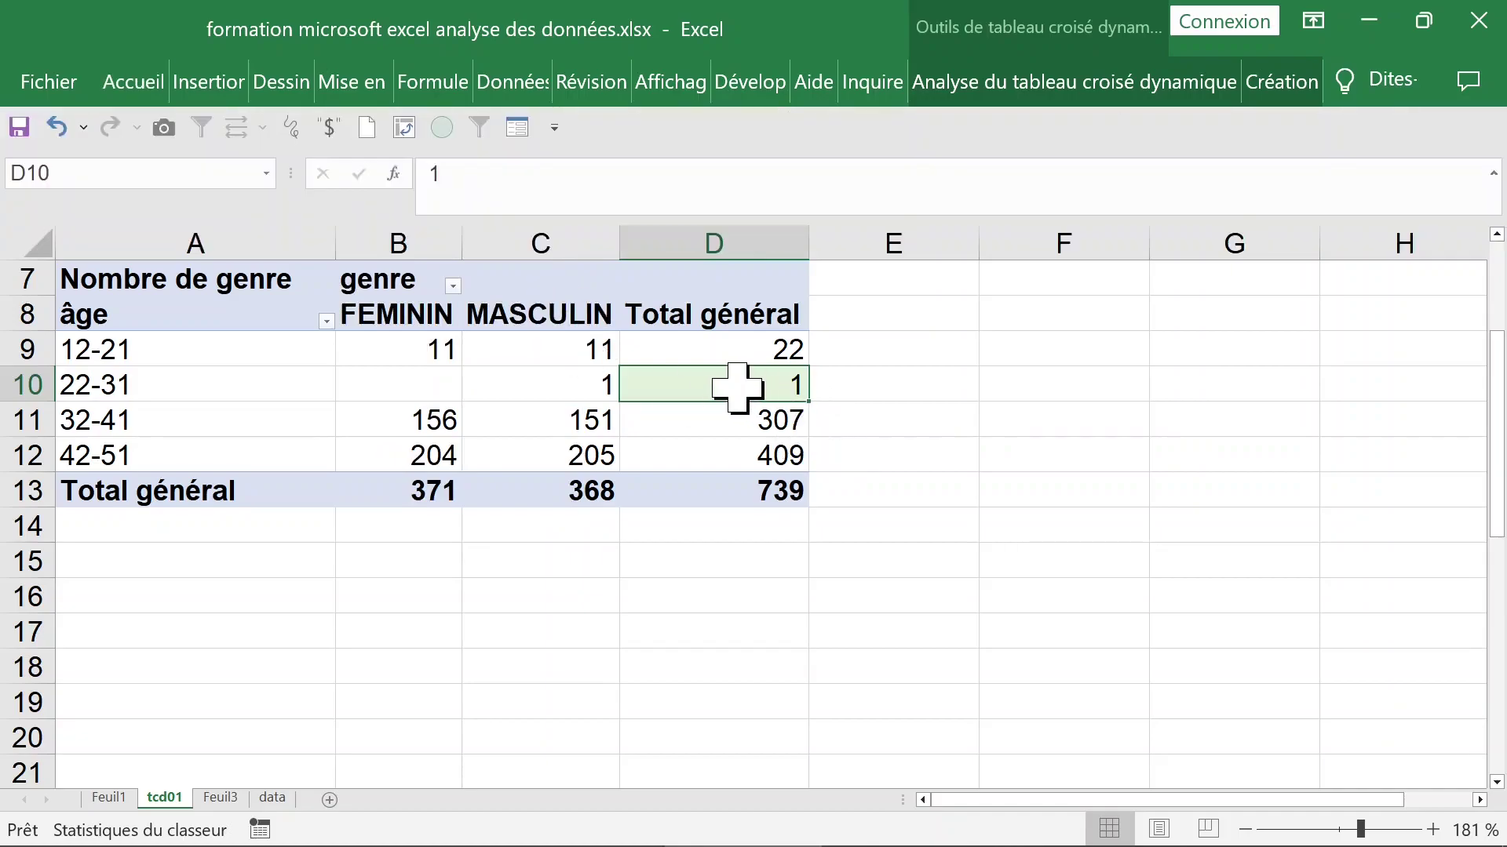
Show the source records behind the 22-31 age group's grand total on a new sheet and examine them.
right_click(731, 390)
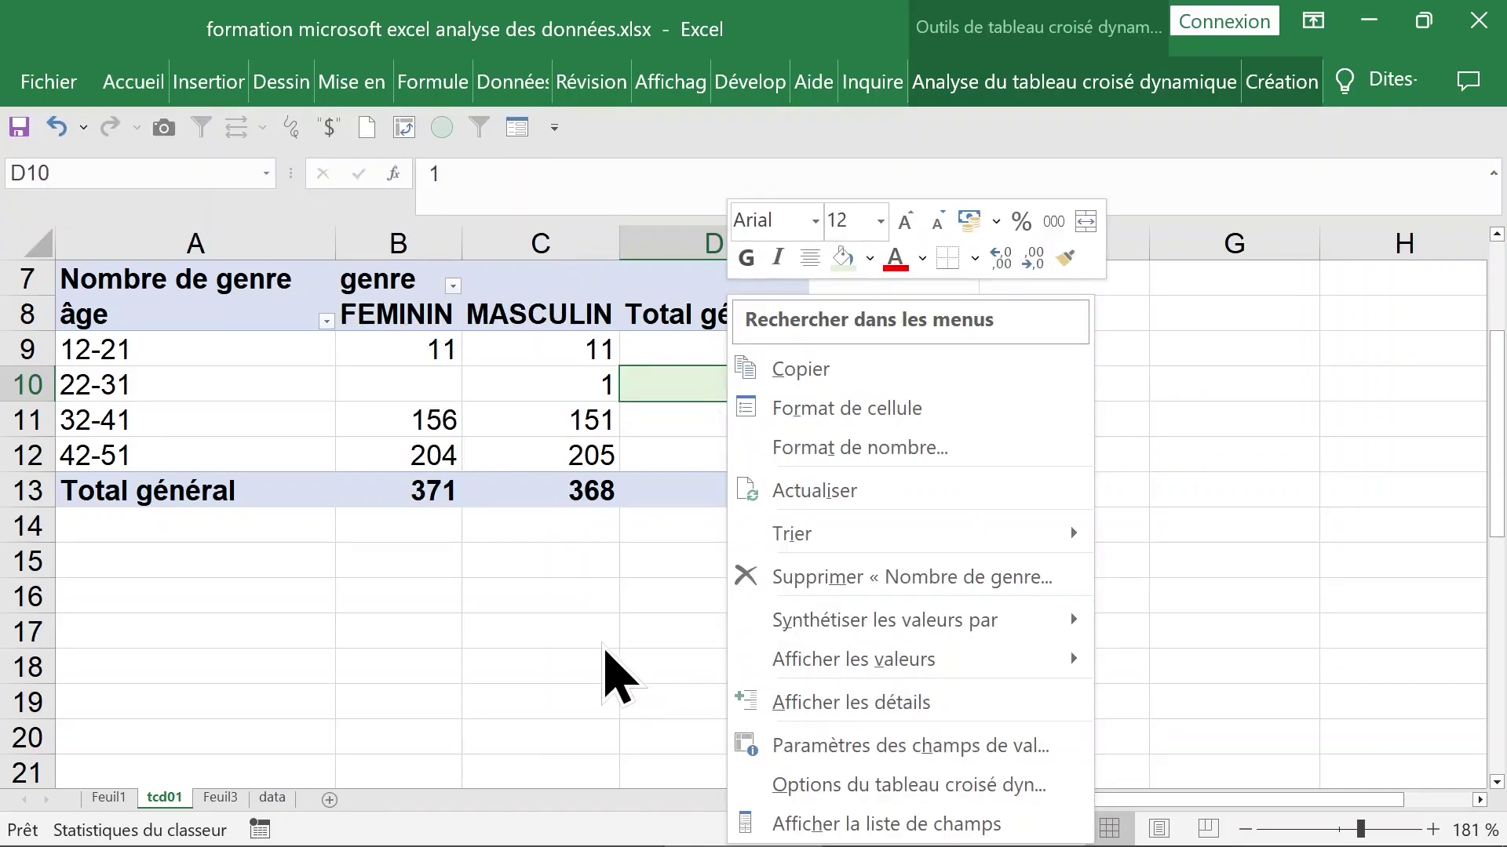
left_click(608, 649)
left_click(573, 597)
left_click(738, 384)
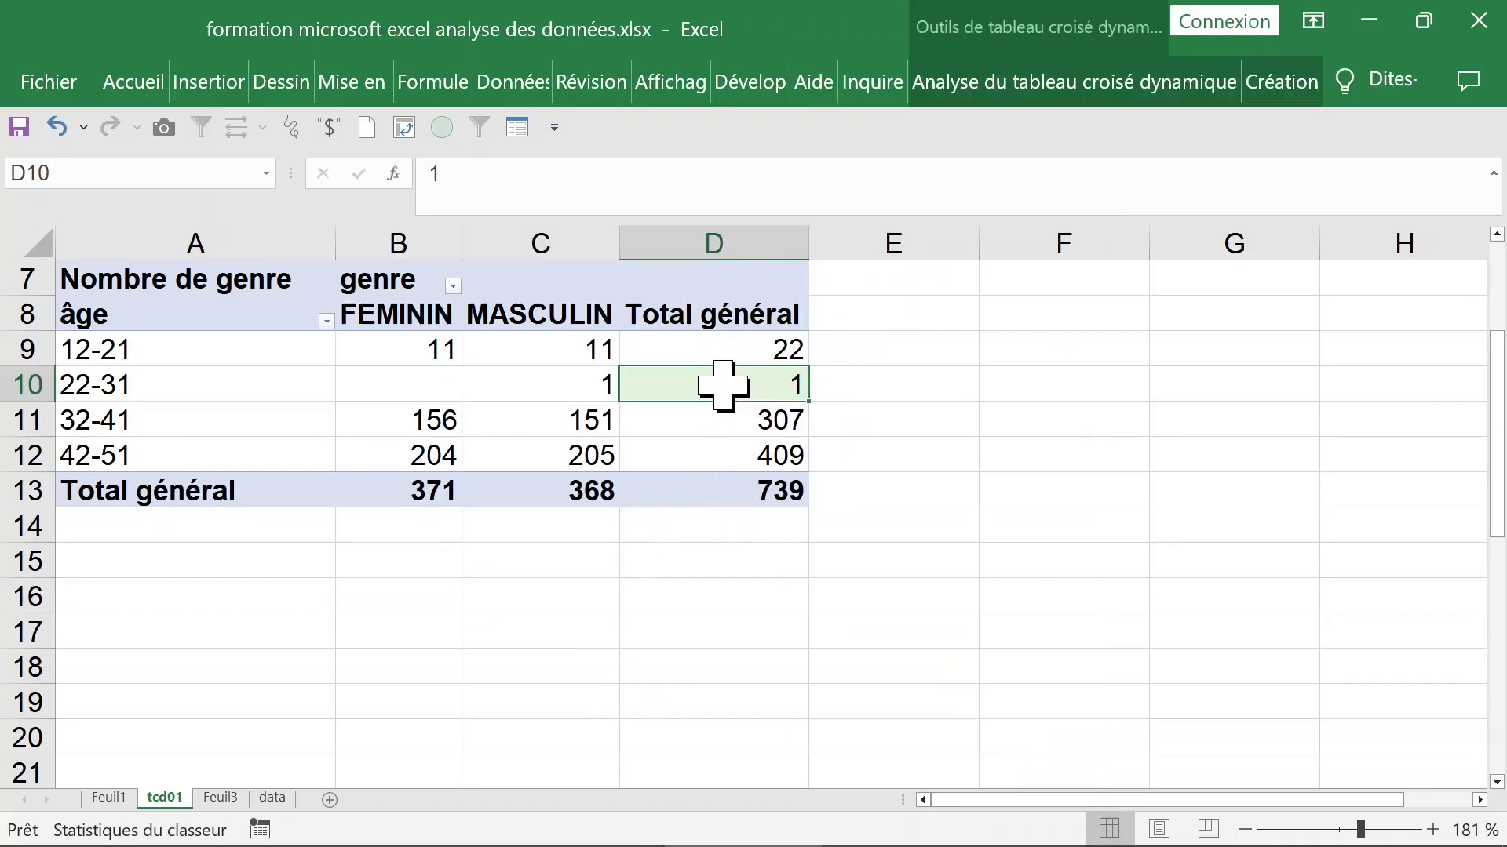
double_click(717, 384)
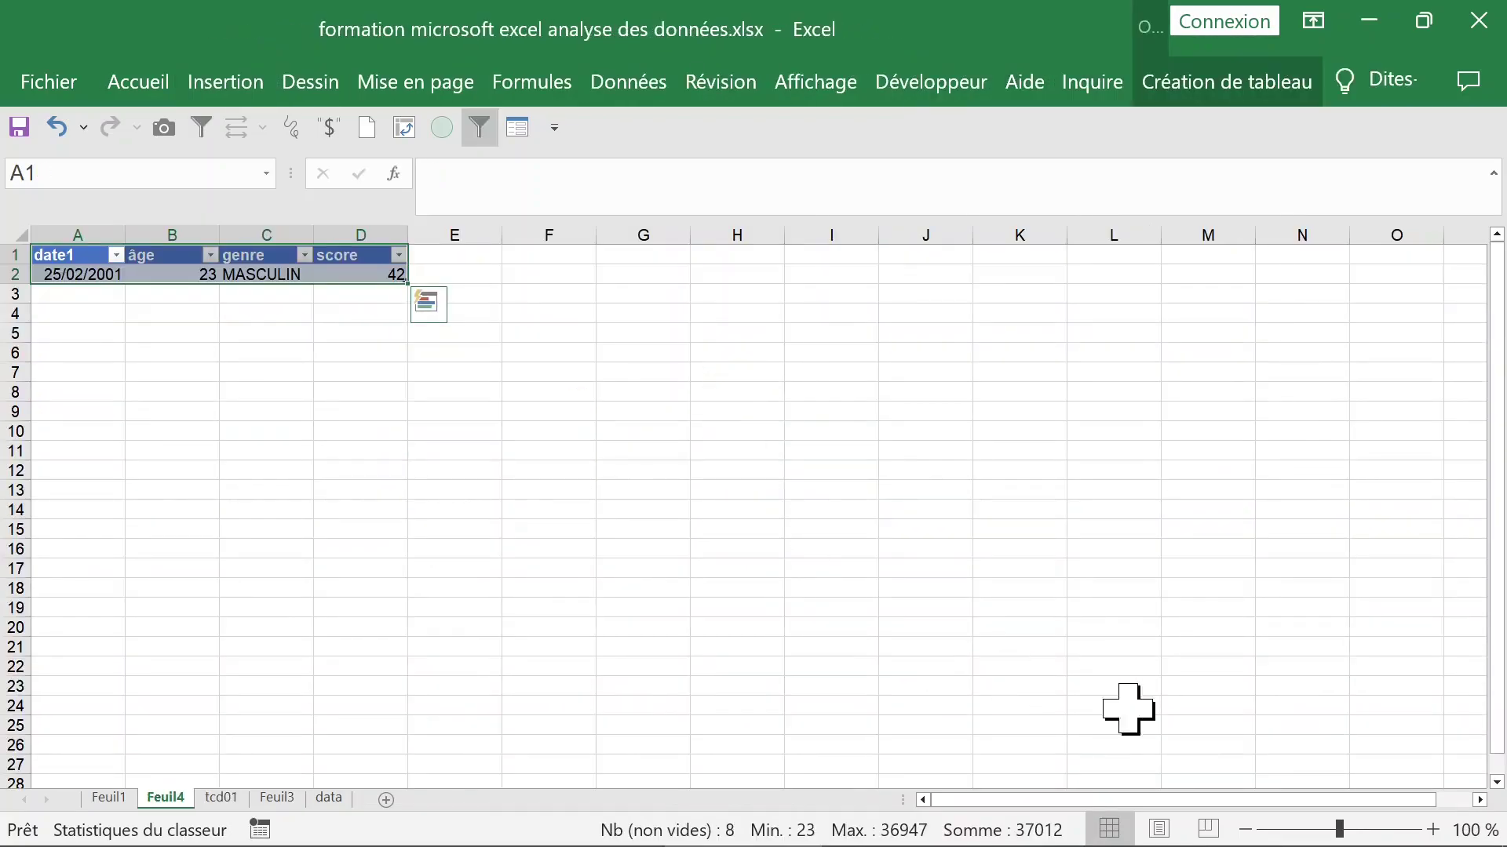
left_click_drag(1363, 833, 1380, 833)
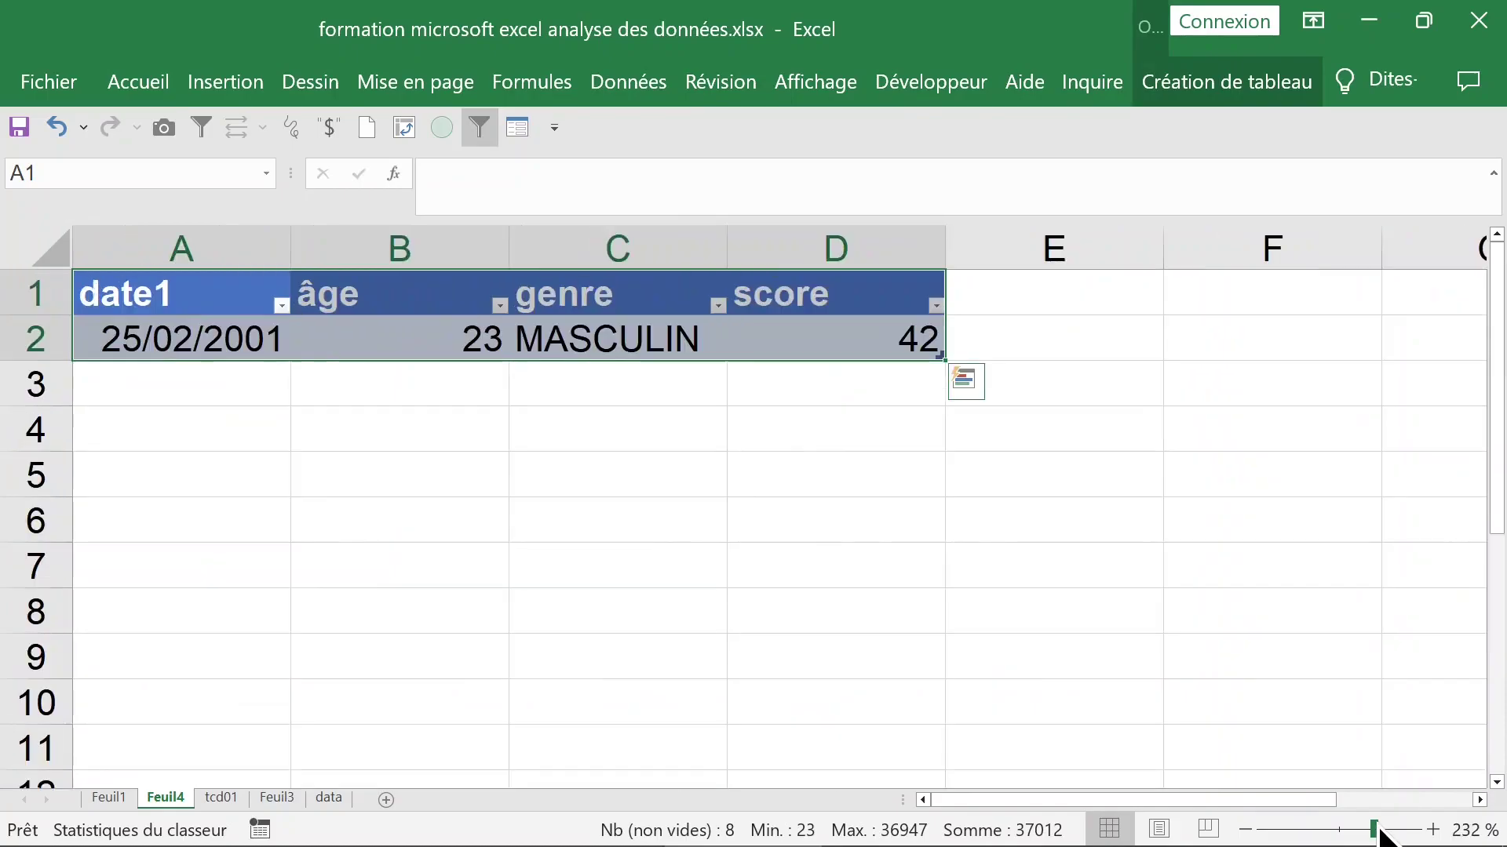
left_click(681, 471)
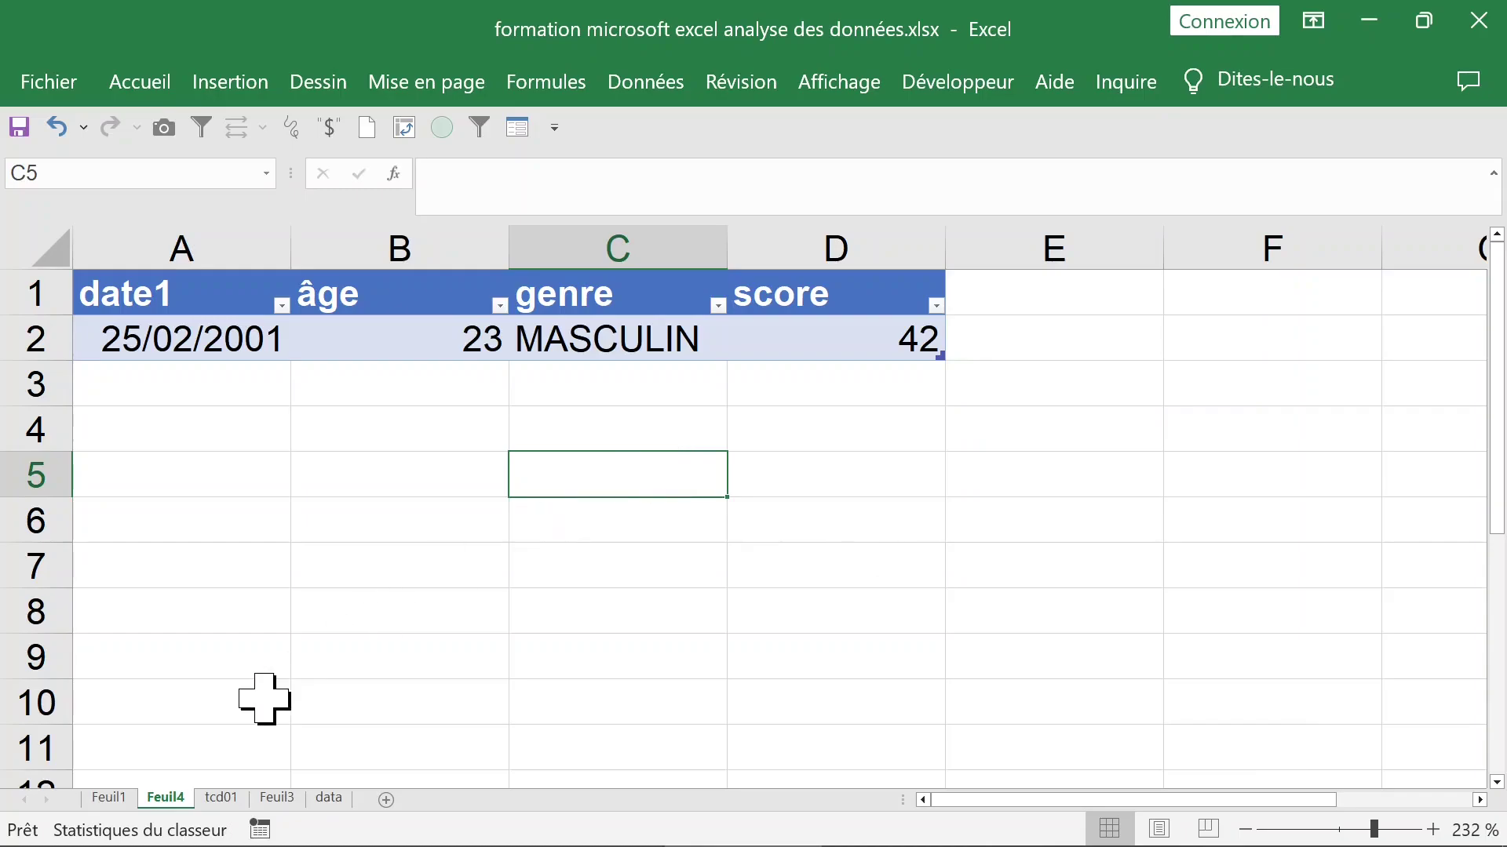
Delete the Feuil4 detail sheet.
right_click(167, 801)
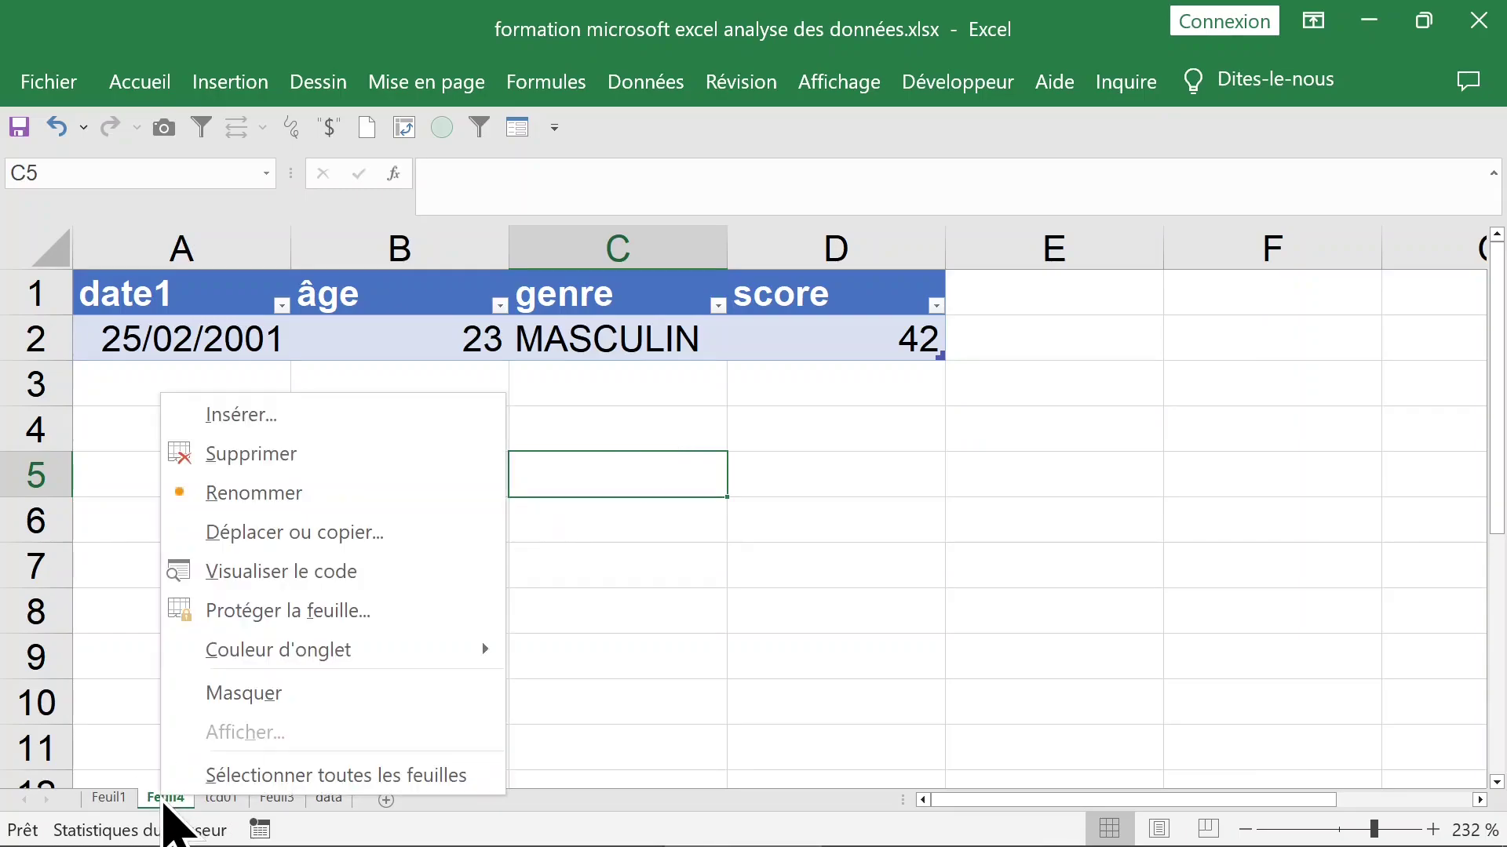
left_click(378, 457)
left_click(709, 492)
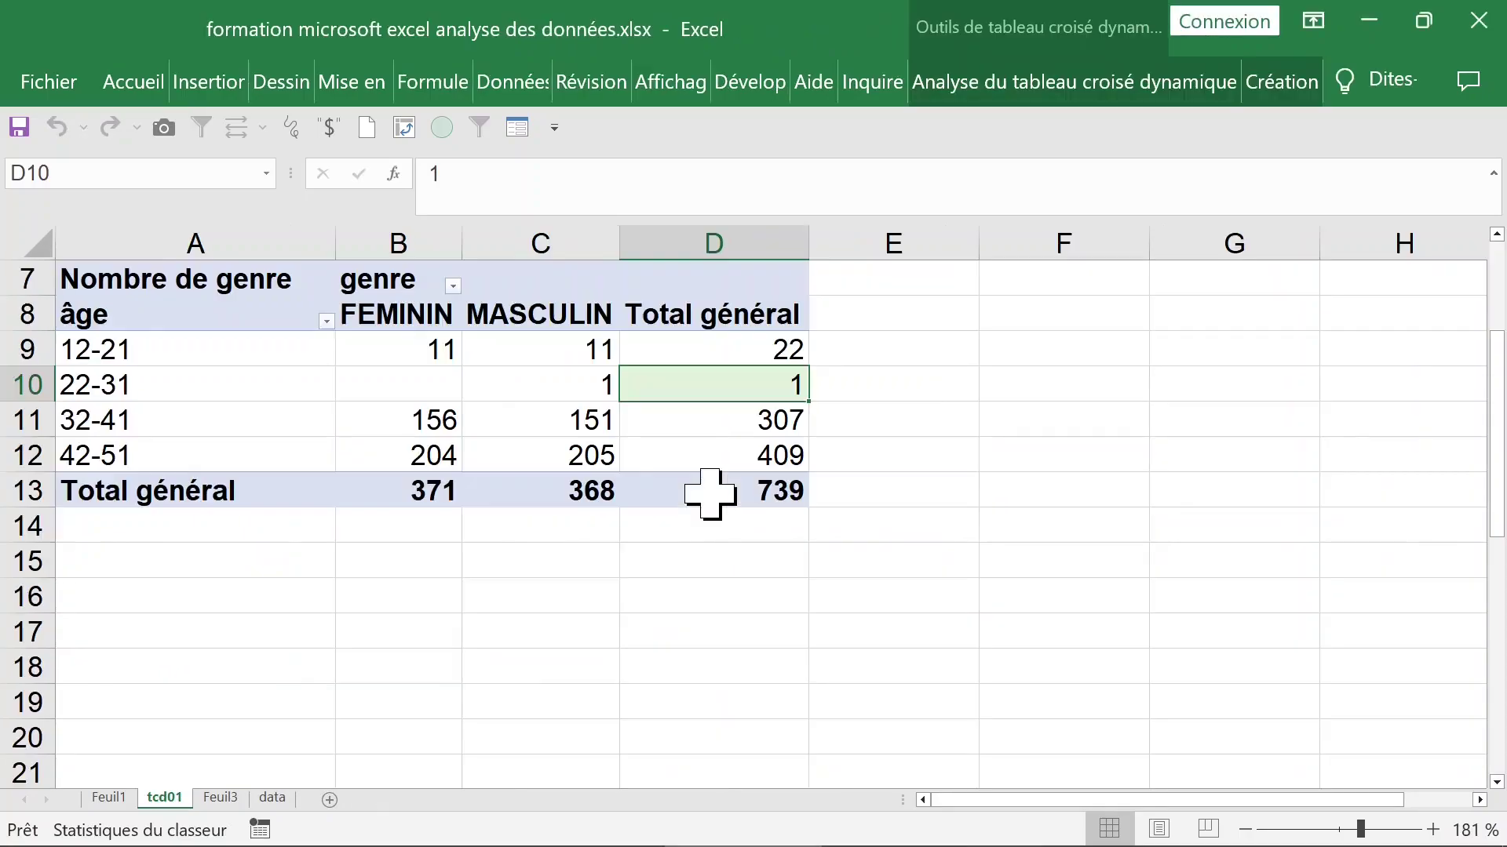
Ungroup the âge row values of the pivot table on the tcd01 sheet.
left_click(542, 389)
left_click(328, 388)
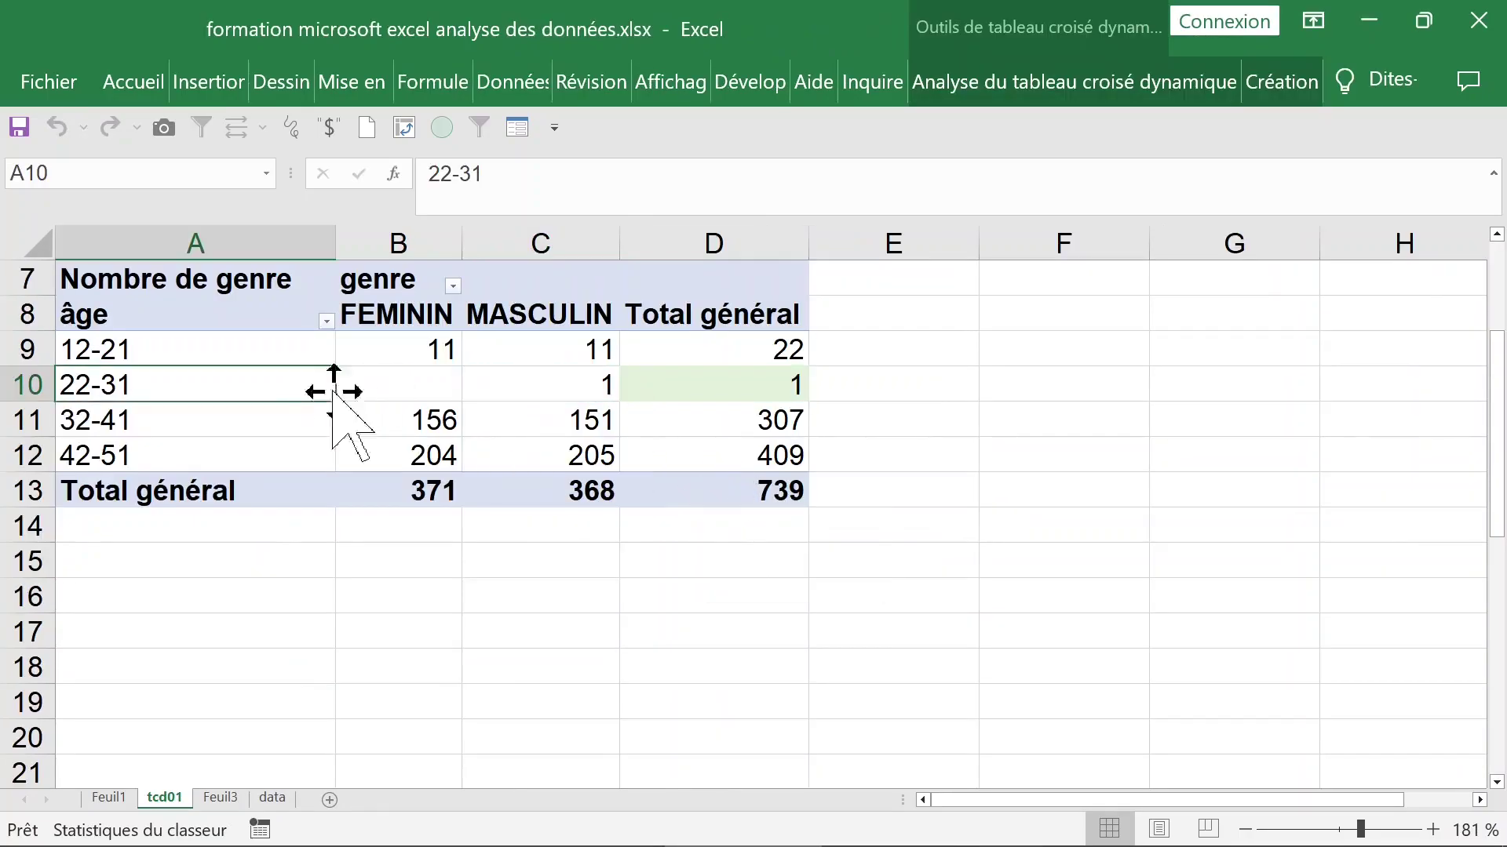
left_click_drag(222, 353, 733, 463)
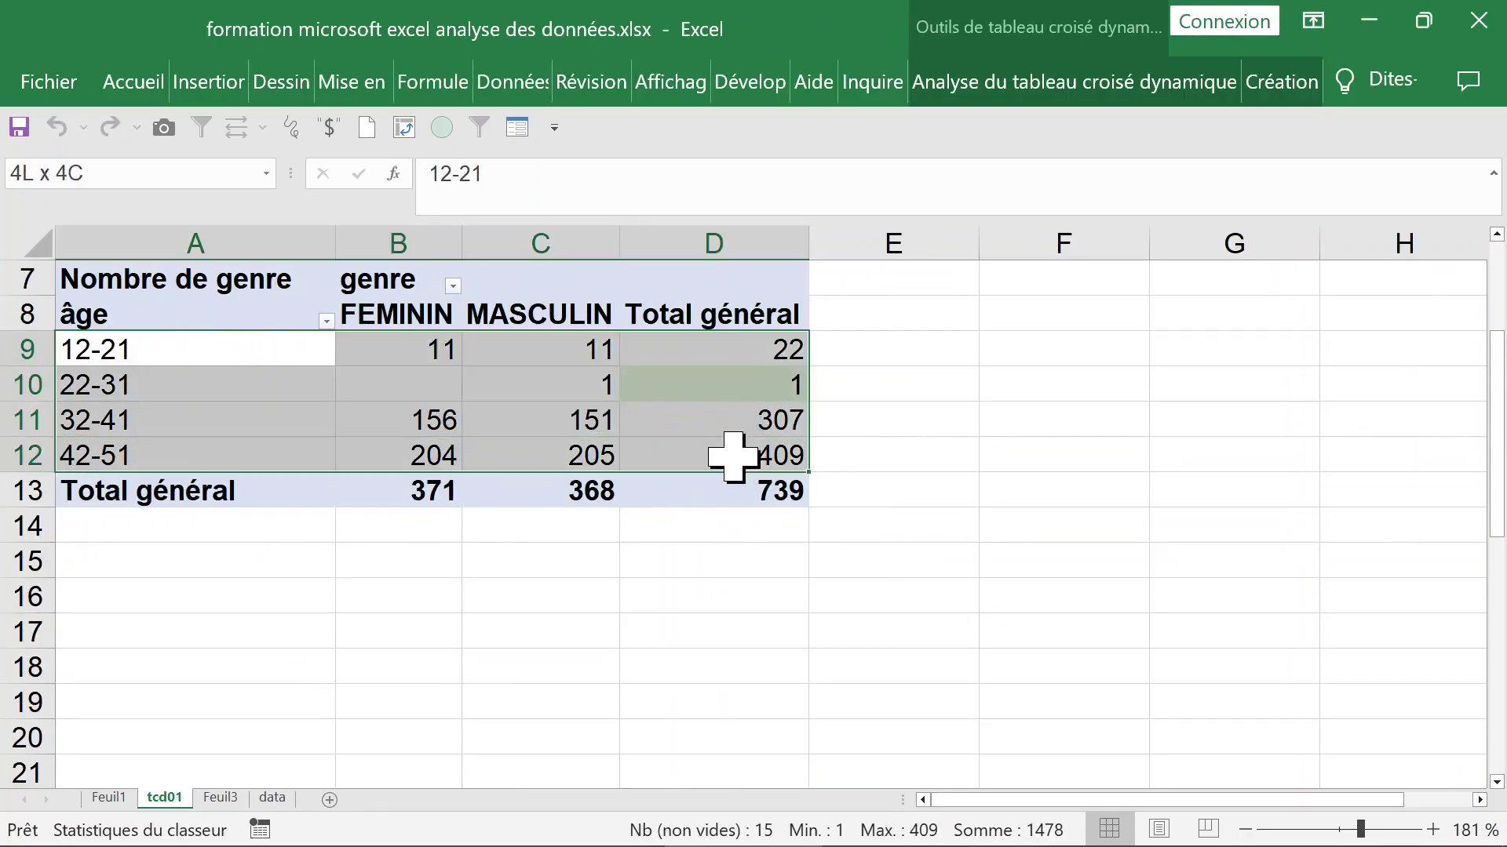
left_click(236, 351)
left_click(214, 375)
left_click(209, 350)
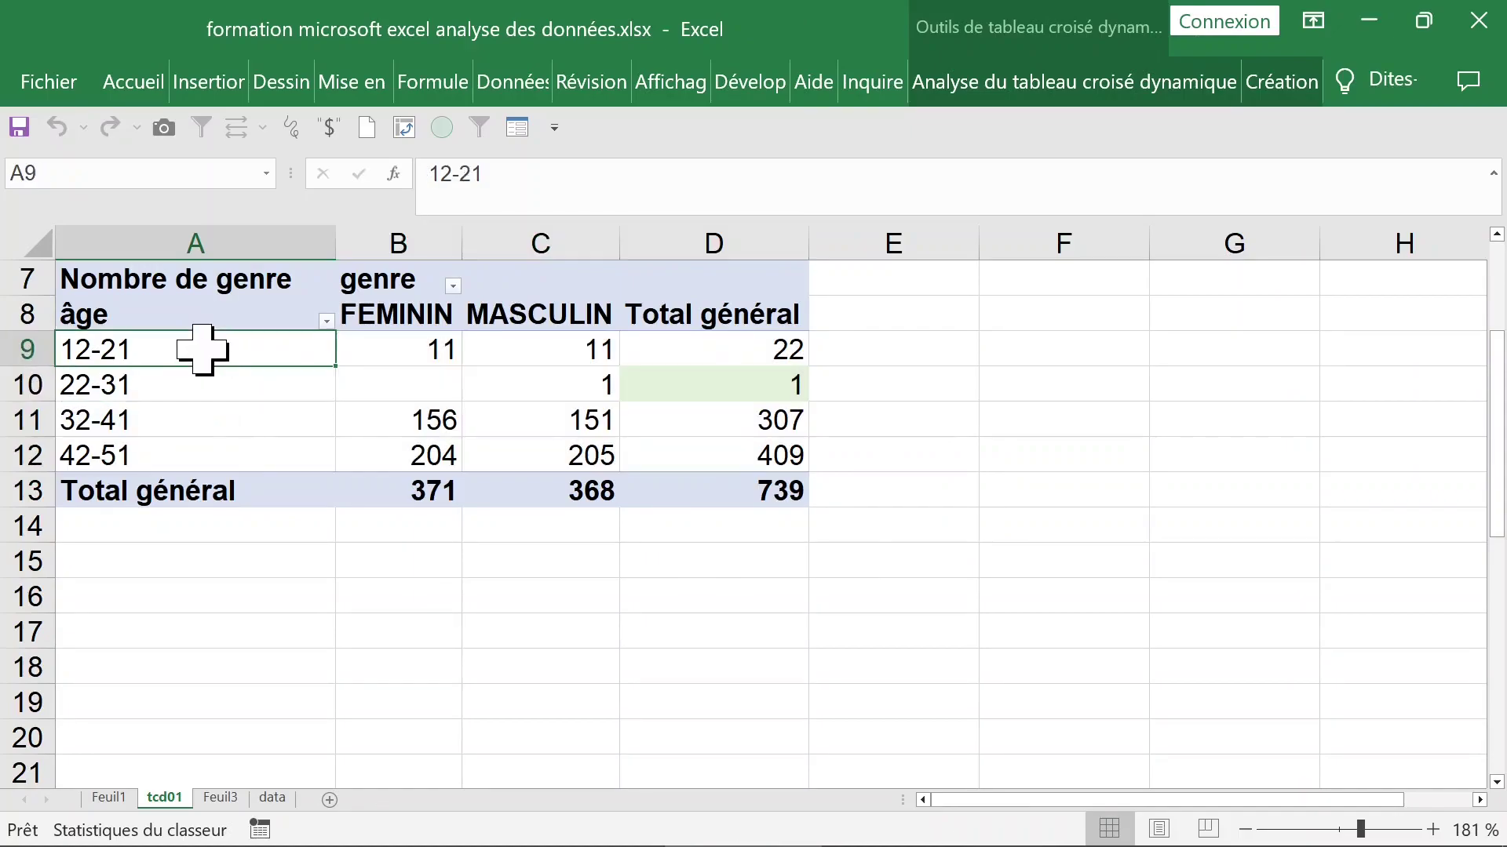
right_click(209, 360)
left_click(310, 620)
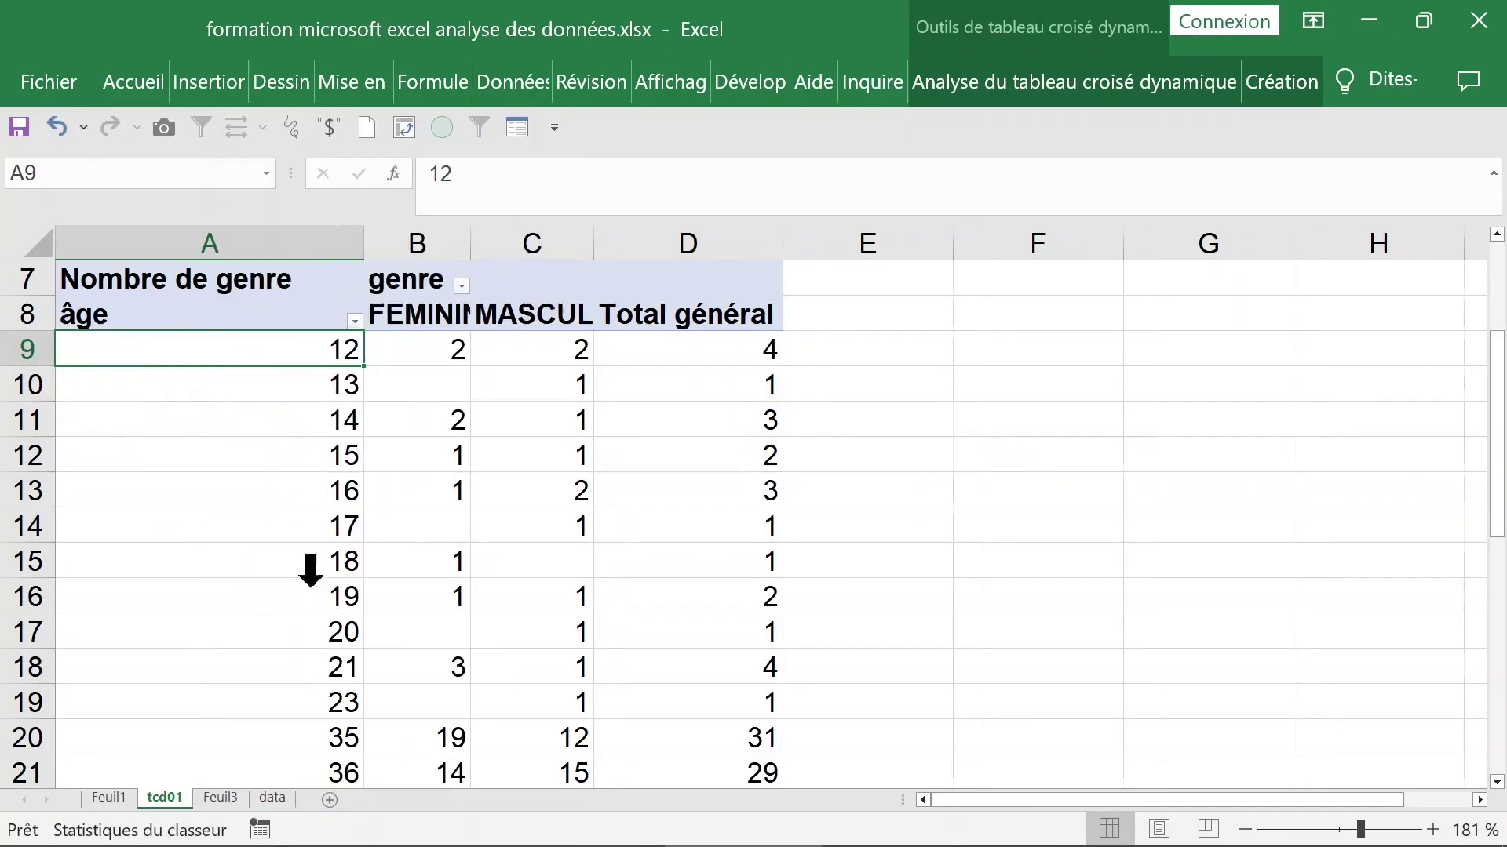
Group the âge row values into intervals of 5, starting at 12 and ending at 50.
right_click(224, 349)
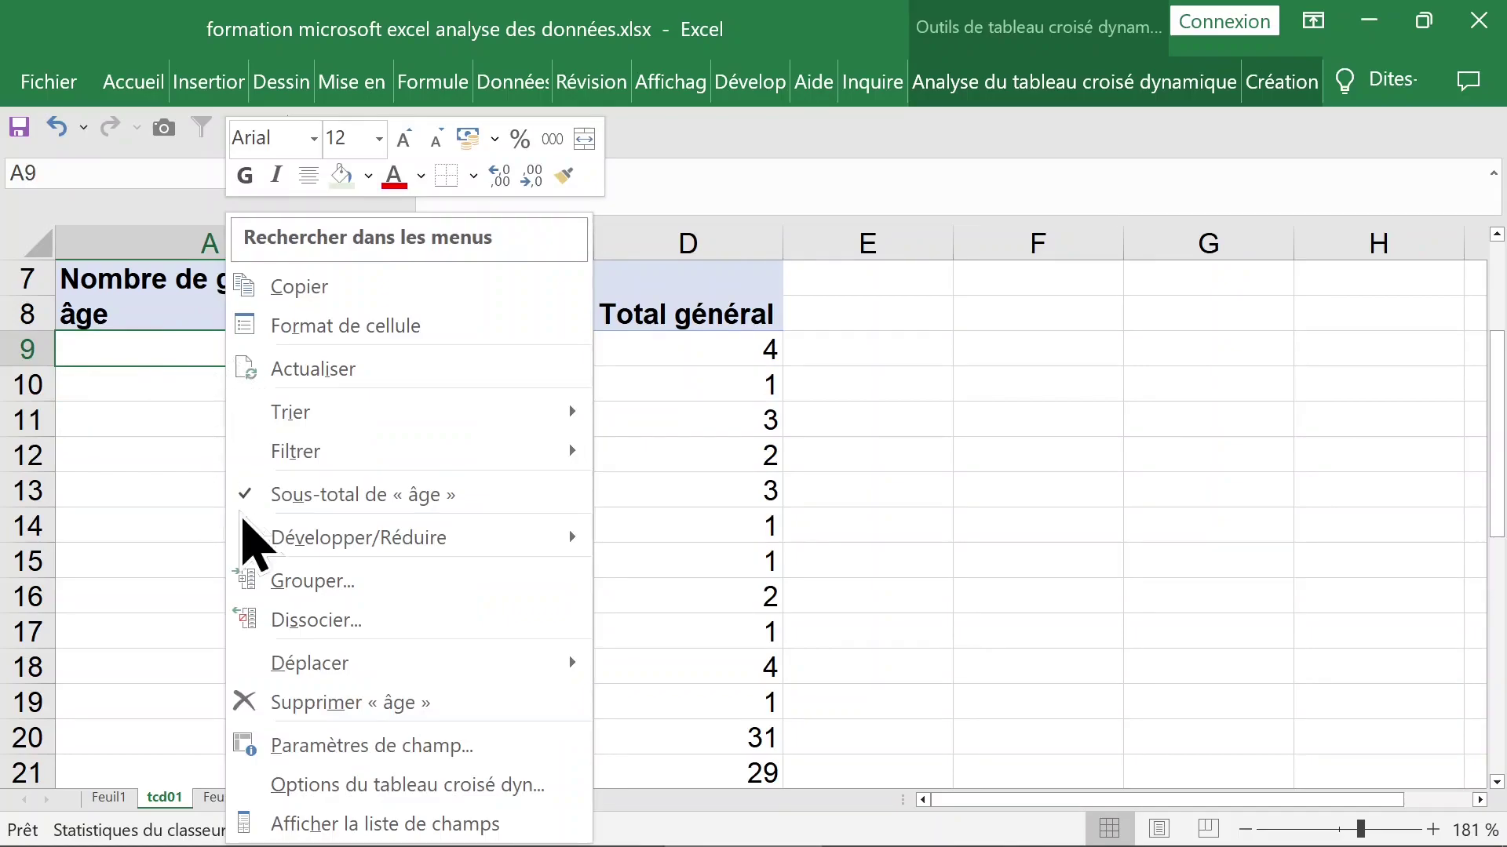
left_click(310, 581)
left_click_drag(335, 594, 251, 605)
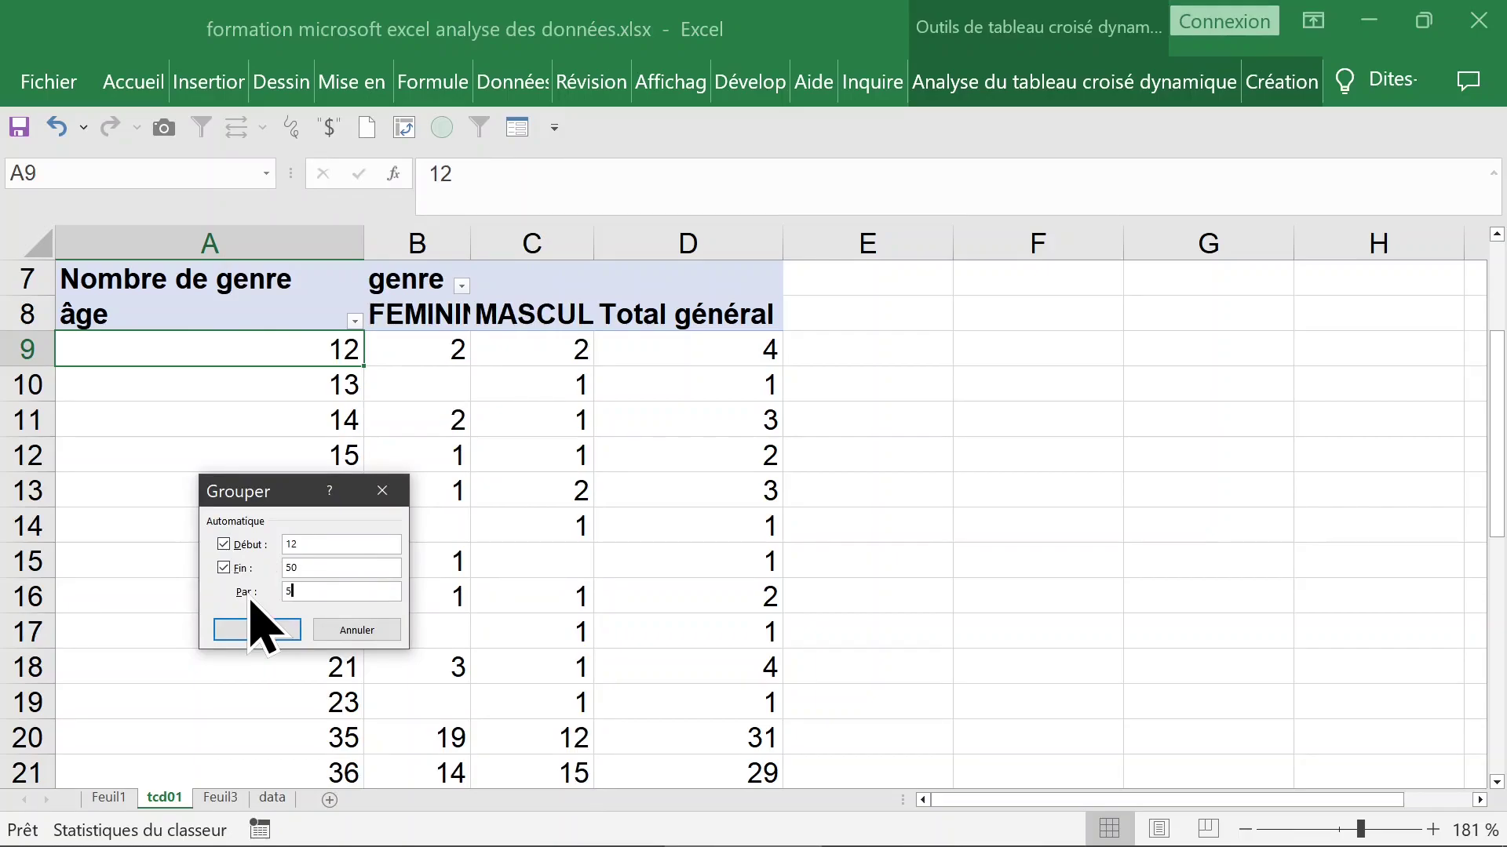
left_click(256, 630)
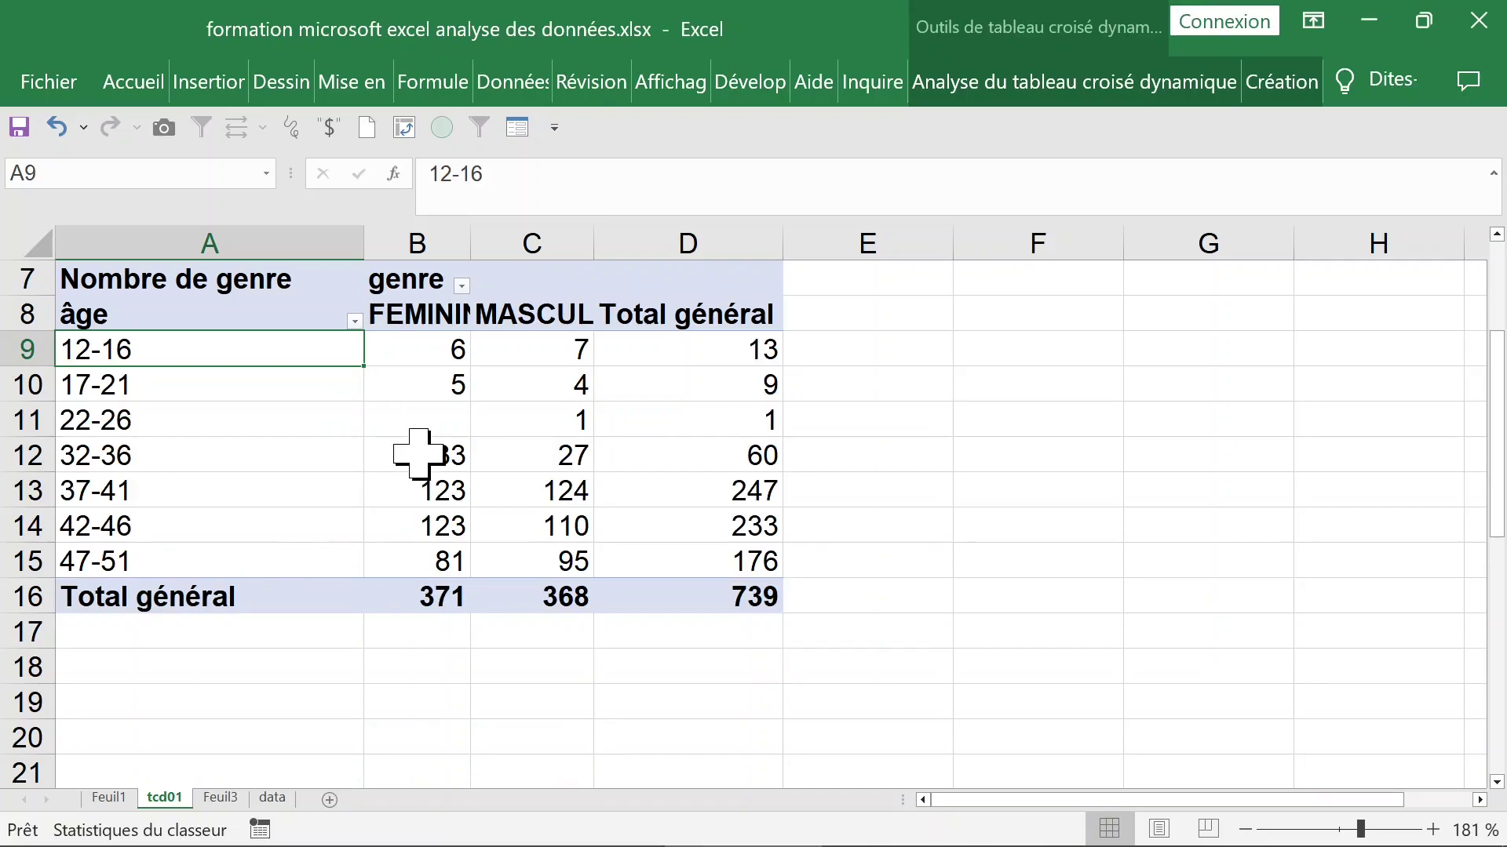
Fit the widths of the FEMININ and MASCULIN columns to their contents.
left_click(492, 416)
left_click(416, 340)
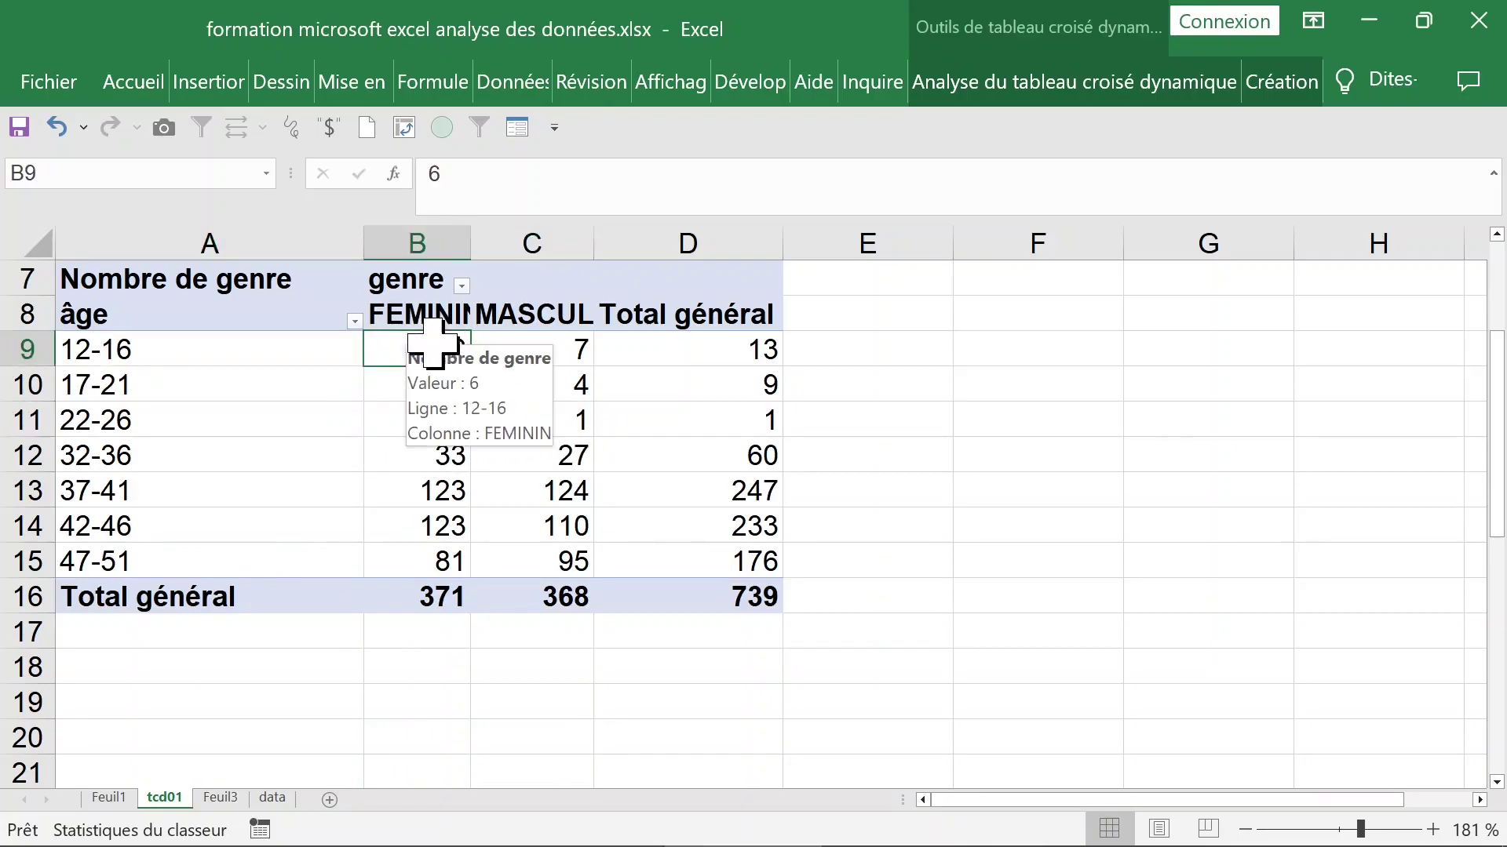
left_click(467, 383)
left_click(526, 351)
left_click(416, 345)
left_click(430, 236)
double_click(472, 235)
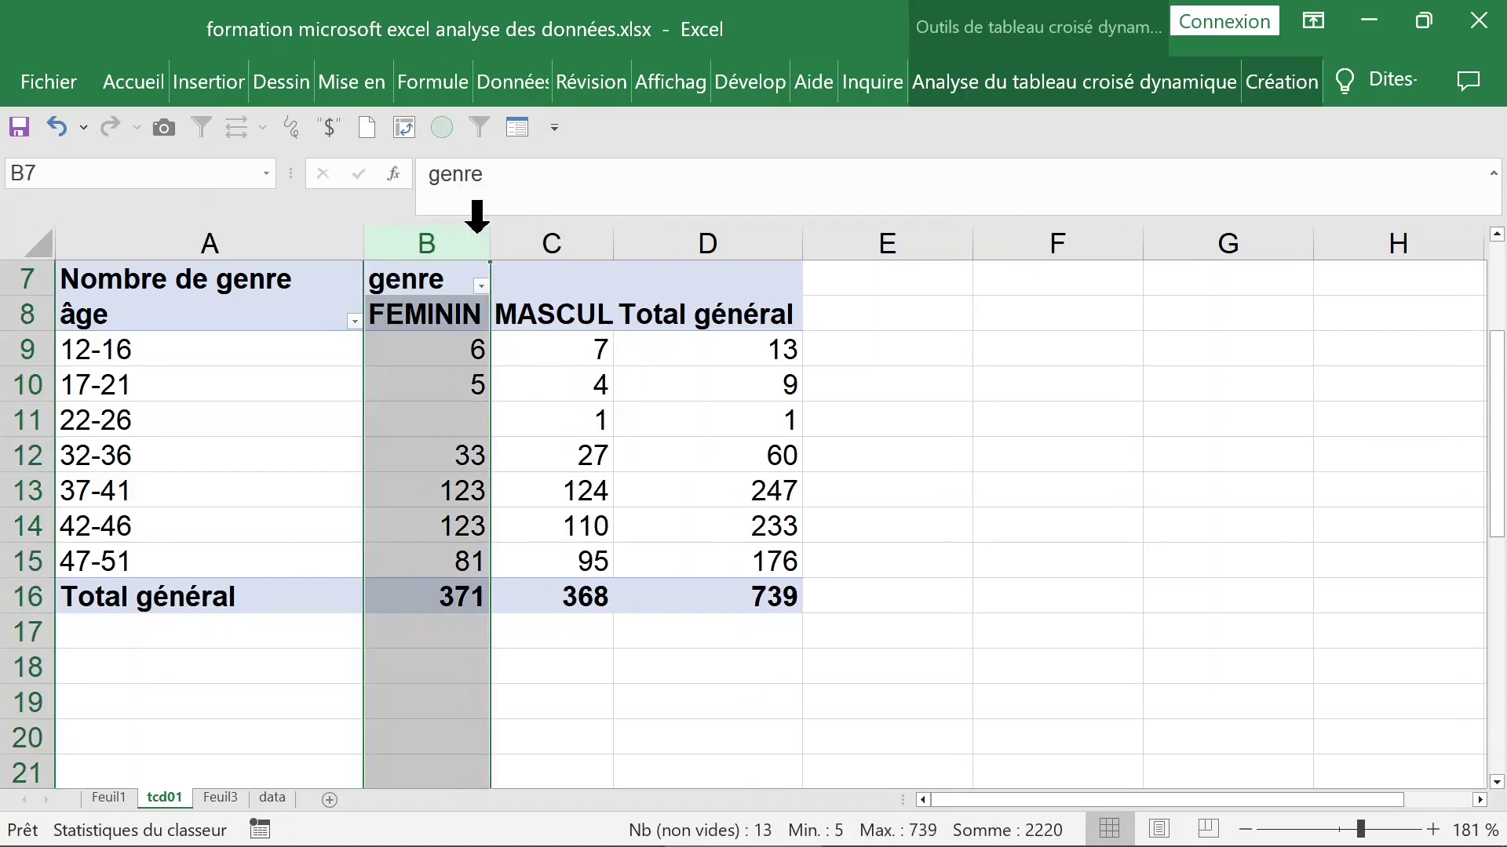
double_click(614, 243)
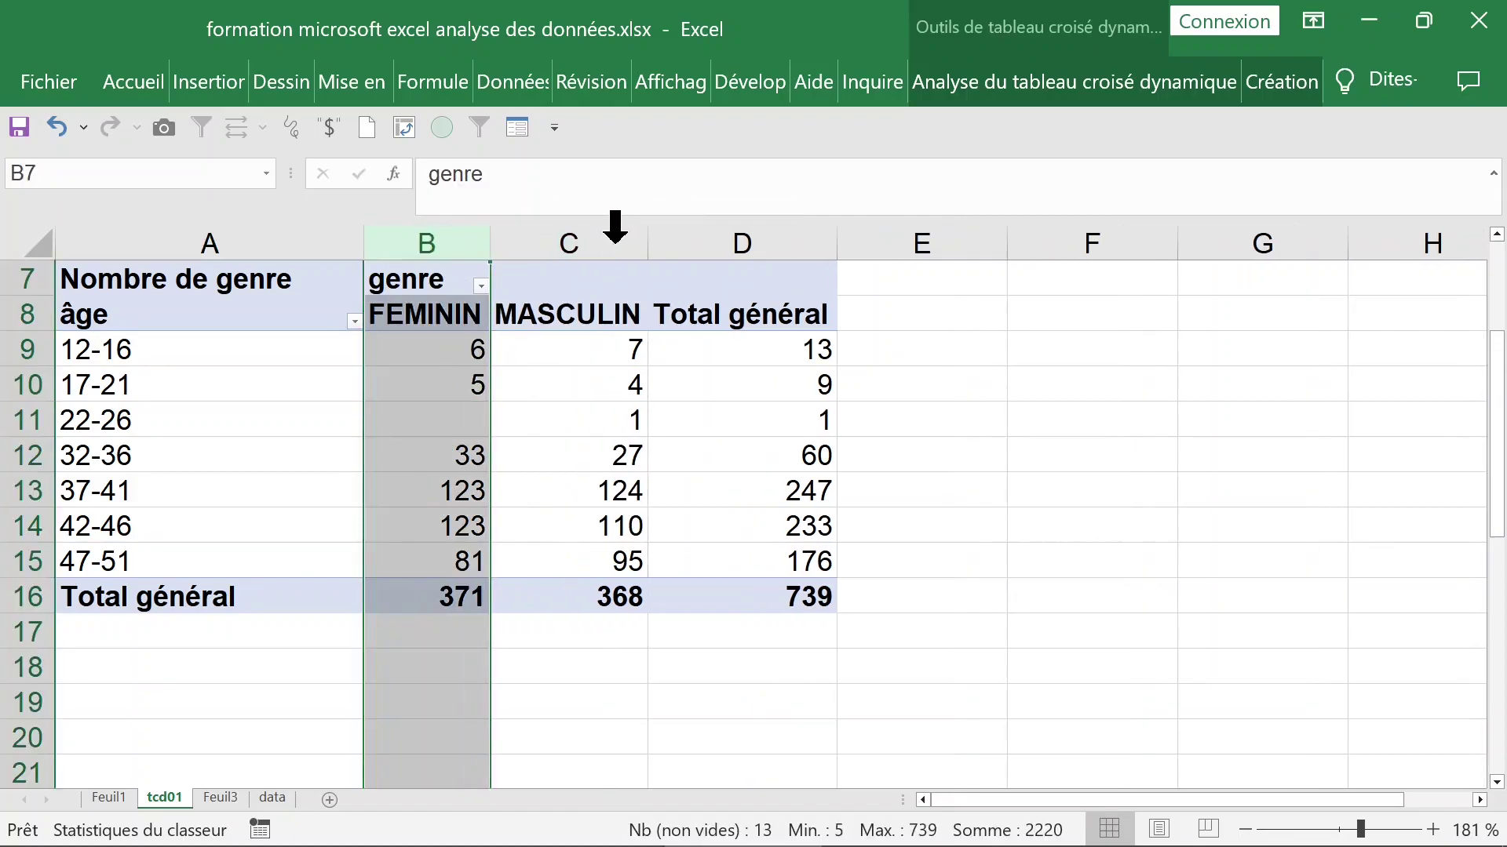
left_click(761, 240)
Sort the pivot table's age groups by Total général from smallest to largest.
left_click(711, 375)
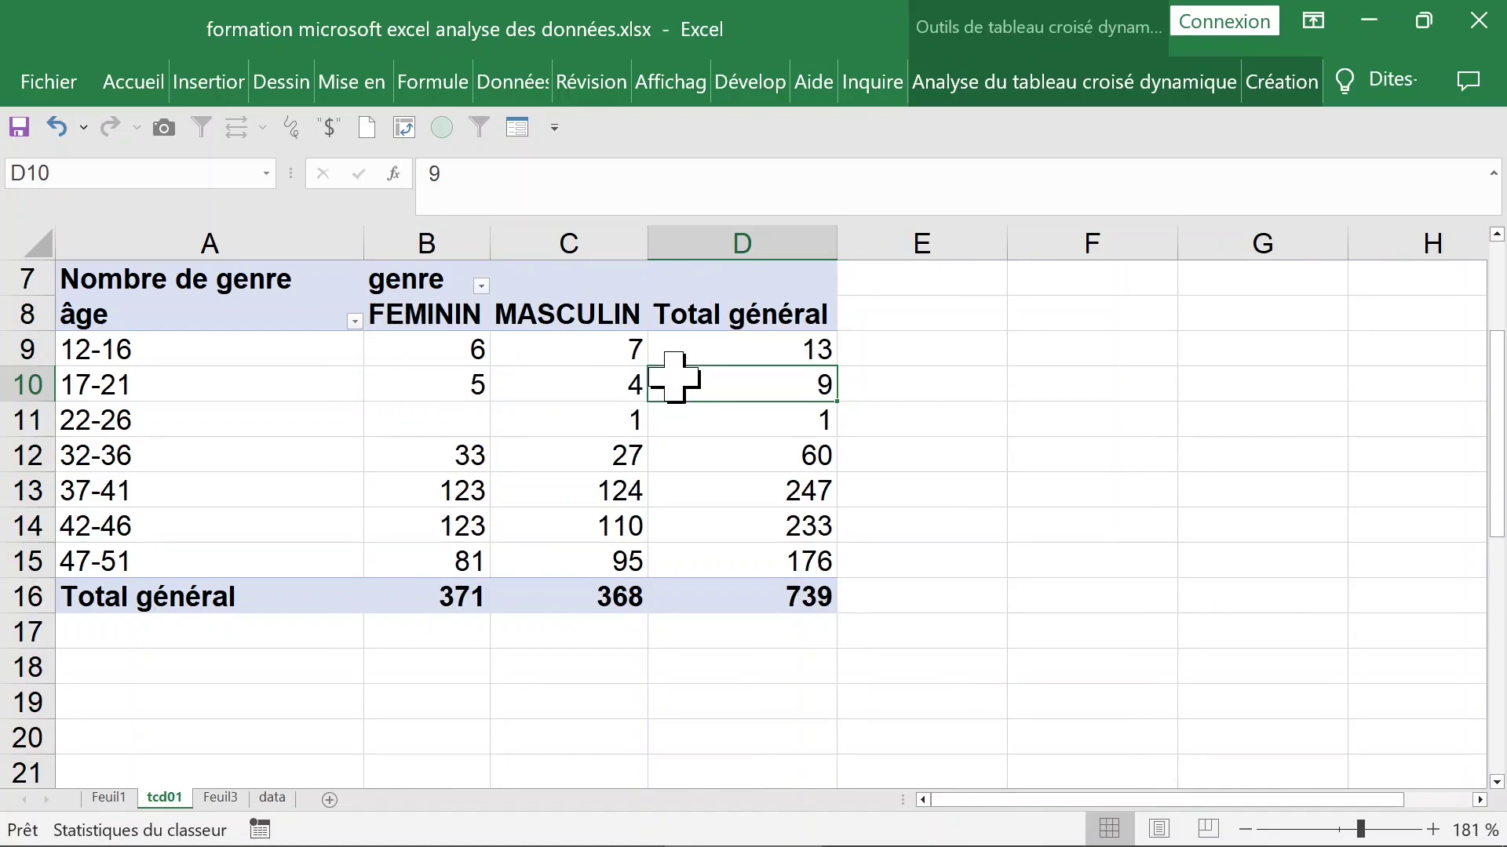
left_click(467, 385)
left_click_drag(760, 349, 765, 561)
left_click(769, 355)
left_click(753, 247)
left_click(723, 357)
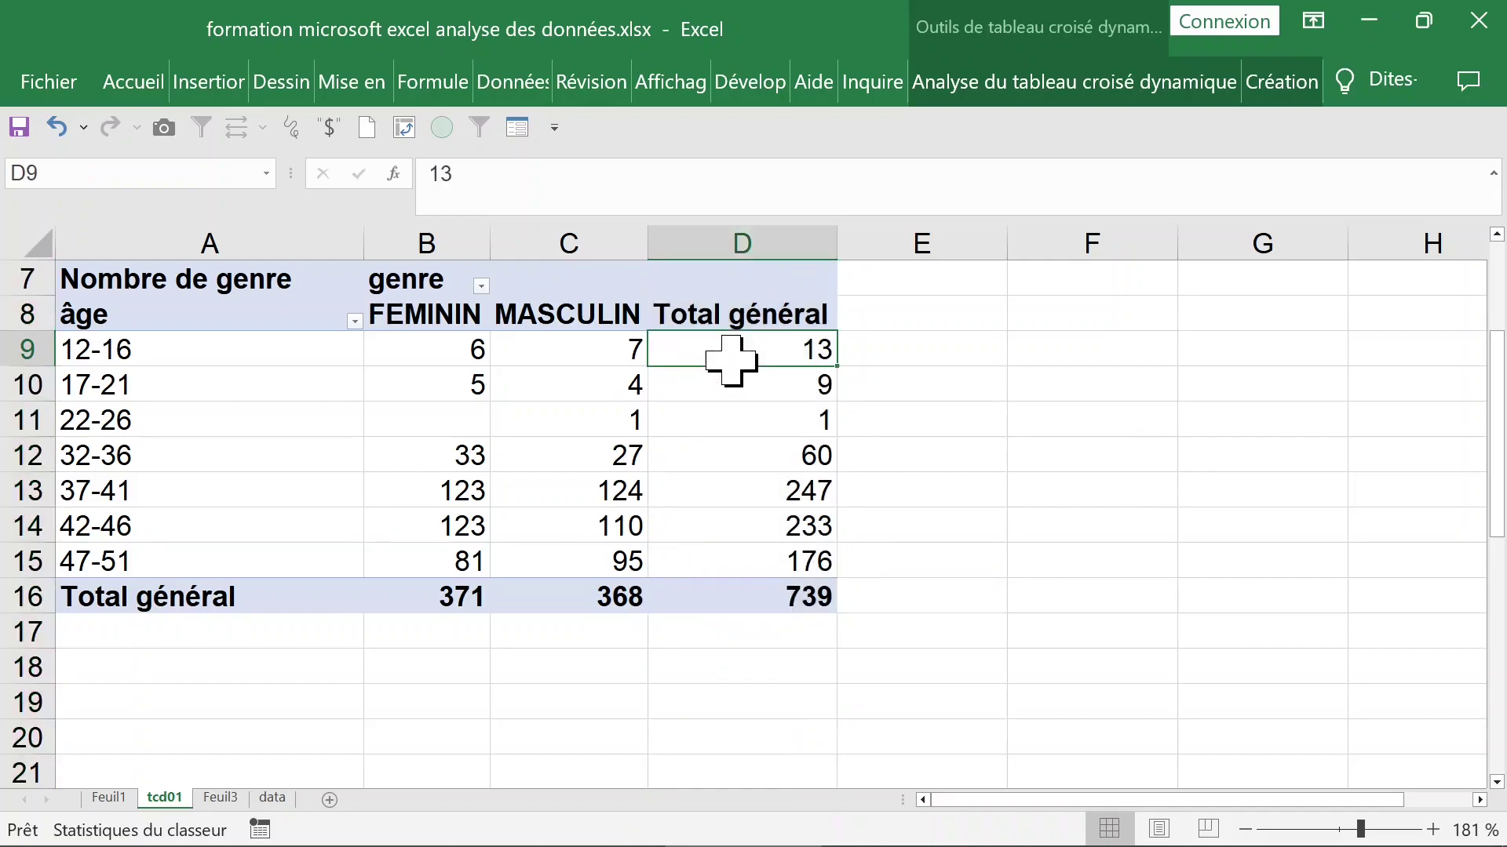
right_click(723, 357)
mouse_move(799, 536)
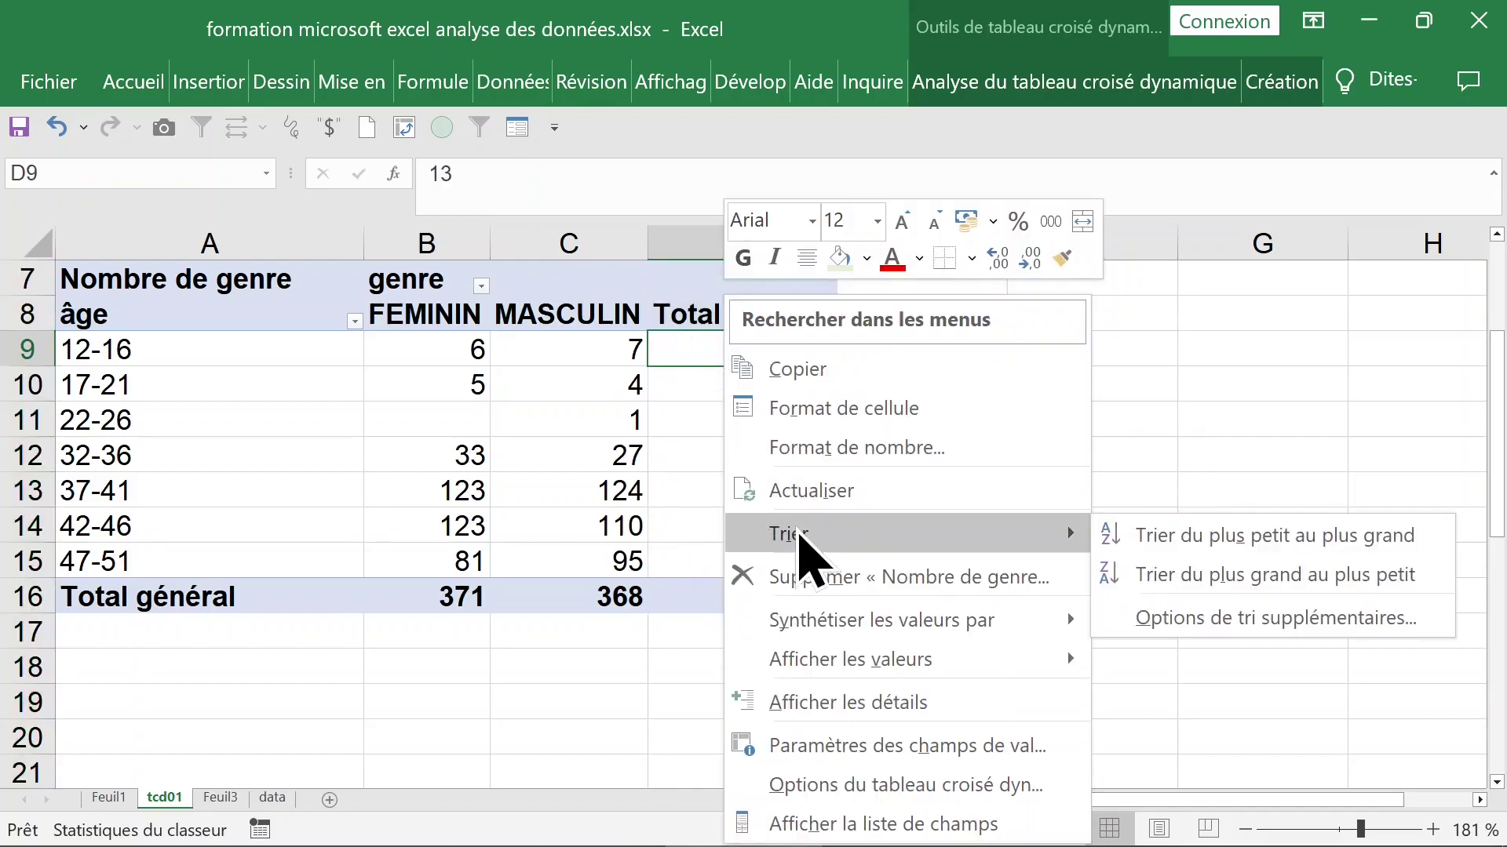
left_click(1295, 535)
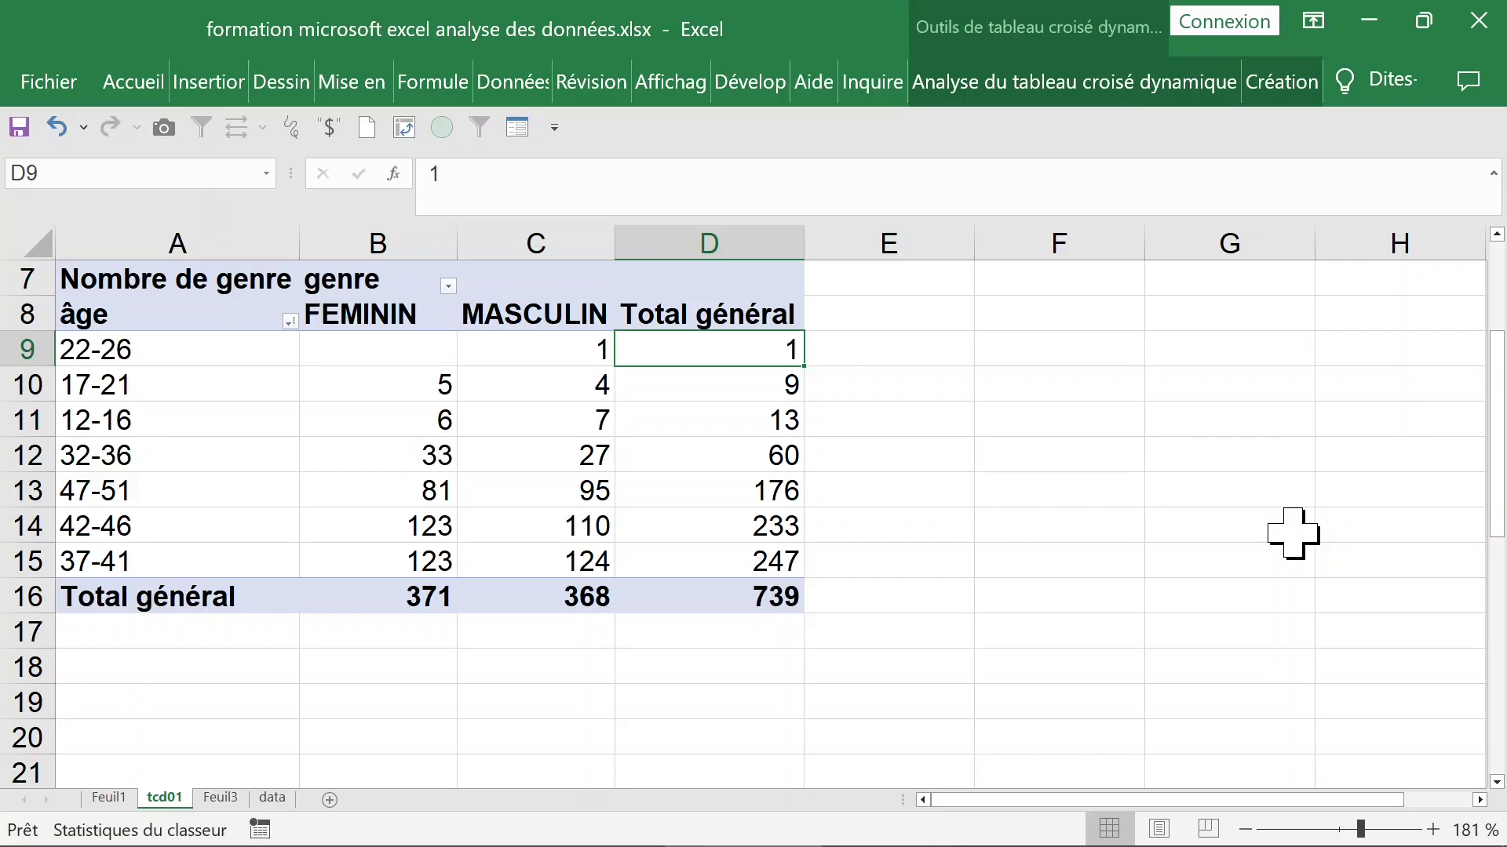
Sort the pivot table's age groups by Total général from largest to smallest.
left_click(207, 558)
mouse_move(189, 543)
left_mouse_down()
mouse_move(196, 480)
mouse_move(208, 564)
left_mouse_up()
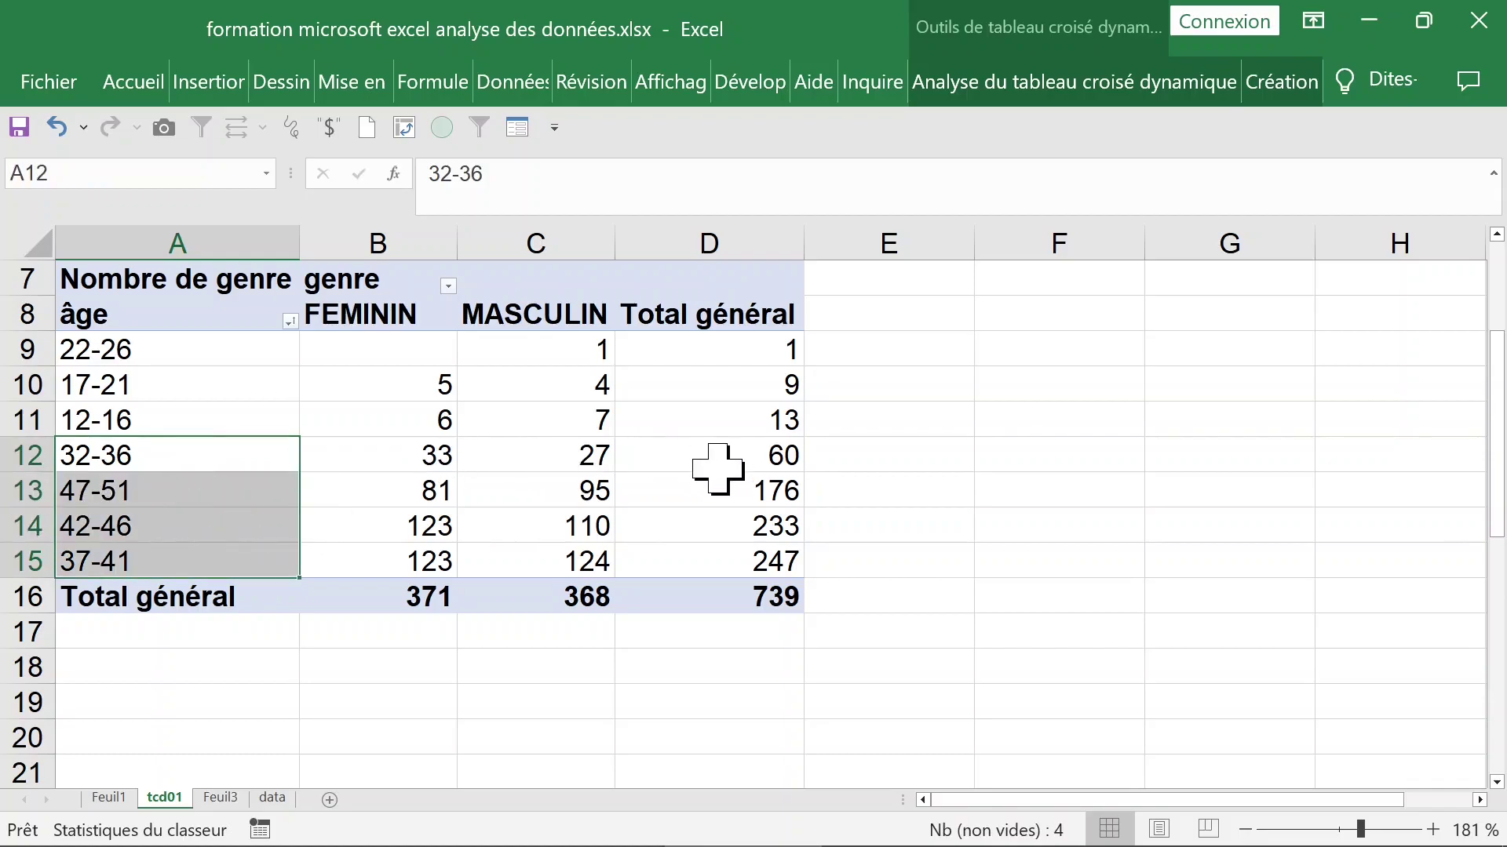
left_click(717, 467)
left_click(737, 528)
left_click(675, 417)
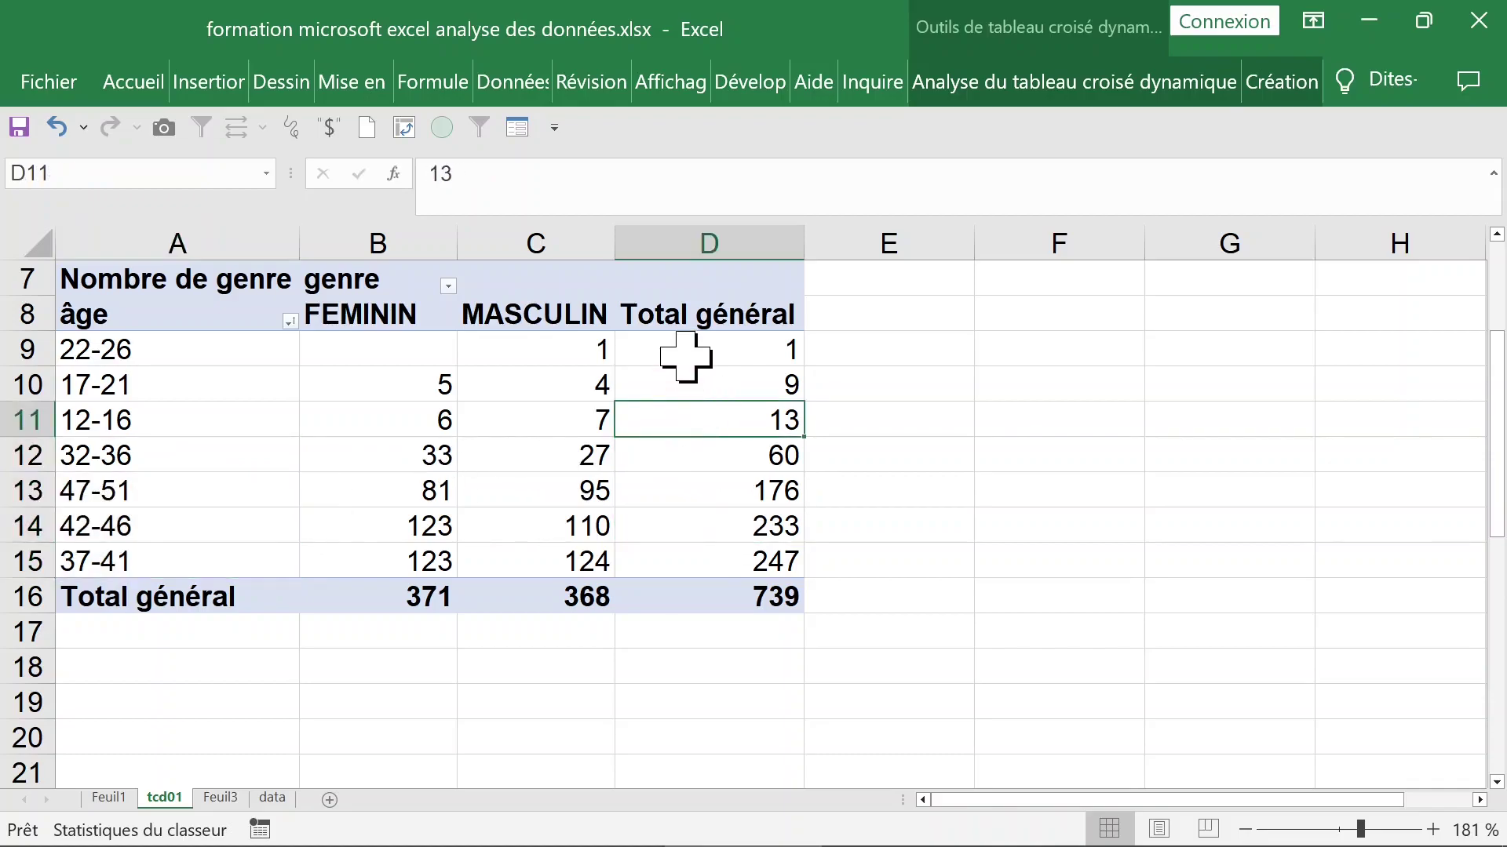
left_click(685, 357)
right_click(685, 357)
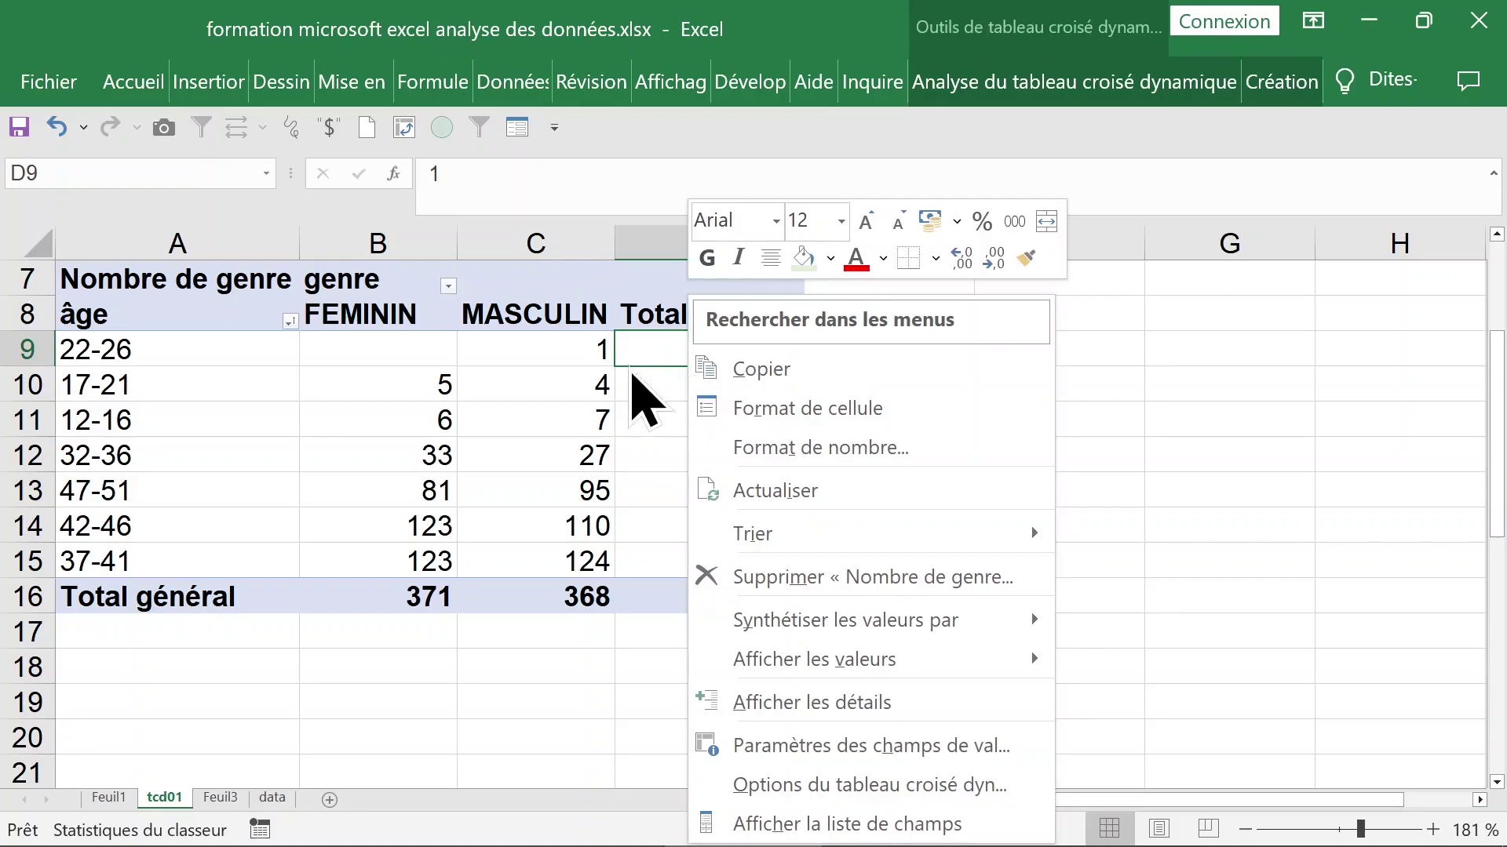
mouse_move(784, 549)
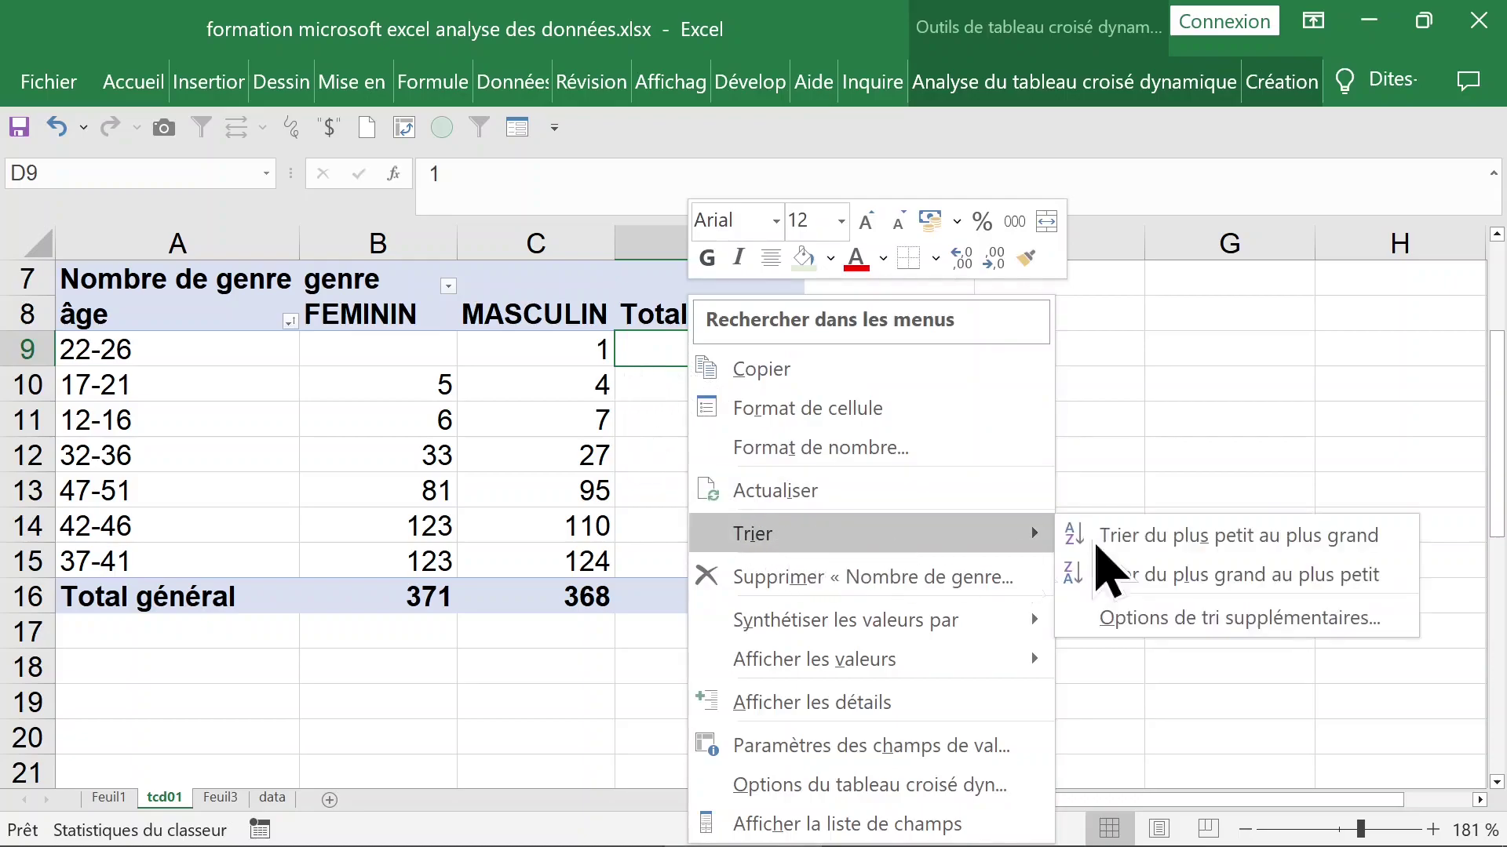
left_click(1253, 610)
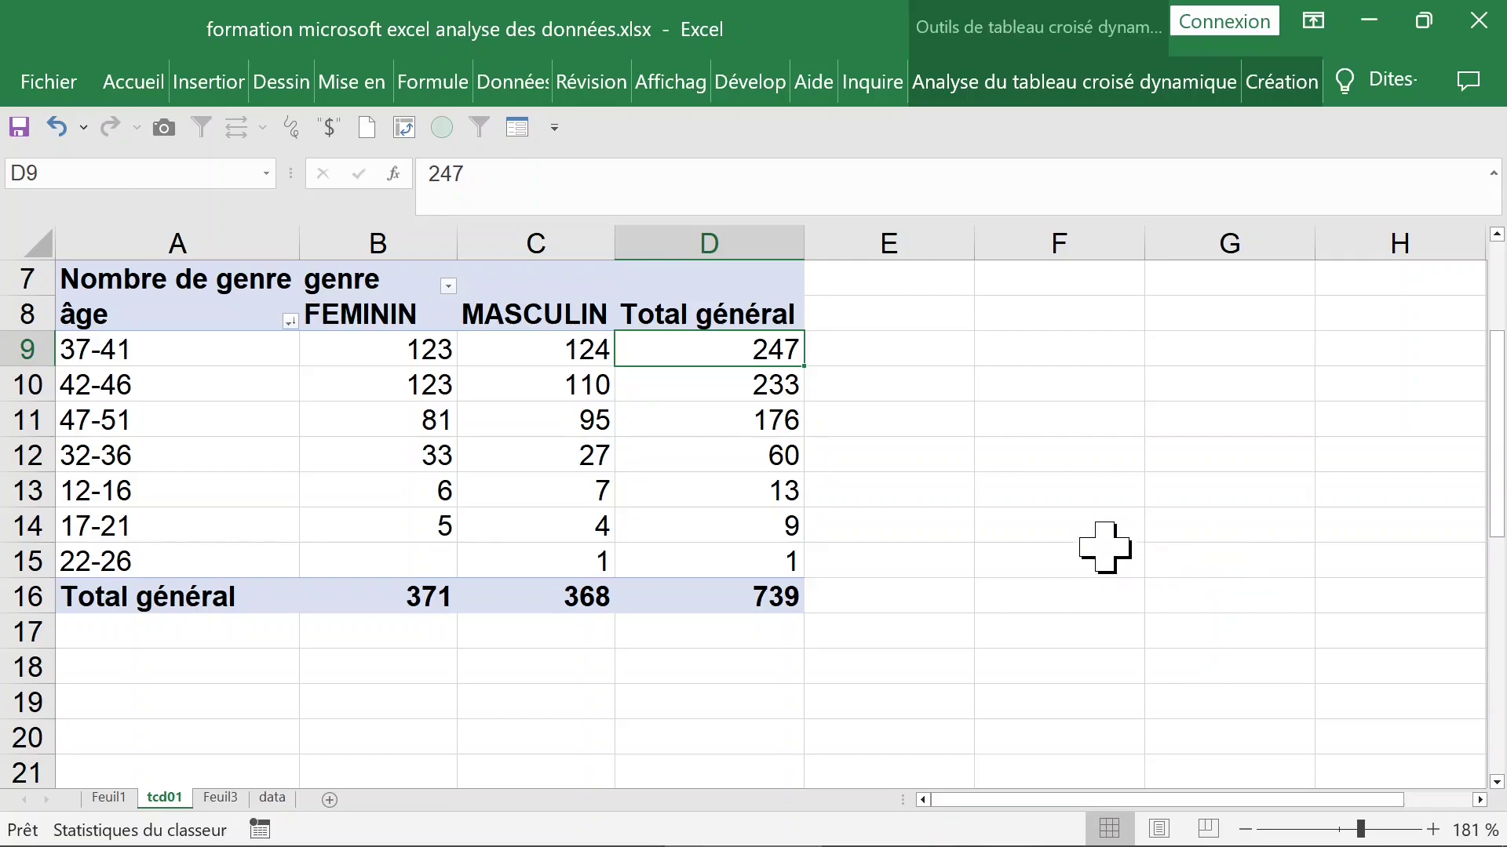
left_click(175, 360)
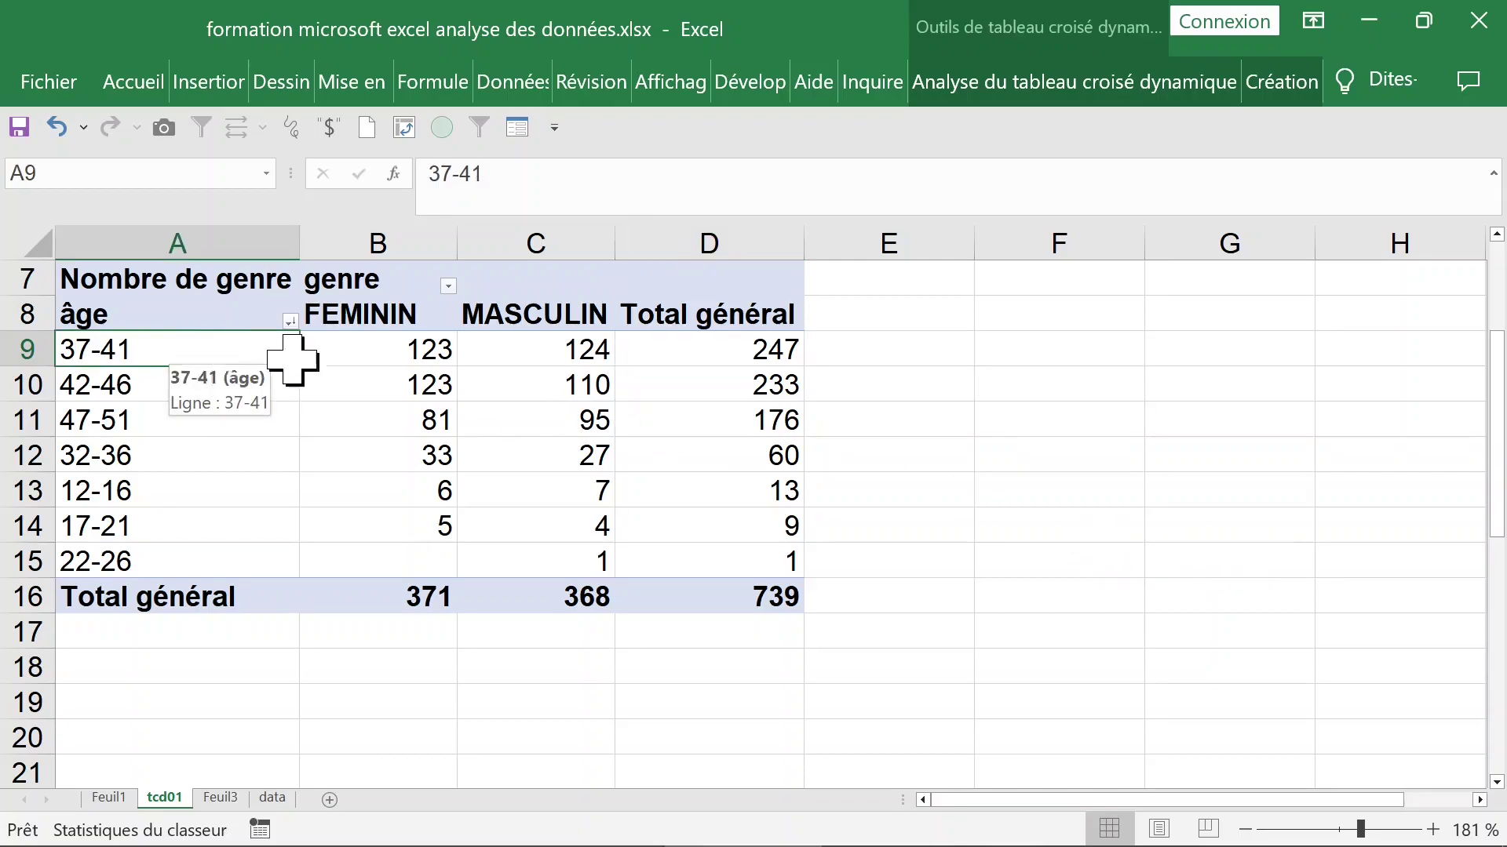
left_click(673, 363)
left_click(394, 357)
left_click_drag(738, 347, 728, 555)
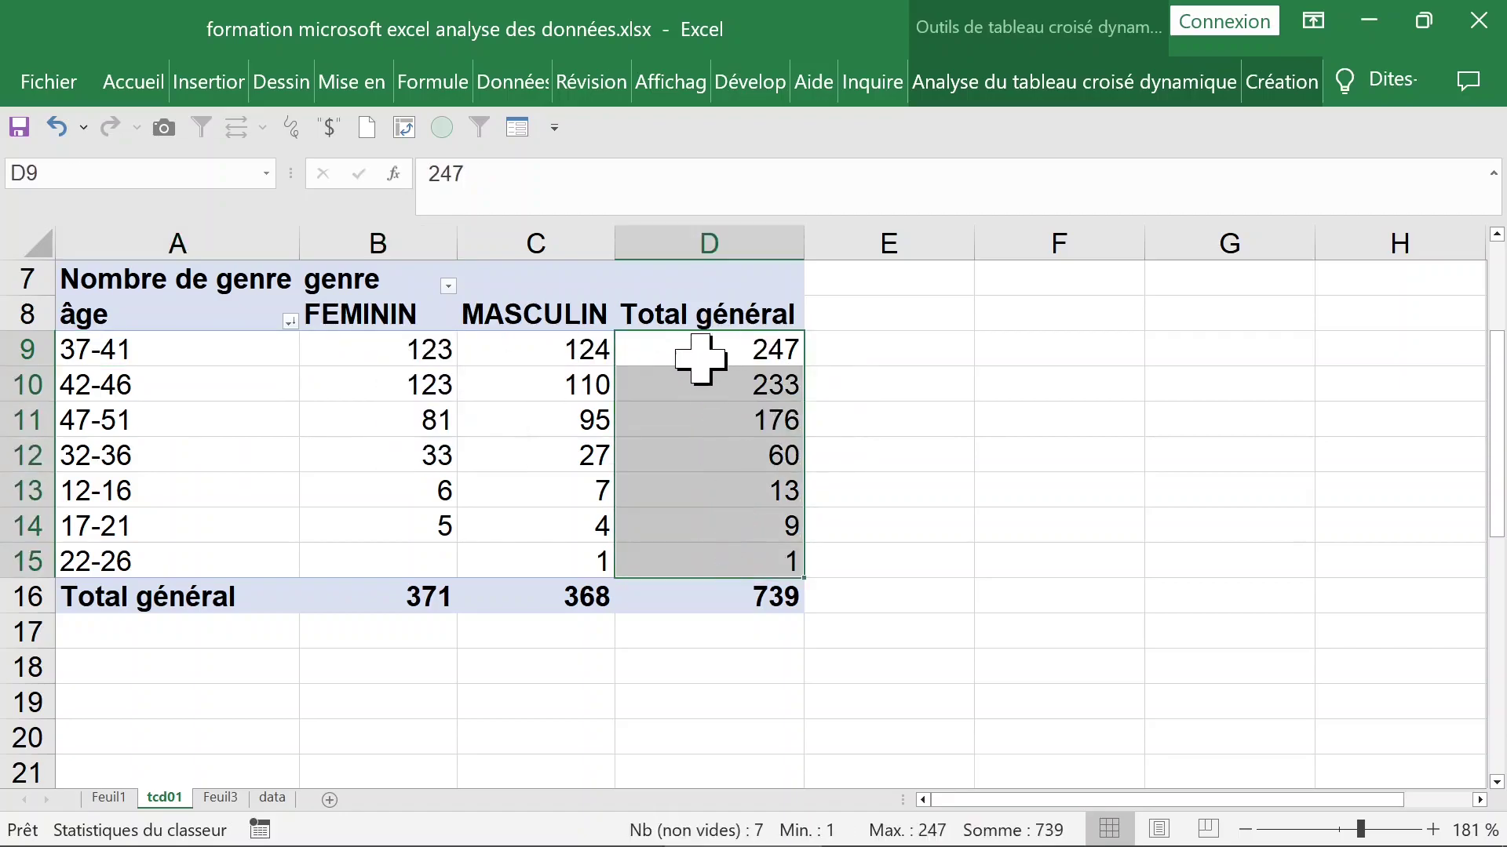
Show the pivot table's gender counts as percentages of the column total (% du total de la colonne).
left_click(697, 359)
right_click(694, 353)
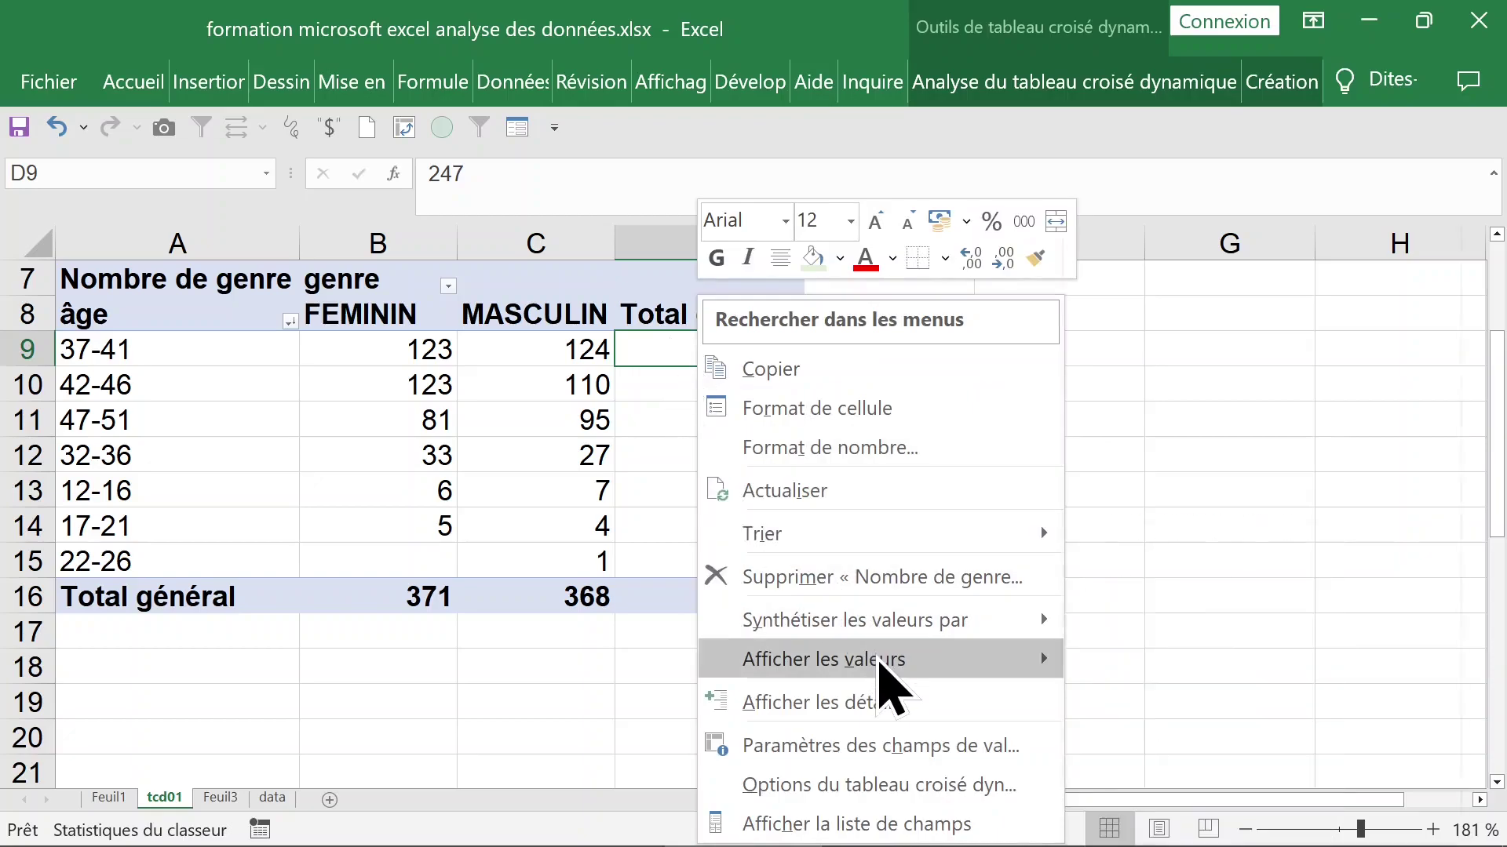
mouse_move(879, 663)
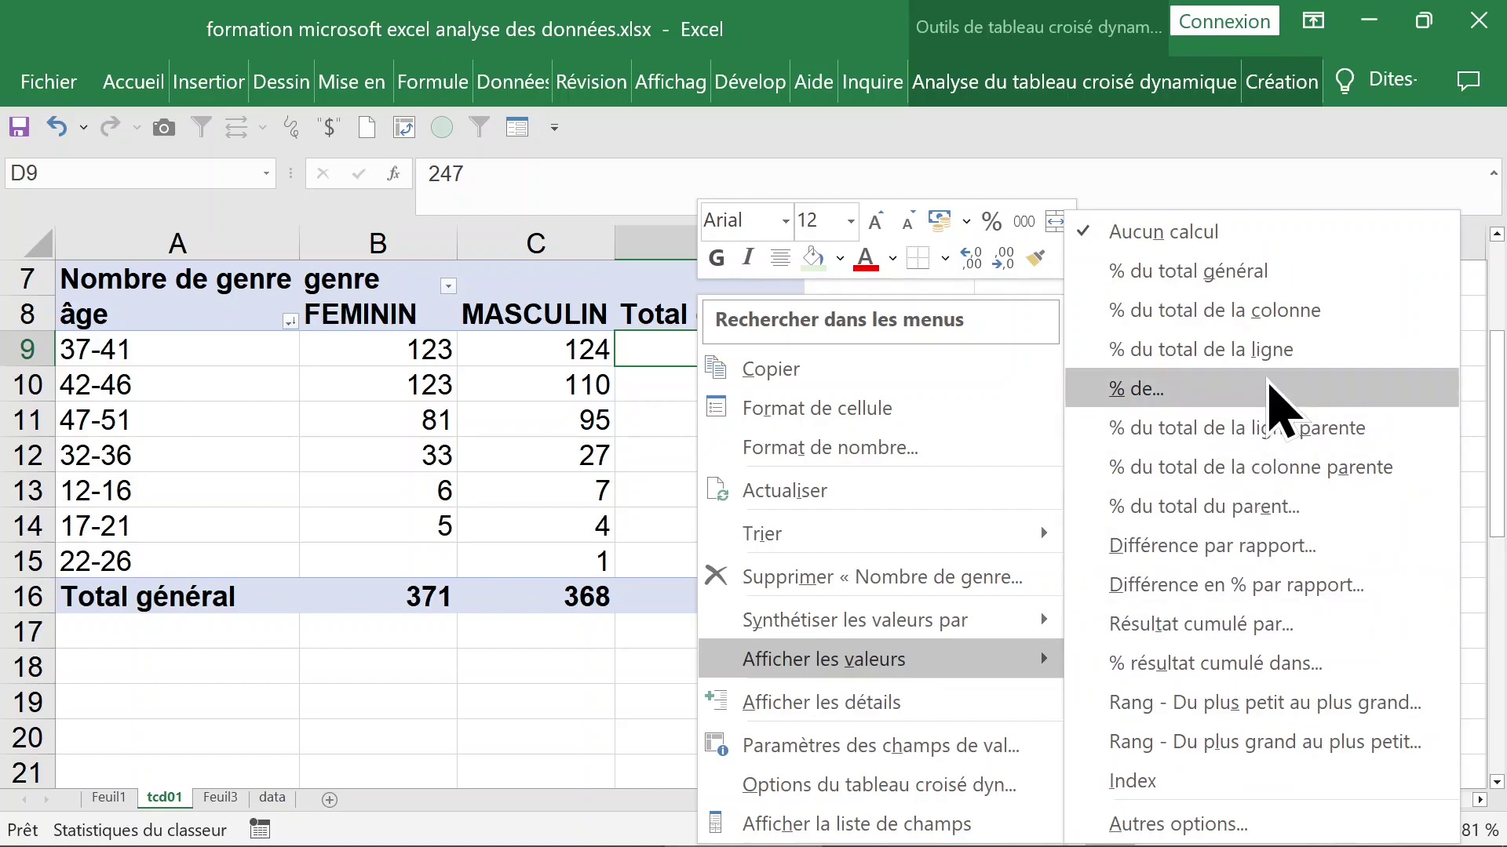
left_click(1273, 310)
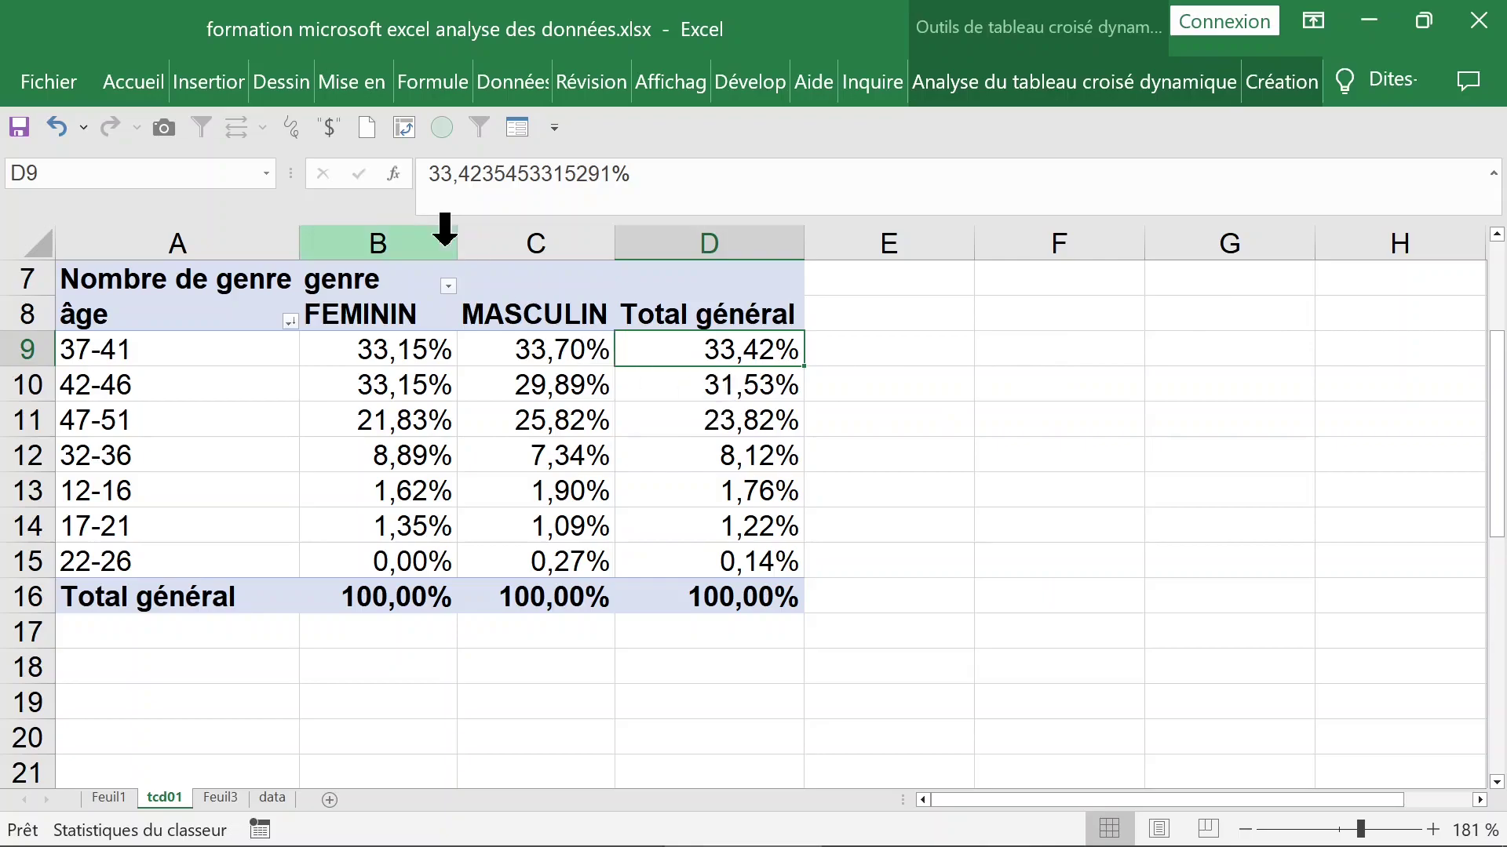
left_click(370, 232)
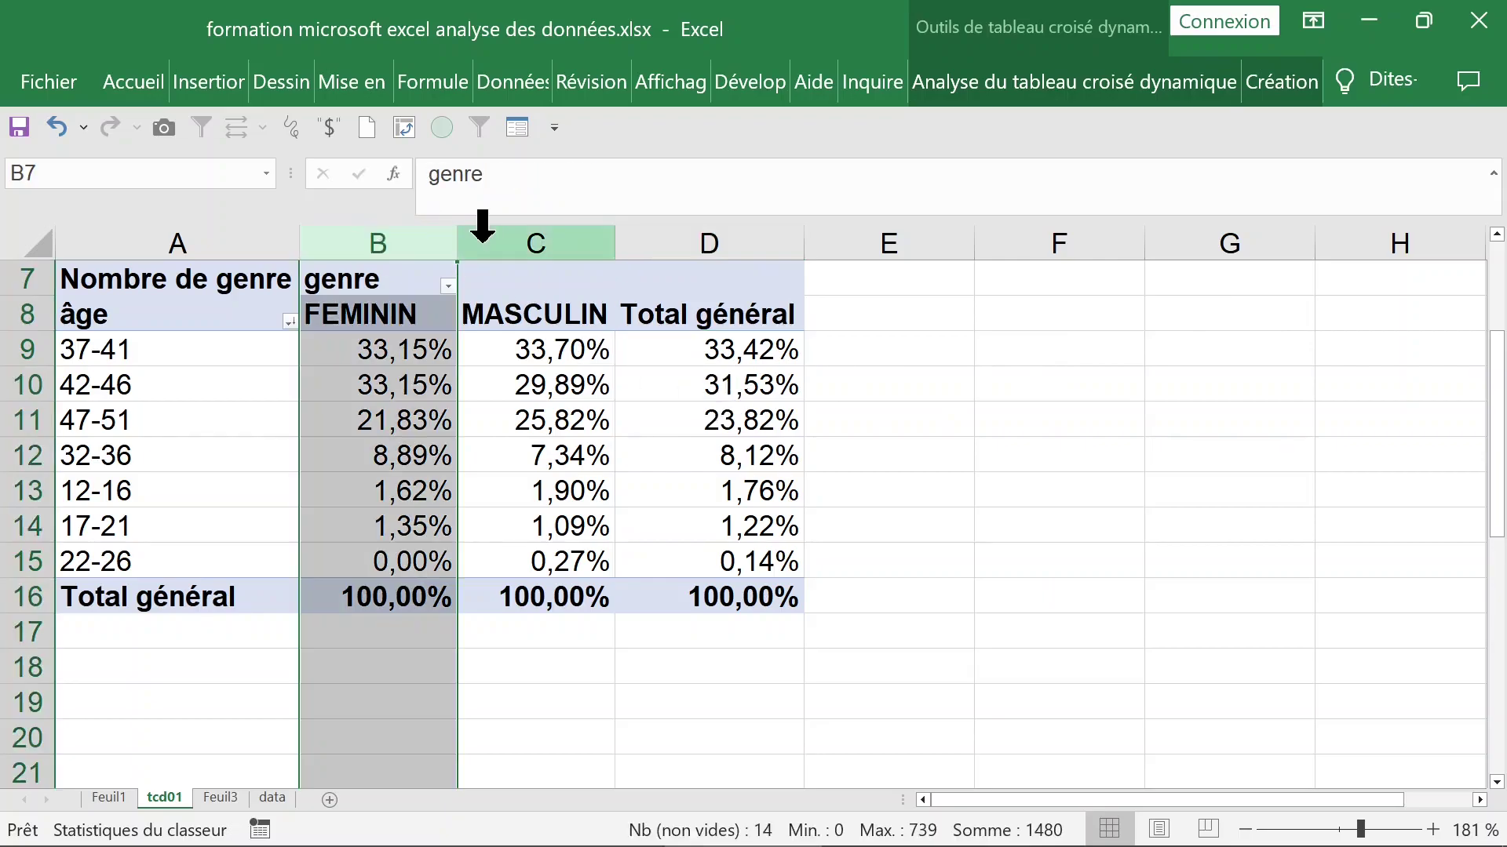
left_click(532, 226)
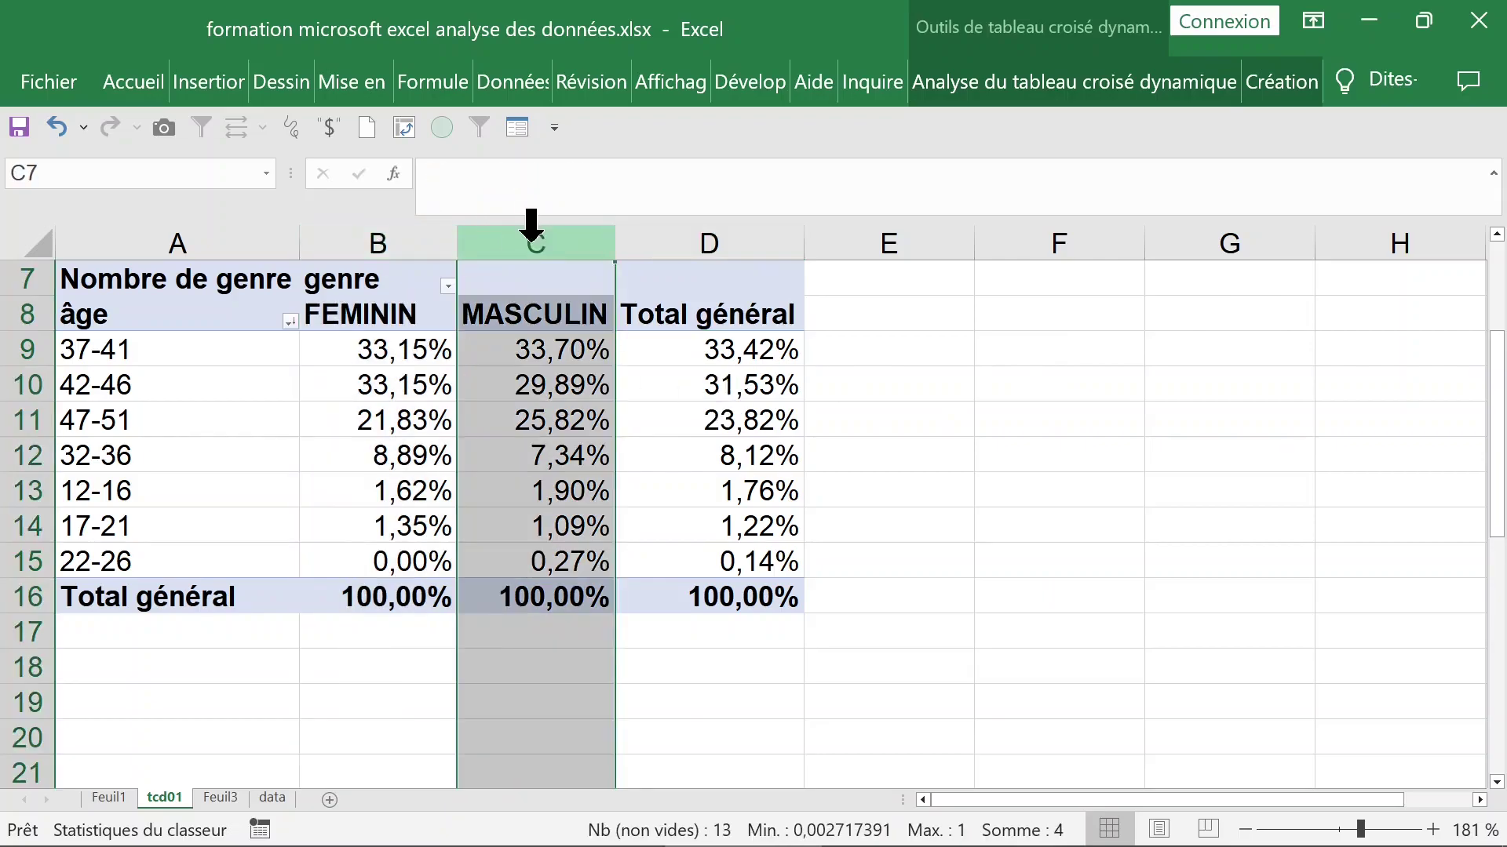
left_click(695, 229)
left_click_drag(707, 346, 718, 496)
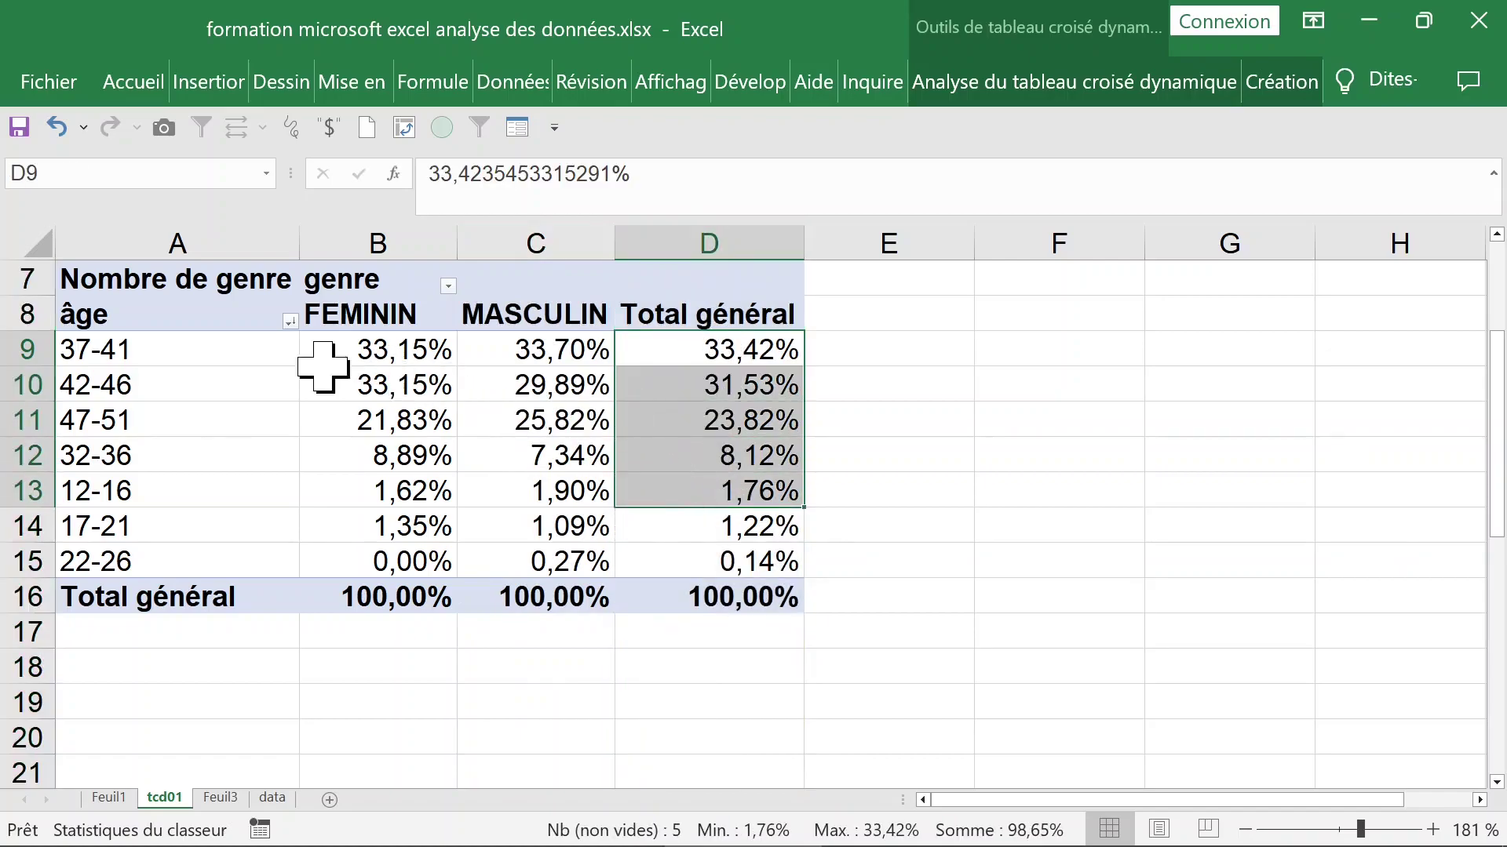
Ungroup the âge row intervals into individual ages.
left_click(211, 350)
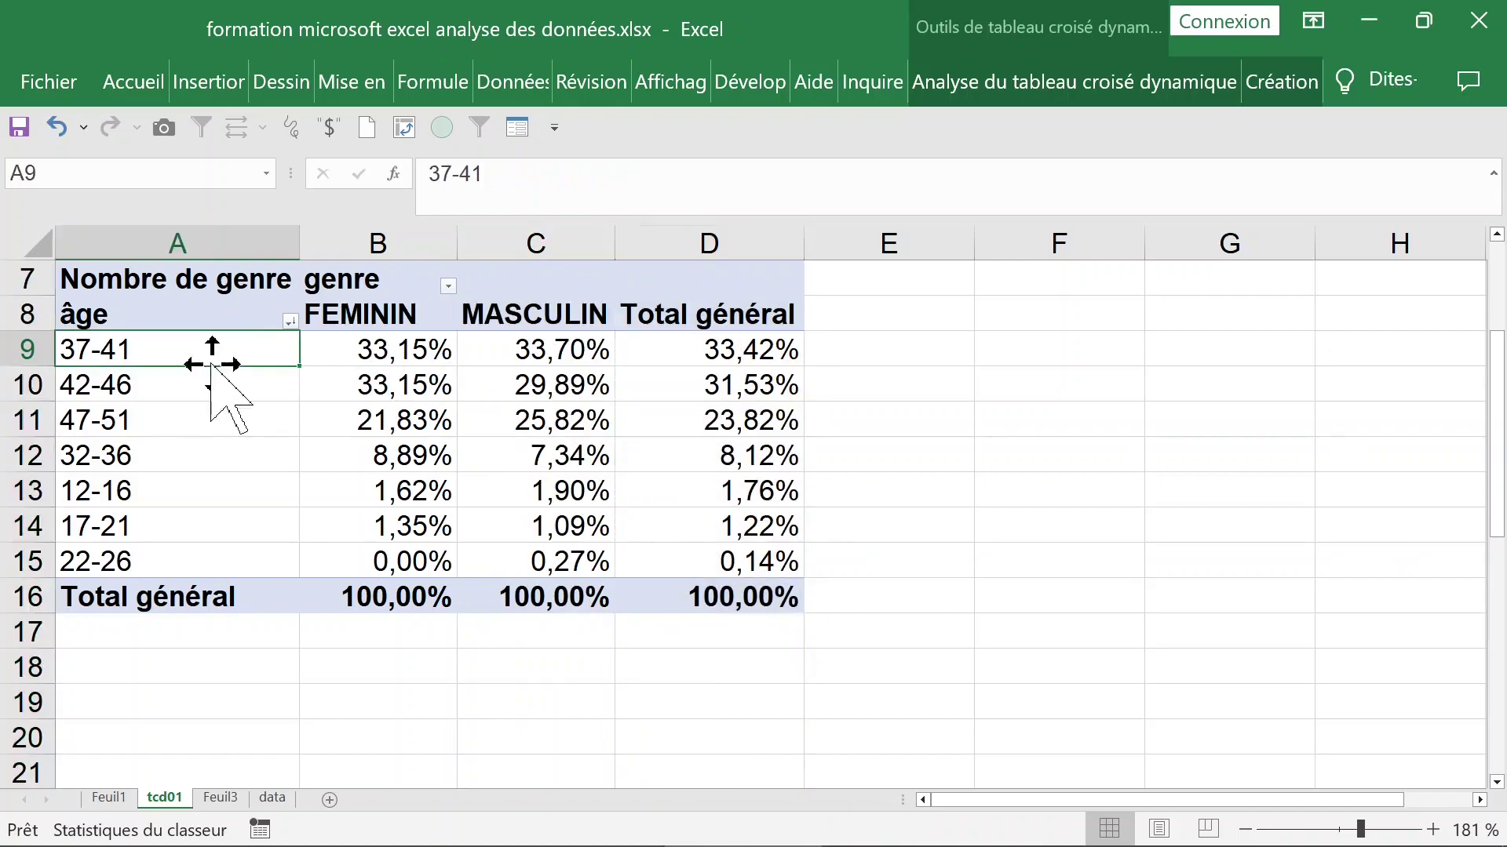
right_click(164, 355)
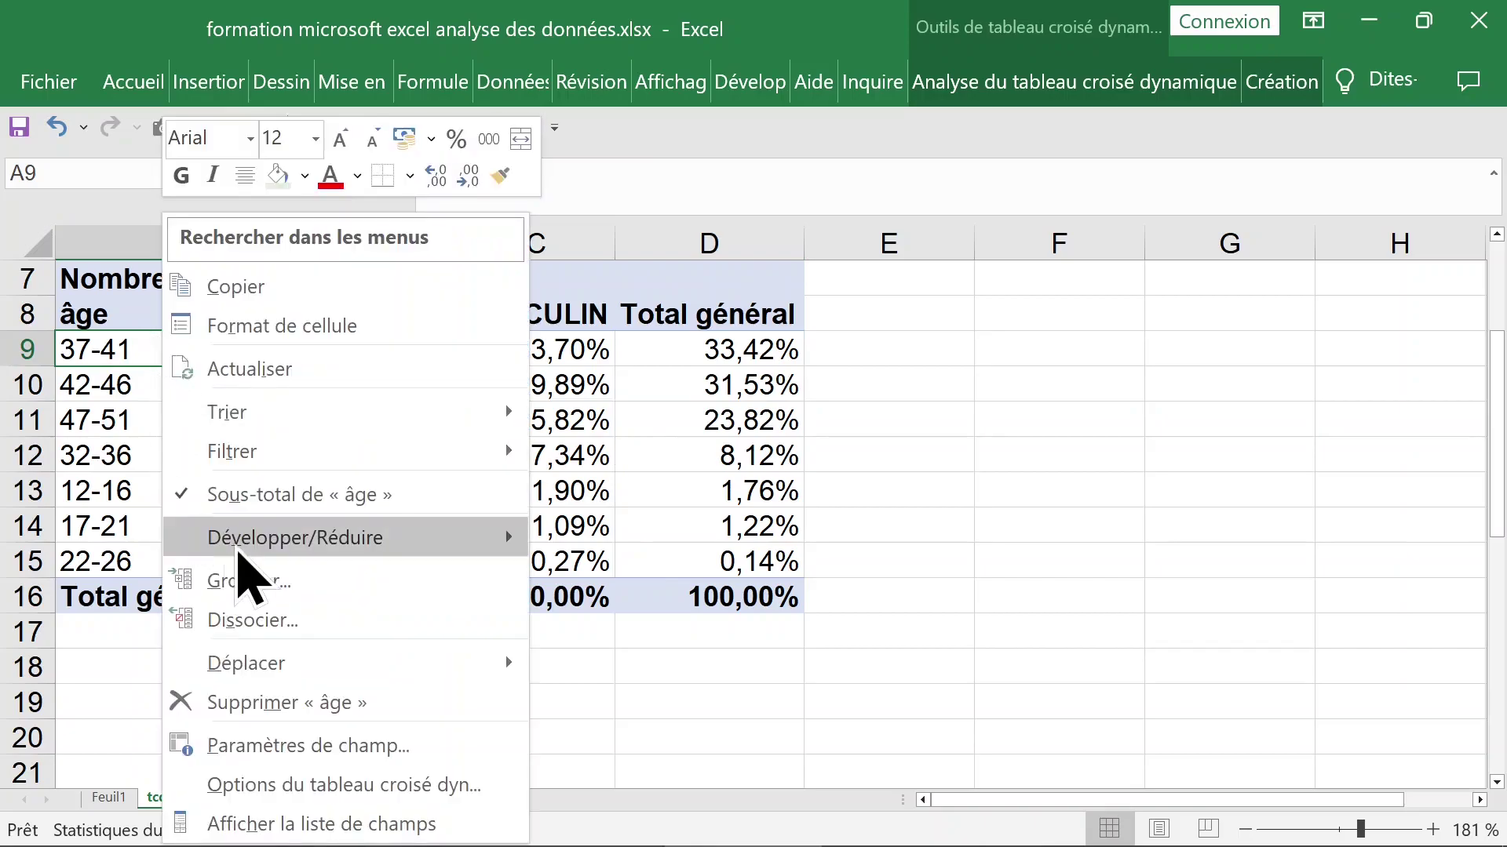
left_click(273, 619)
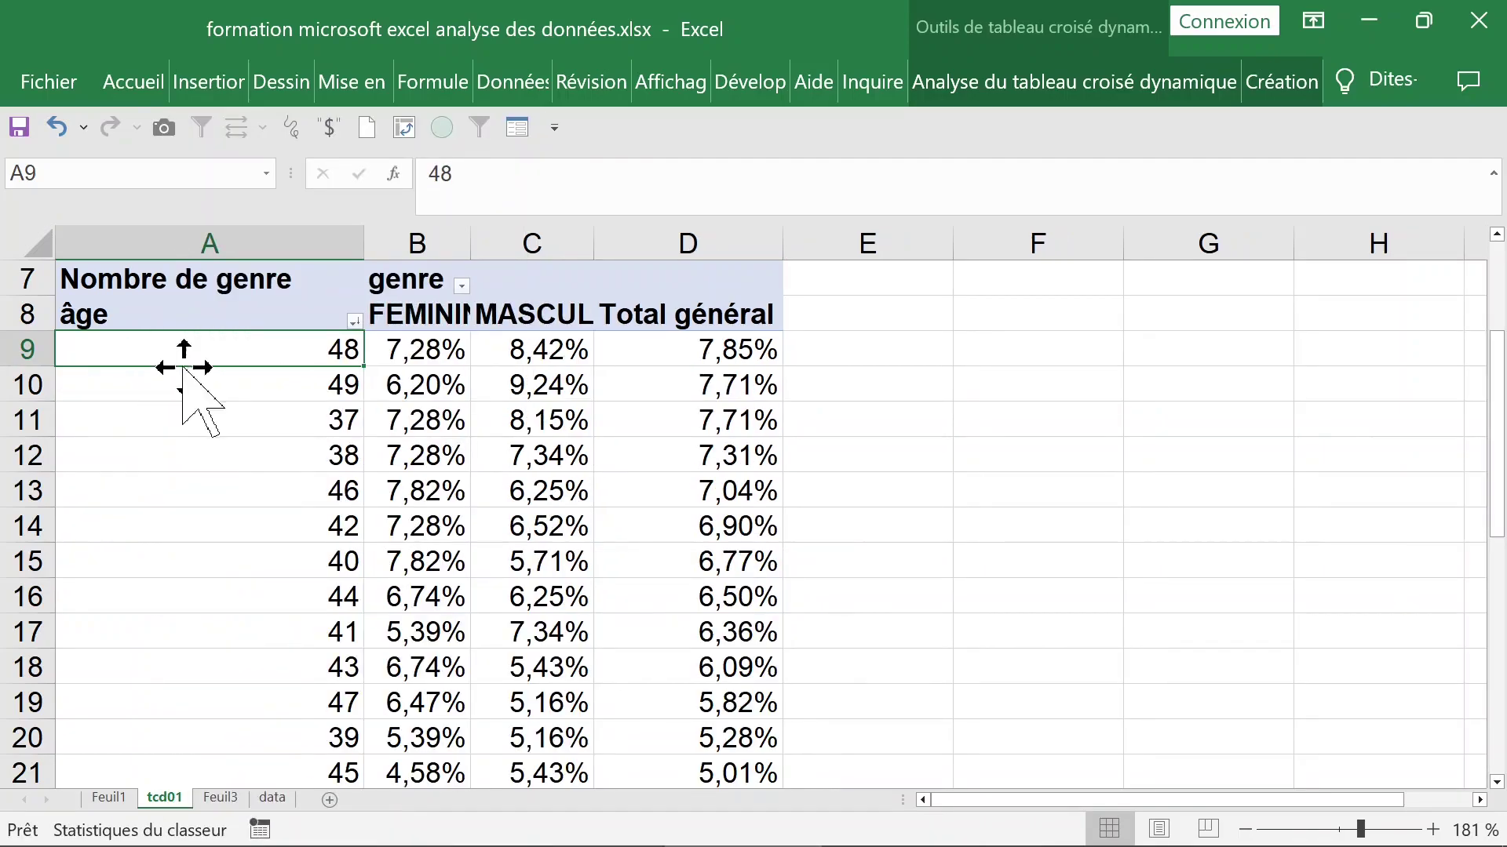
Group the âge row values into intervals of 7, starting at 12 and ending at 50.
right_click(184, 356)
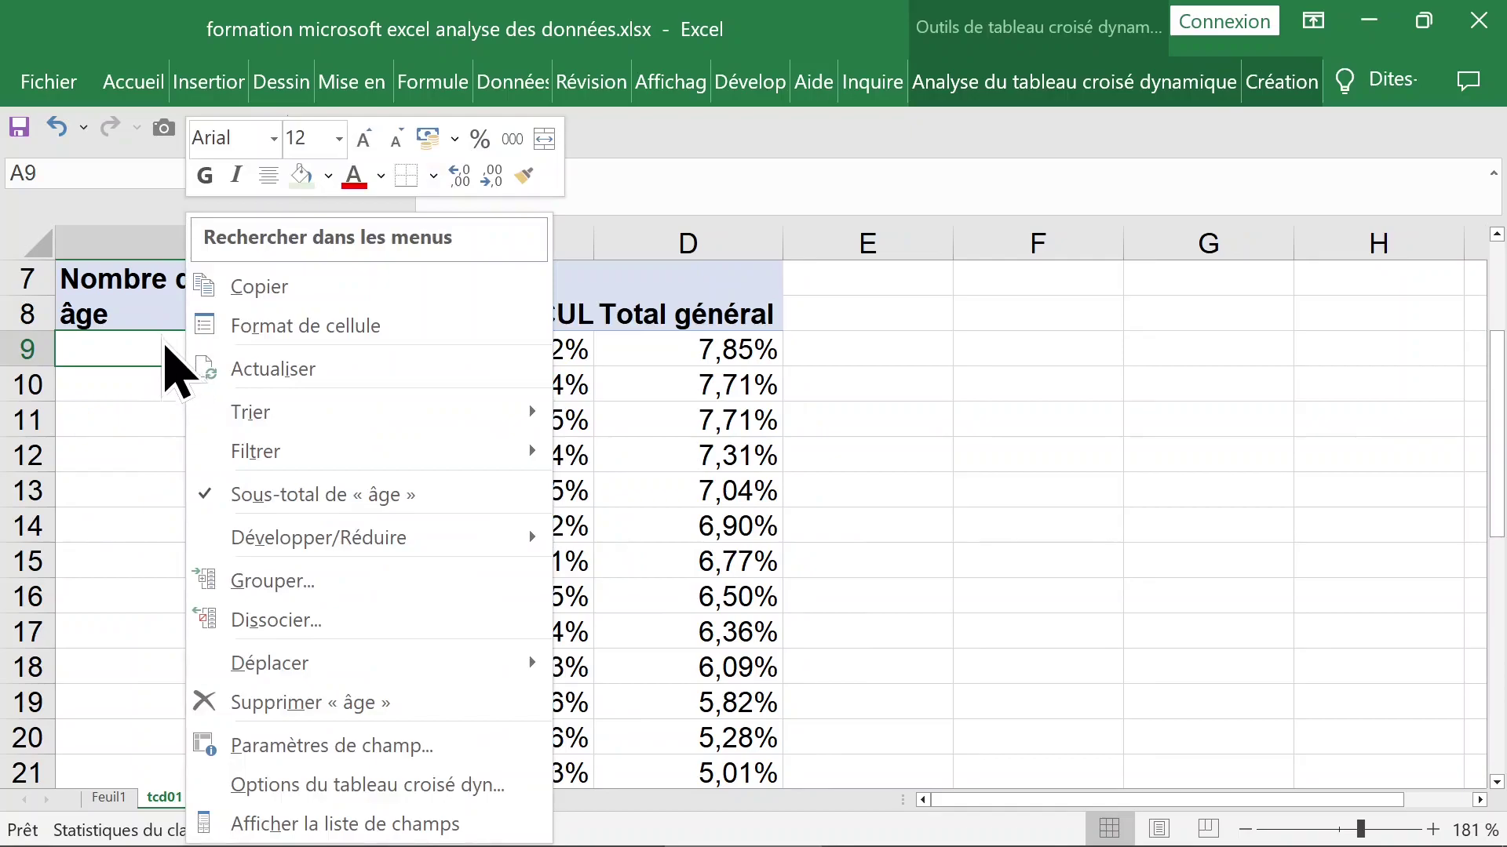
left_click(298, 585)
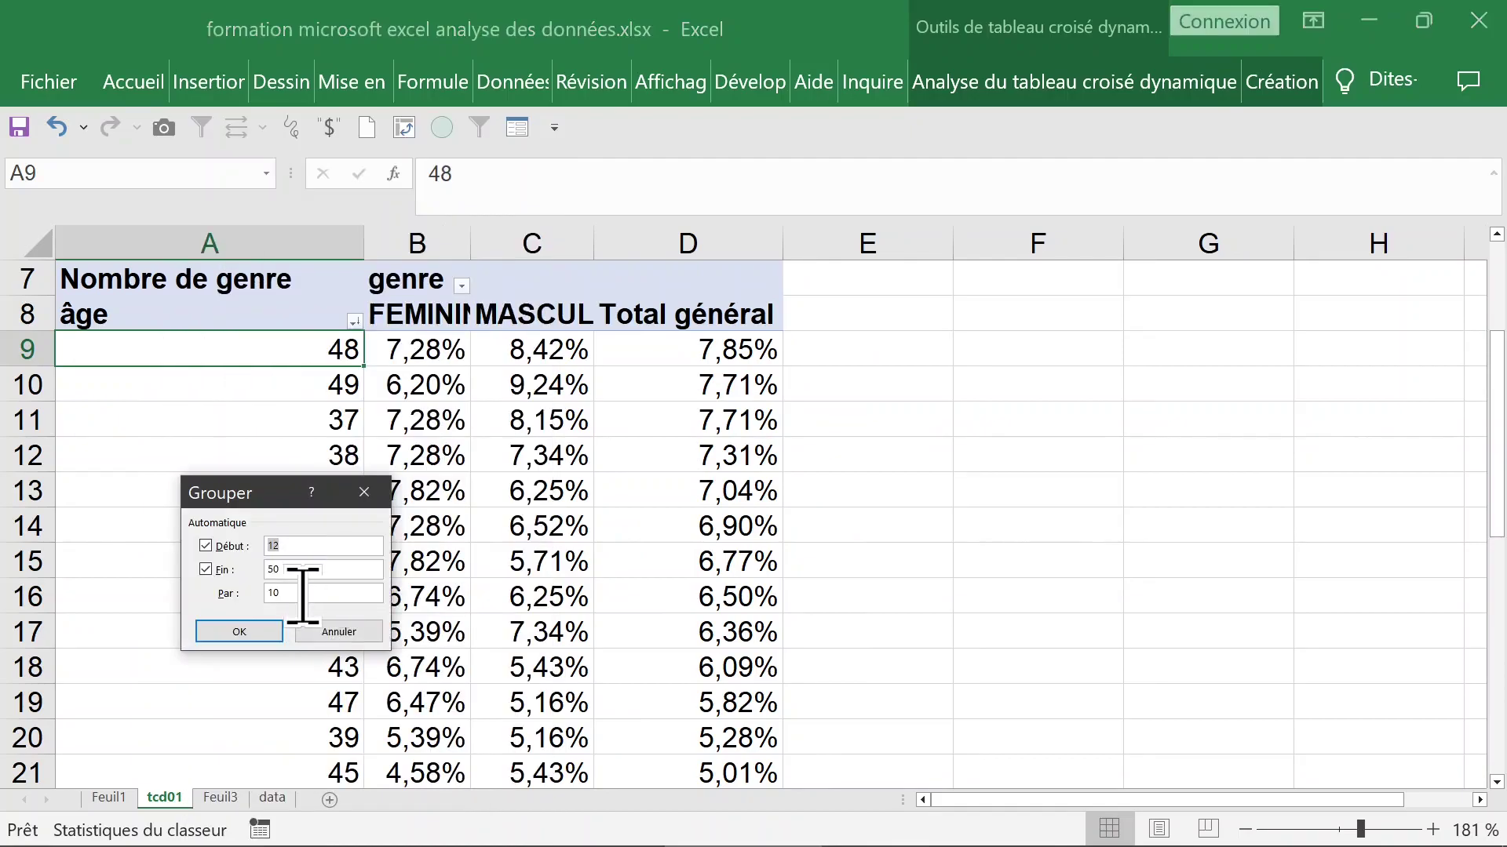
left_click_drag(299, 595, 238, 597)
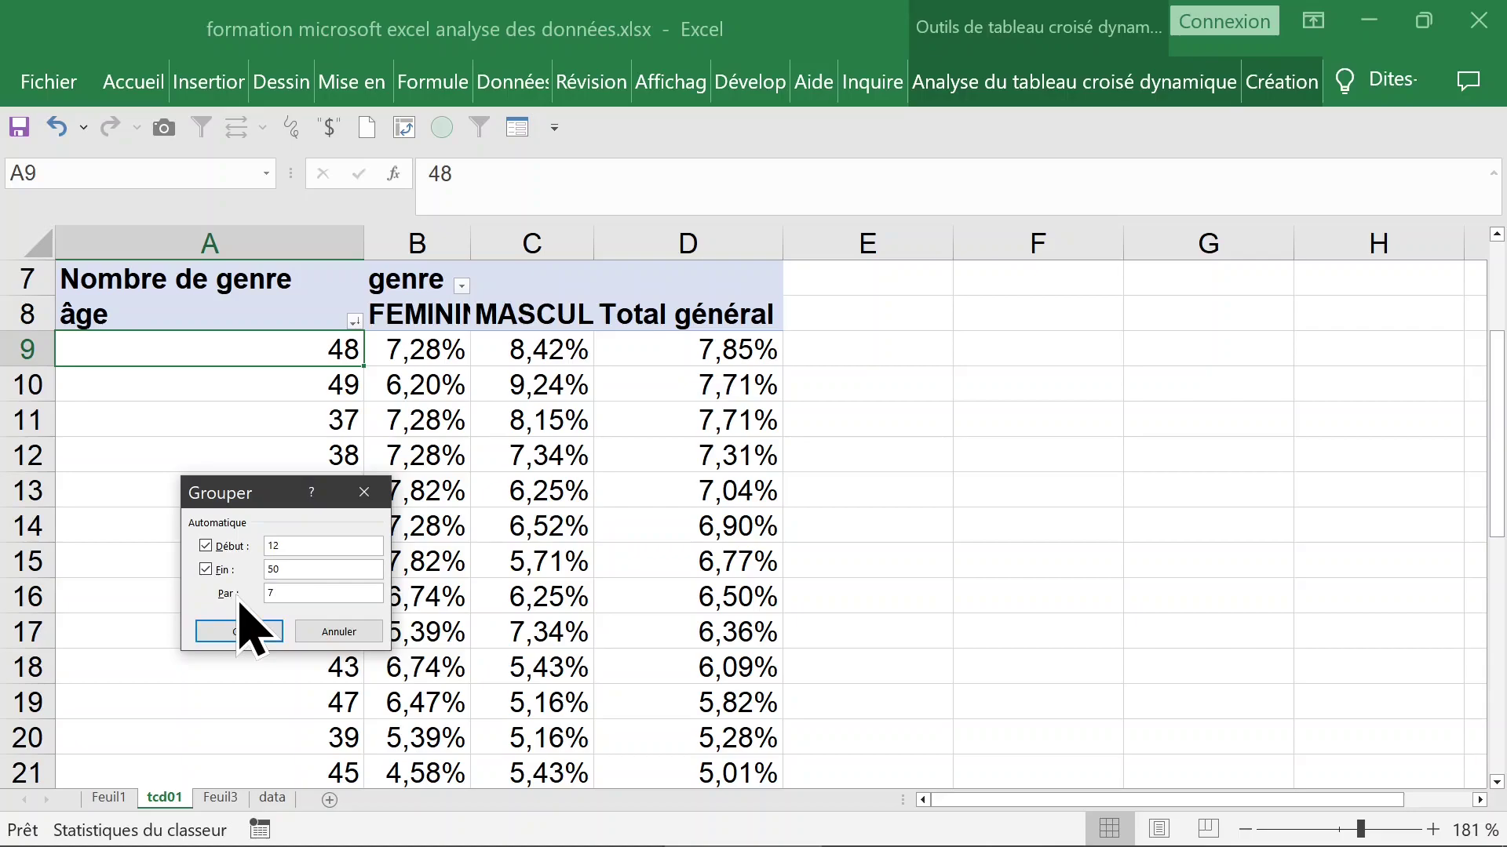
type("7")
key("Return")
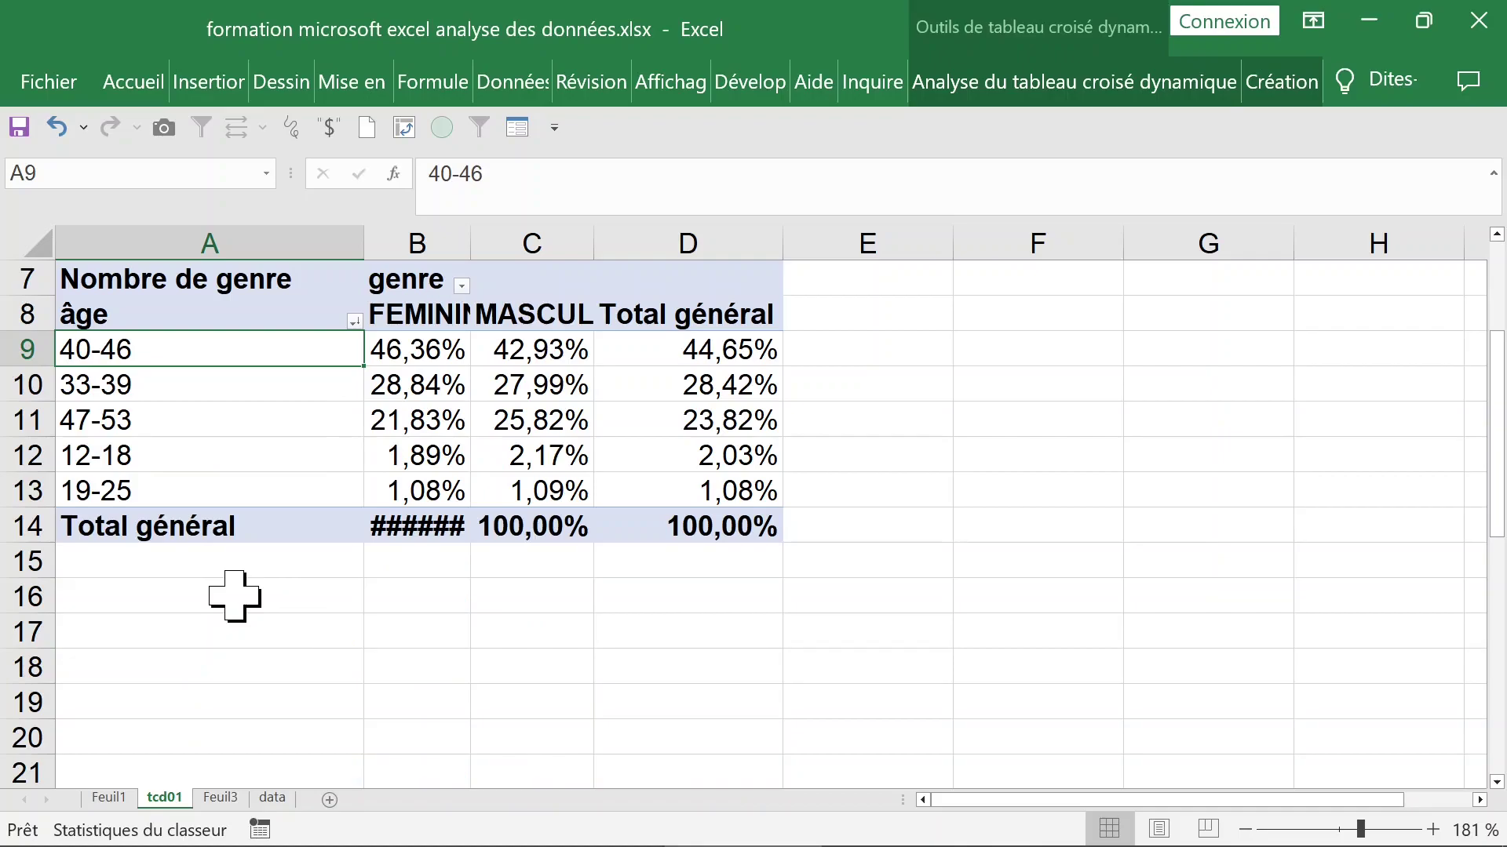
Fit the widths of the FEMININ, MASCULIN and Total général columns to their contents.
left_click(417, 349)
left_click_drag(421, 242, 596, 244)
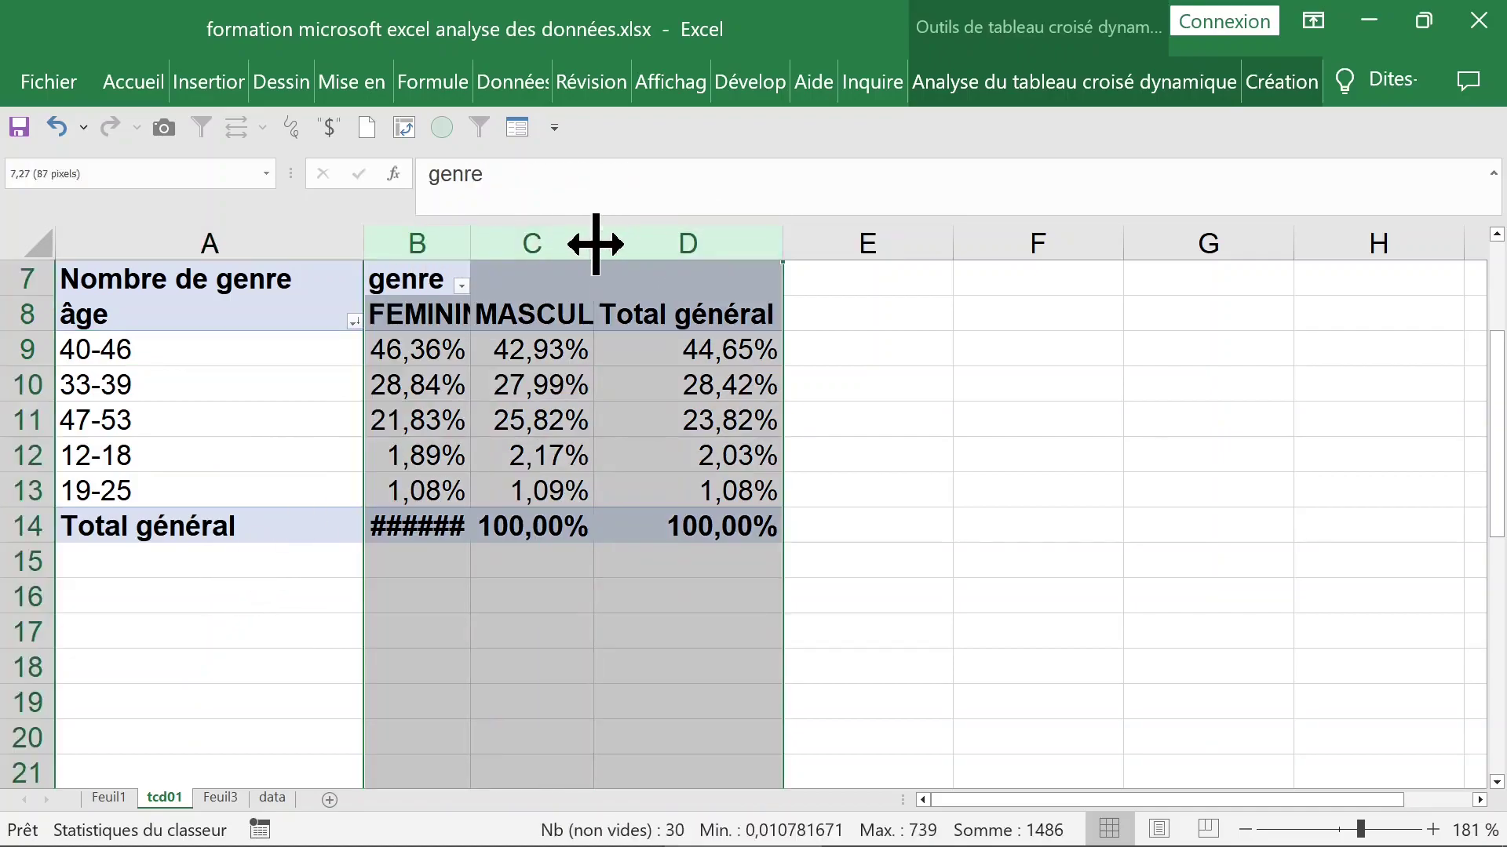
double_click(596, 244)
left_click(556, 390)
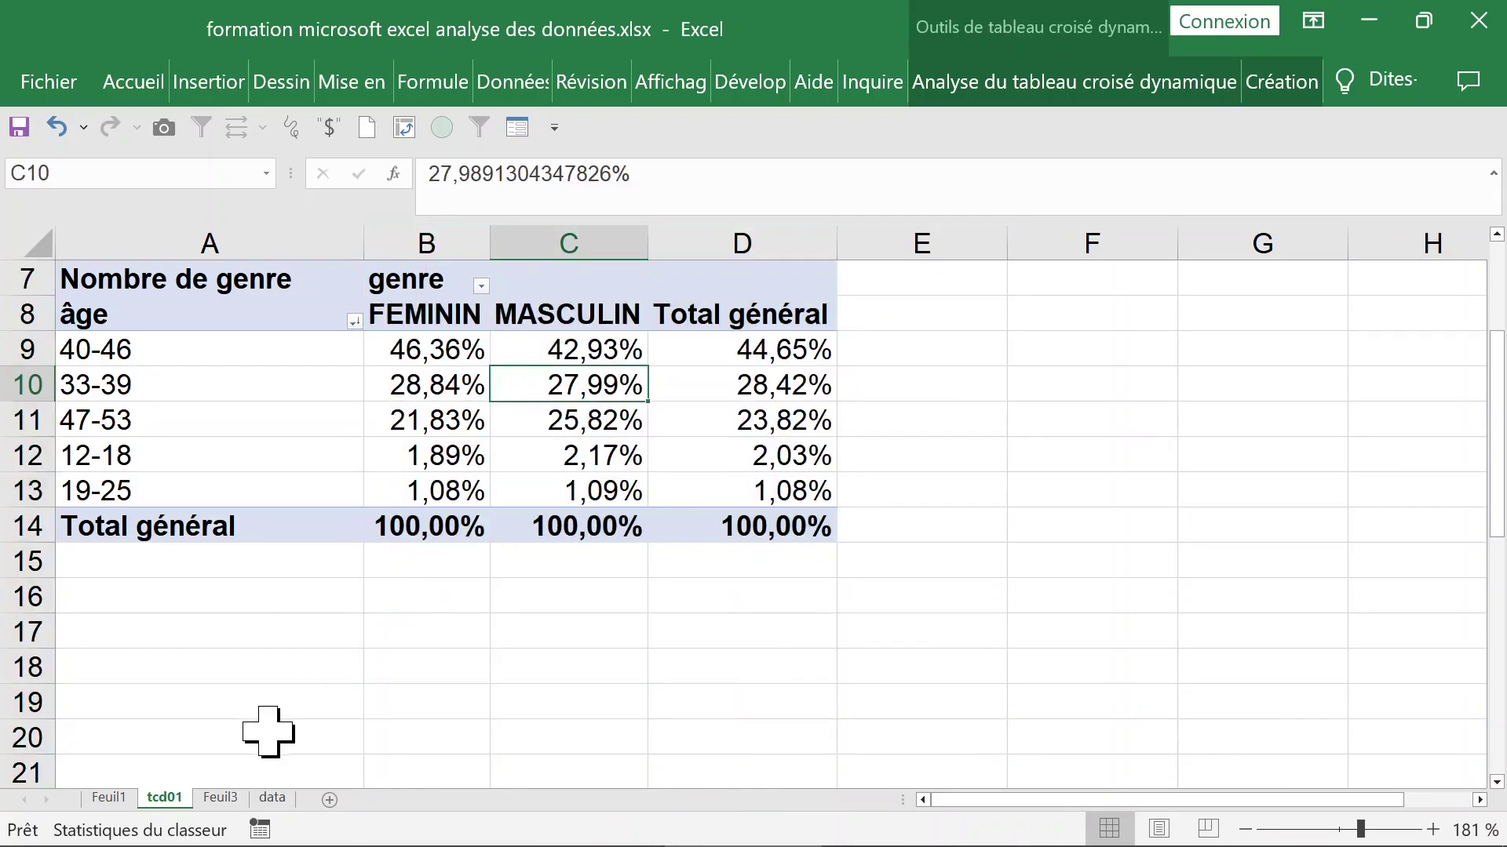